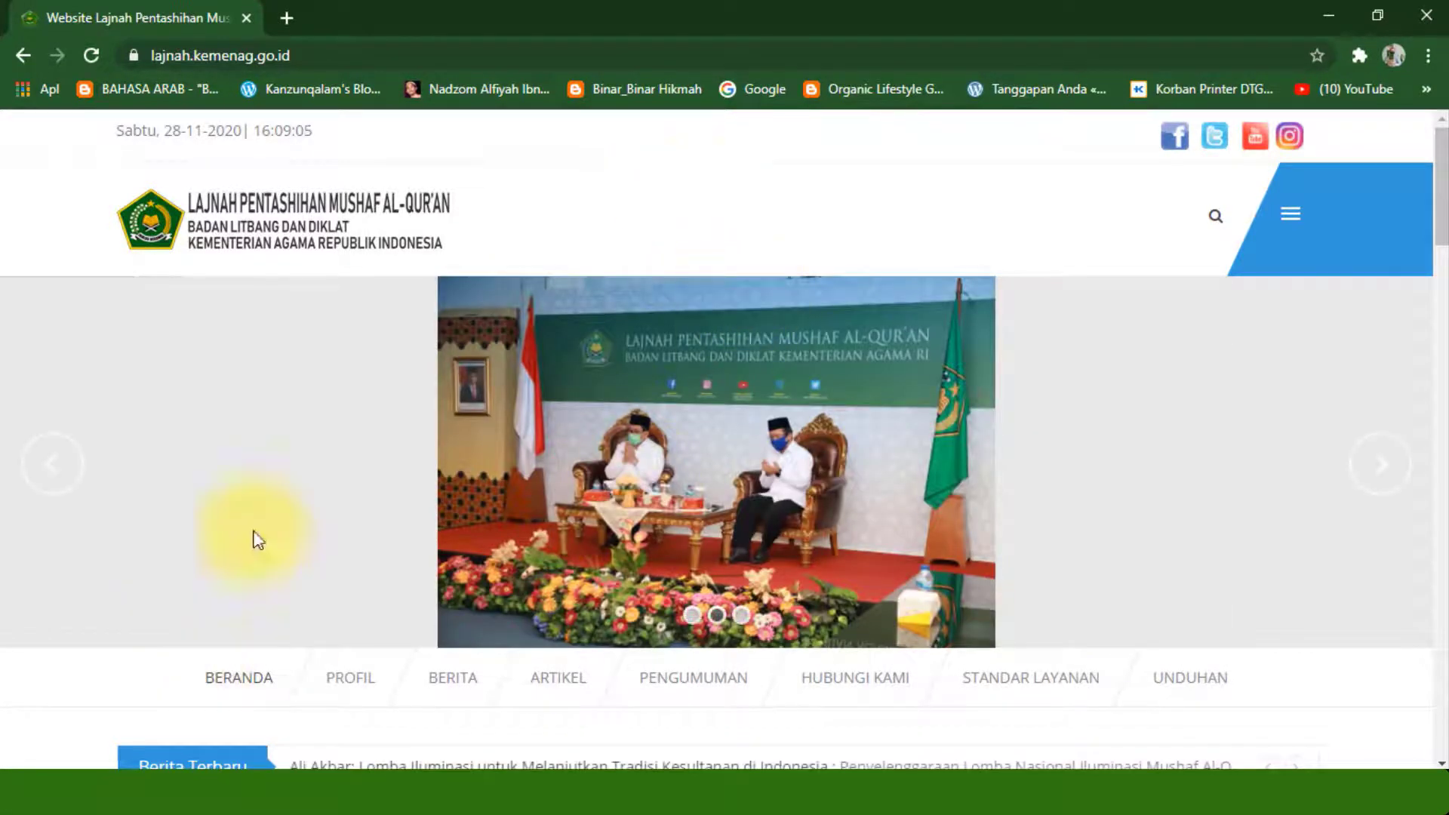
Open the Unduhan page and review the Qur'an Kemenag in Word and Android files offered for download.
scroll(614, 309, "down", 3)
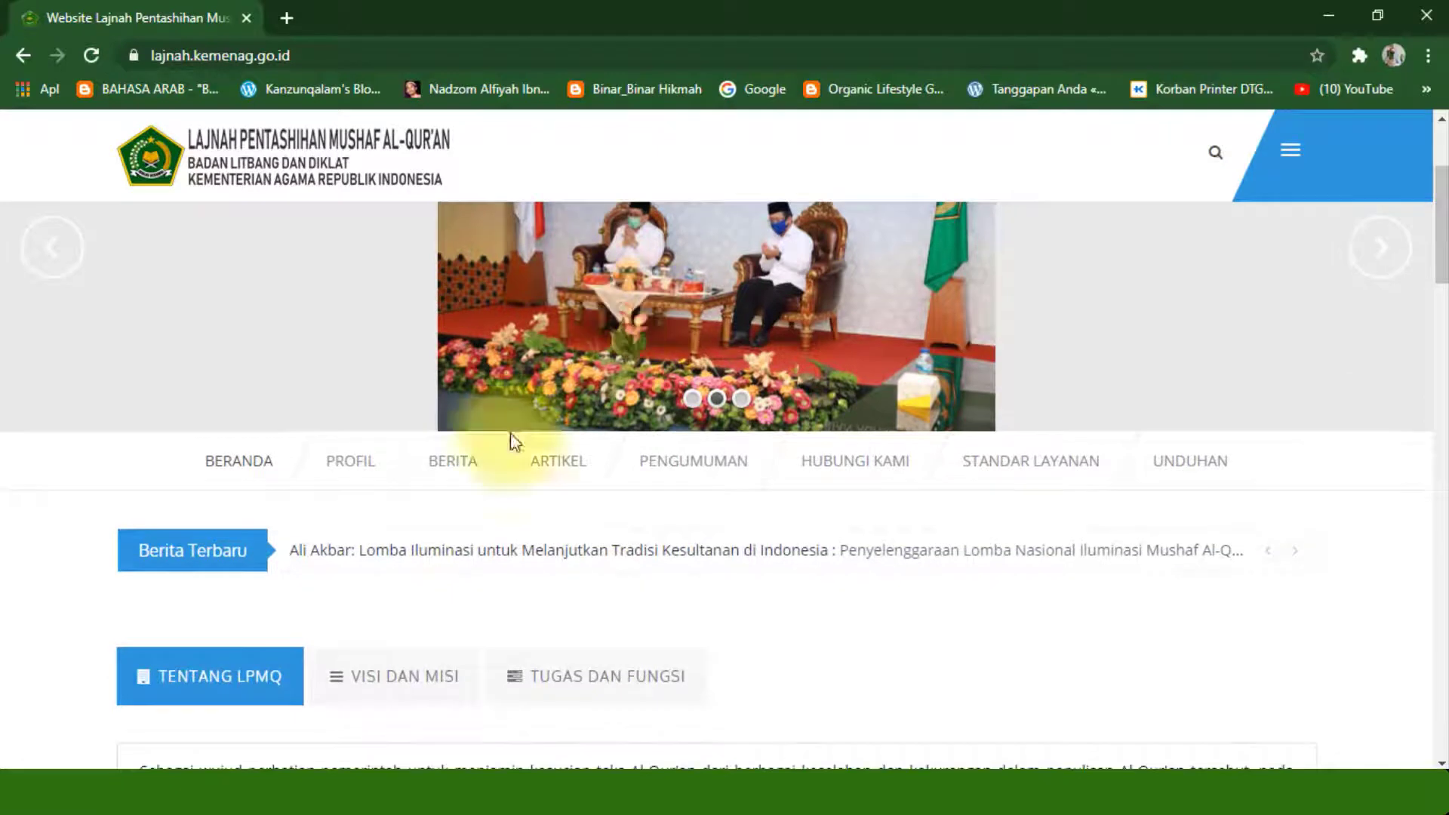
left_click(1189, 472)
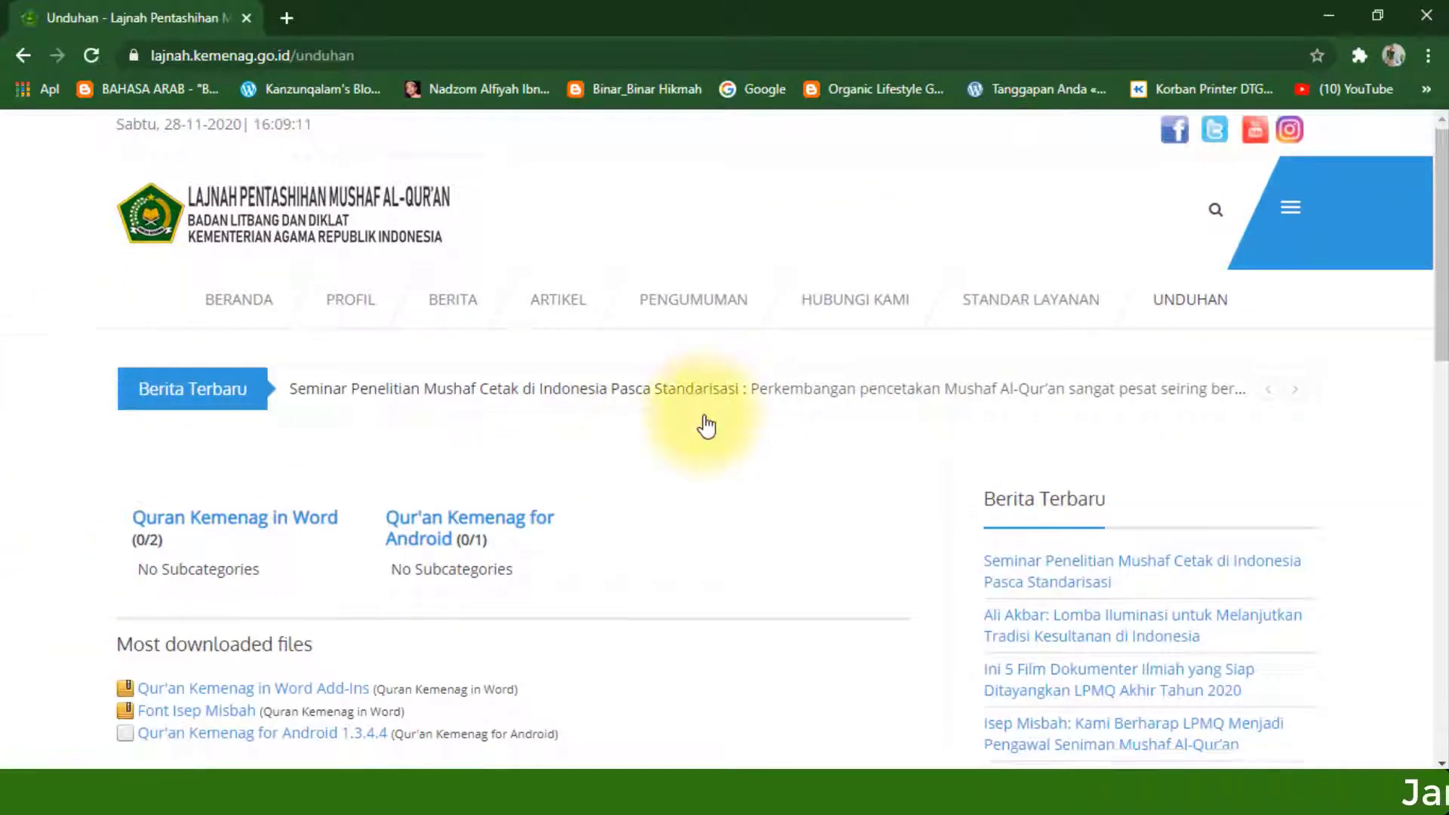
scroll(401, 446, "down", 6)
scroll(343, 405, "up", 5)
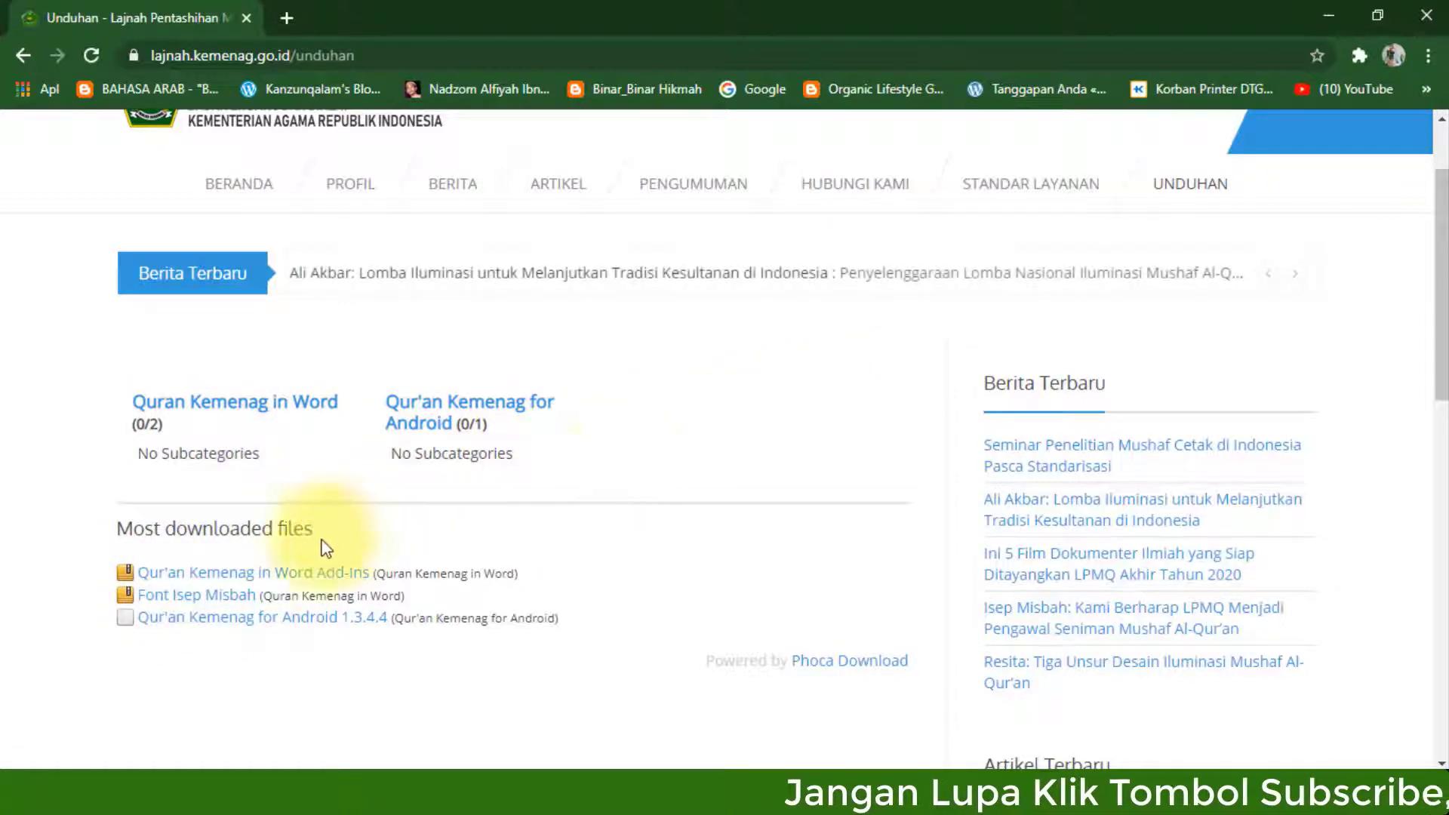
left_click(723, 405)
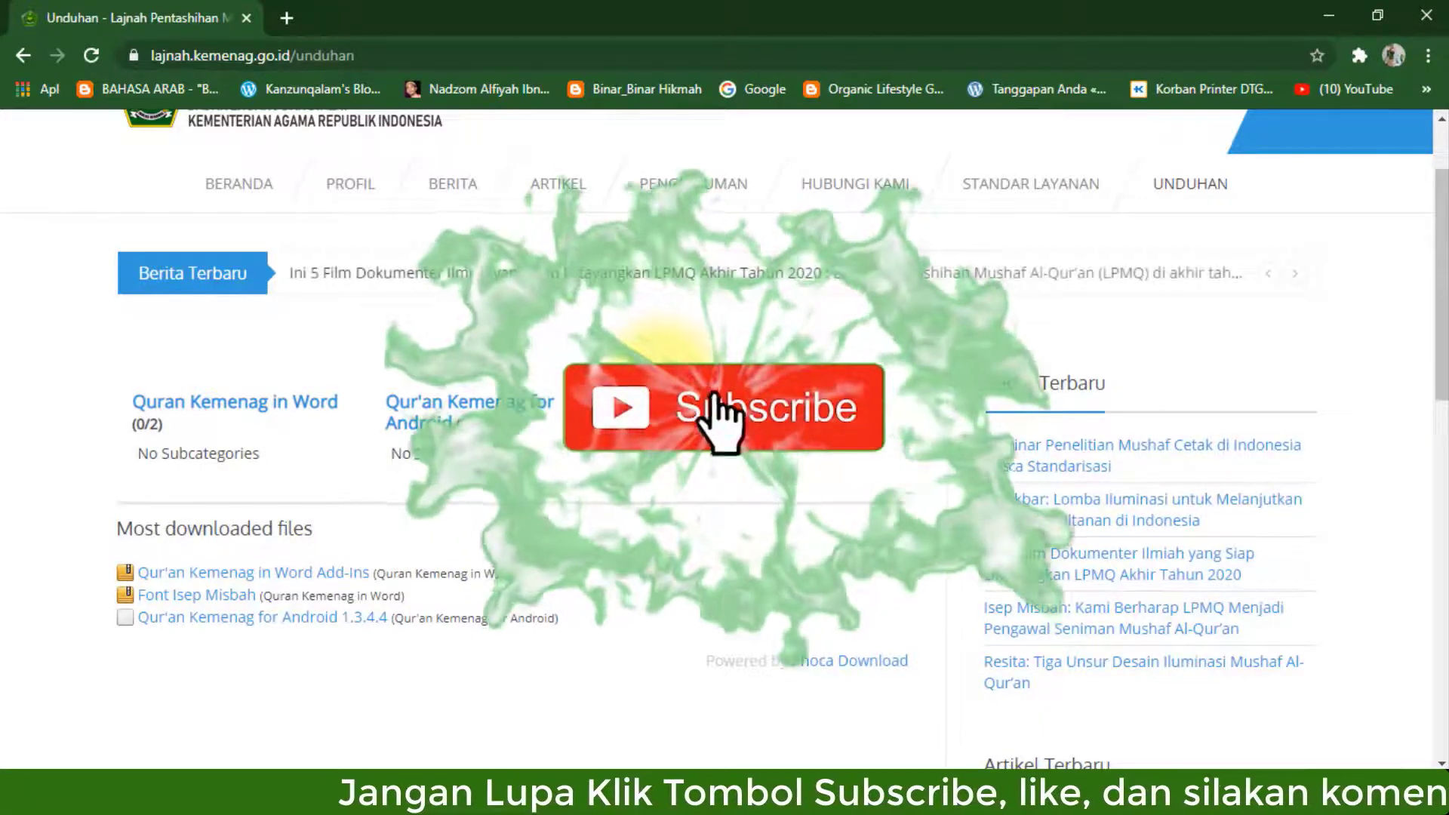
scroll(725, 438, "up", 2)
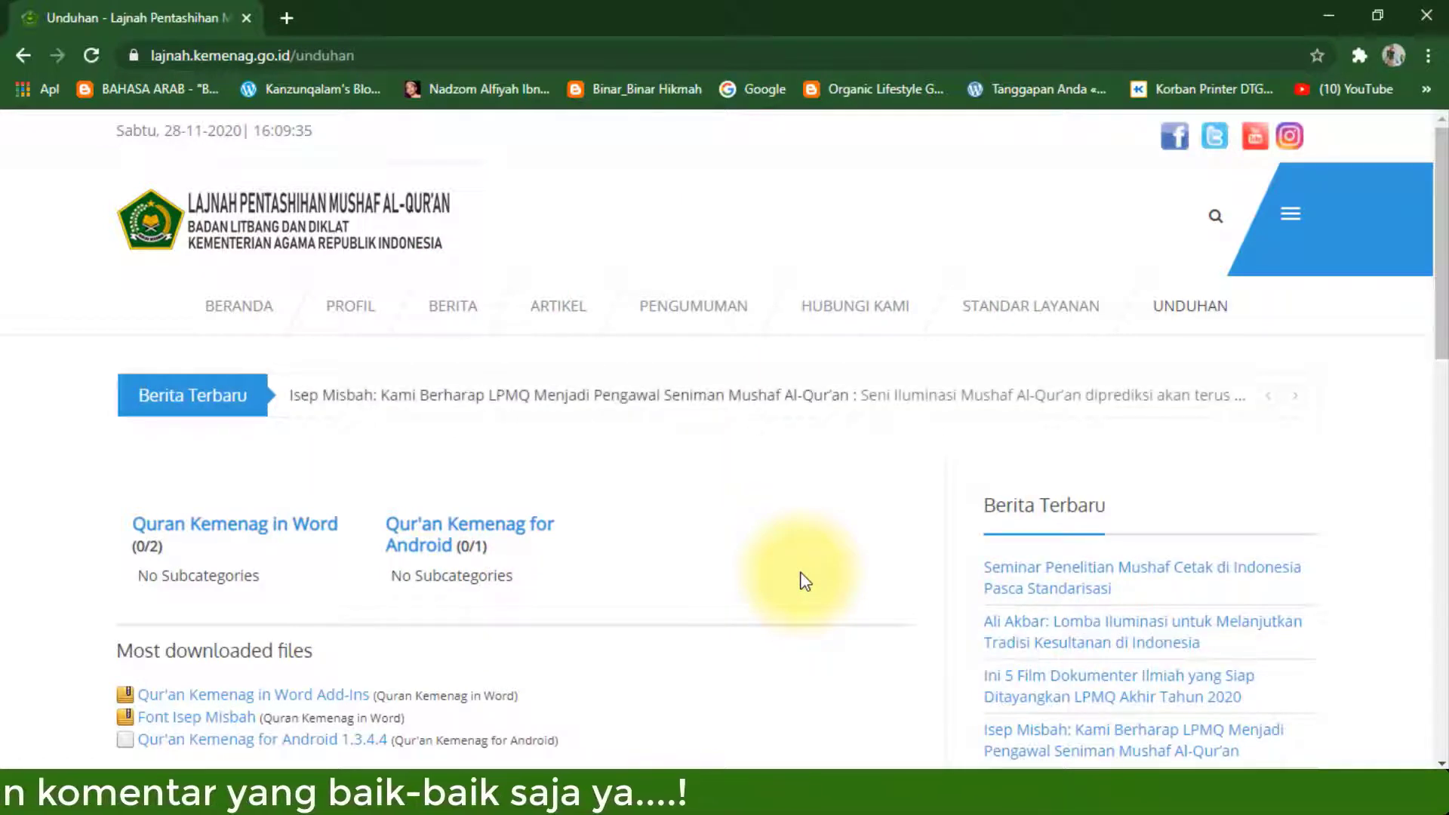
scroll(805, 581, "down", 1)
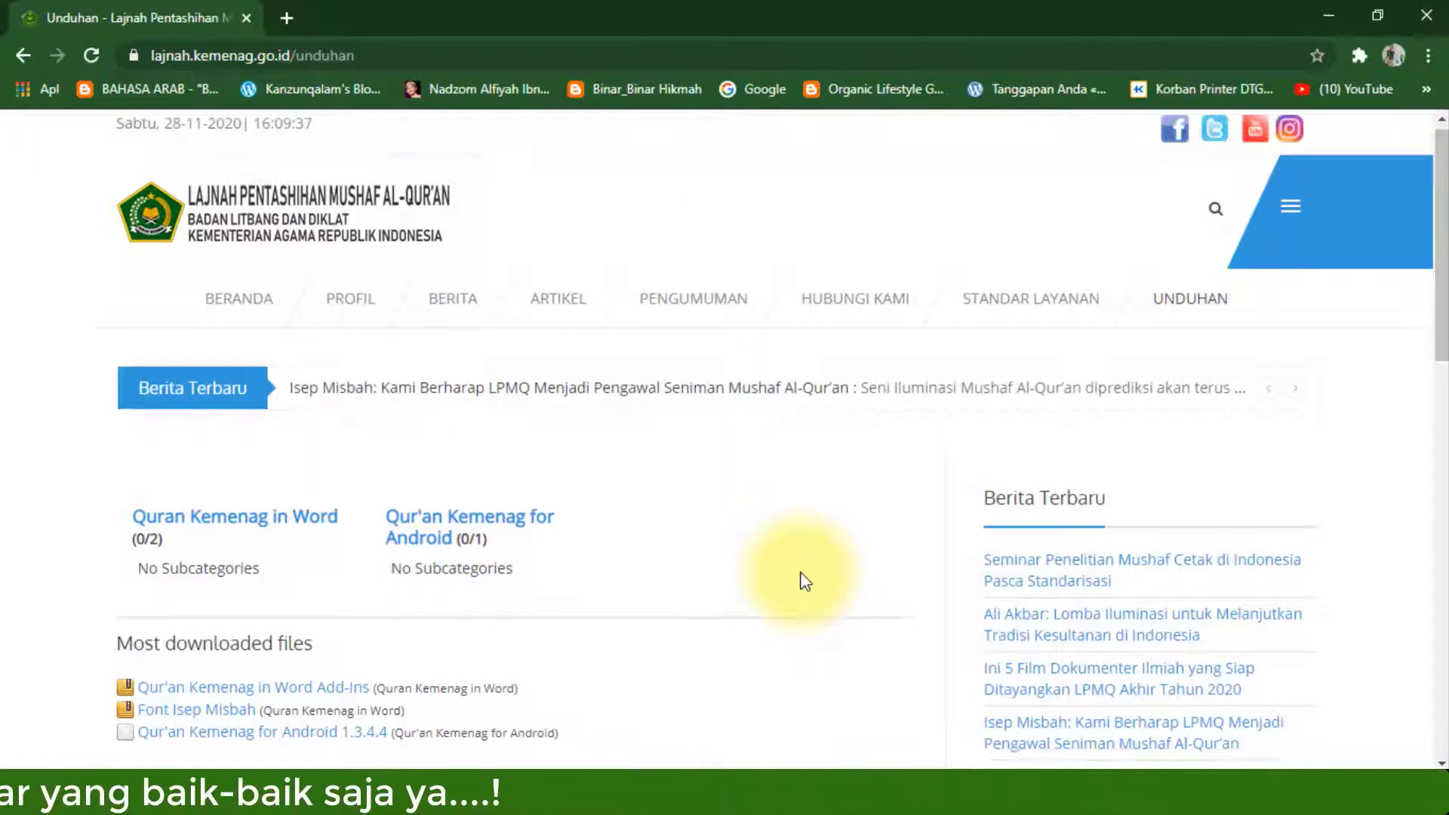
scroll(805, 581, "down", 1)
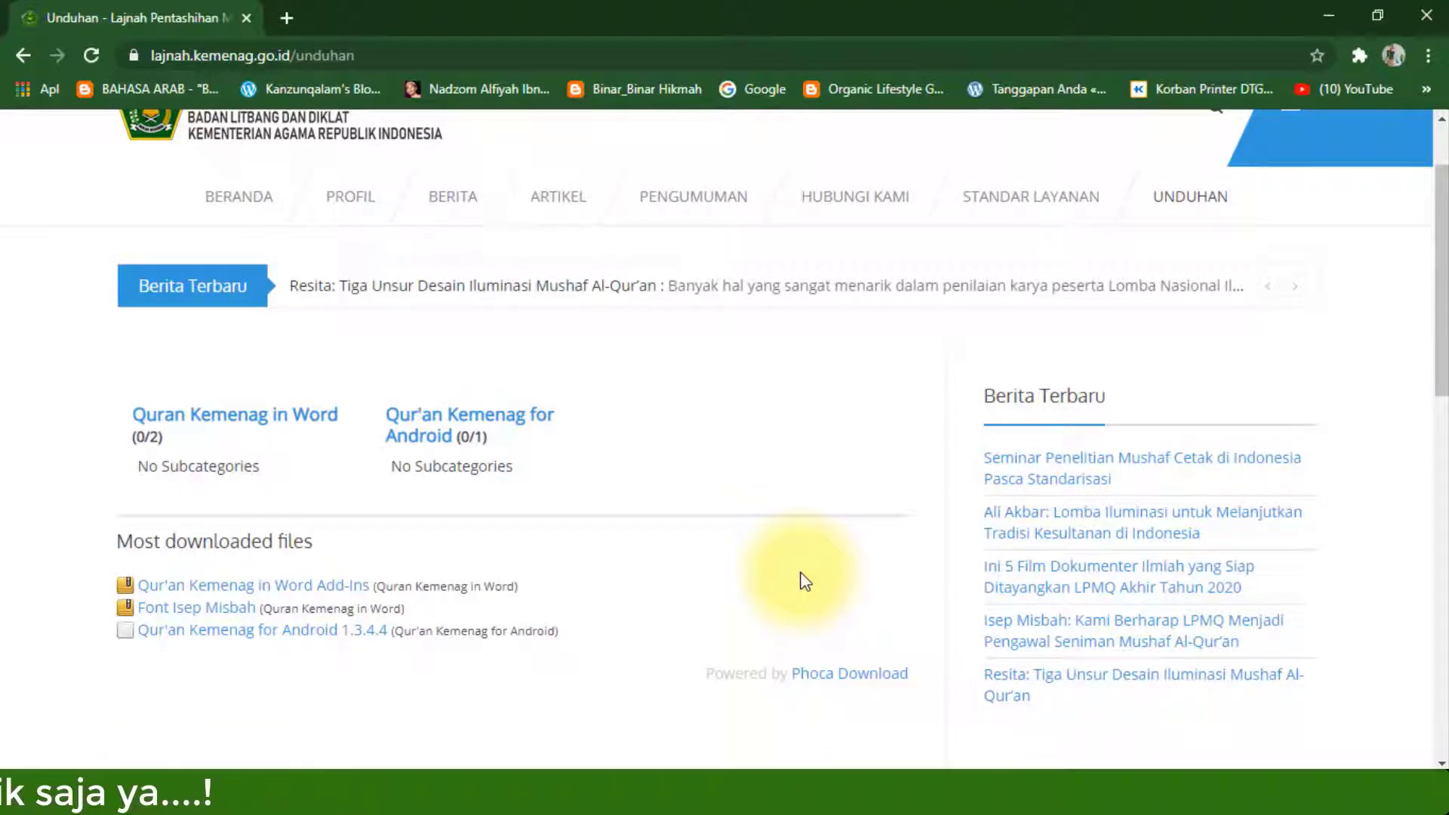
scroll(805, 581, "up", 1)
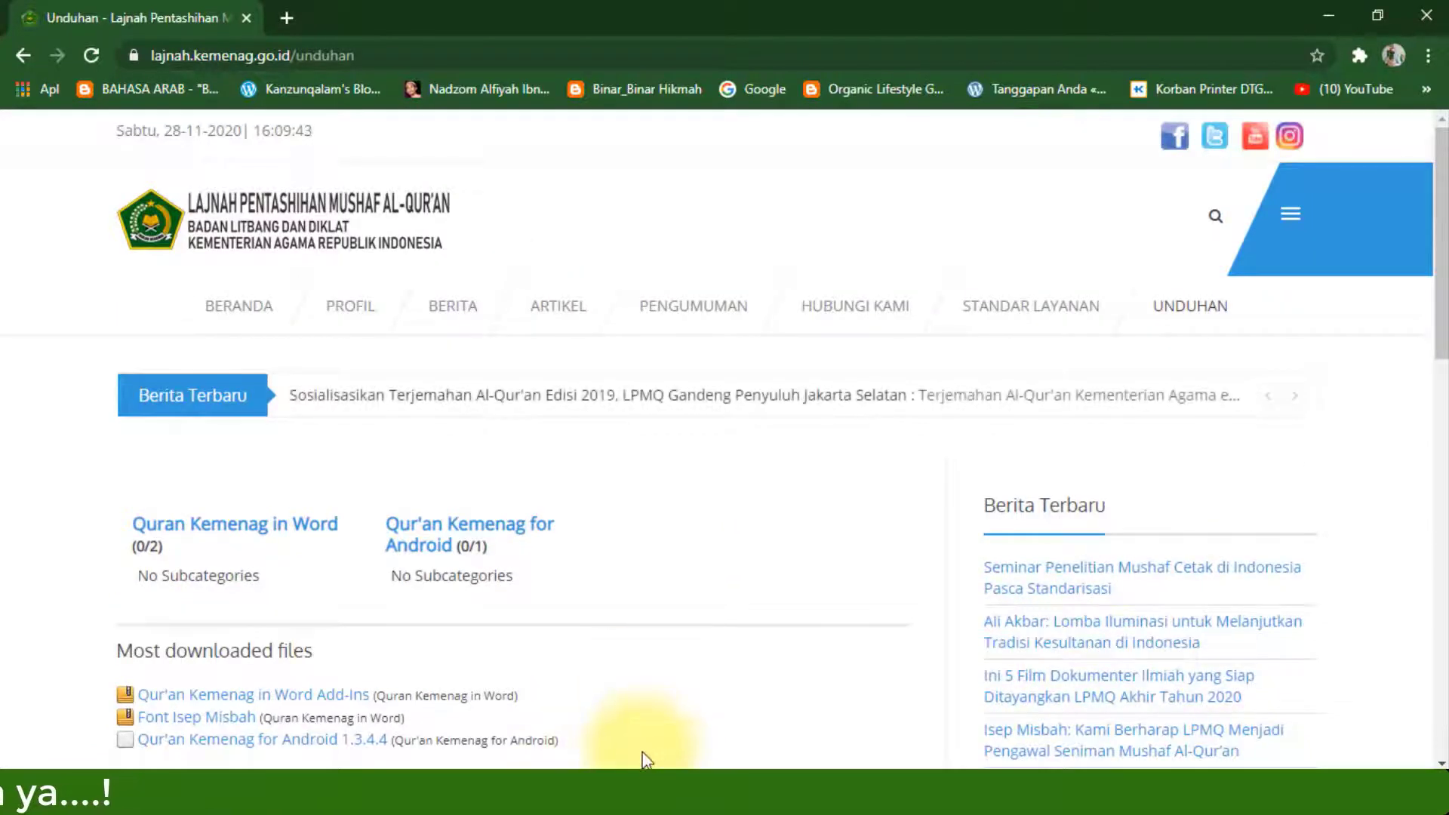
Switch to the blank Word document and display the Qur'an Kemenag add-in's commands.
left_click(604, 788)
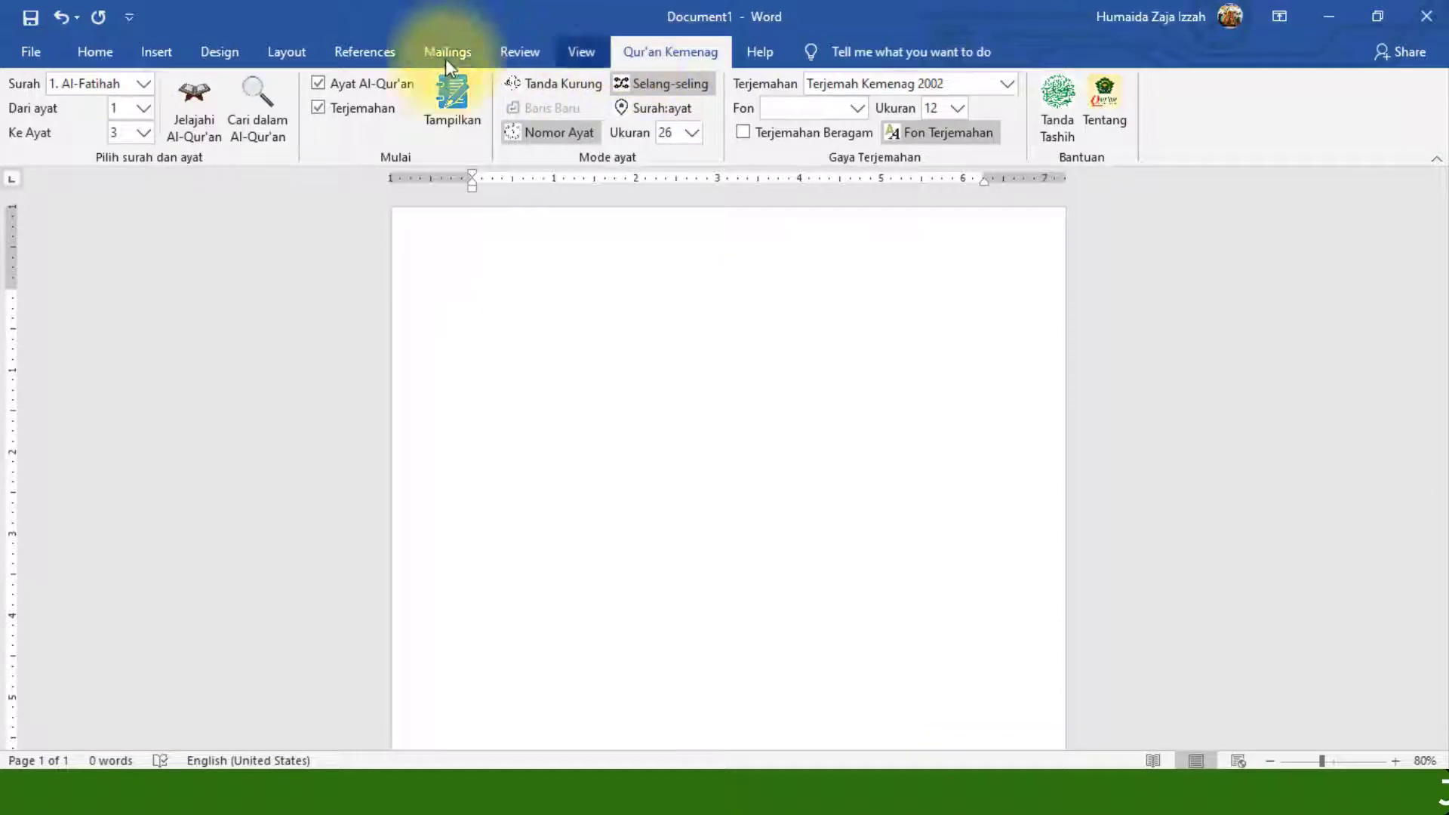
left_click(96, 53)
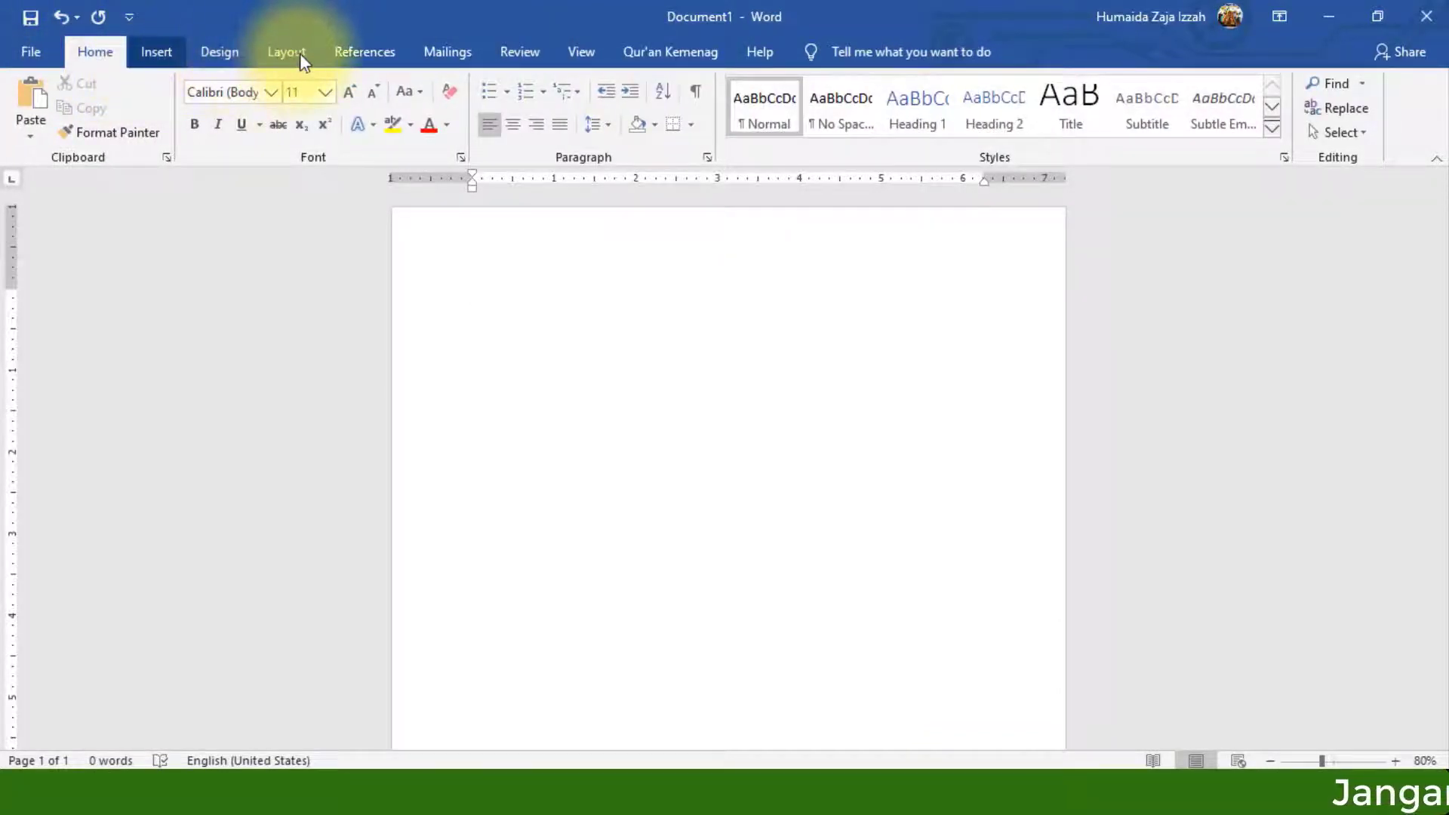
scroll(293, 51, "down", 4)
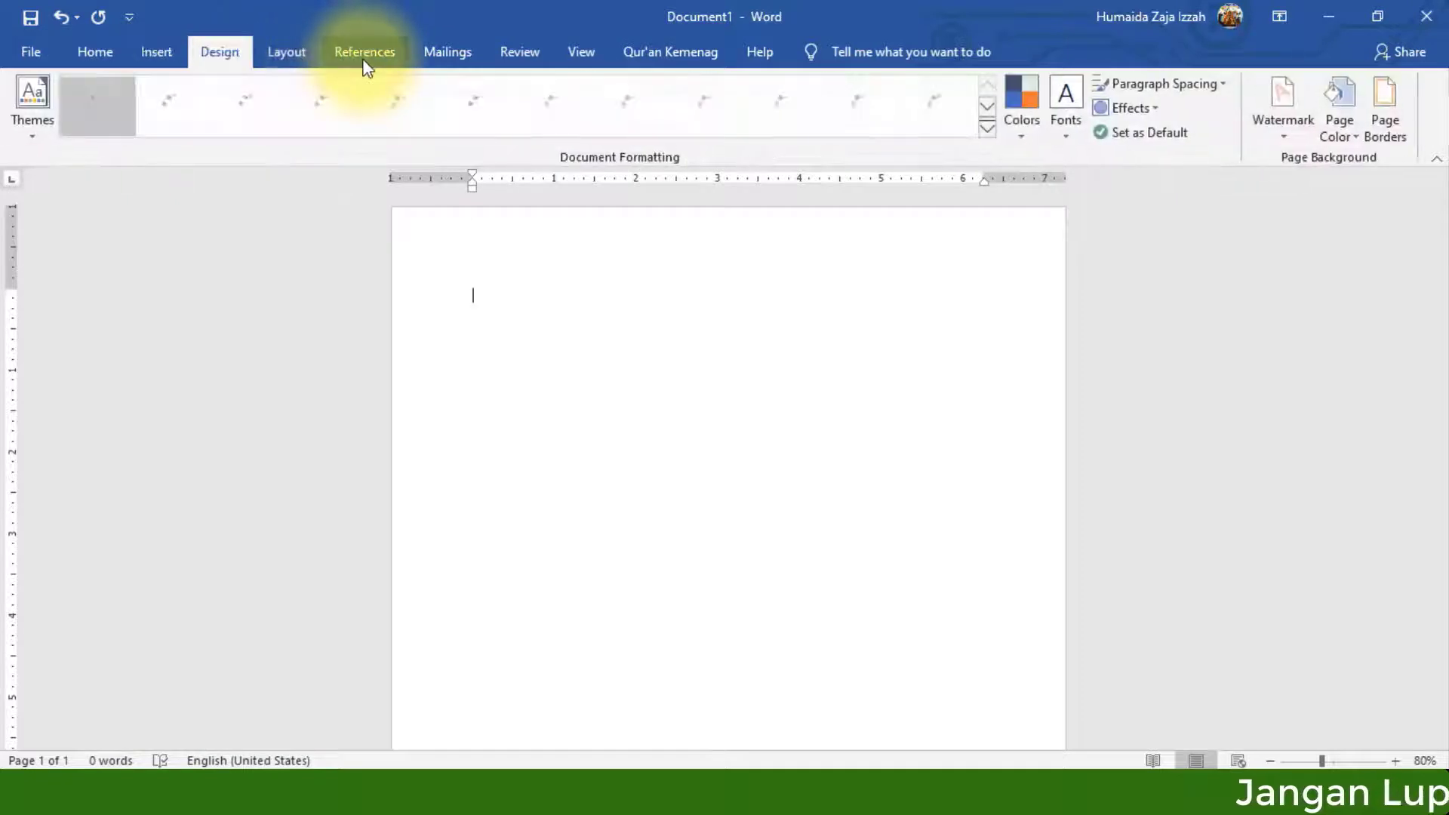
scroll(441, 58, "down", 2)
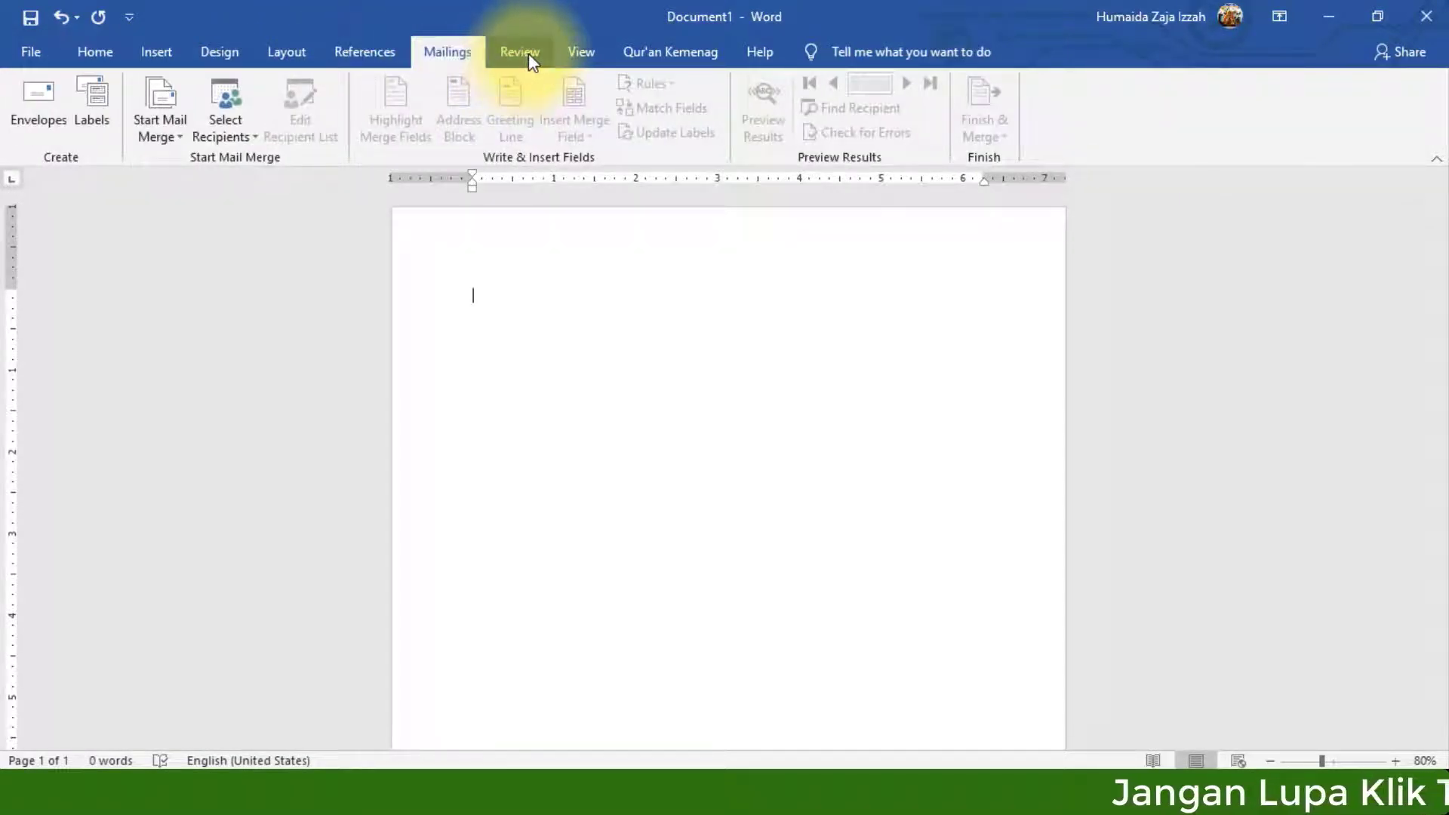
scroll(596, 50, "down", 1)
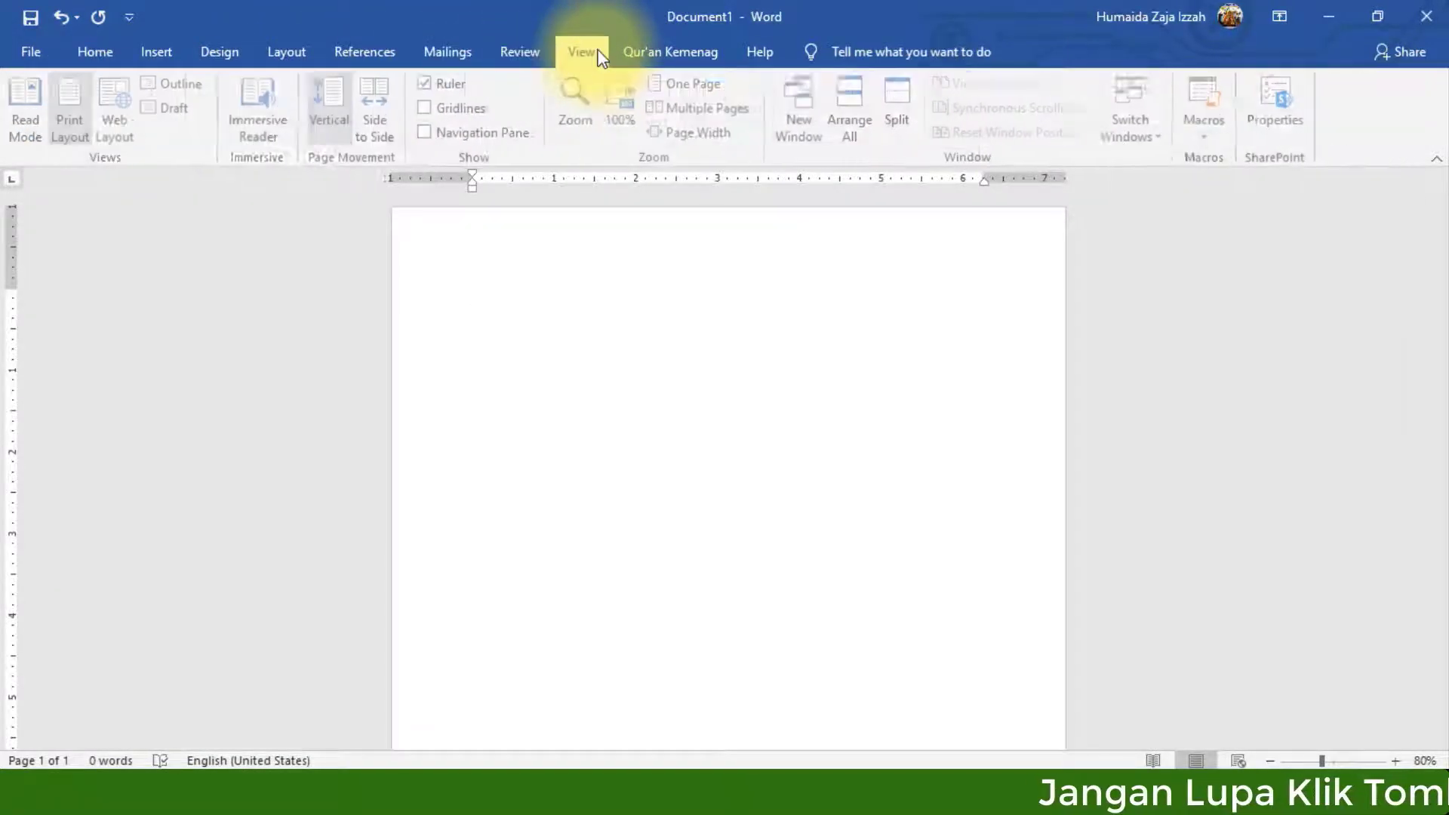
left_click(669, 50)
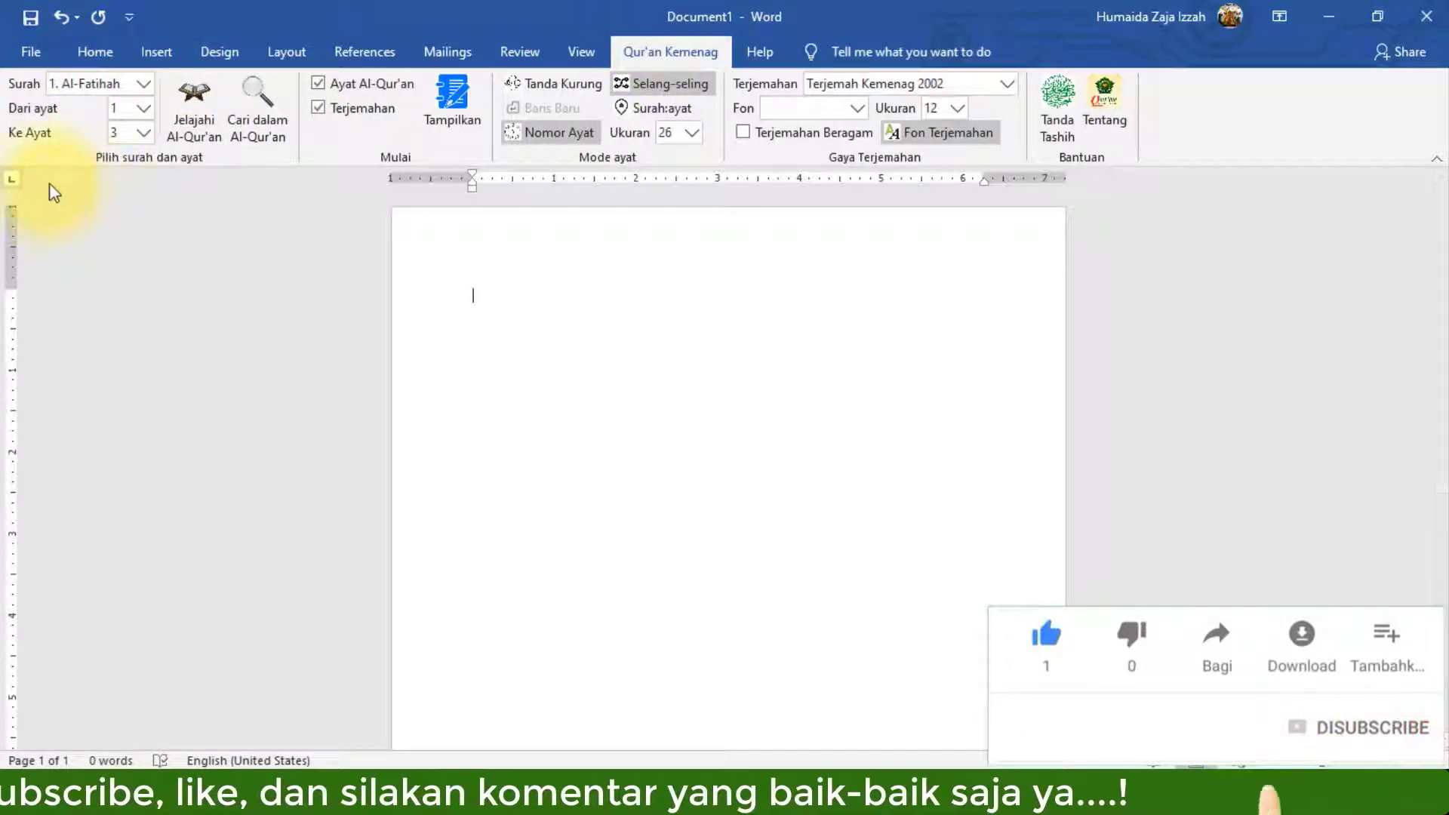
Set the zoom of the blank document to 100%.
left_click_drag(1322, 760, 1333, 761)
left_click(1276, 760)
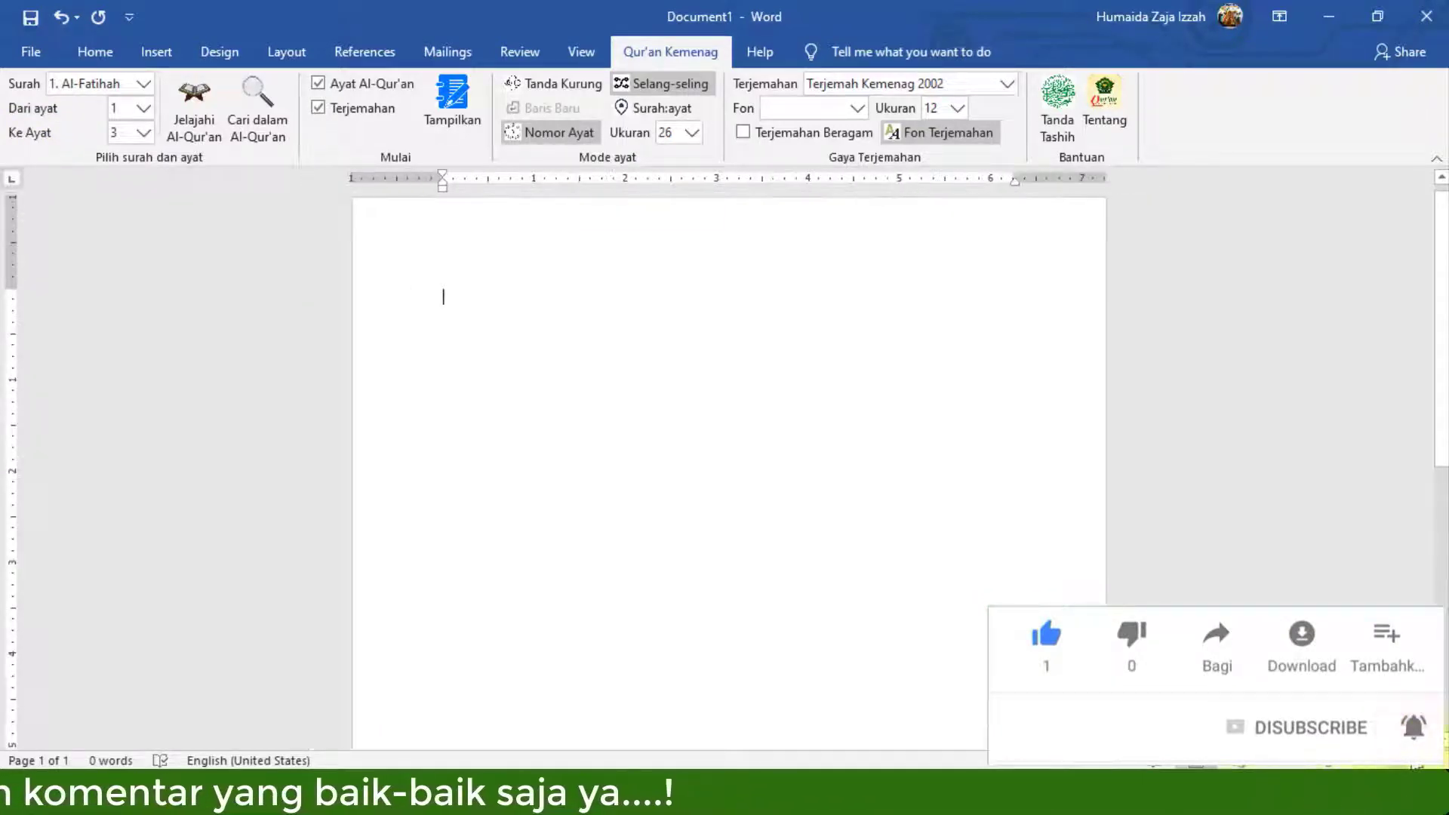
left_click(1397, 763)
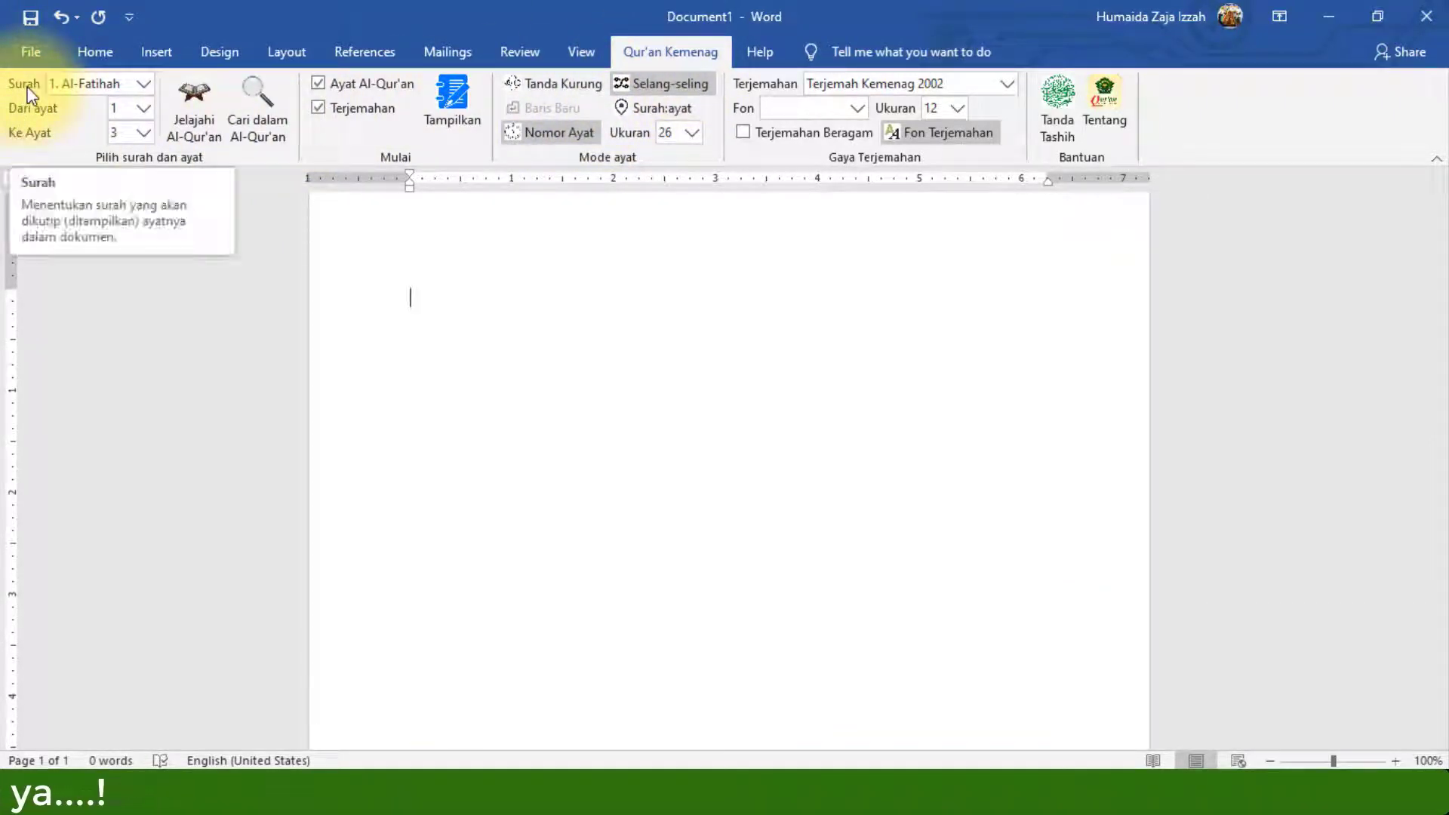
Look through the add-in's list of surahs, leaving 1. Al-Fatihah selected.
left_click(145, 89)
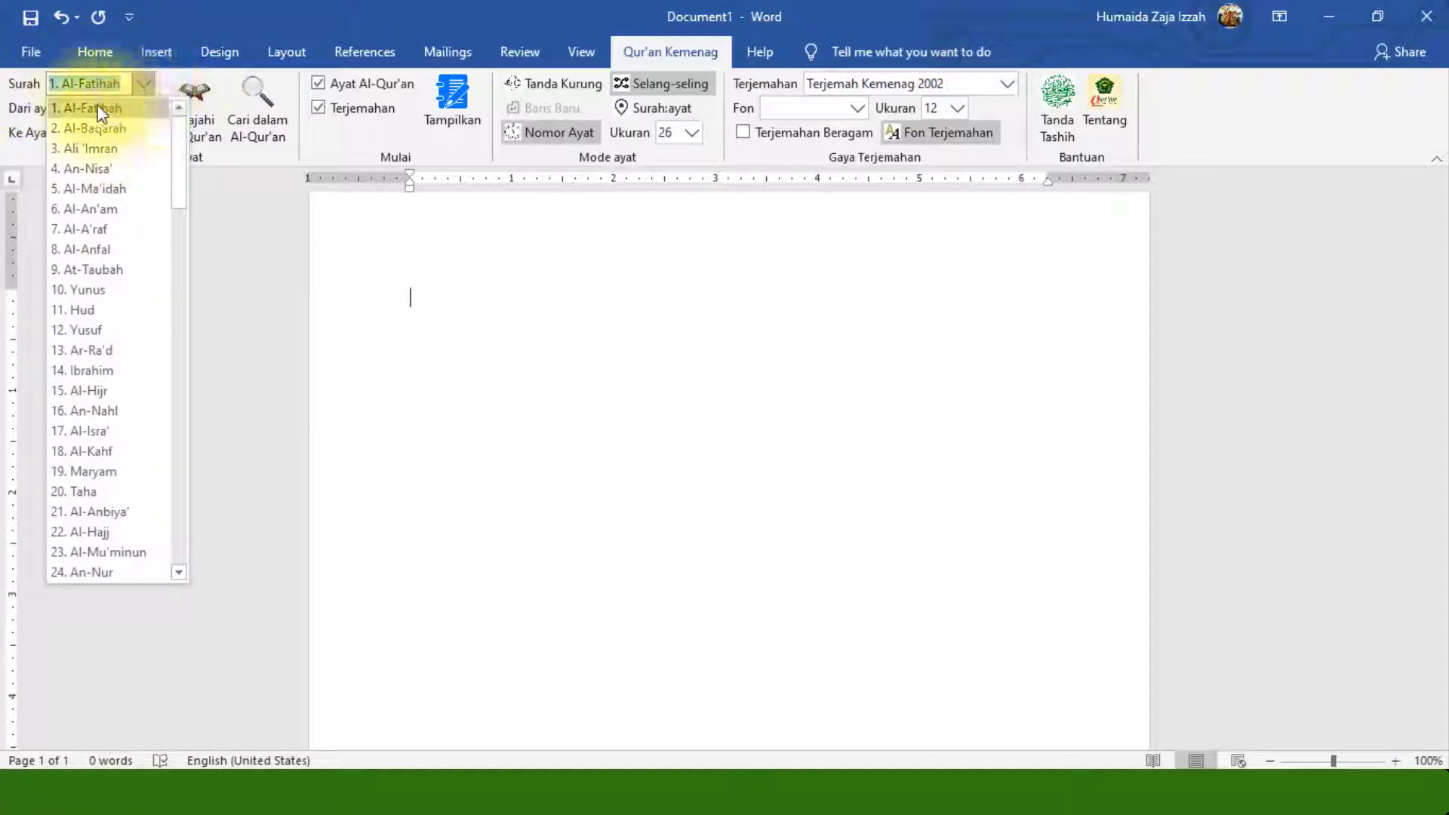
mouse_move(179, 130)
left_mouse_down()
mouse_move(174, 528)
mouse_move(206, 115)
mouse_move(171, 534)
mouse_move(187, 121)
left_mouse_up()
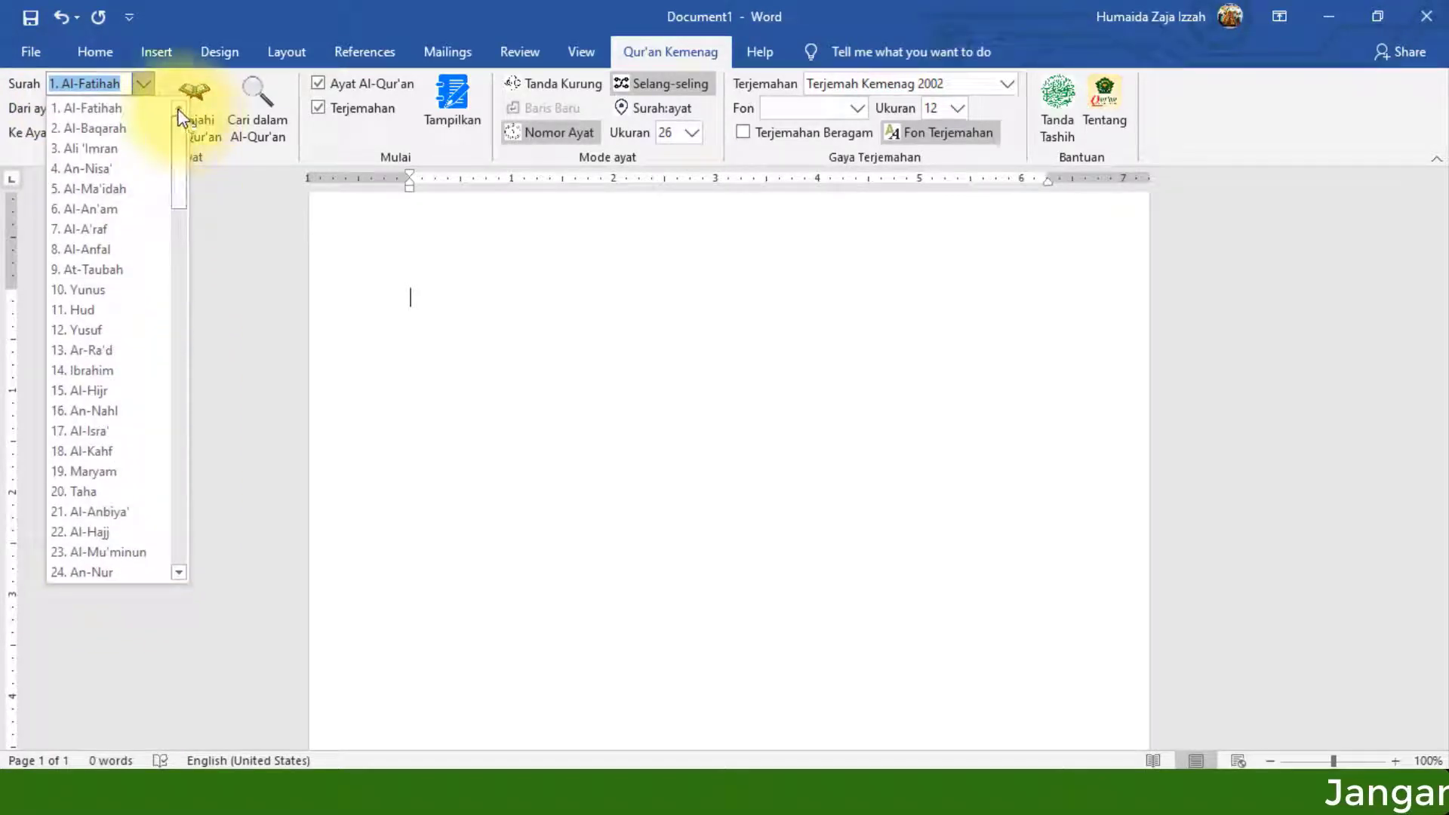
left_click(260, 235)
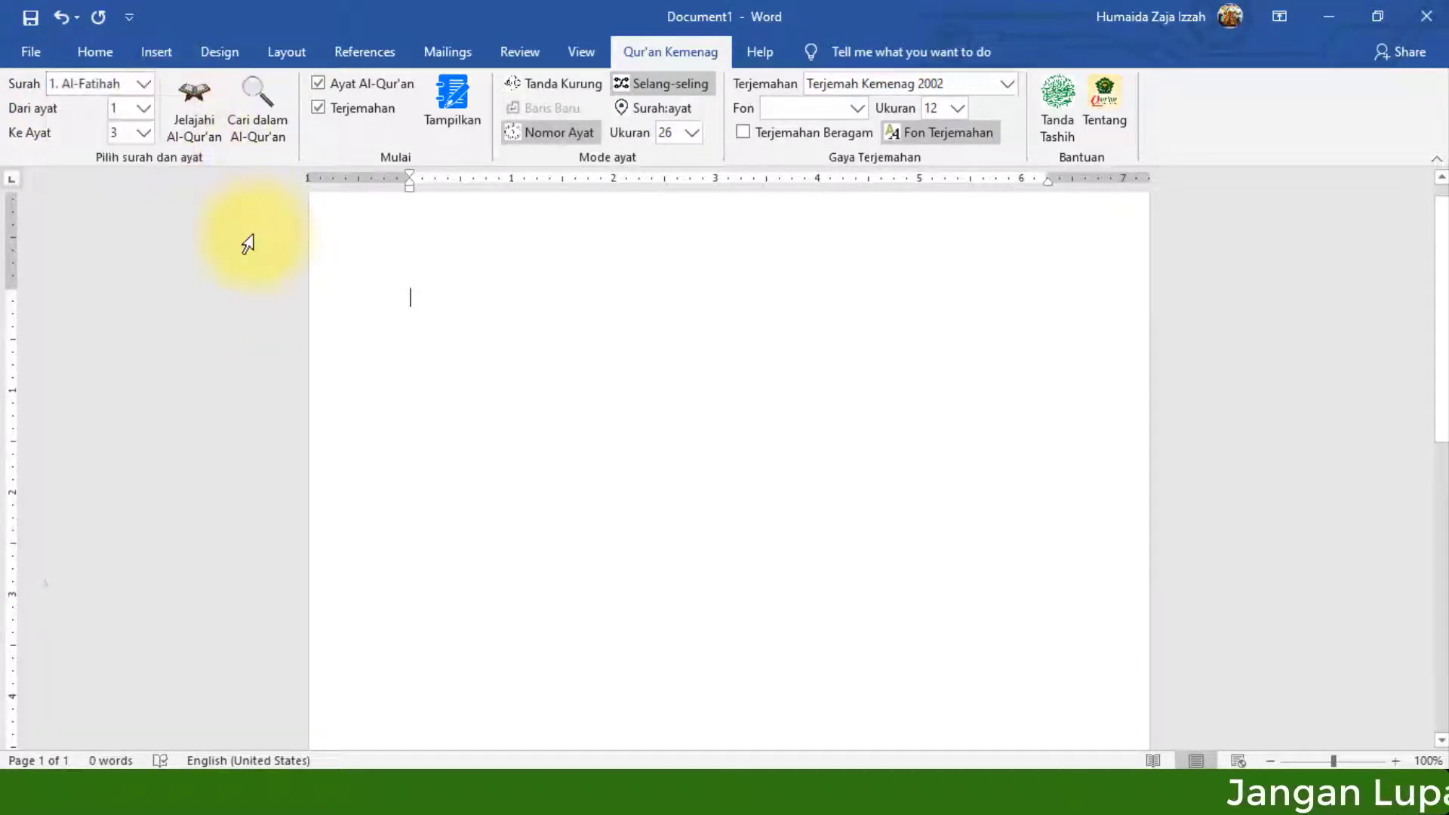
Try verse 2 and verse 3 as the starting verse of Al-Fatihah.
left_click(146, 111)
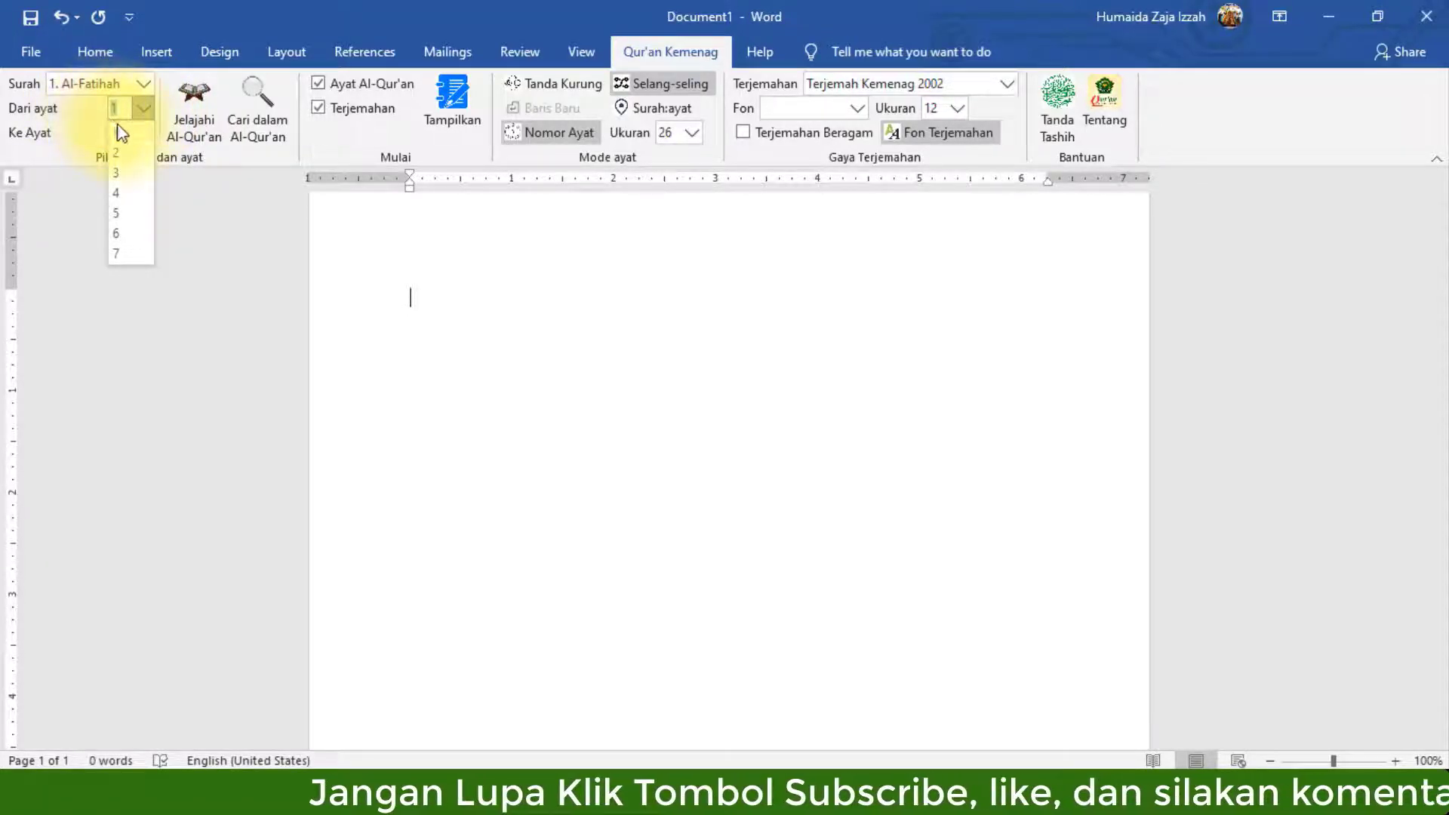
left_click(127, 152)
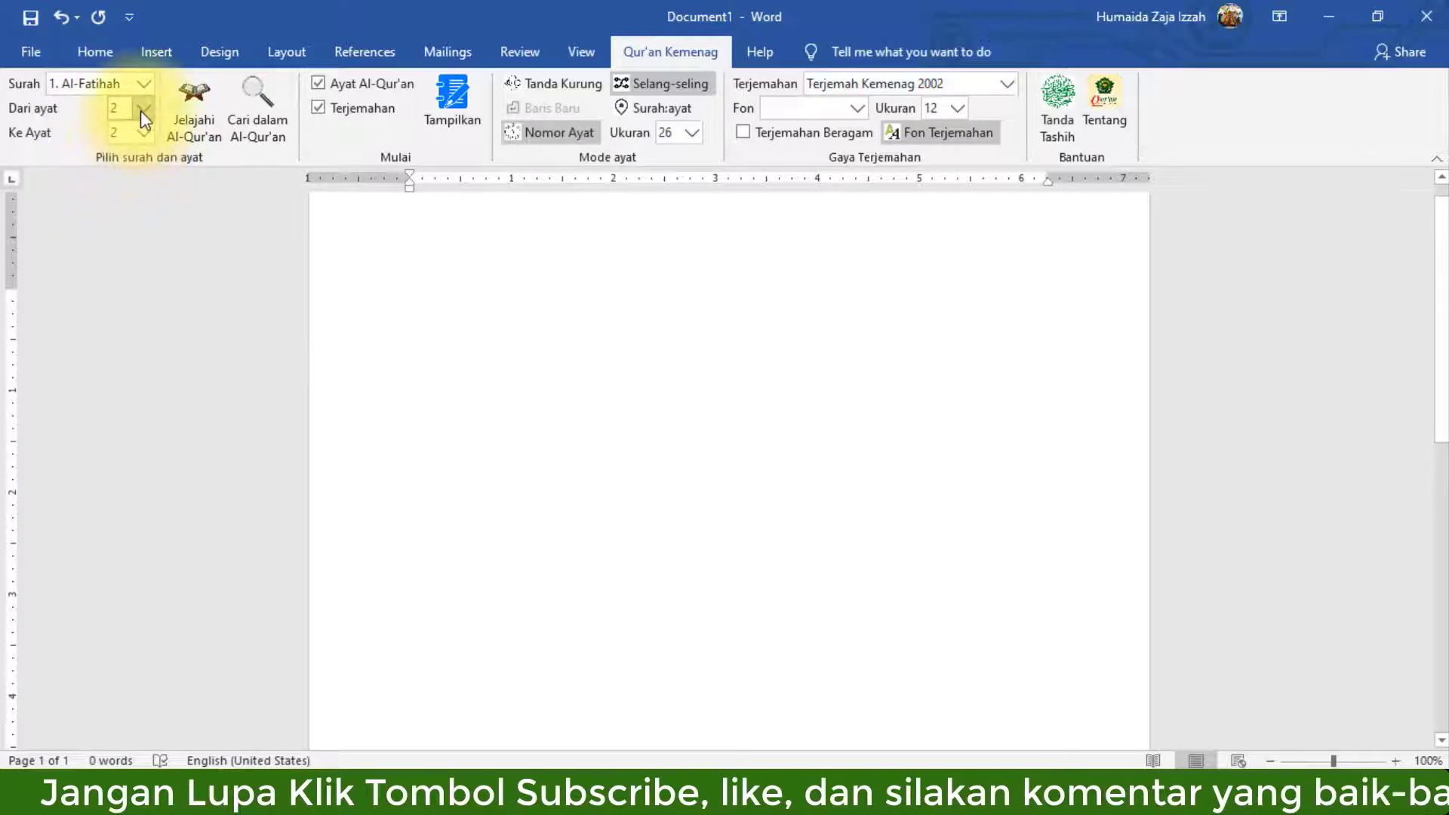
left_click(141, 110)
left_click(130, 169)
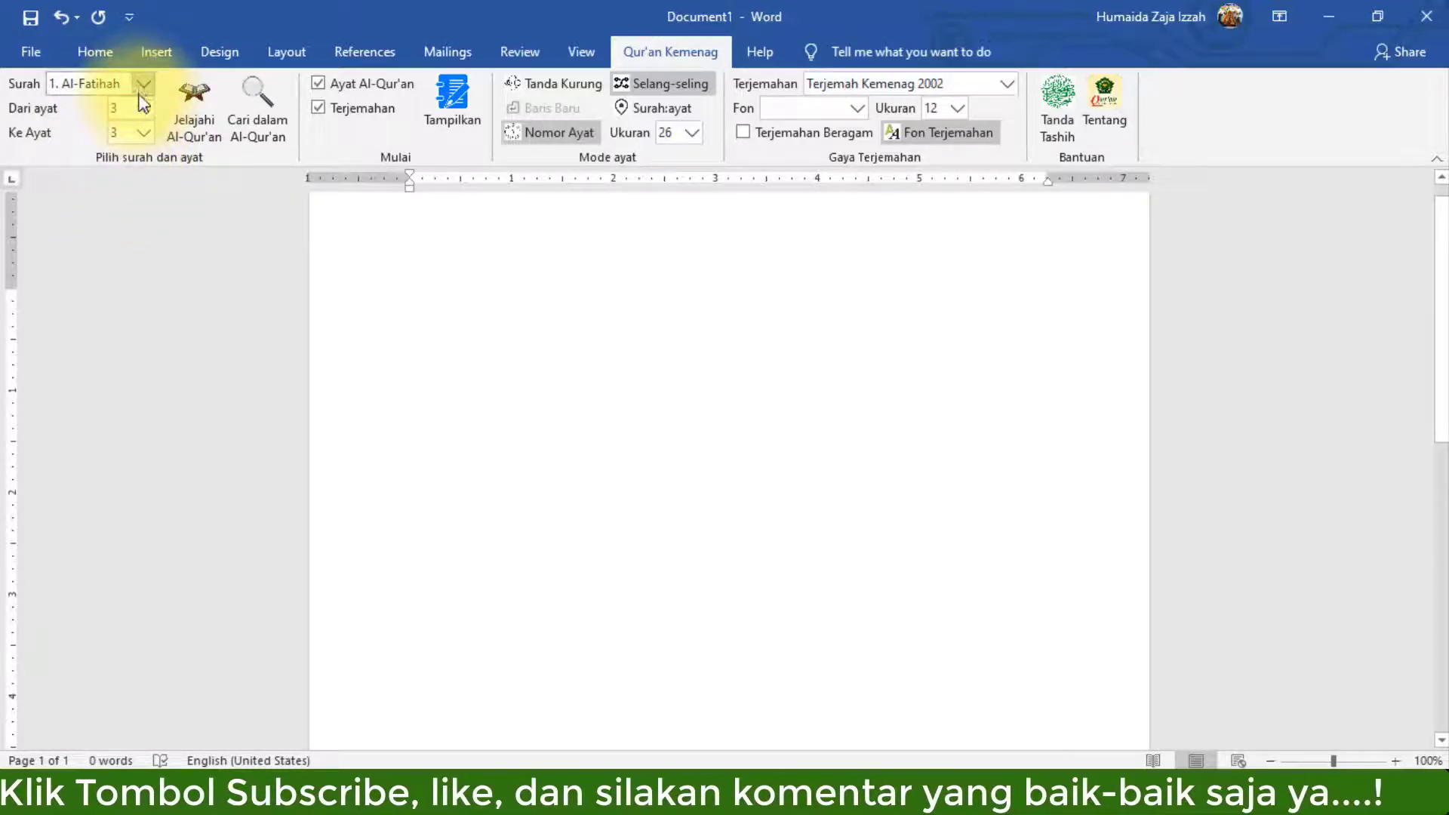
Set the verse range for Al-Fatihah from verse 1 to verse 7.
left_click(141, 108)
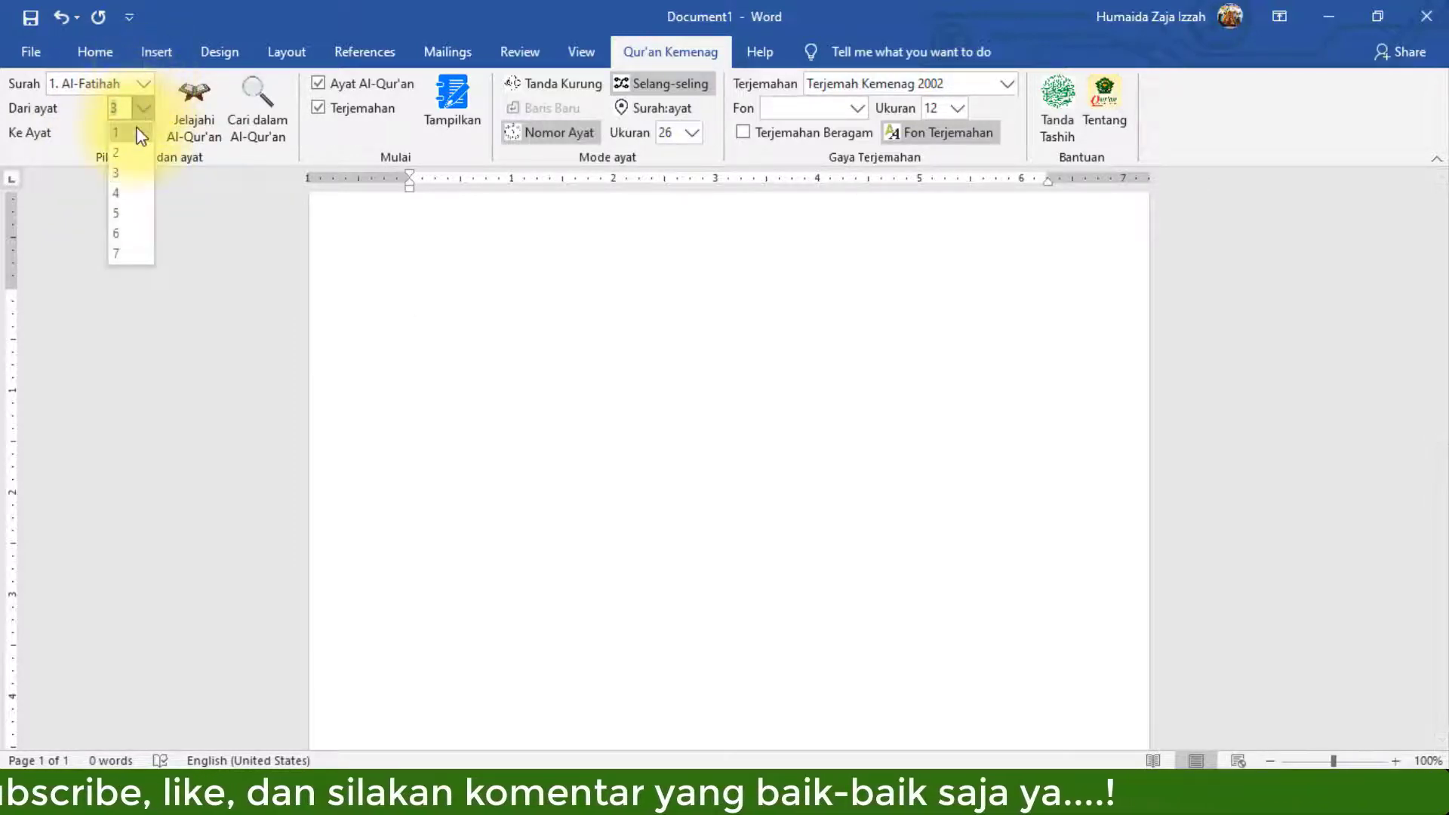
left_click(140, 134)
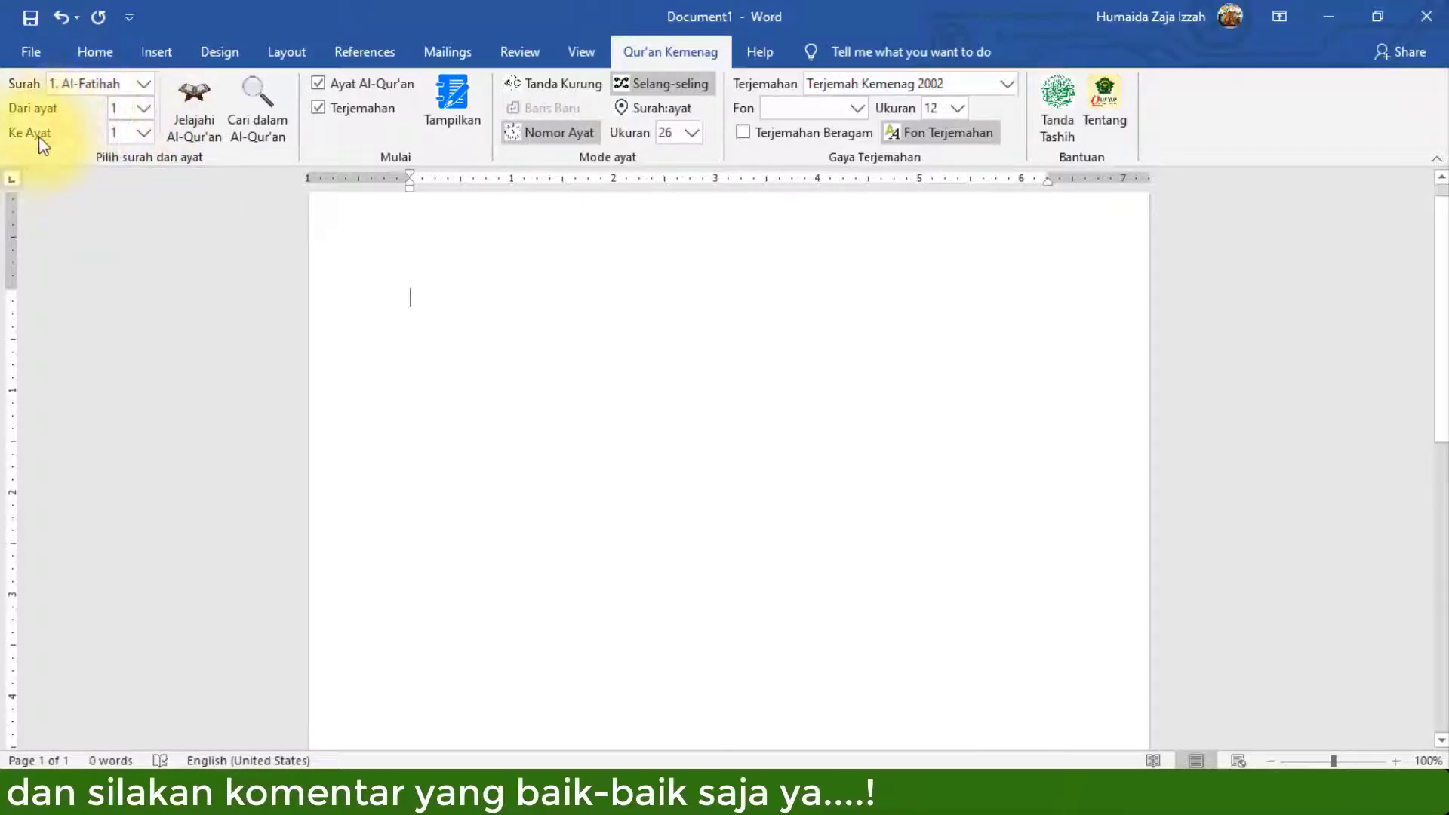
left_click(143, 133)
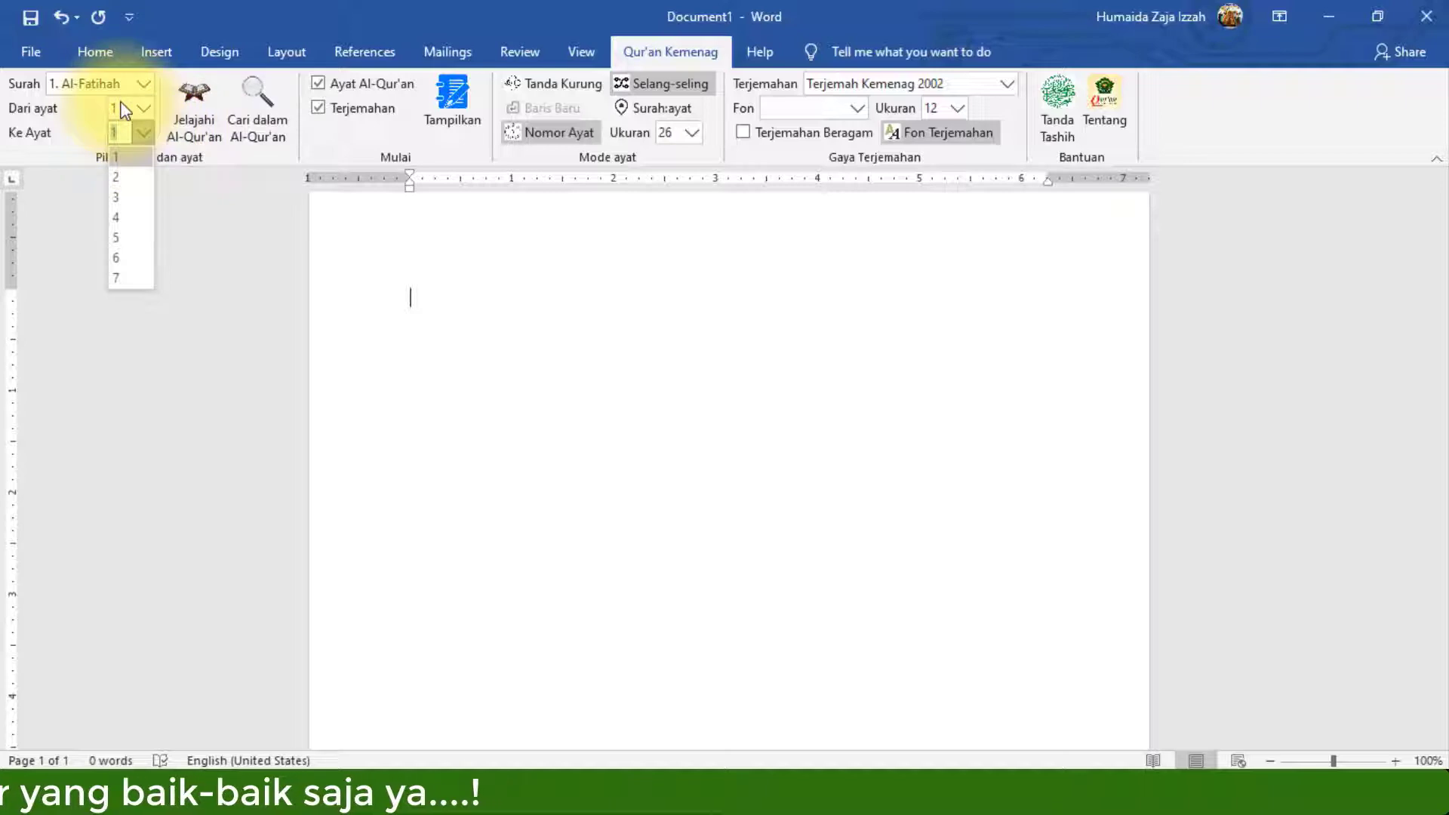
left_click(121, 277)
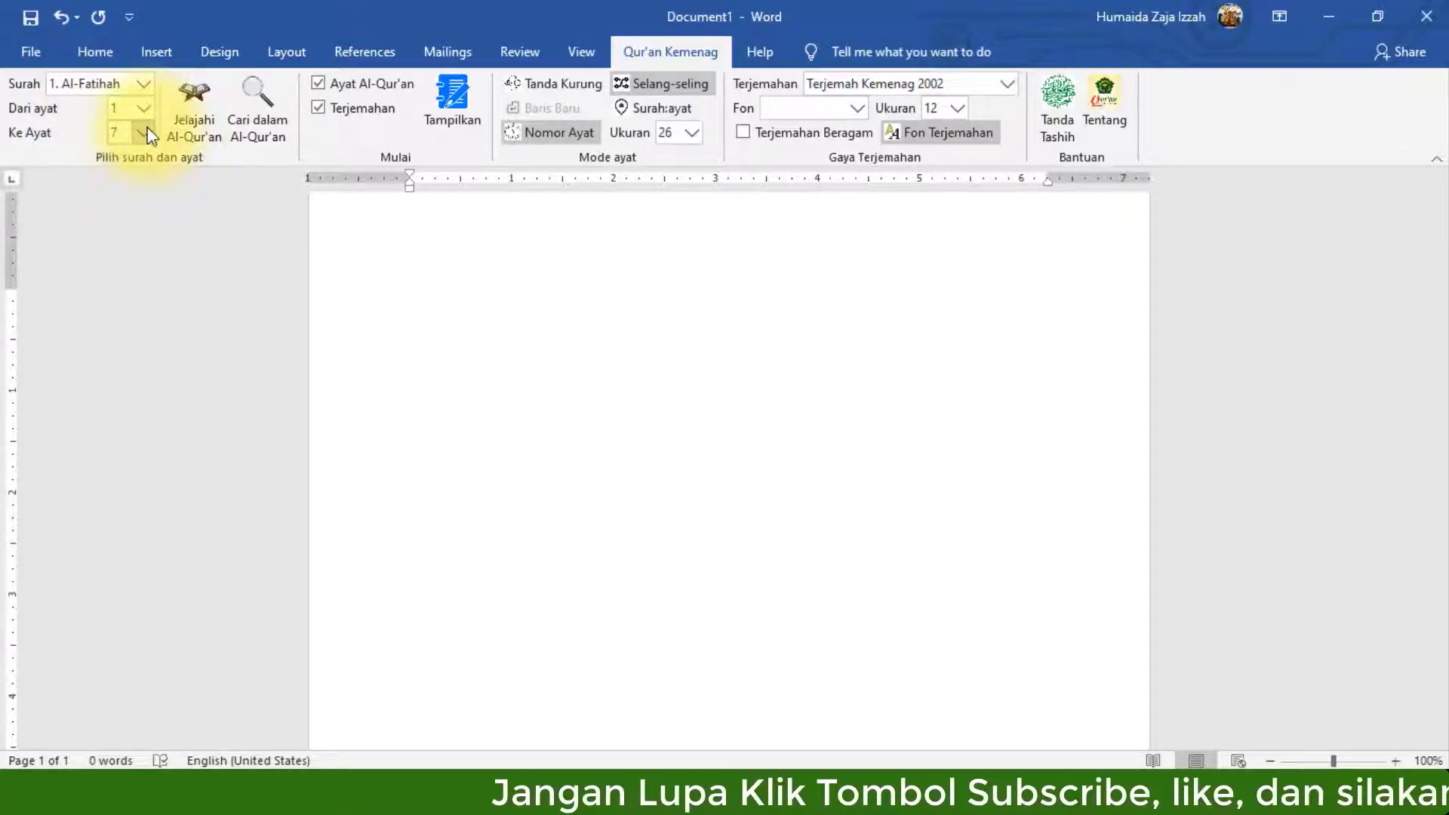
Browse verses 2 and 1 of Al-Fatihah and verse 1 of Al-Baqarah with Jelajahi Al-Qur'an, and close the browser.
left_click(195, 113)
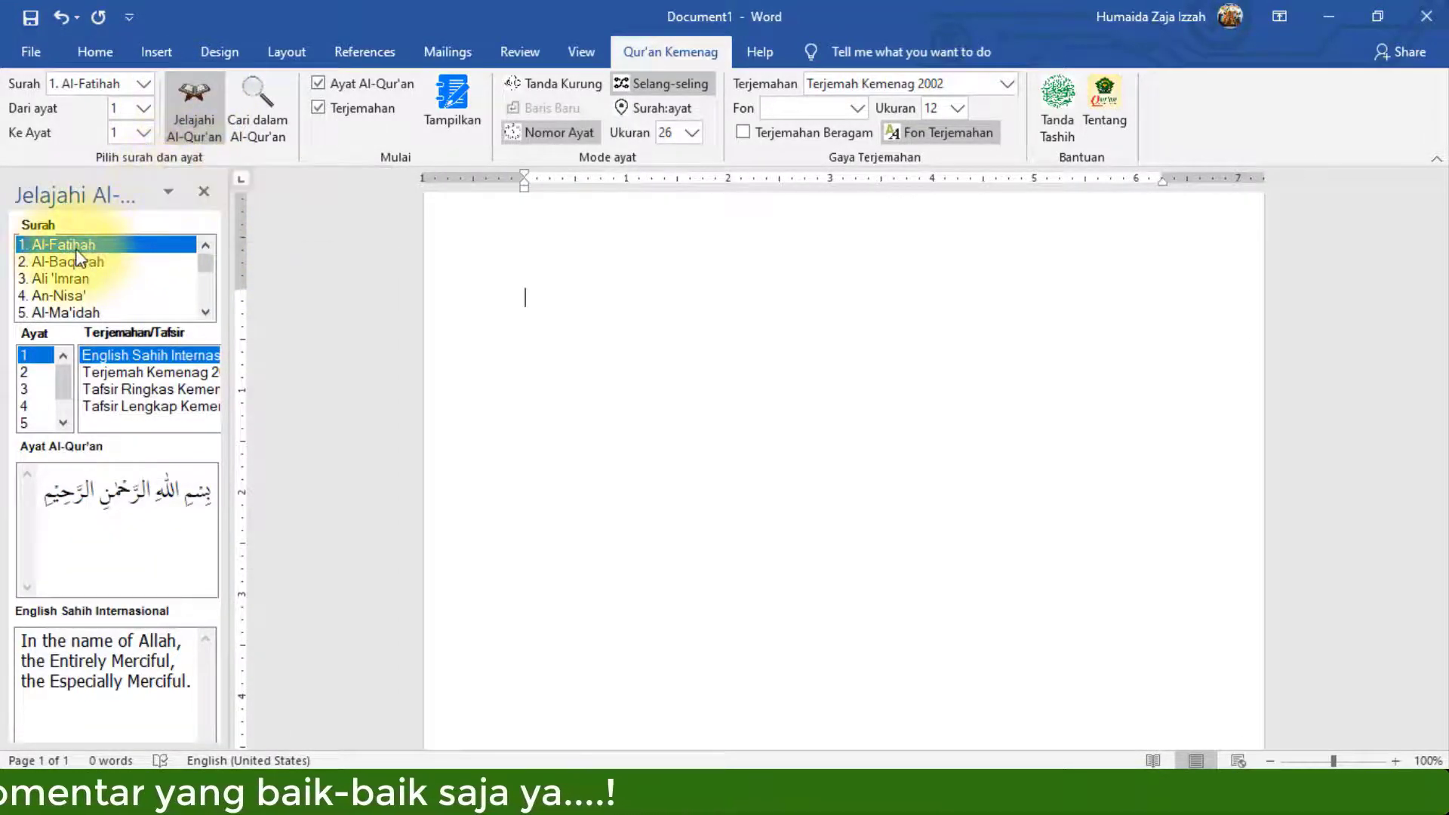
left_click(27, 372)
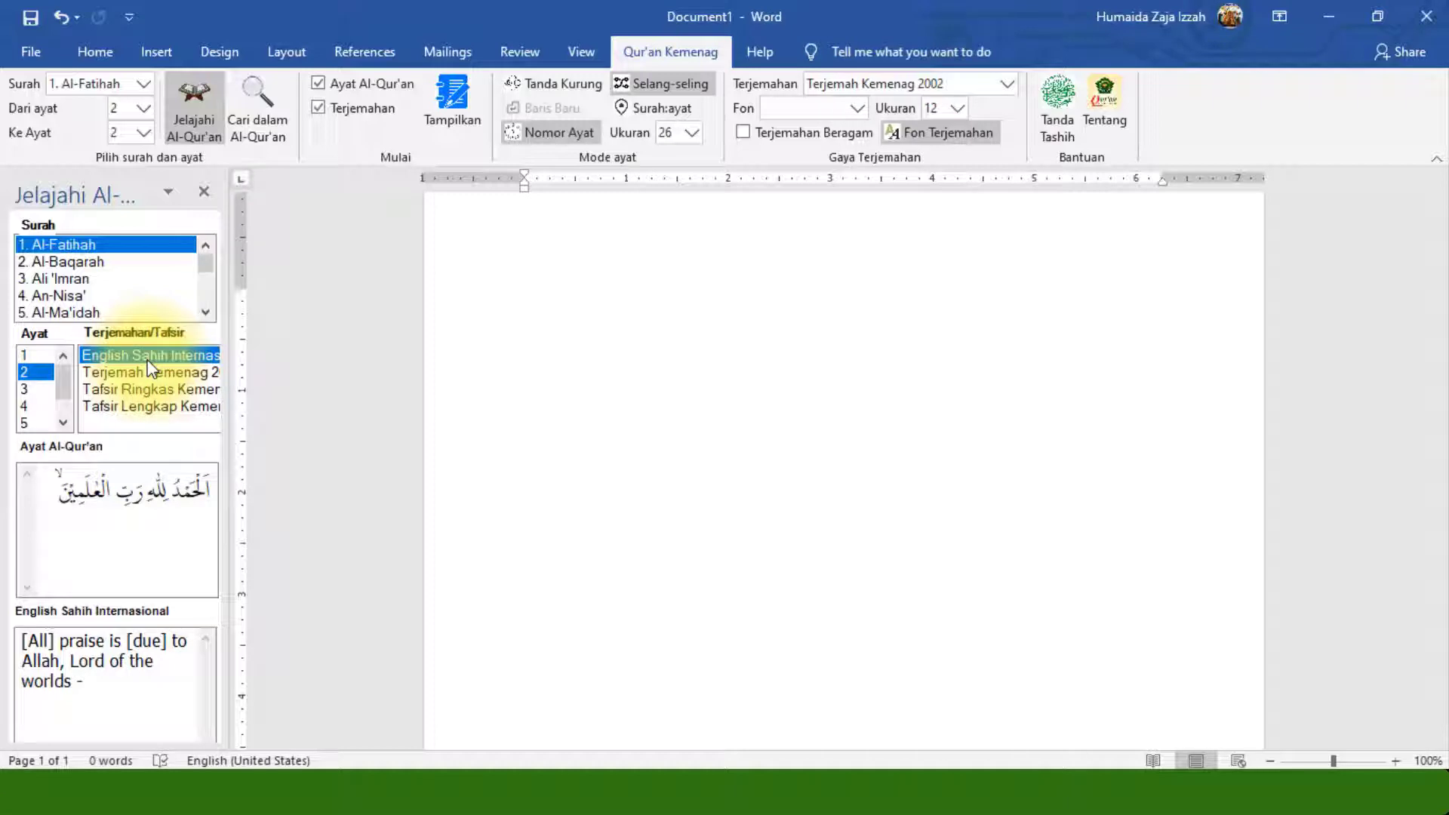
left_click(30, 353)
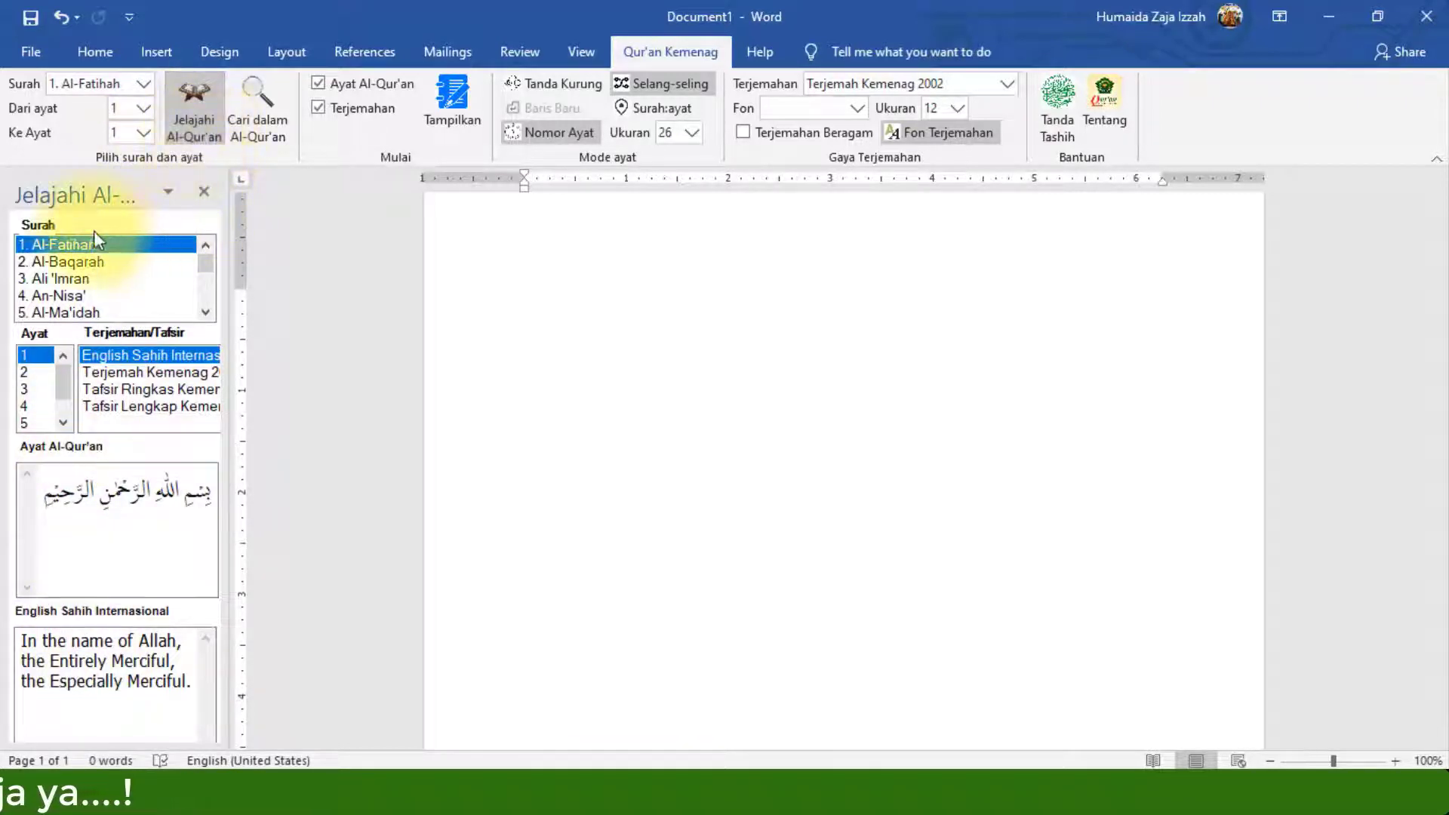
left_click(65, 265)
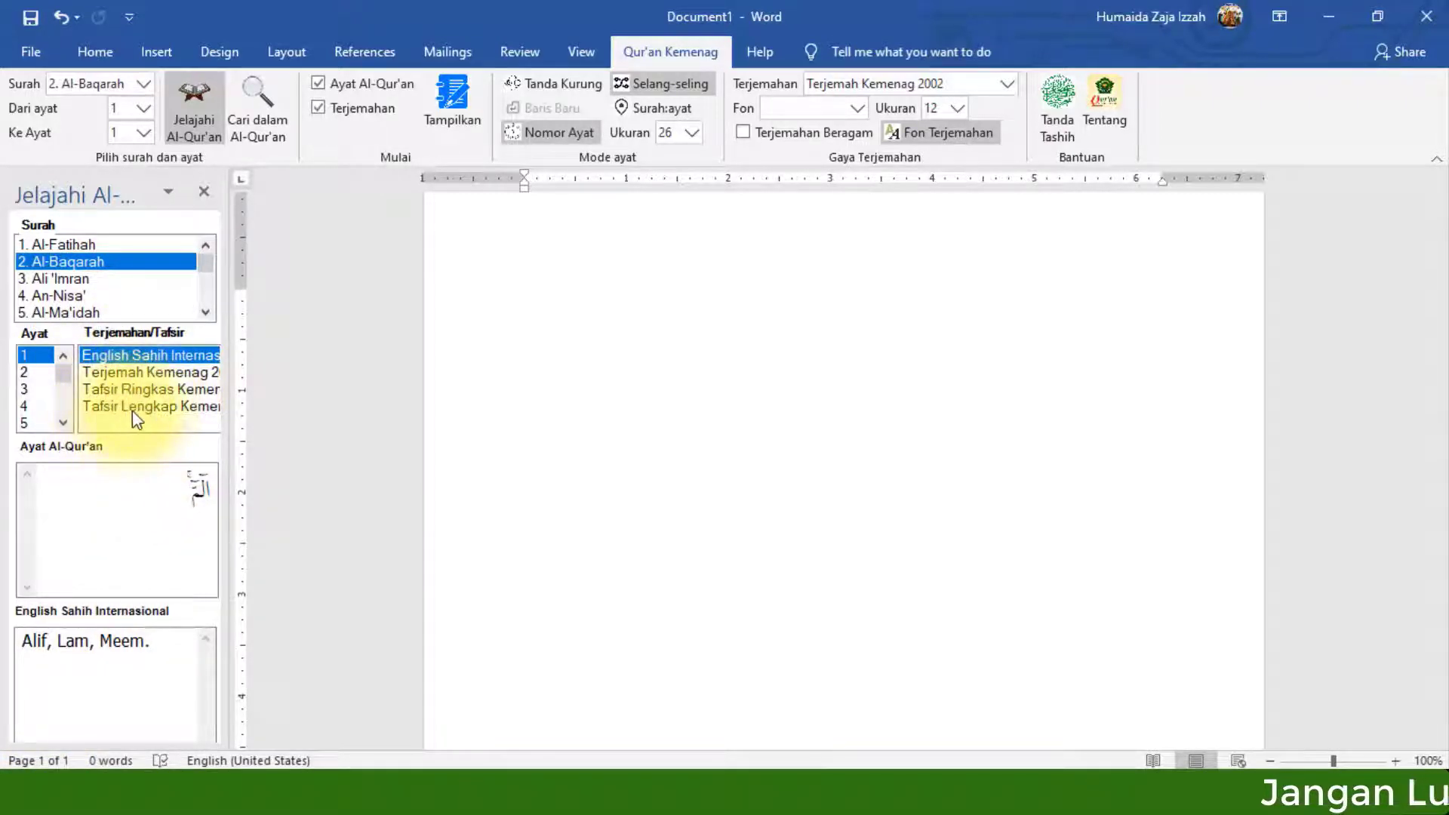
left_click(203, 191)
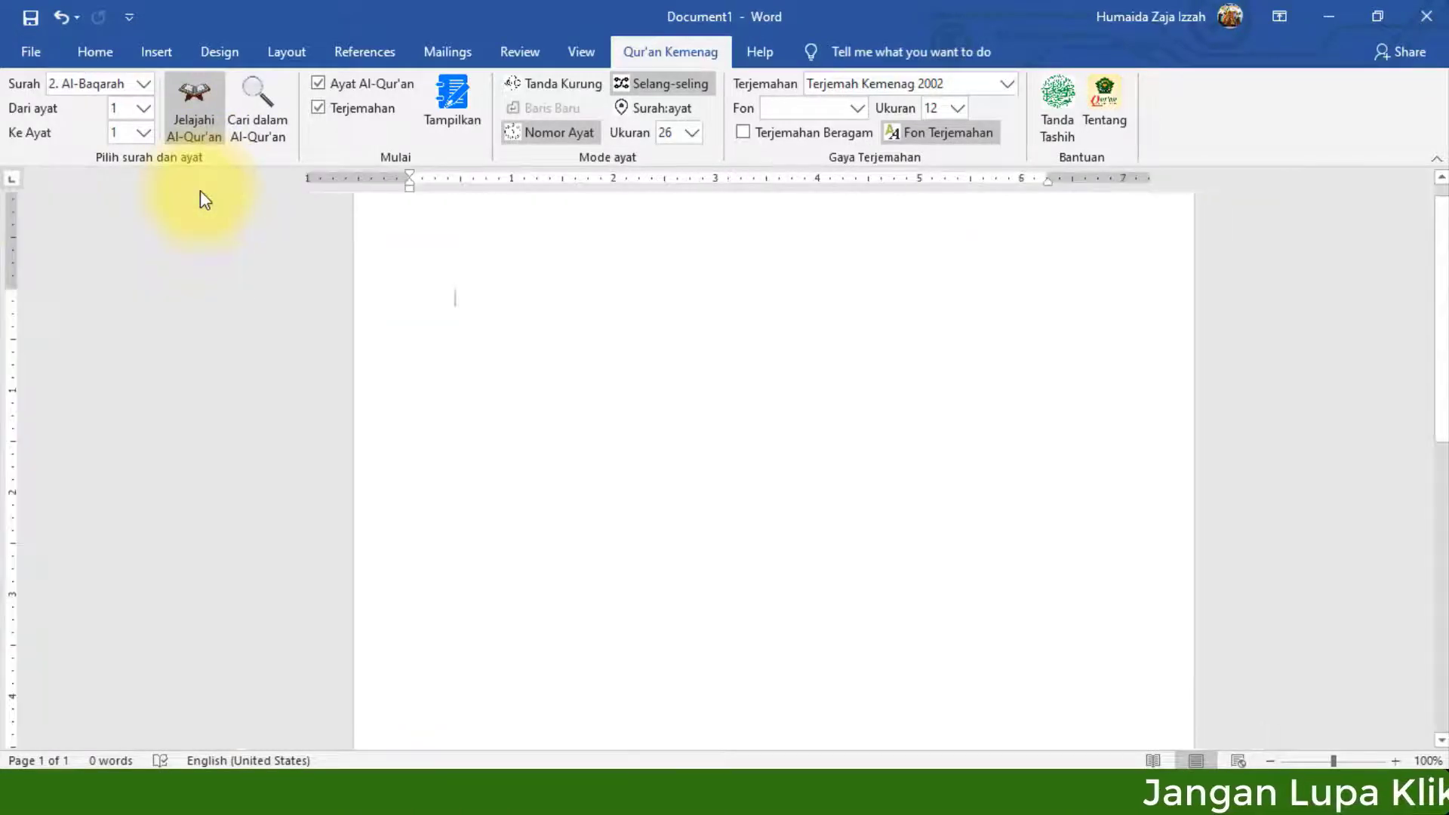
Open Cari dalam Al-Qur'an and enter the phrase بسم الله with its on-screen Arabic keyboard.
left_click(257, 102)
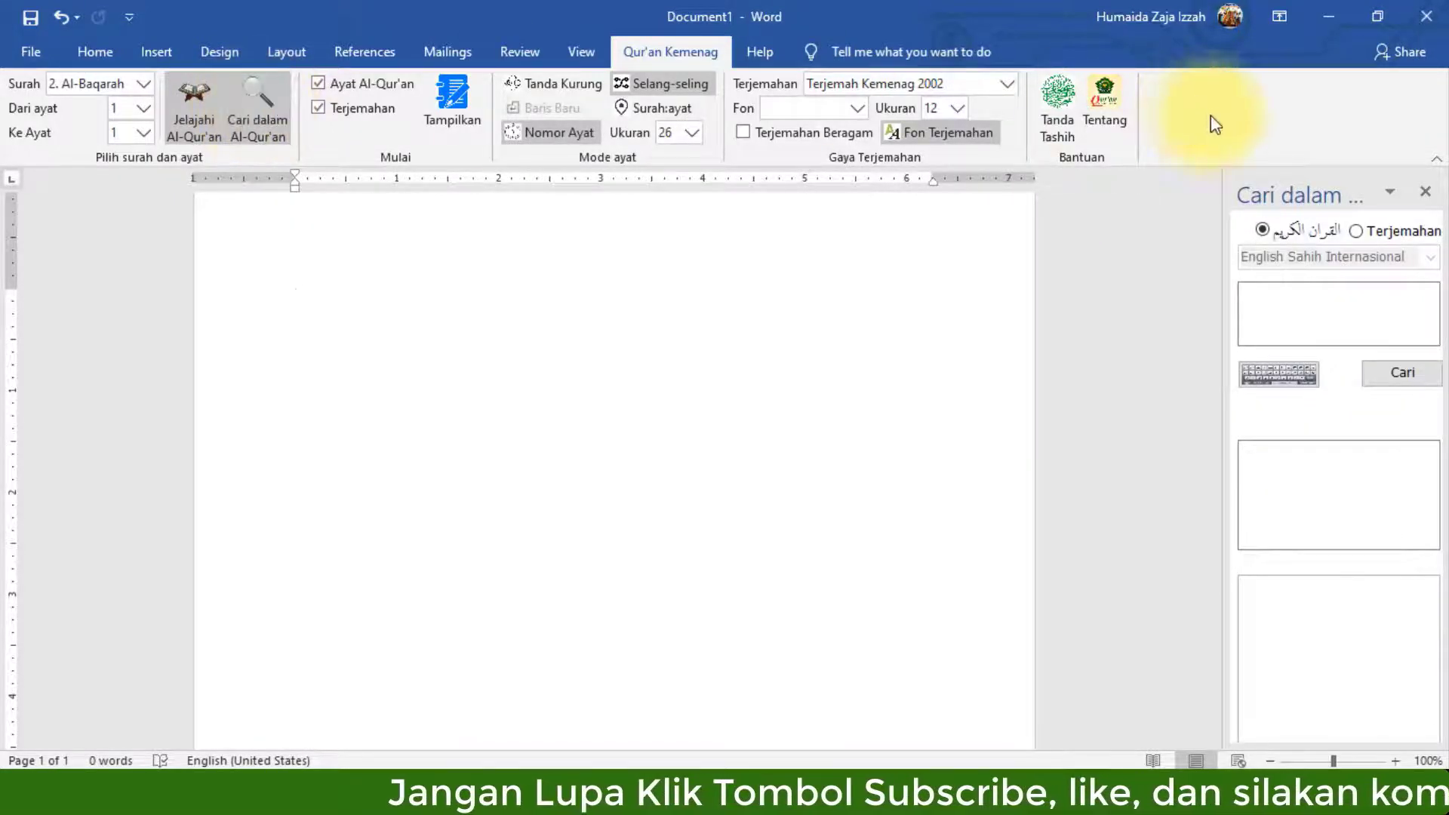
left_click(1387, 195)
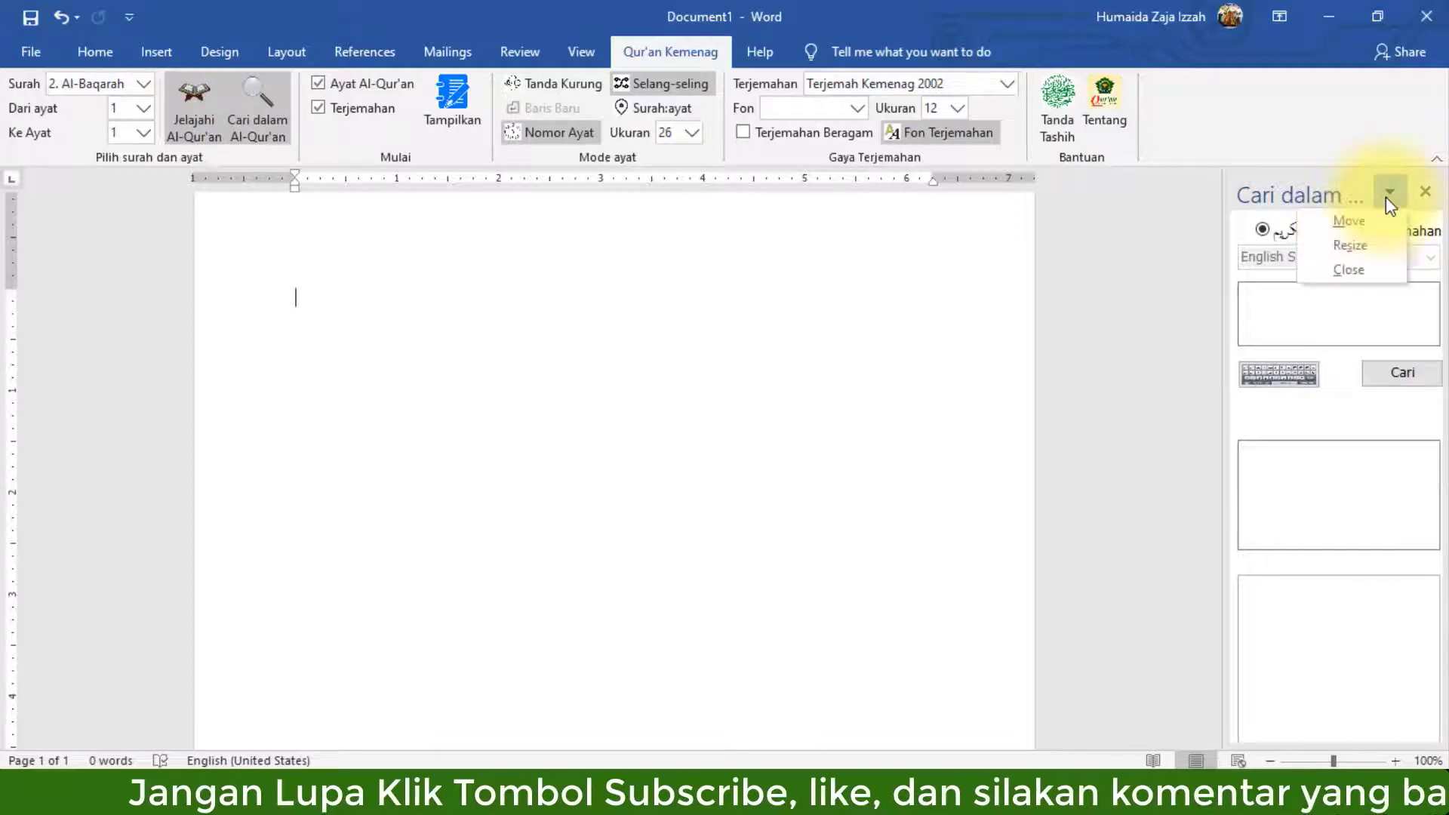
left_click(1396, 283)
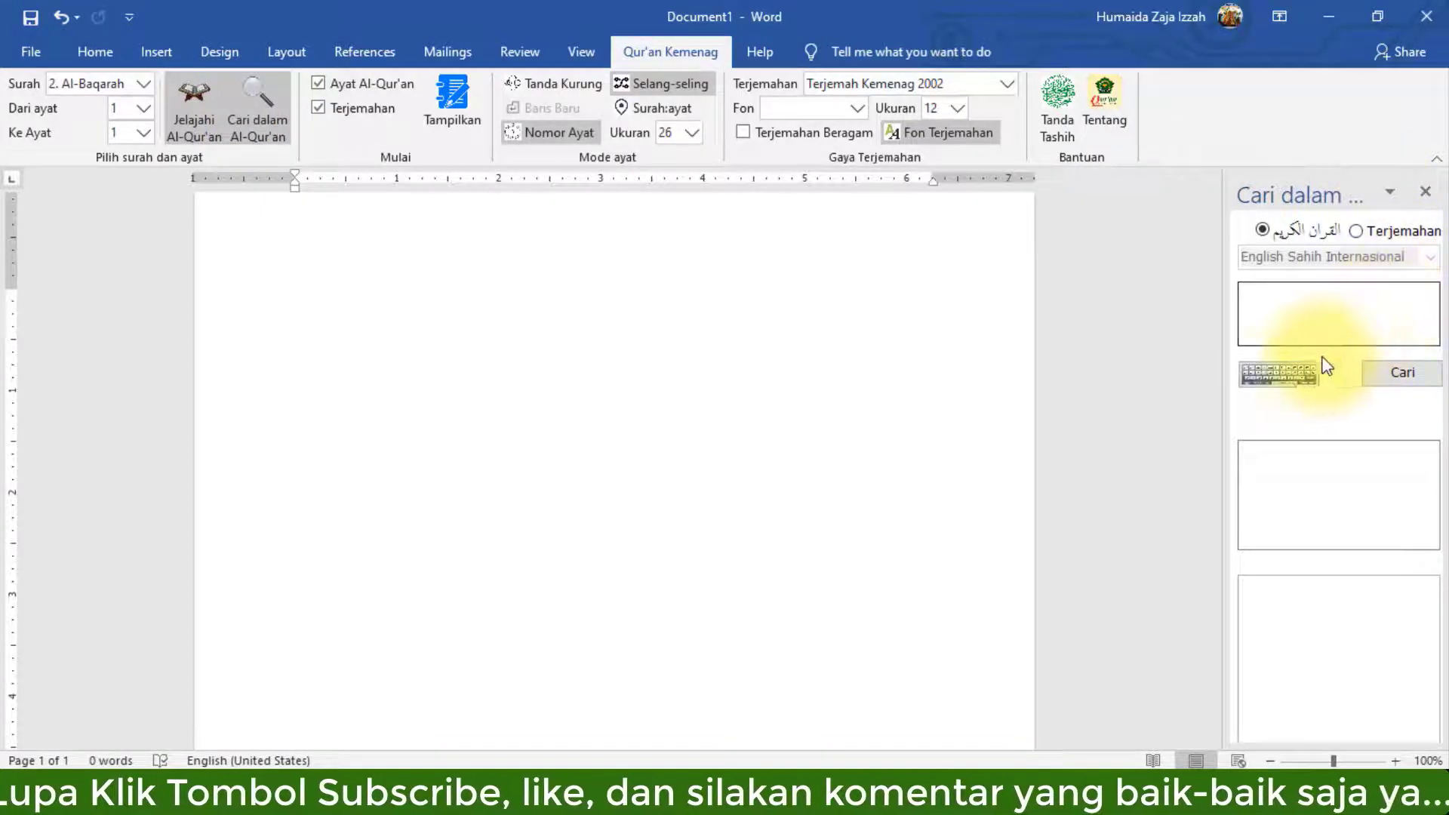
left_click(1288, 381)
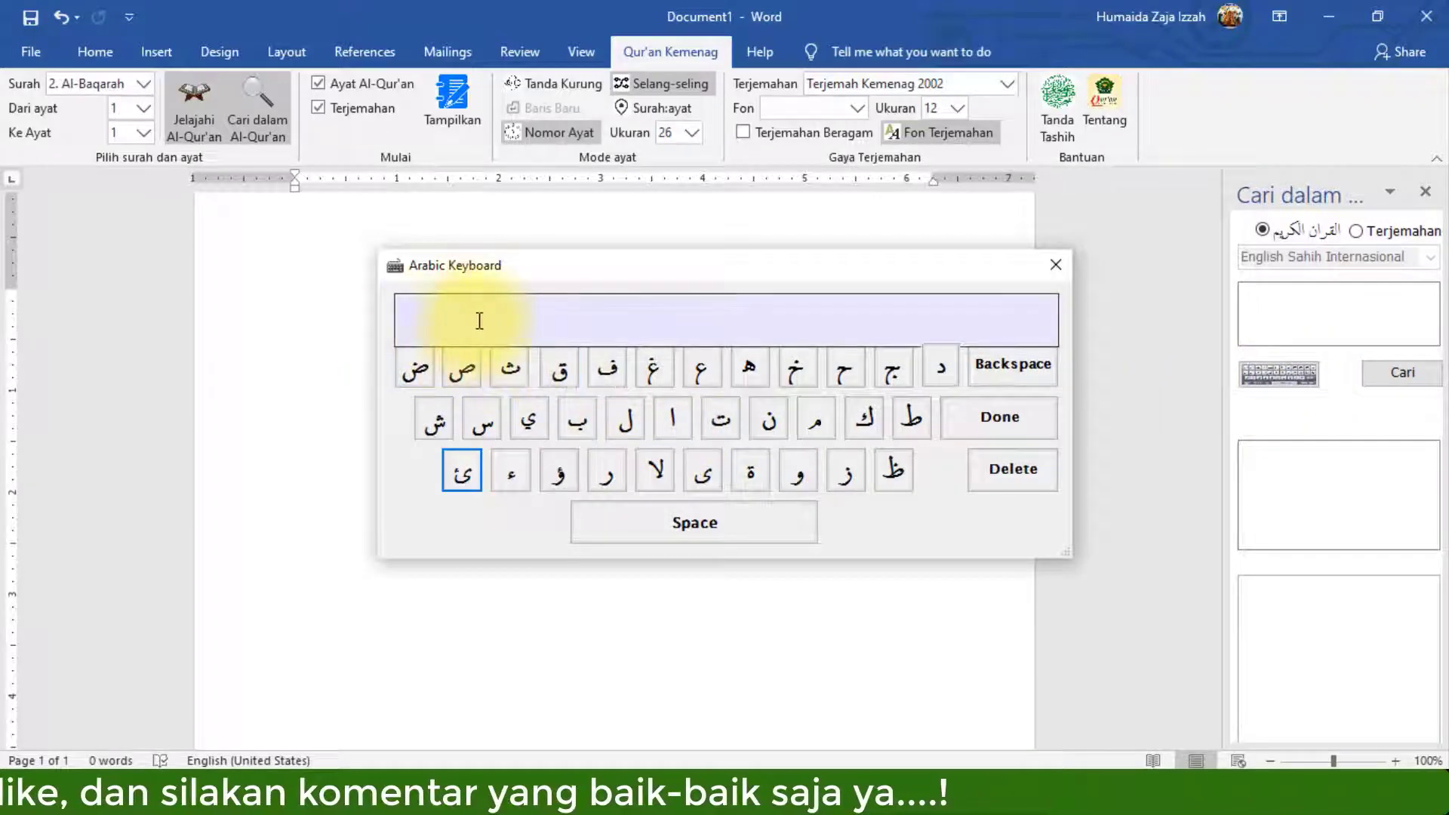
left_click(573, 412)
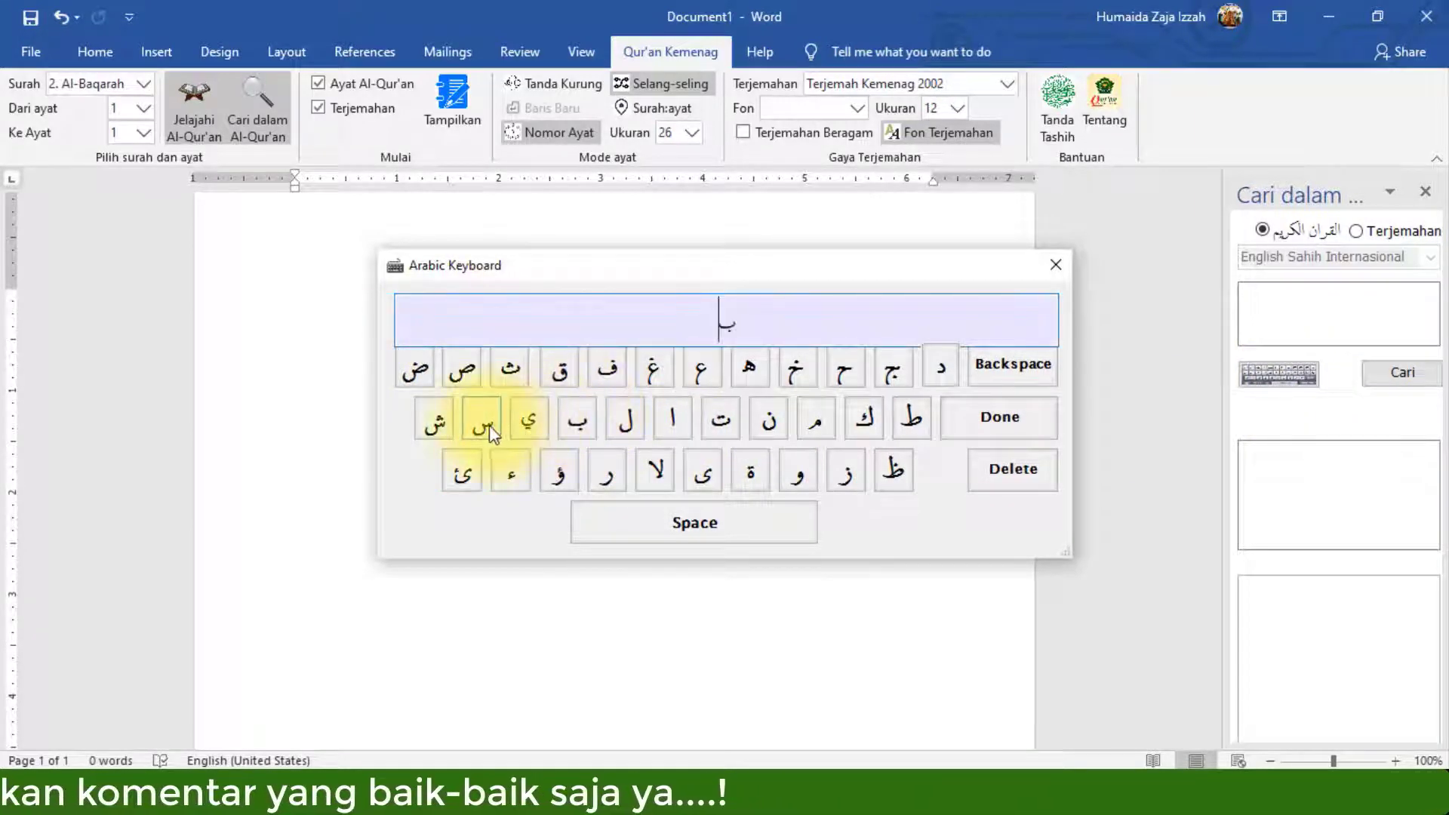
left_click(483, 425)
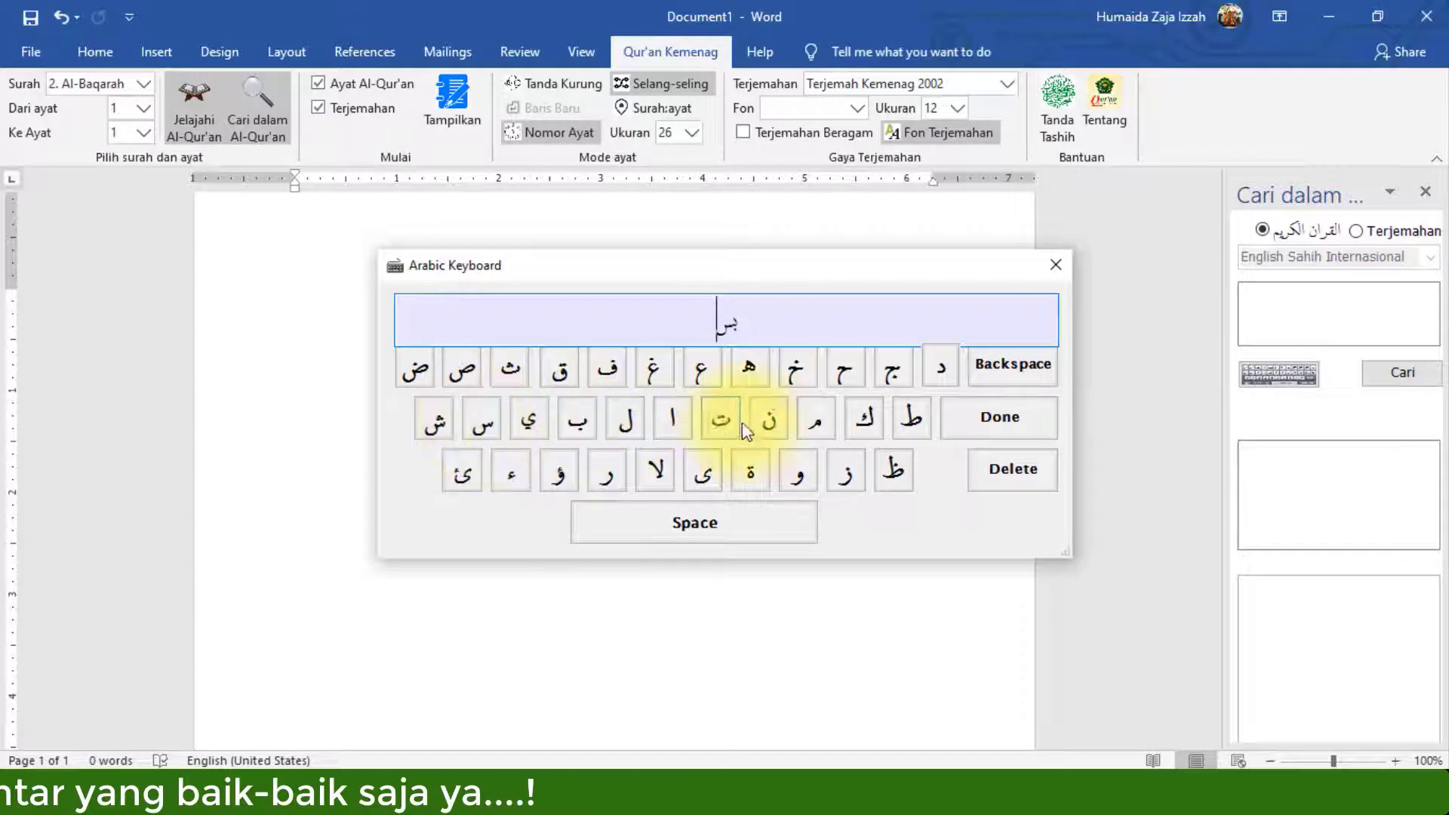
left_click(819, 424)
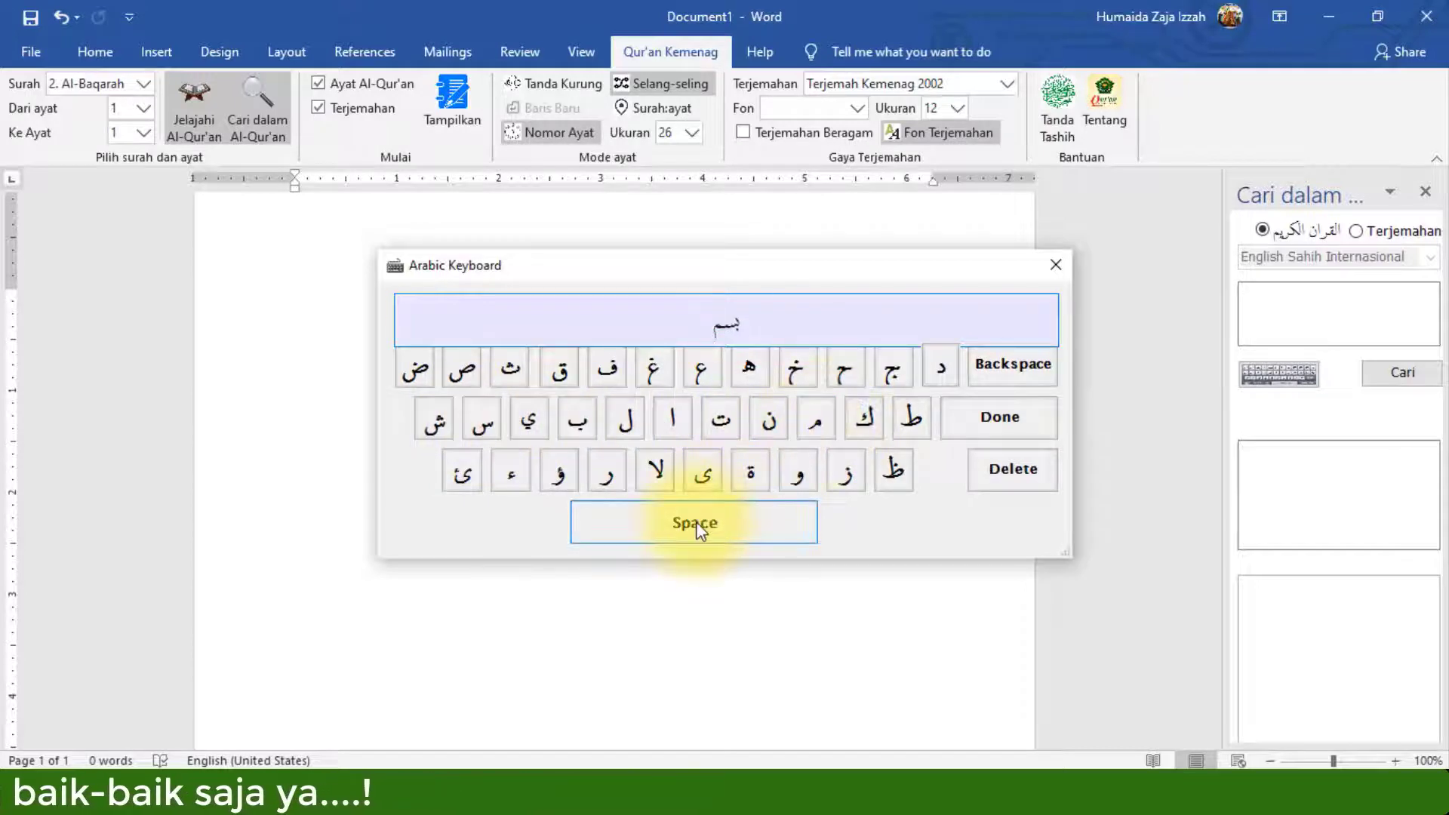
left_click(696, 523)
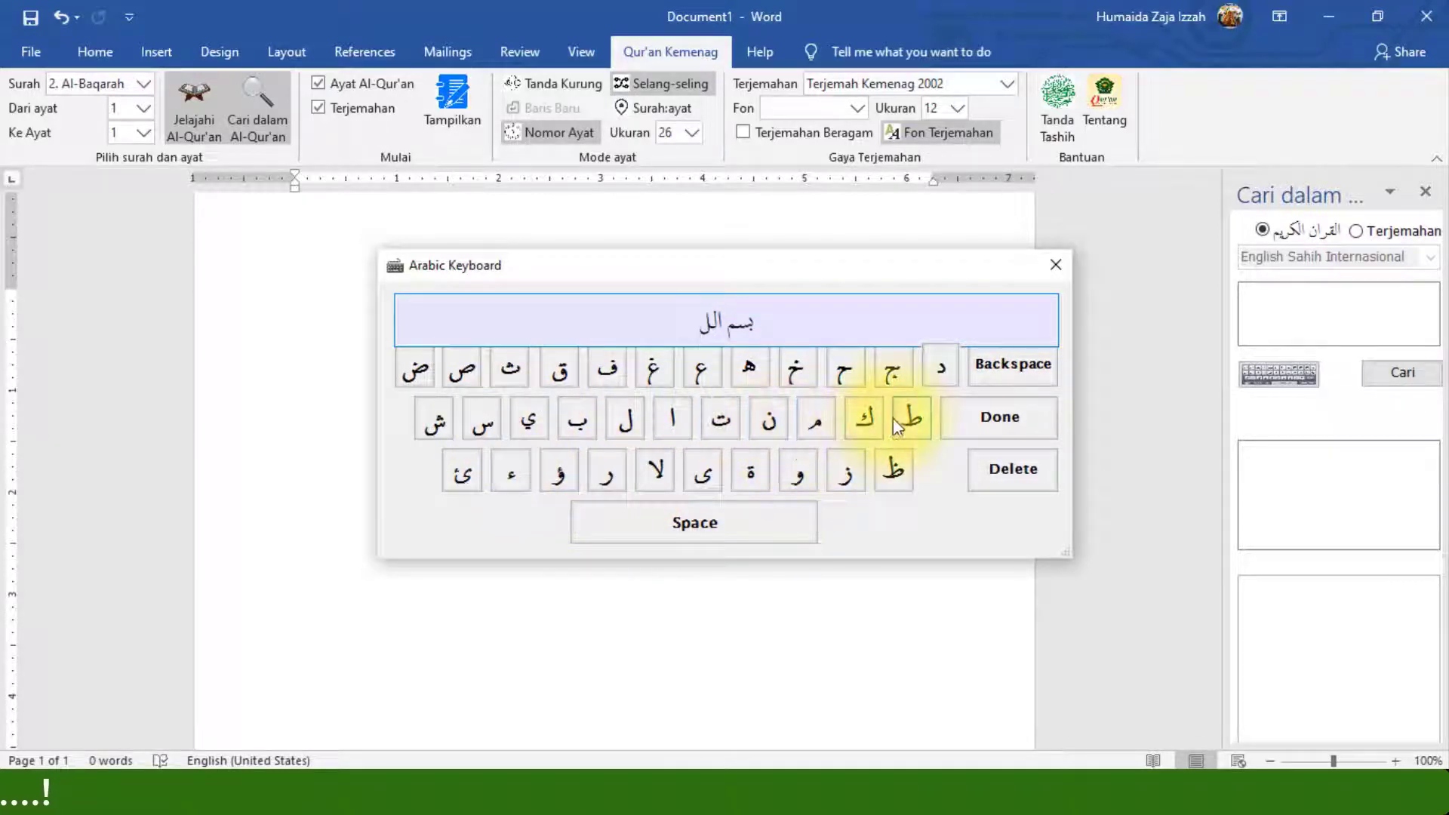
left_click(673, 523)
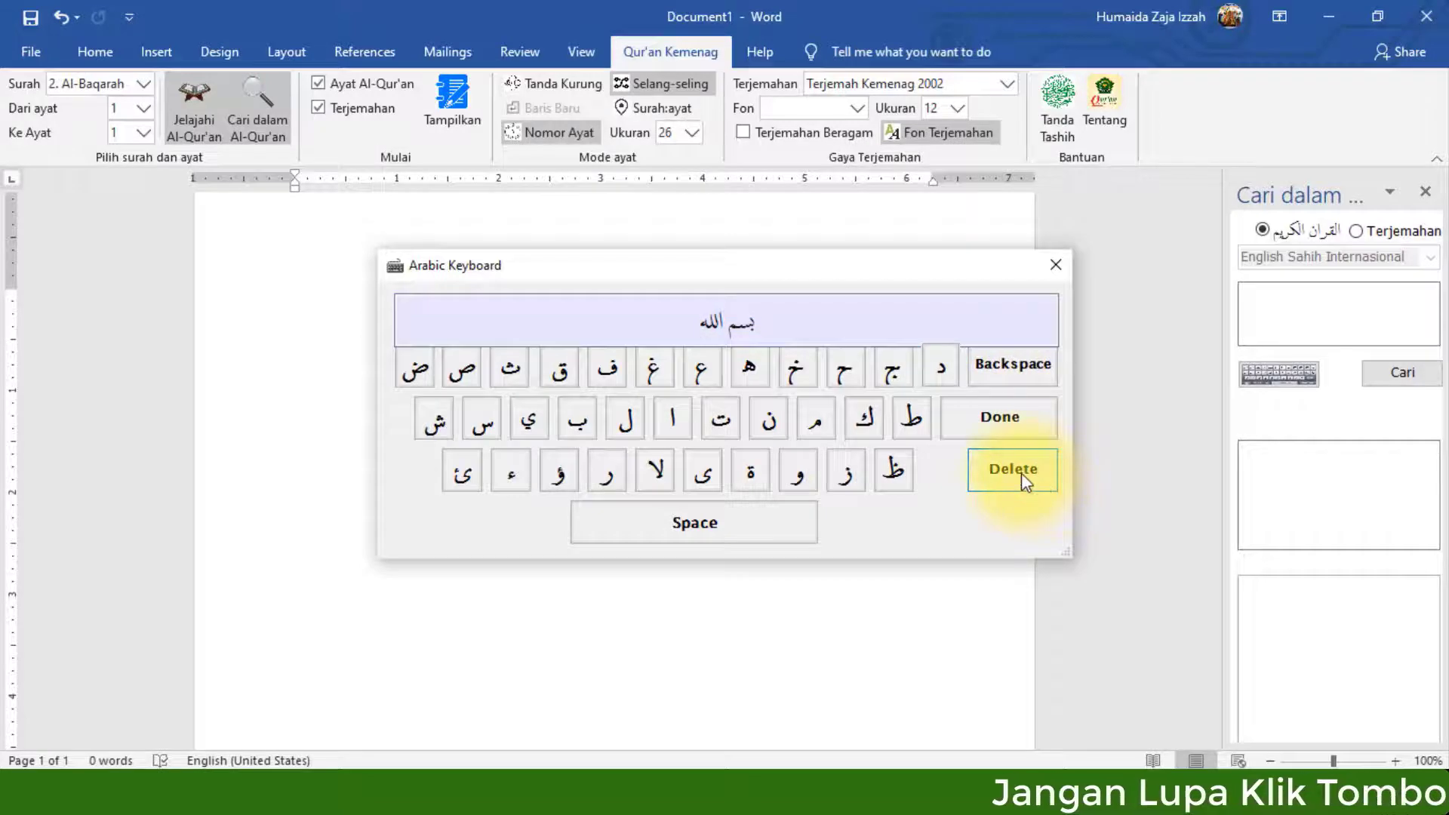
Accept the entered Arabic phrase and search the Arabic Qur'an text for بسم الله.
left_click(702, 323)
left_click_drag(715, 324, 738, 323)
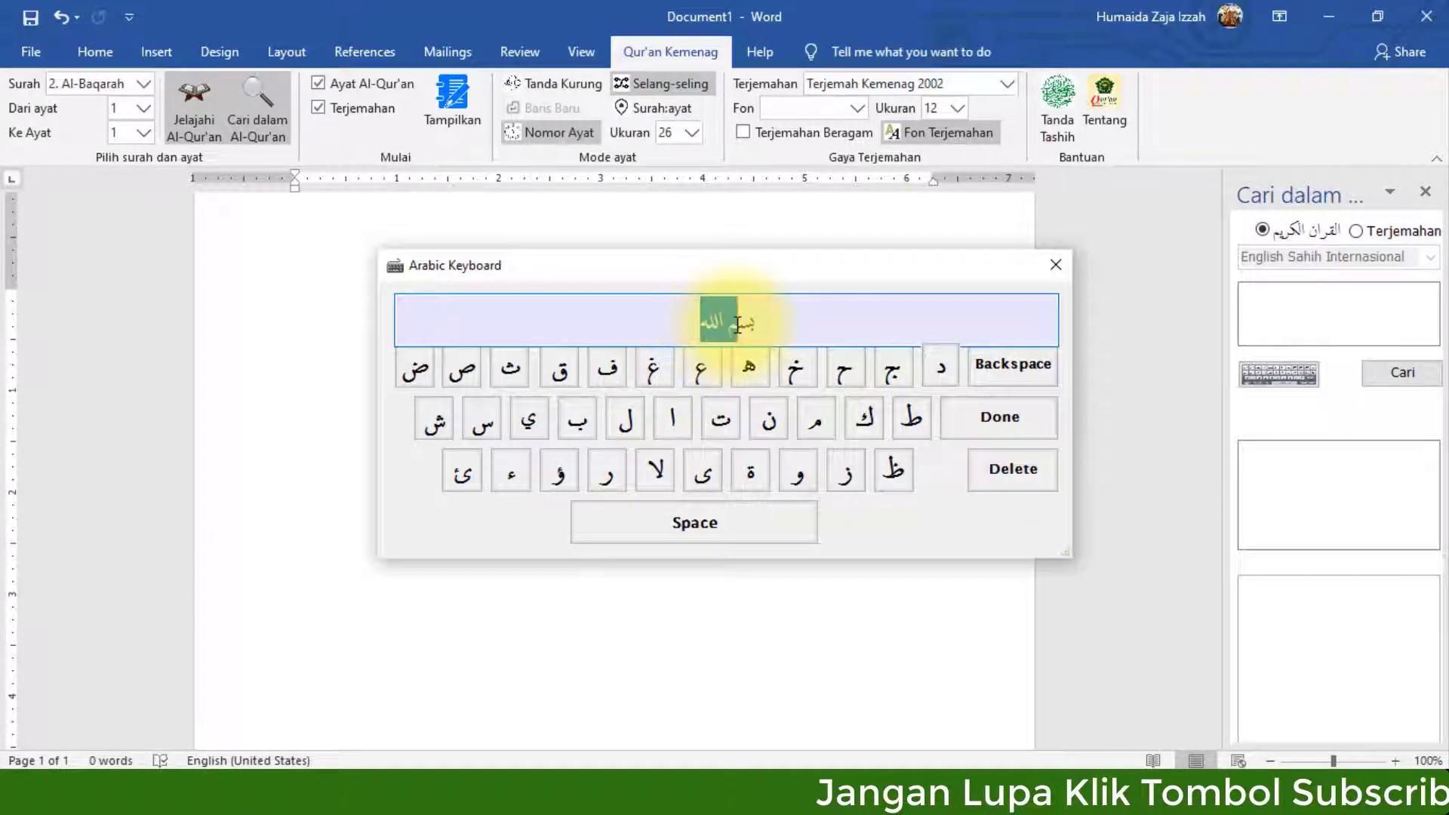
left_click(664, 323)
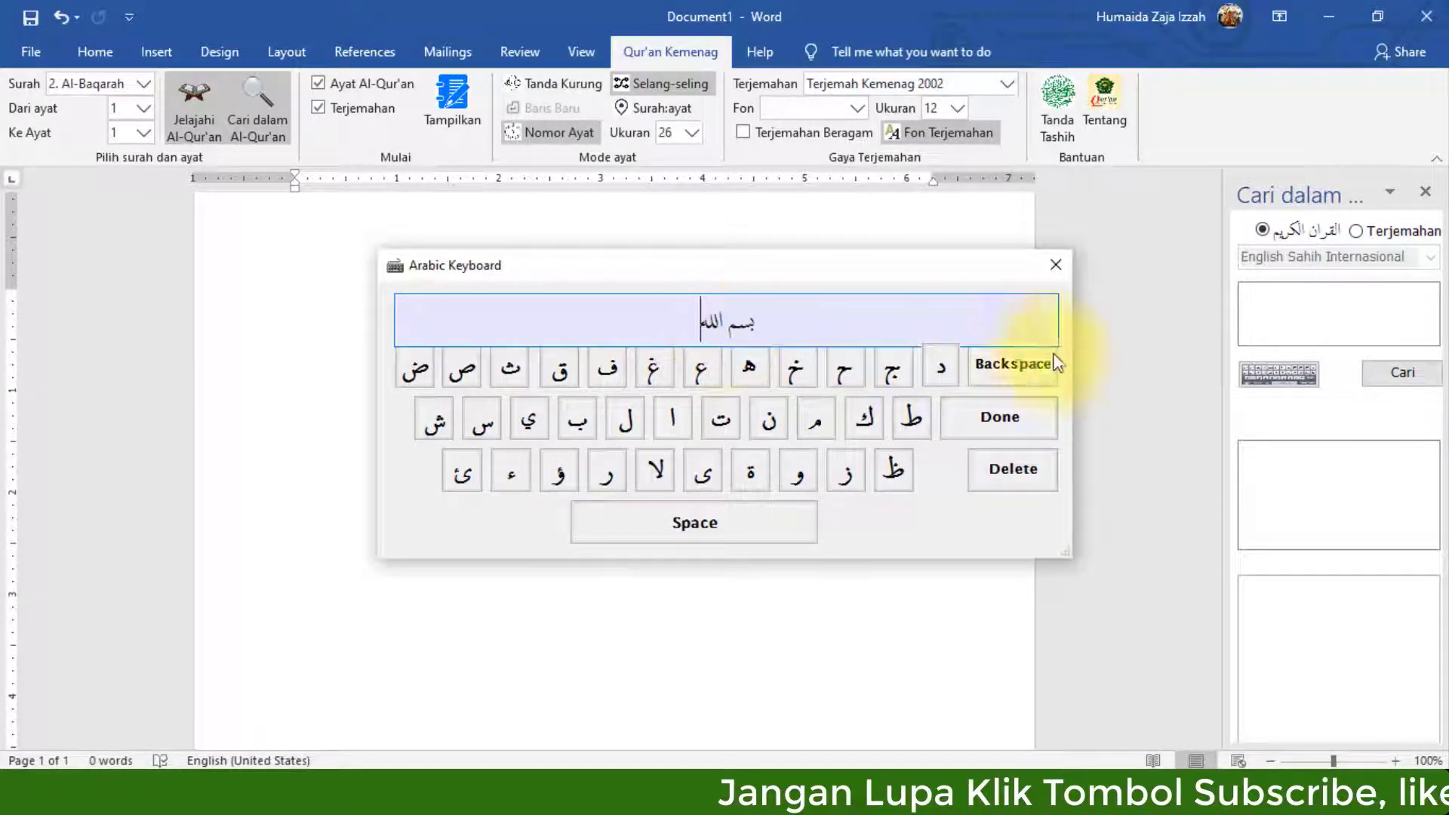
left_click(1005, 415)
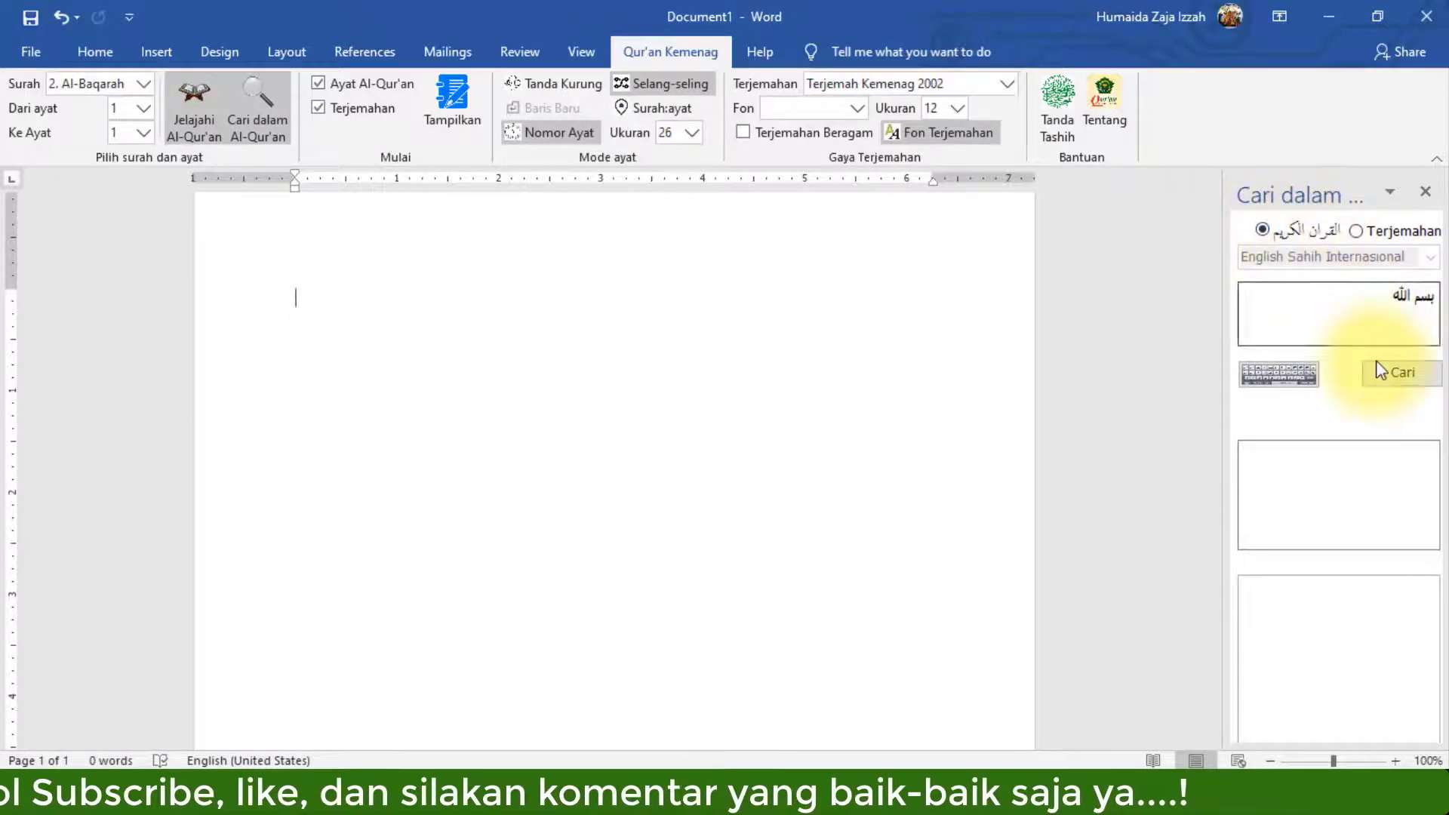
left_click(1392, 377)
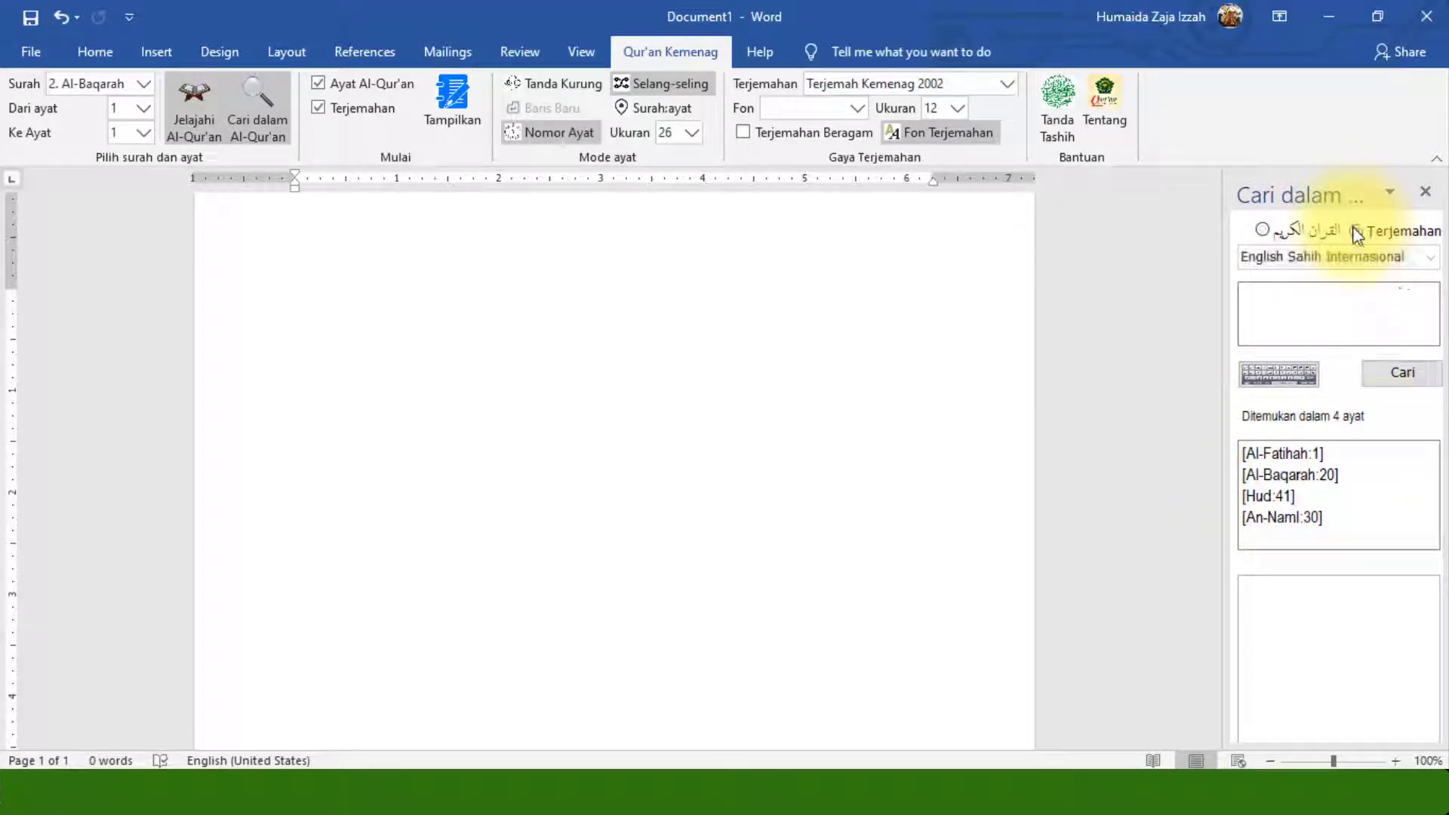
Search the English Sahih Internasional translation for الله, entered with the Arabic keyboard, and close the search pane.
left_click(1299, 376)
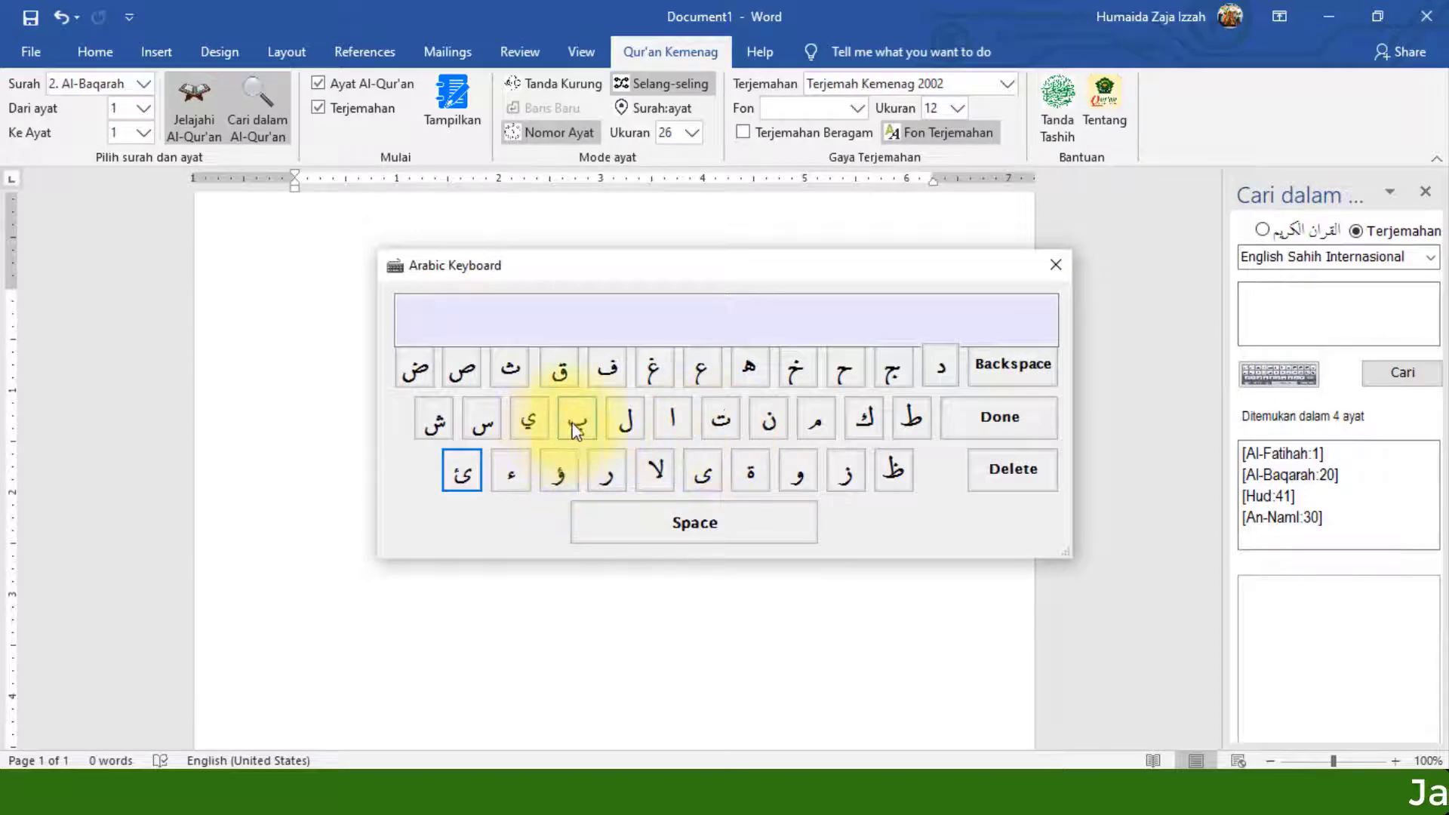
left_click(625, 425)
left_click(625, 424)
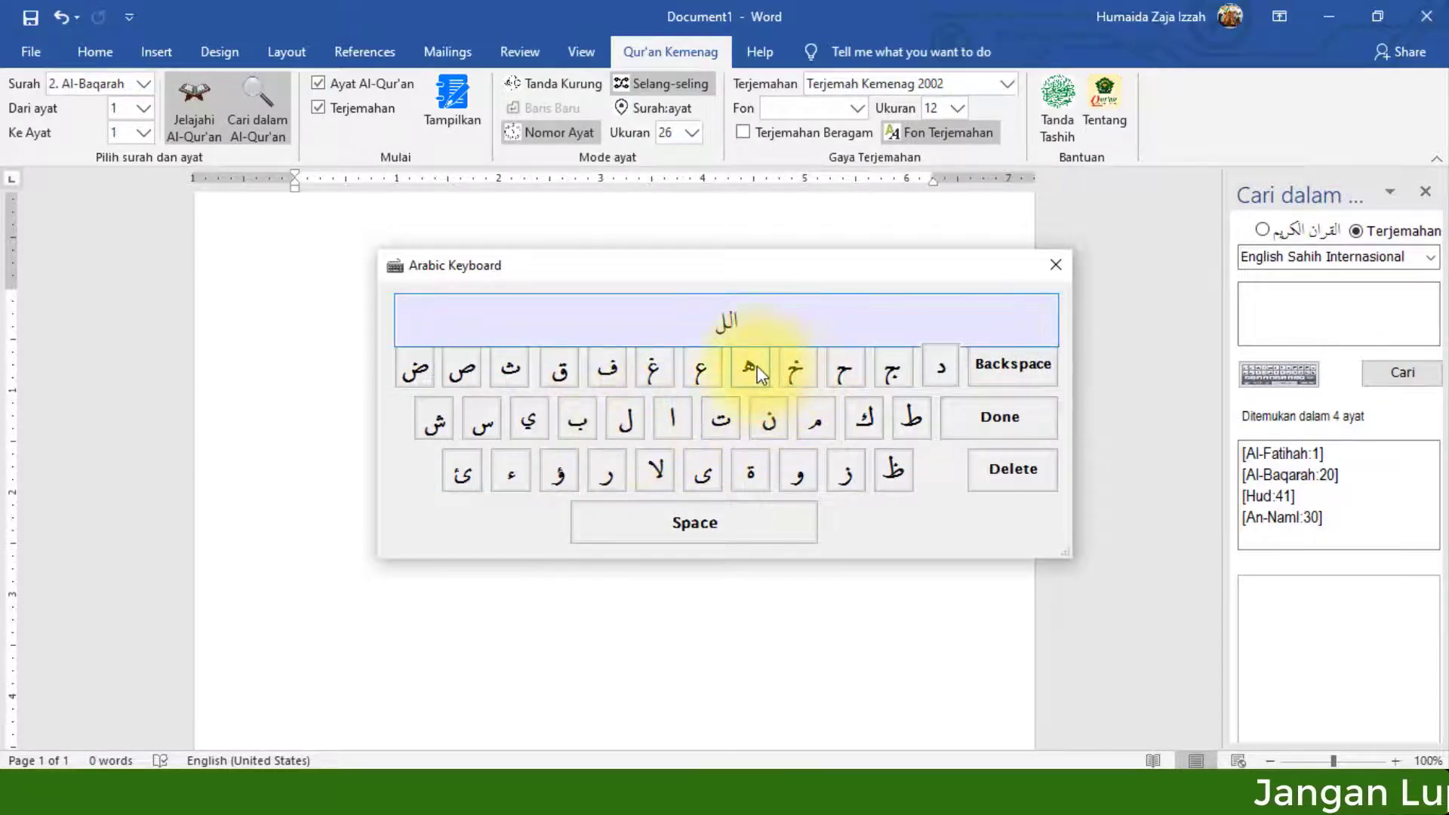
left_click(976, 414)
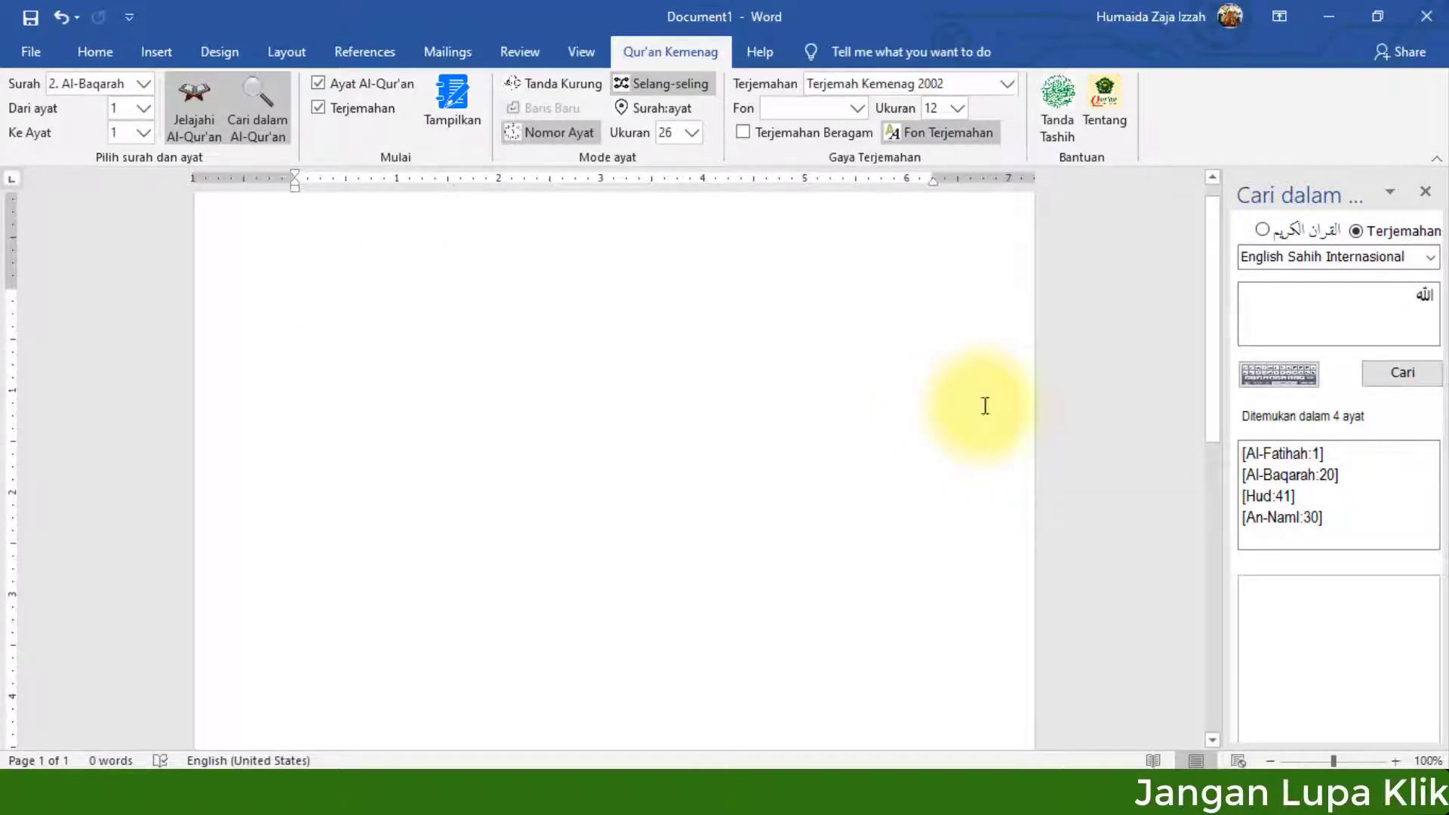
left_click(1433, 375)
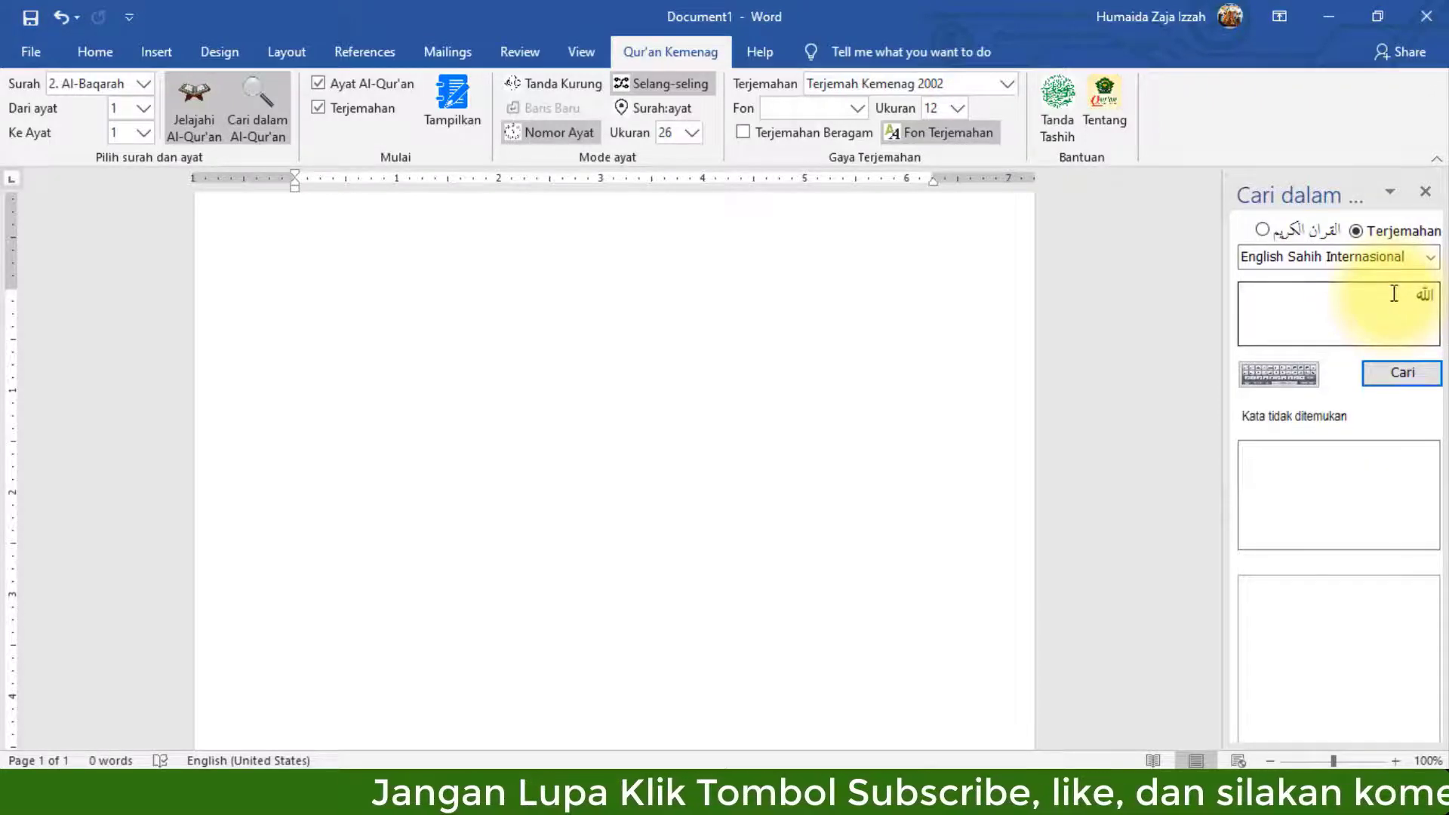
left_click(1425, 191)
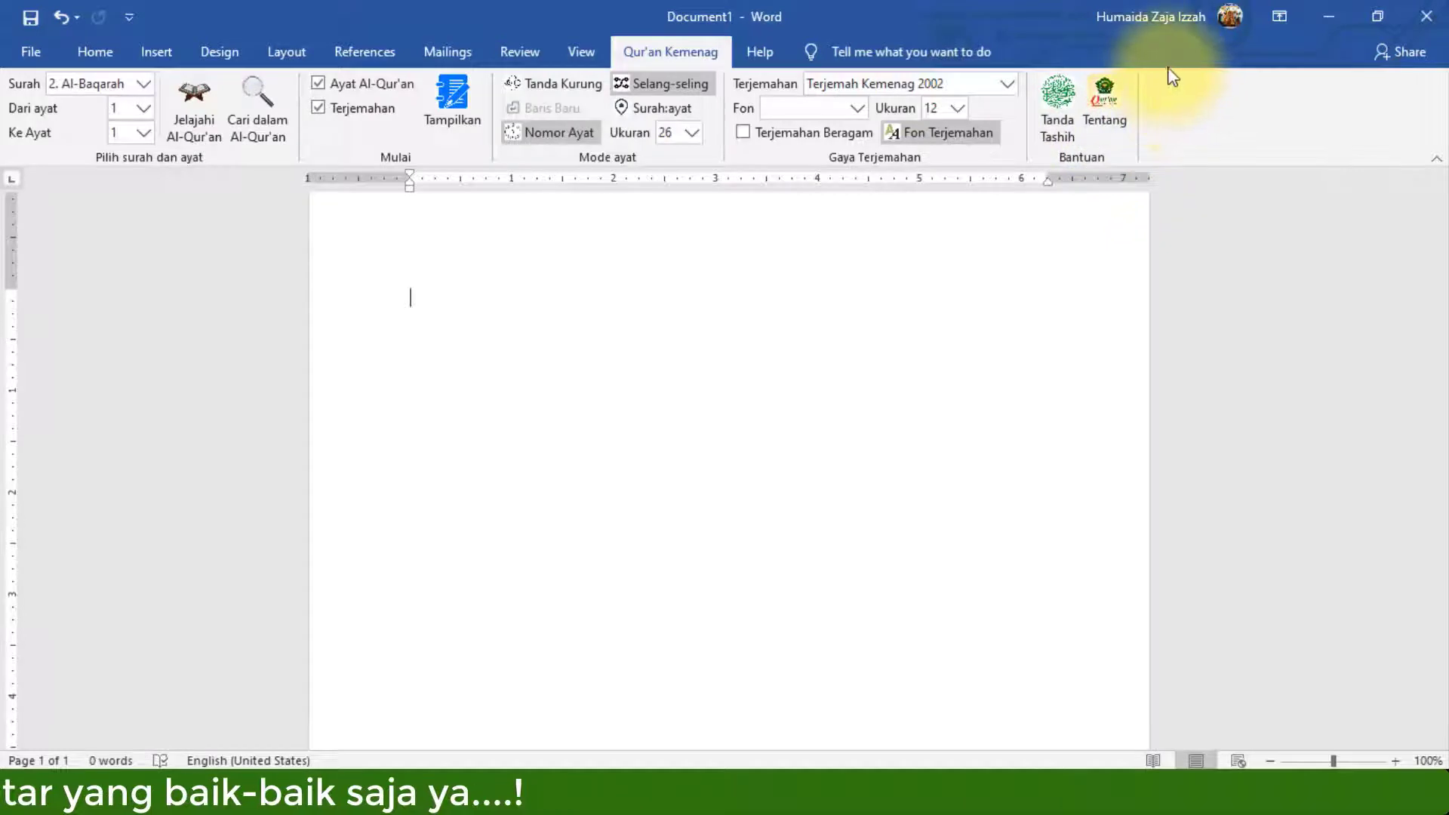
Read the add-in's Tentang information through the passages on the LPMQ Isep Misbah font and the translation, and close it.
left_click(1104, 95)
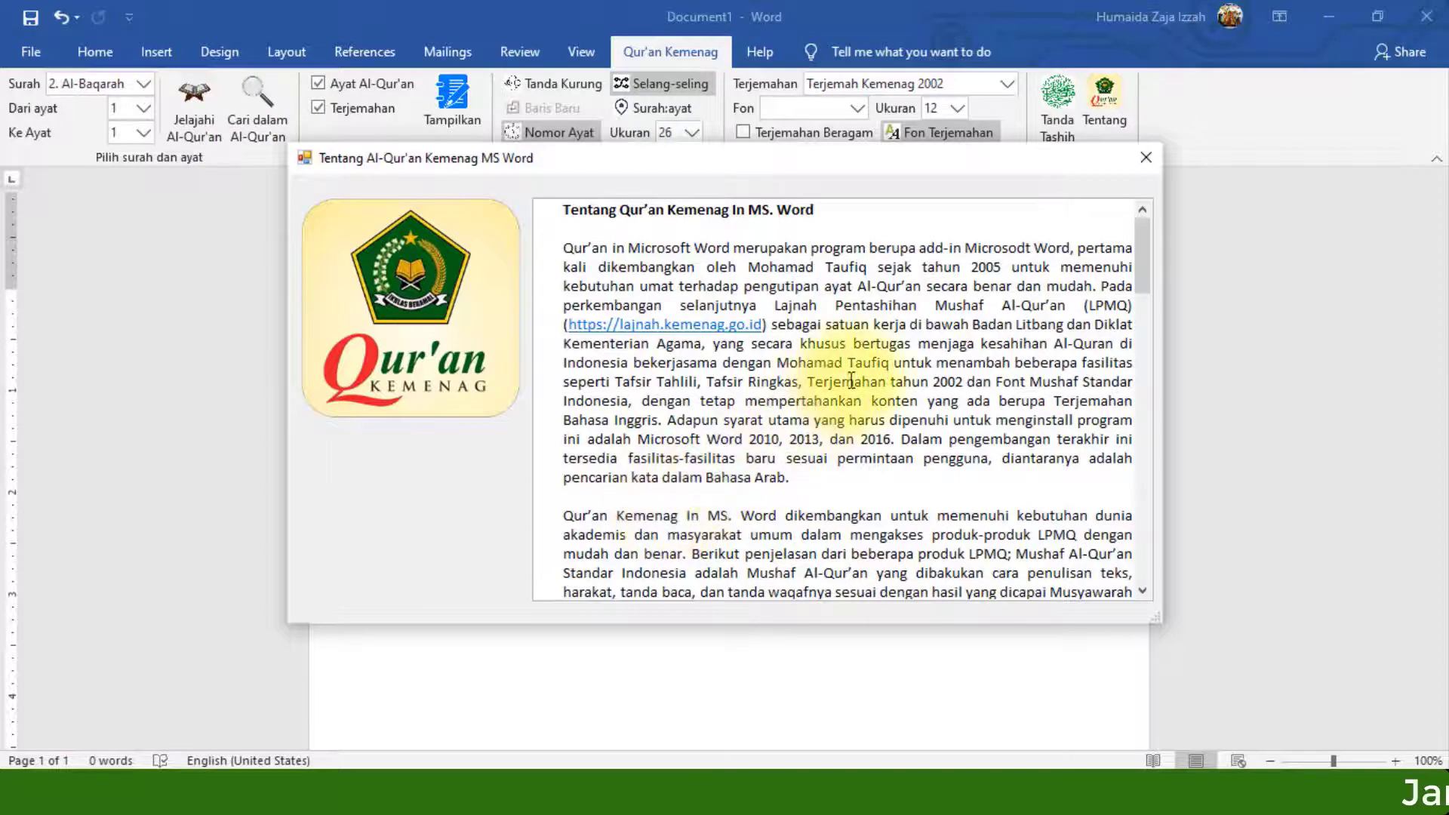
scroll(862, 375, "down", 2)
scroll(864, 366, "down", 3)
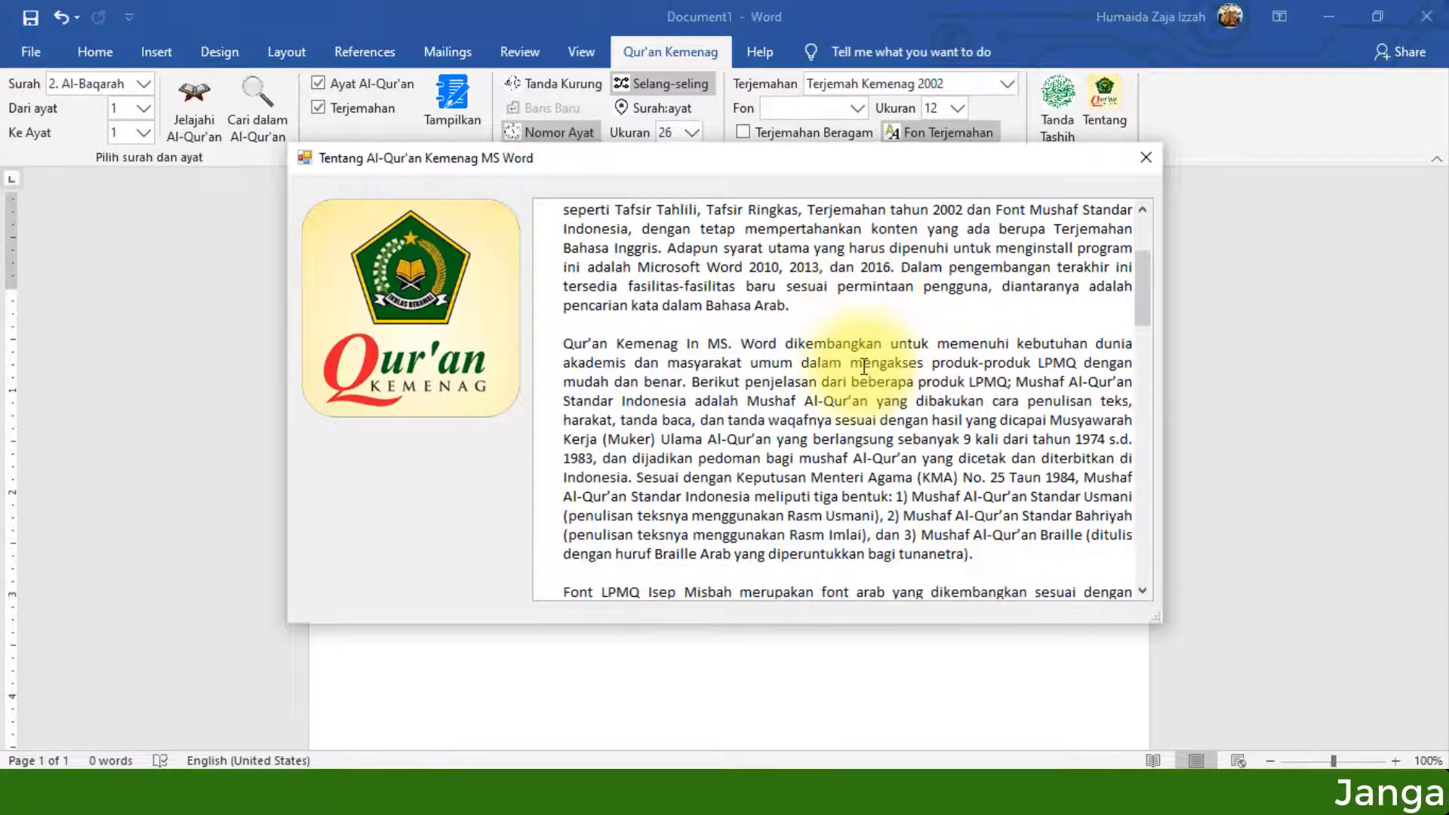
scroll(864, 367, "down", 1)
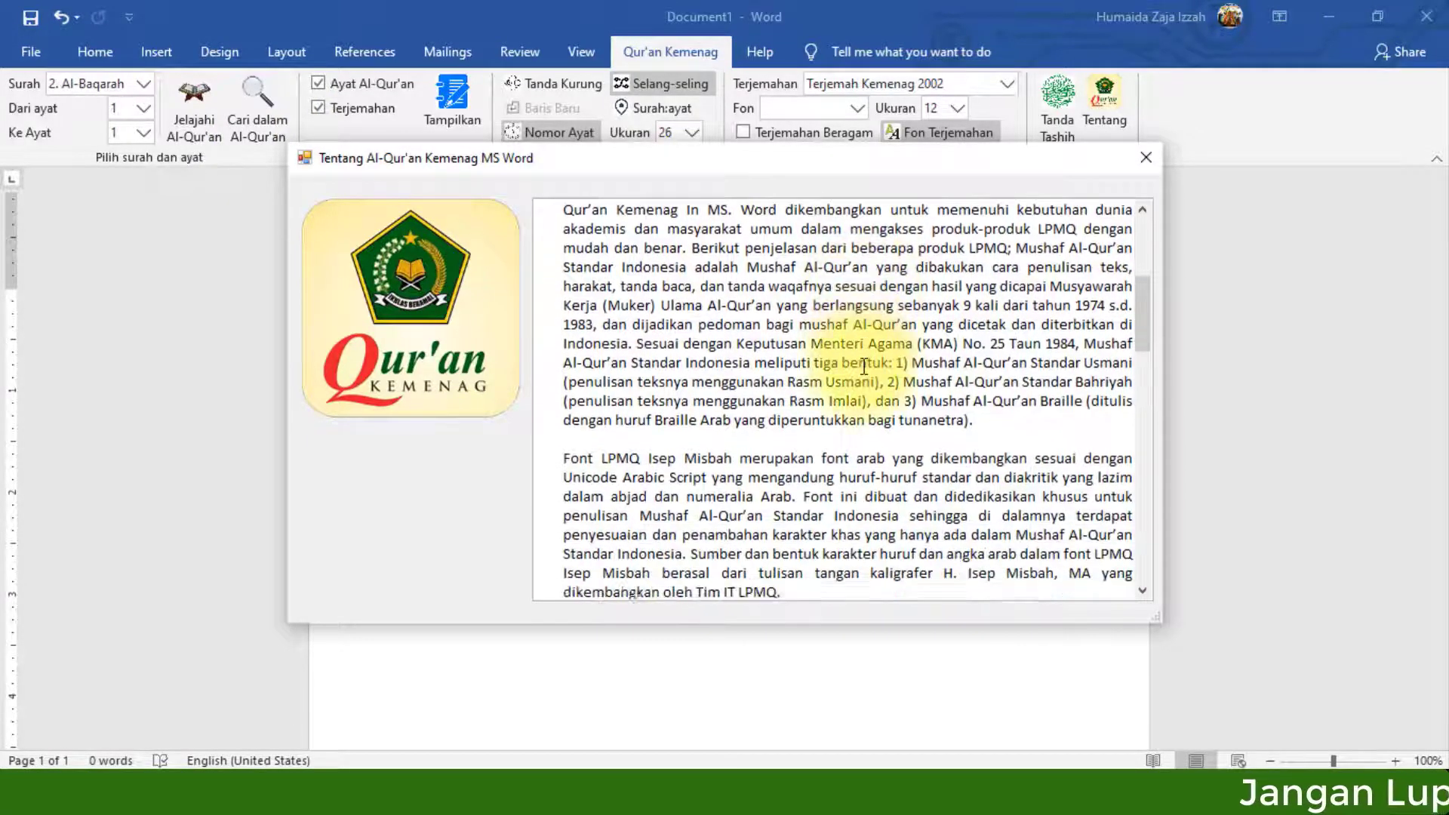
scroll(864, 368, "down", 1)
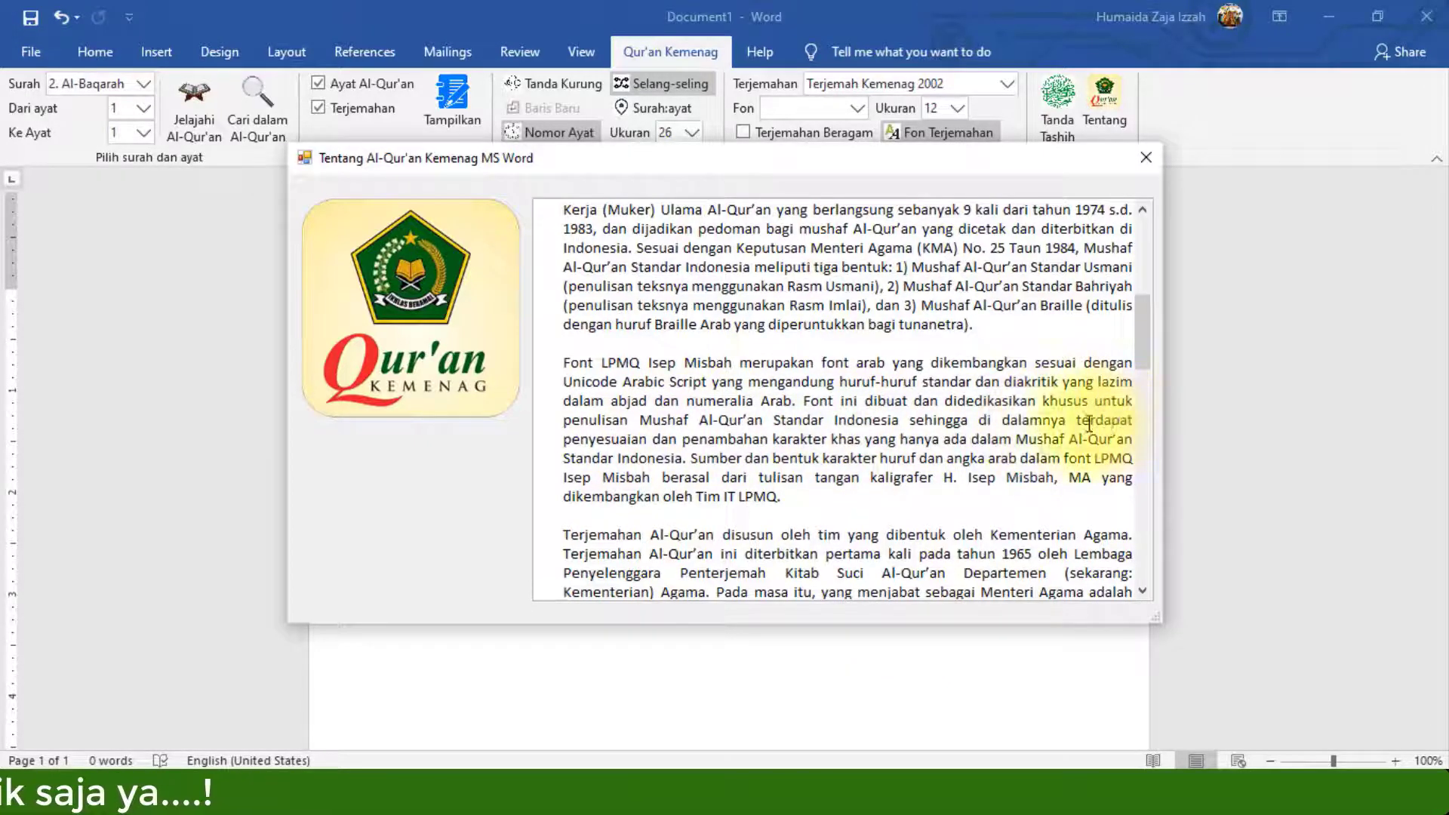
scroll(718, 450, "down", 1)
scroll(719, 451, "down", 2)
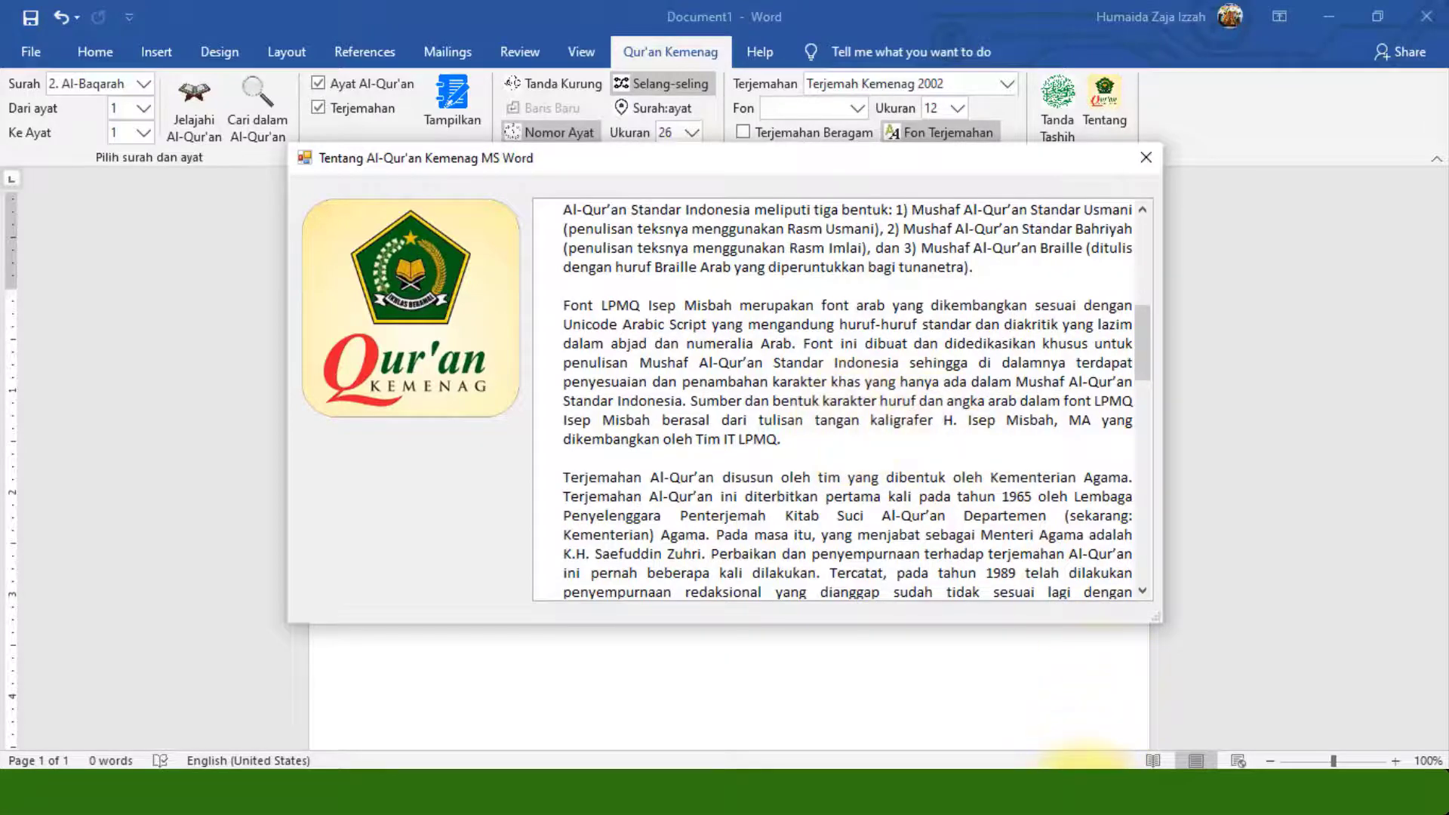
left_click(1083, 792)
left_click(283, 7)
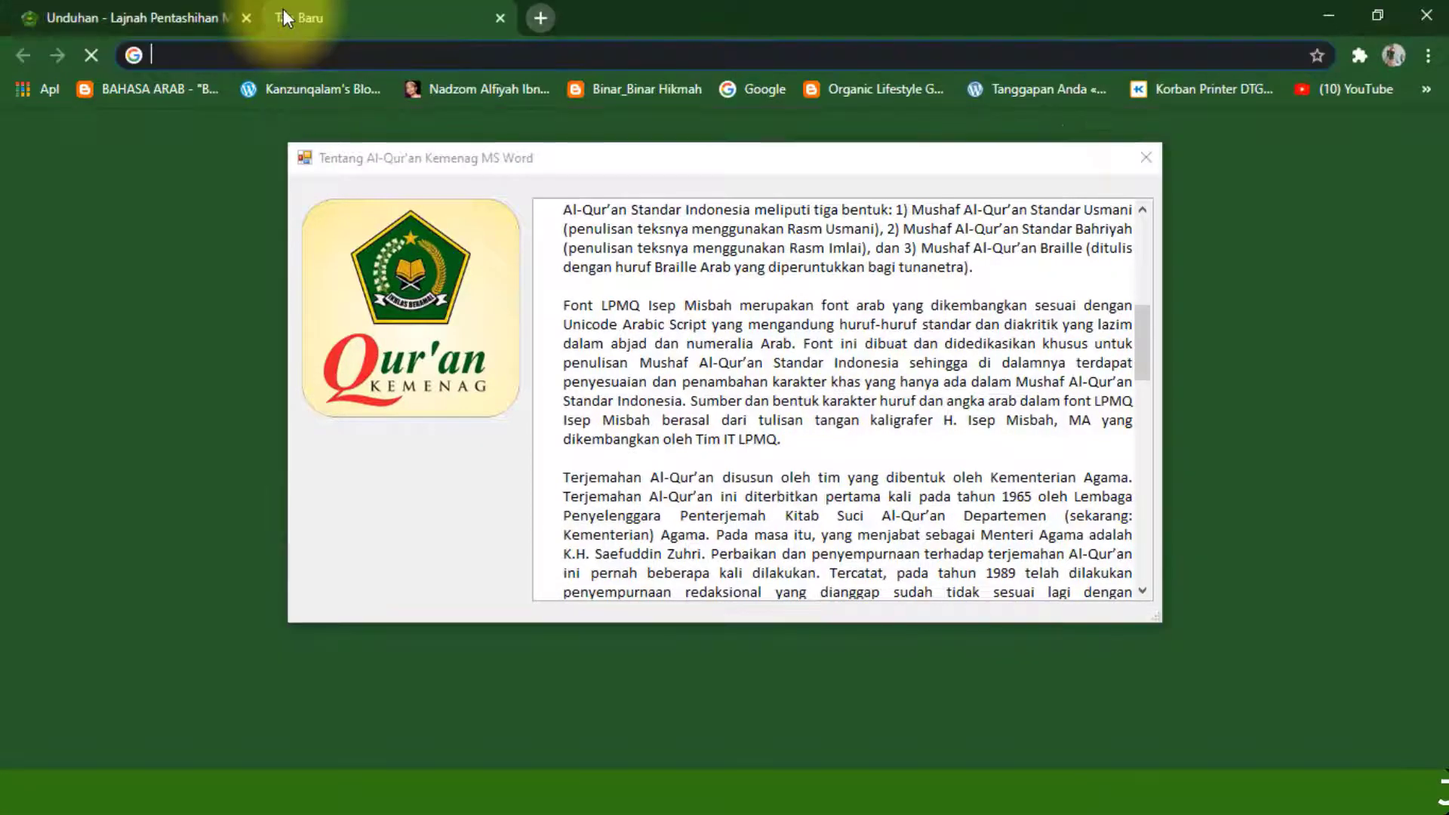
left_click(1146, 157)
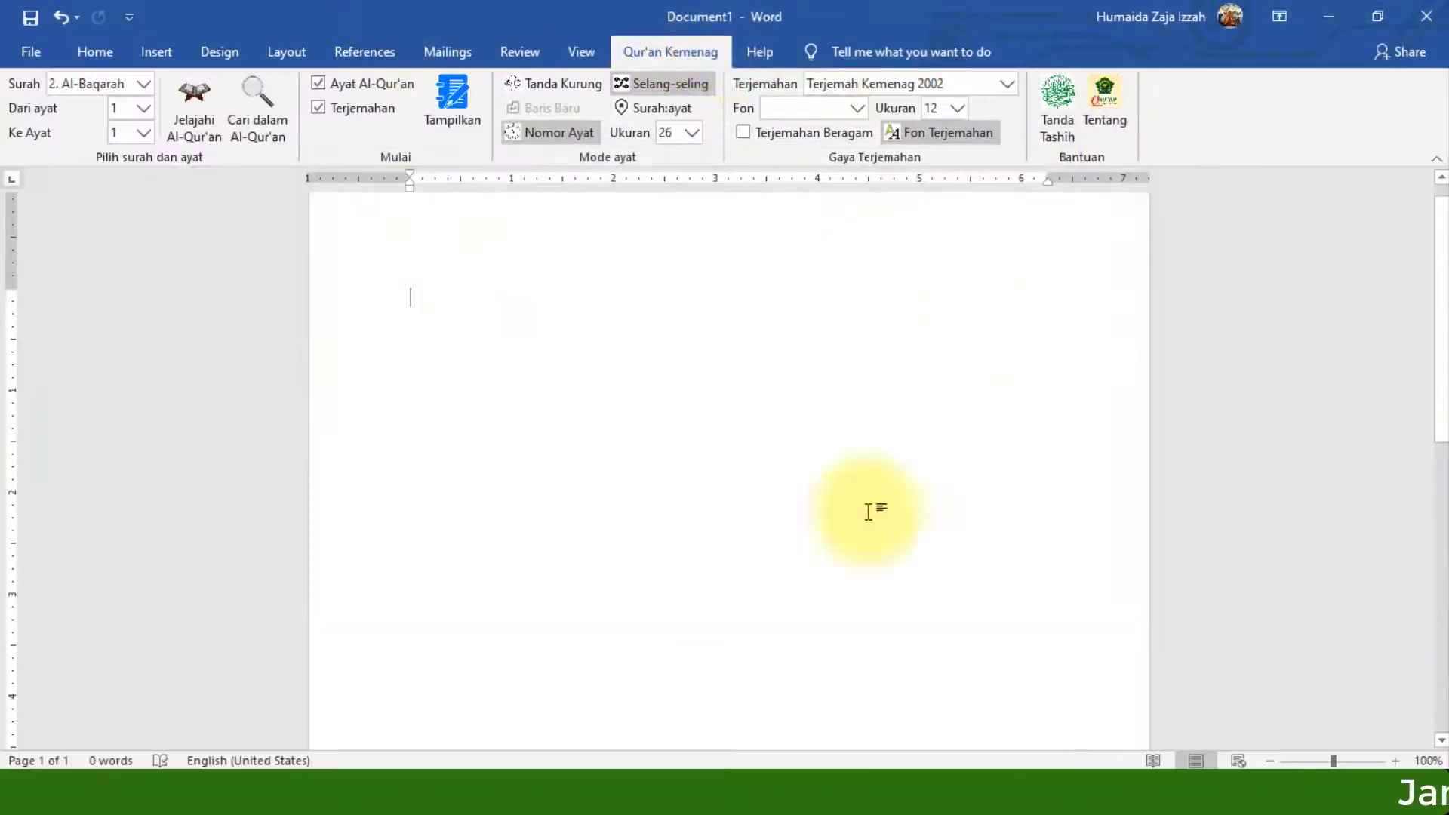
Switch to Chrome and search Google for "h. isep misbah", the calligrapher behind the Qur'an font.
left_click(1081, 789)
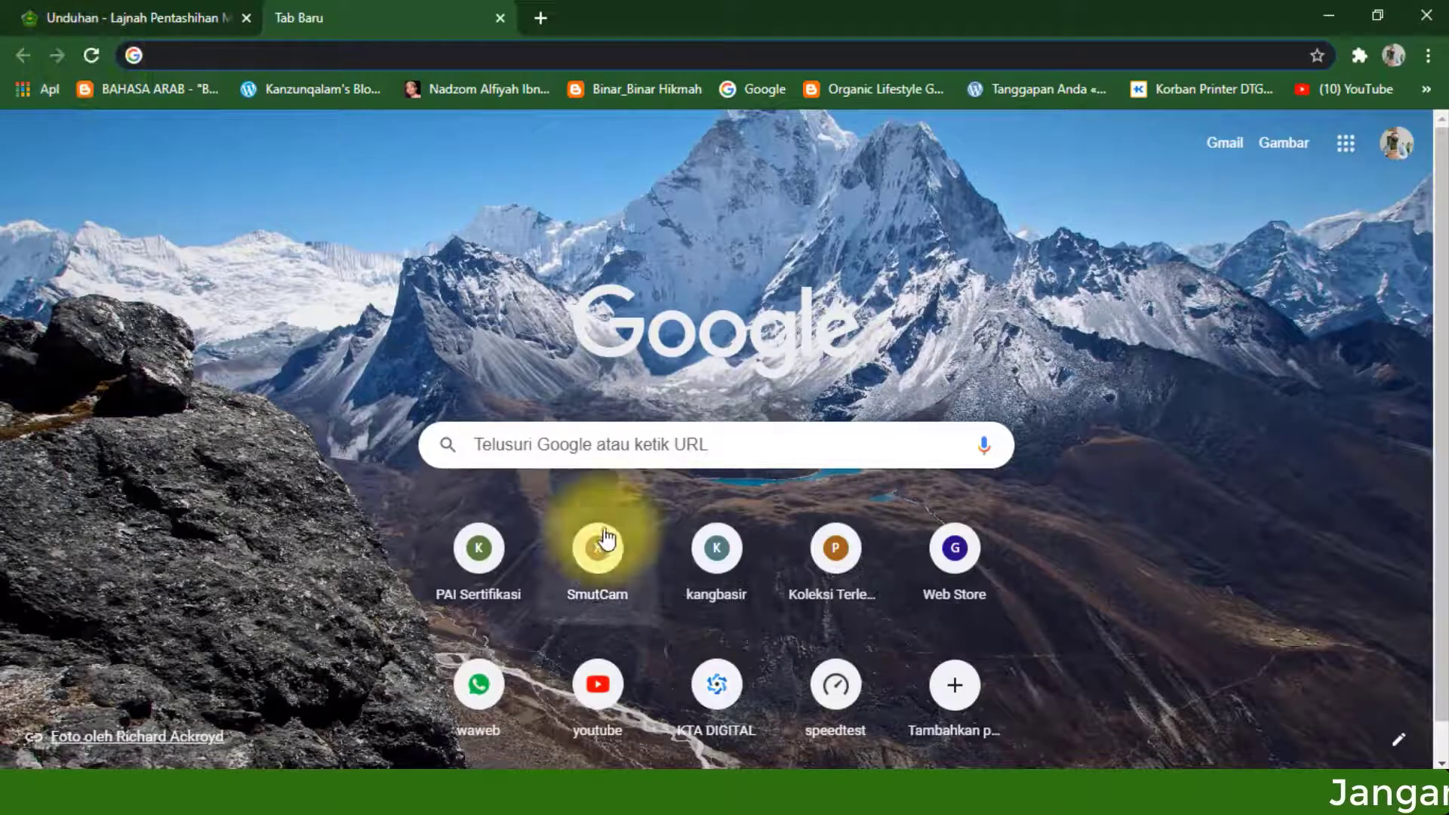
left_click(595, 452)
type("h")
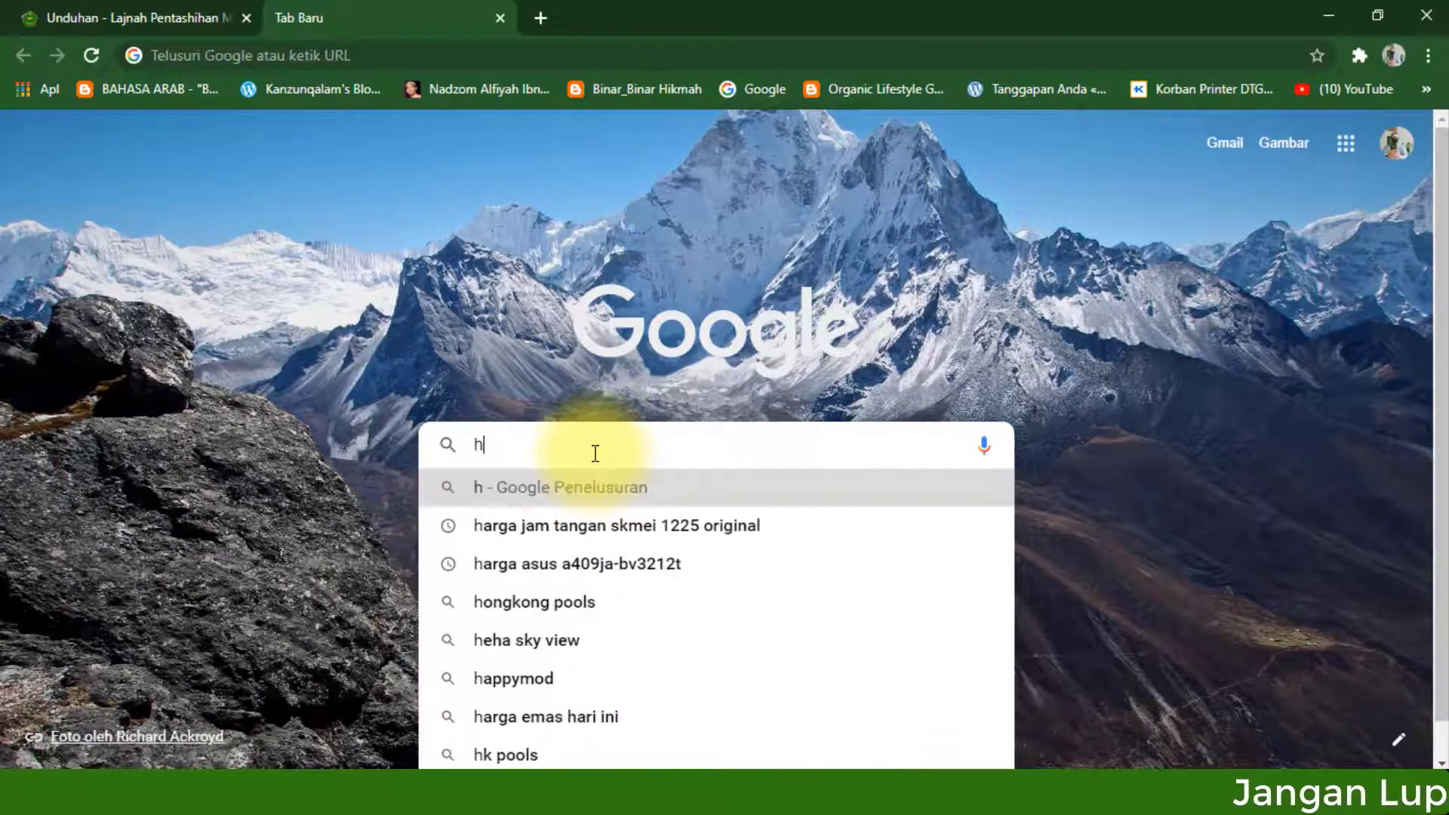
type(". isep ")
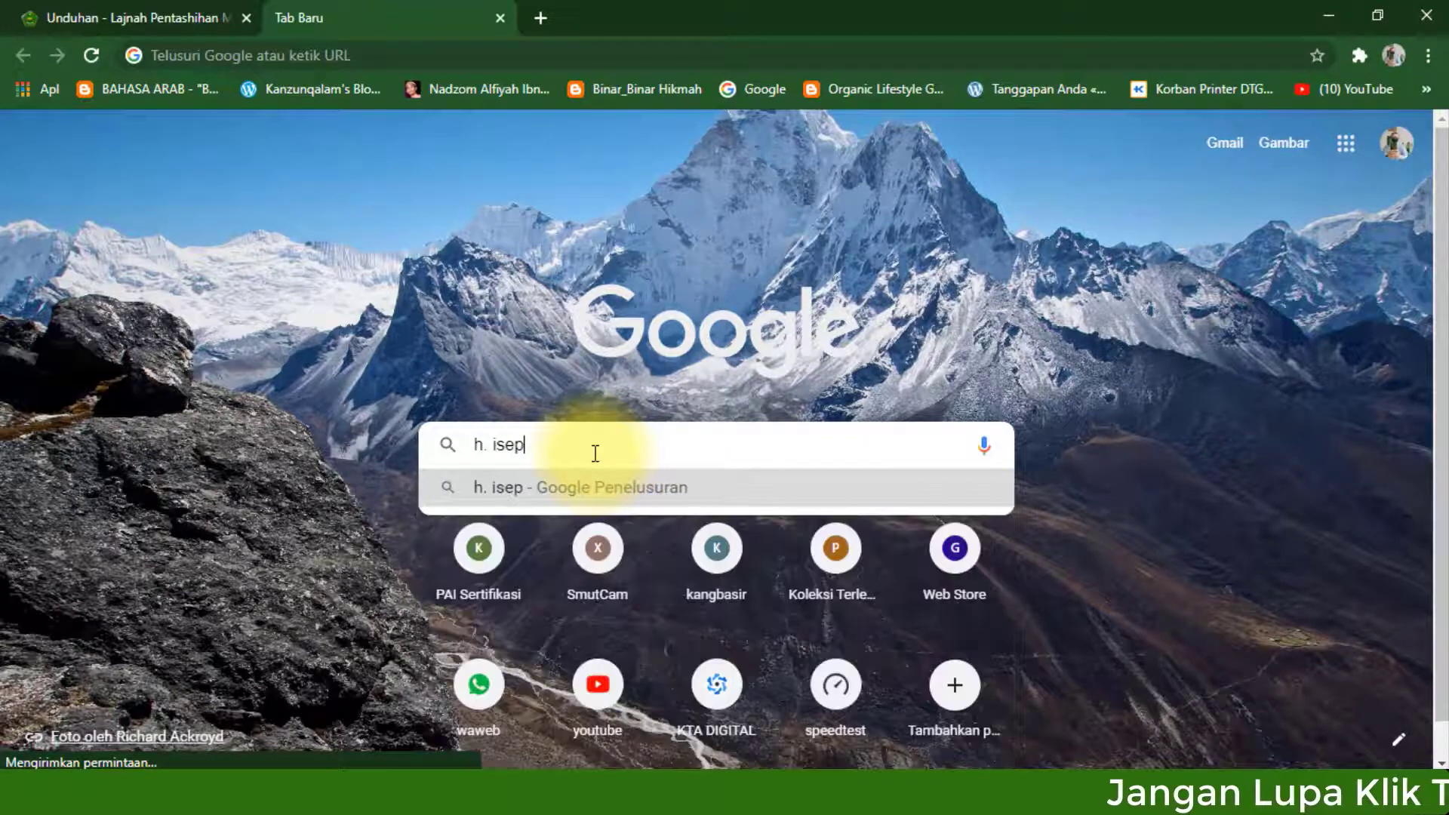
type("misbah")
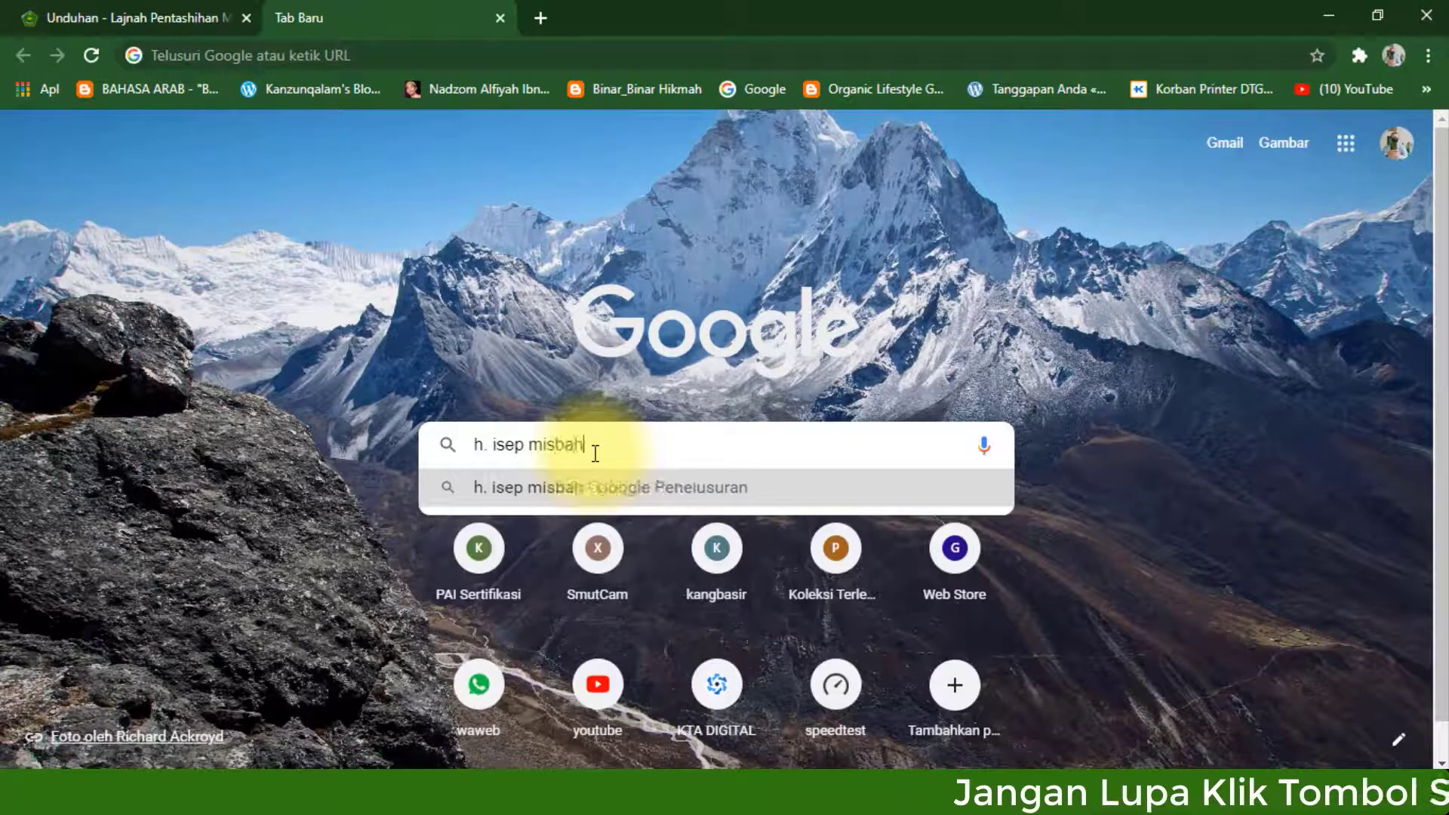
key("Return")
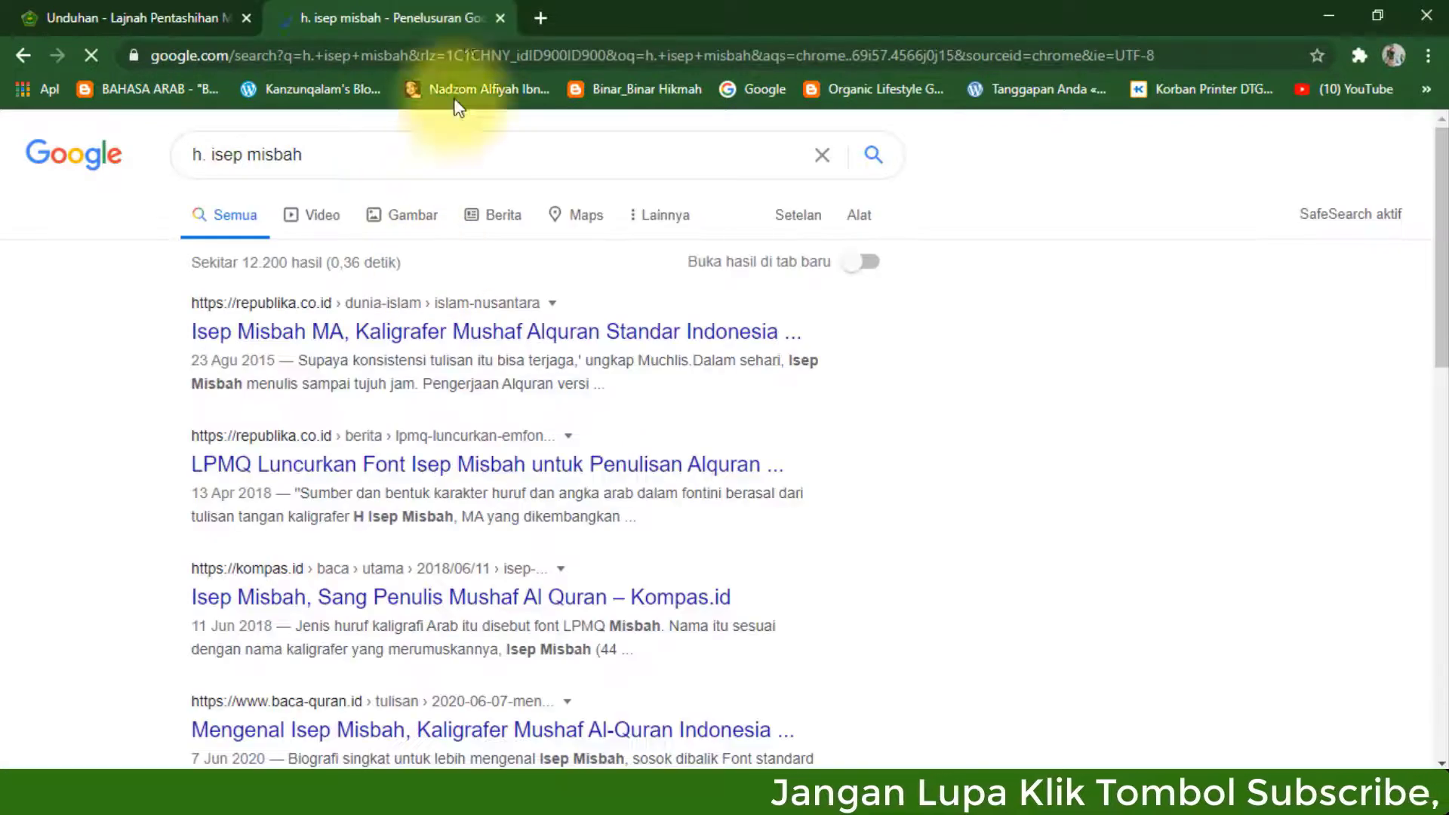
Look through the image results for the calligrapher, enlarging the photo of him lettering a circular calligraphy piece and closing the preview.
left_click(417, 220)
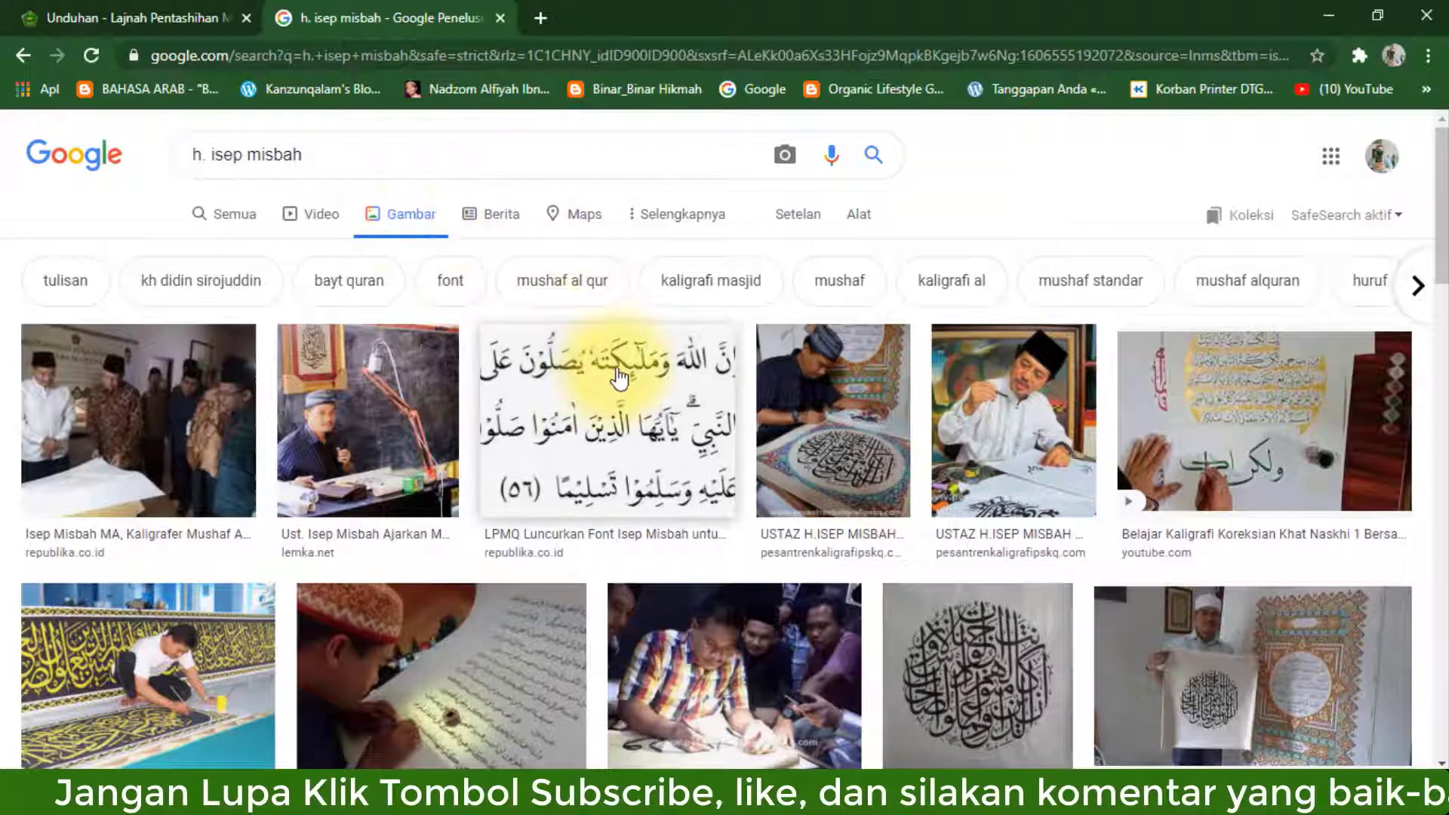
left_click(857, 394)
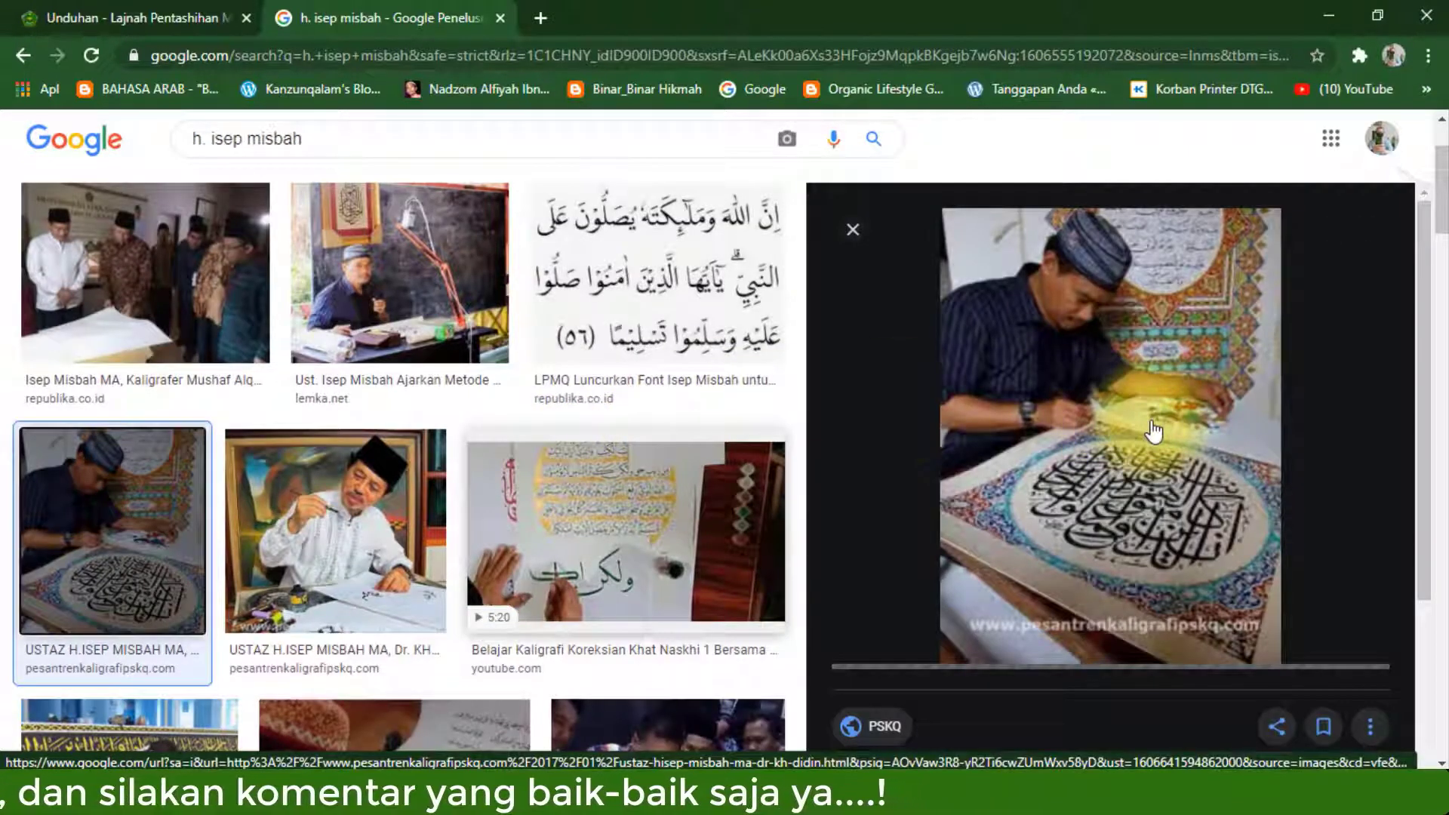
scroll(611, 391, "down", 3)
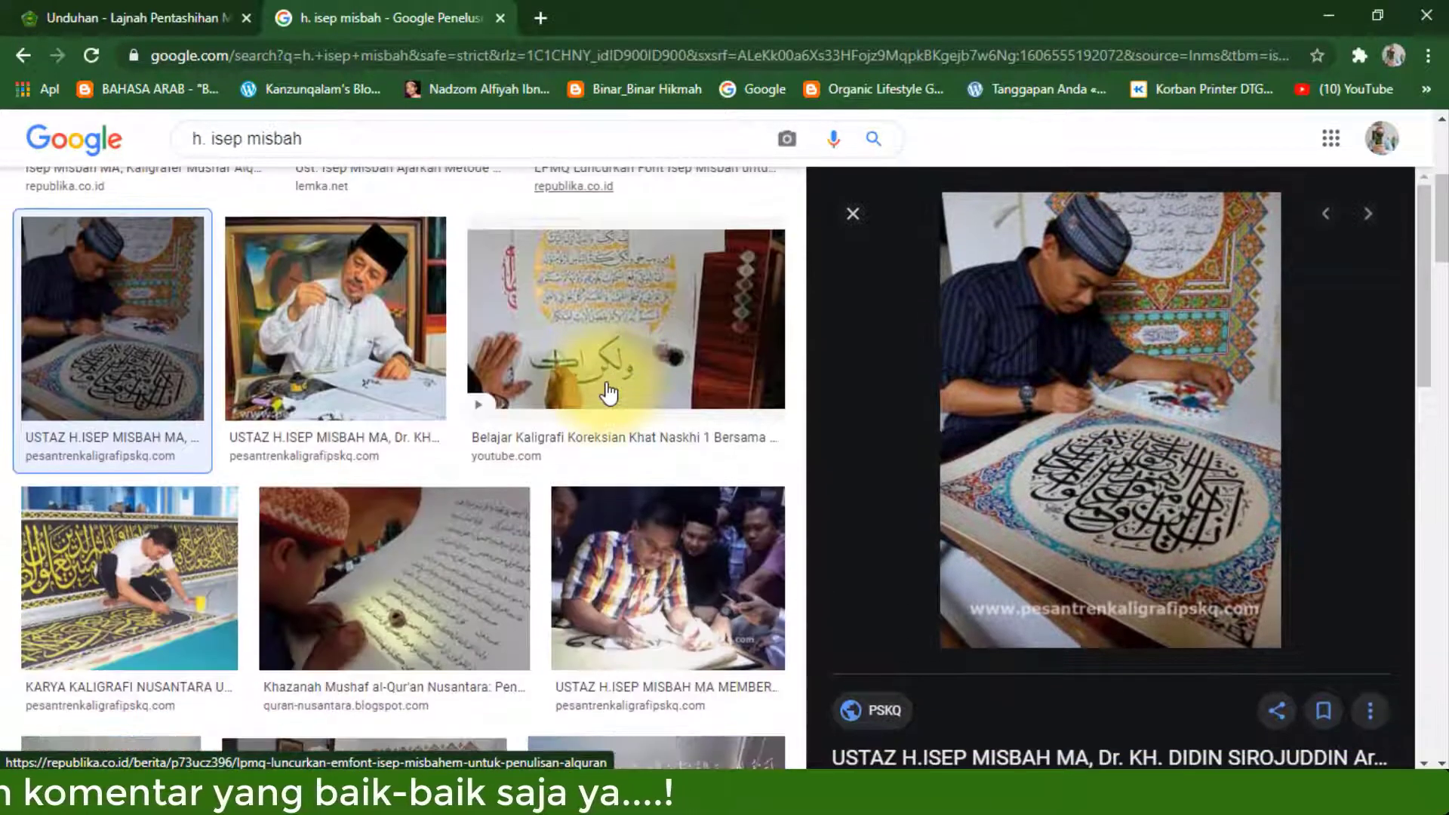
scroll(609, 392, "up", 5)
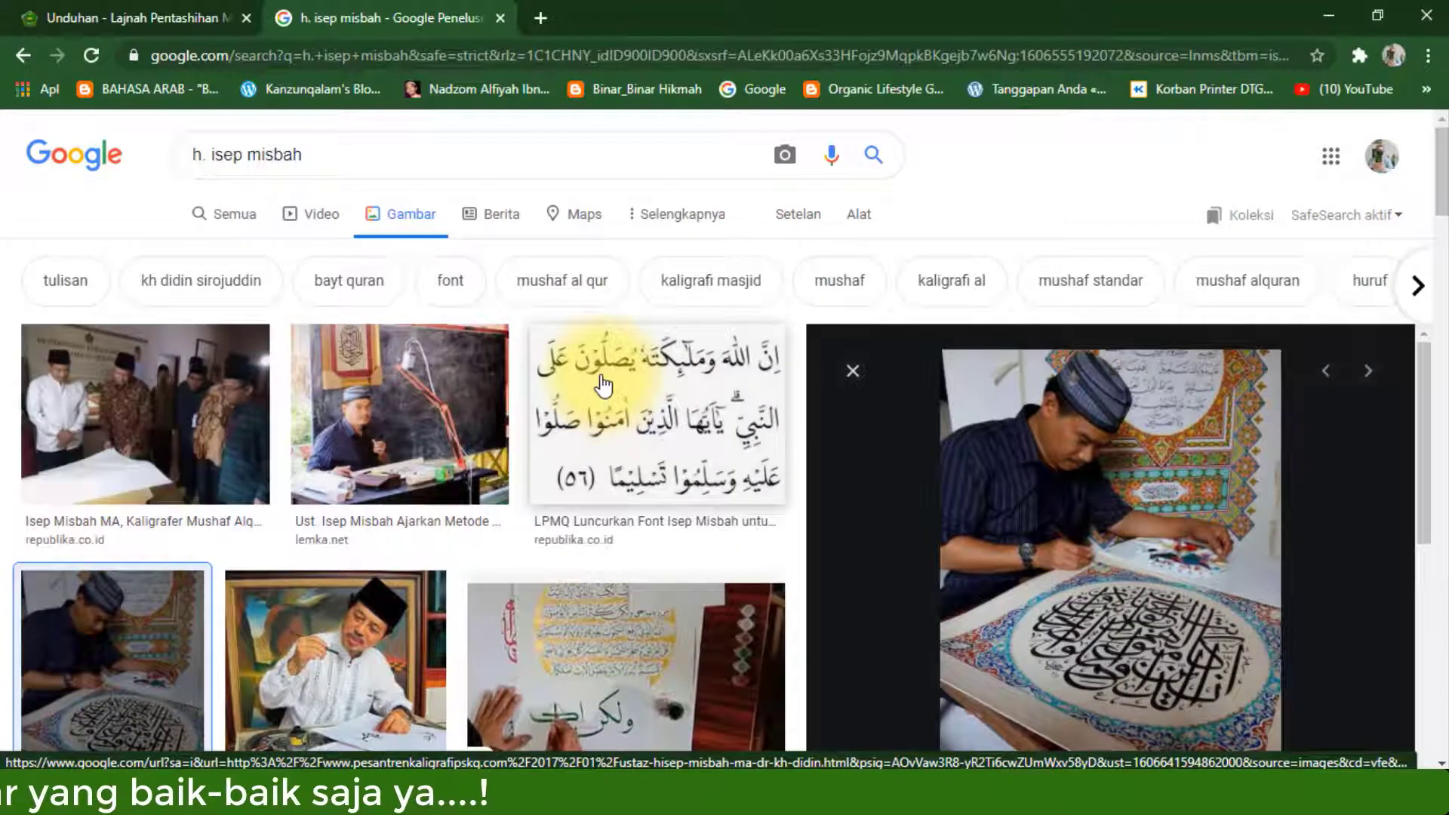
left_click(857, 377)
scroll(709, 444, "down", 5)
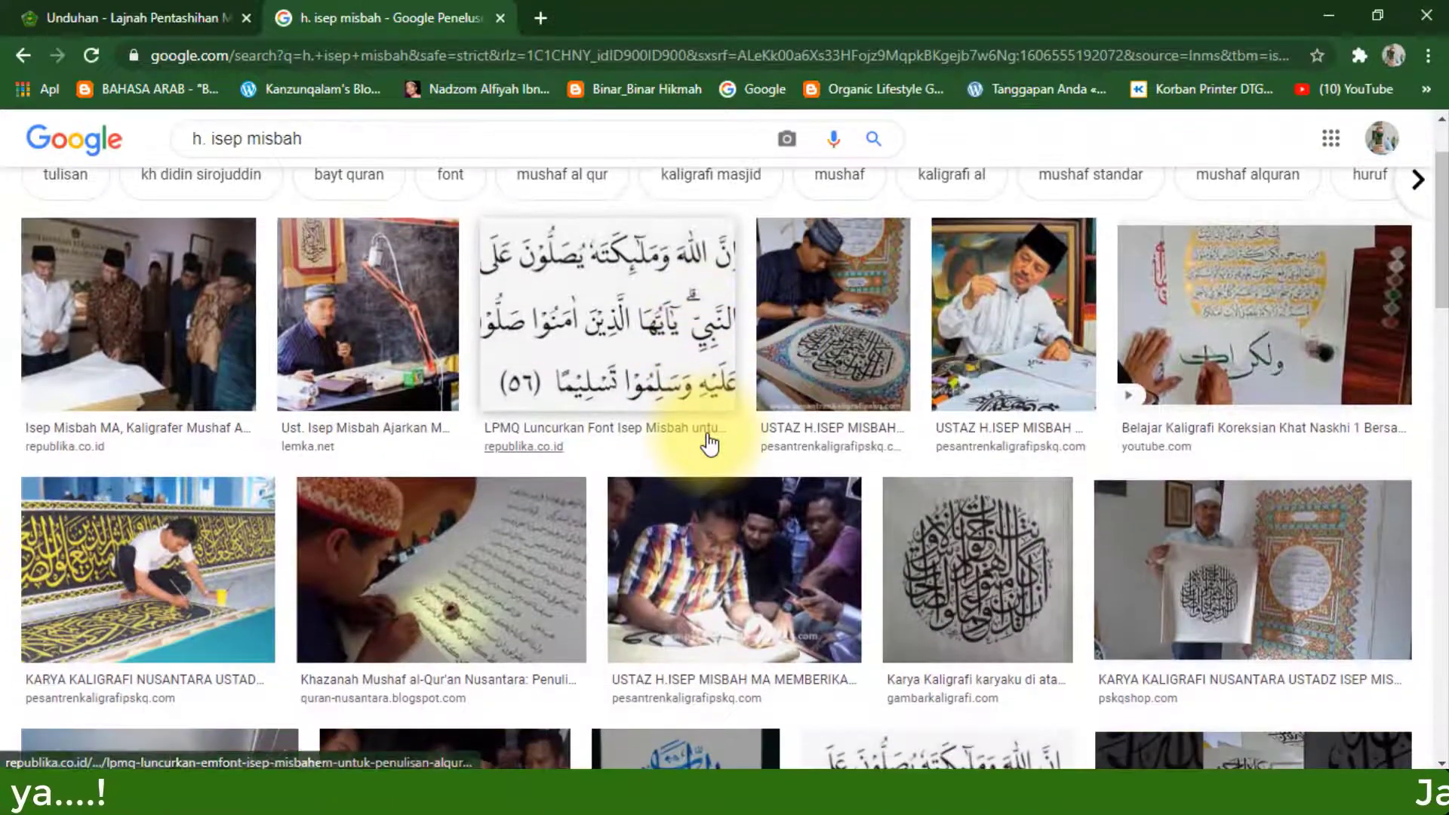
scroll(709, 444, "up", 5)
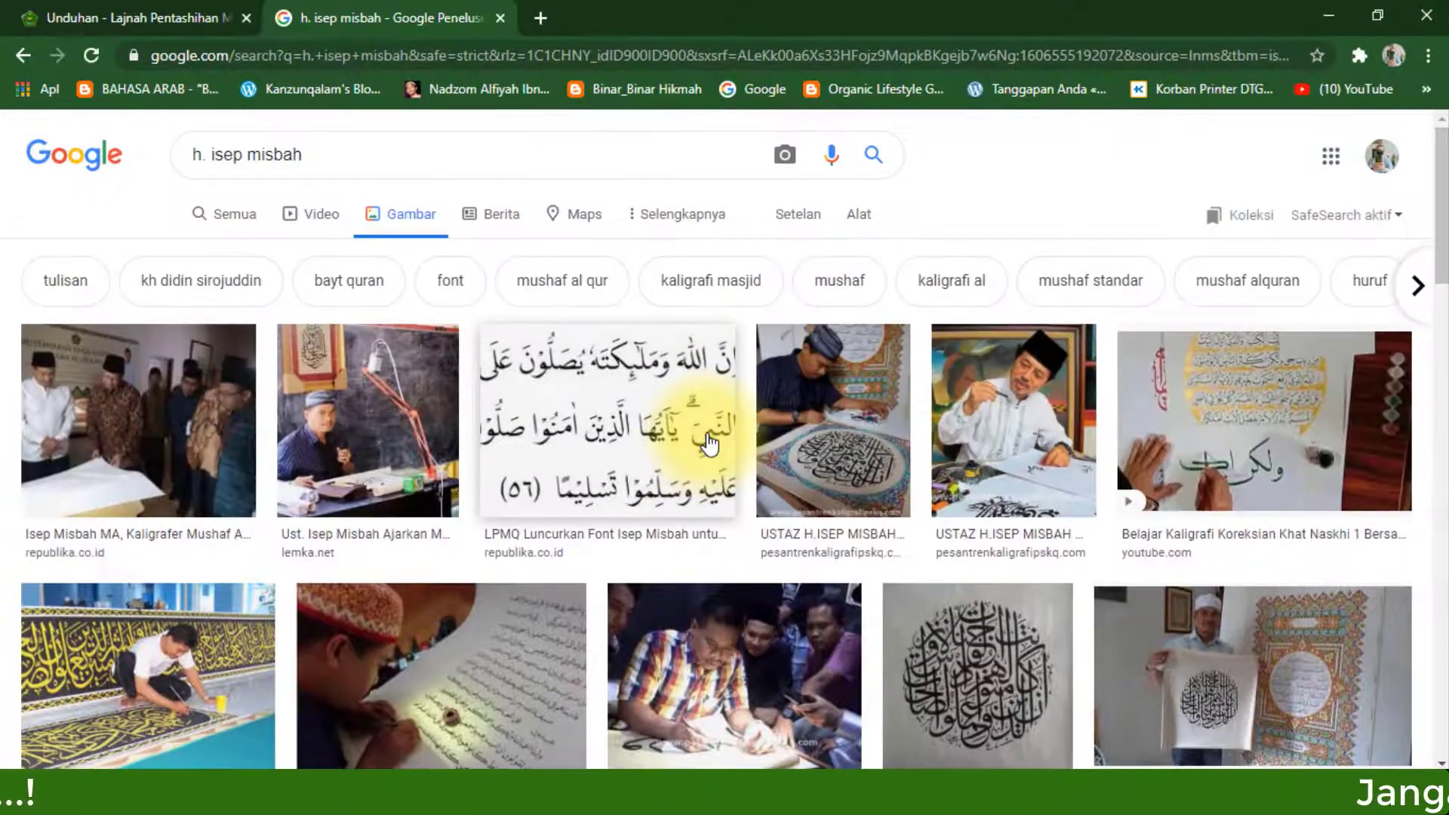
scroll(710, 444, "down", 5)
scroll(709, 444, "up", 5)
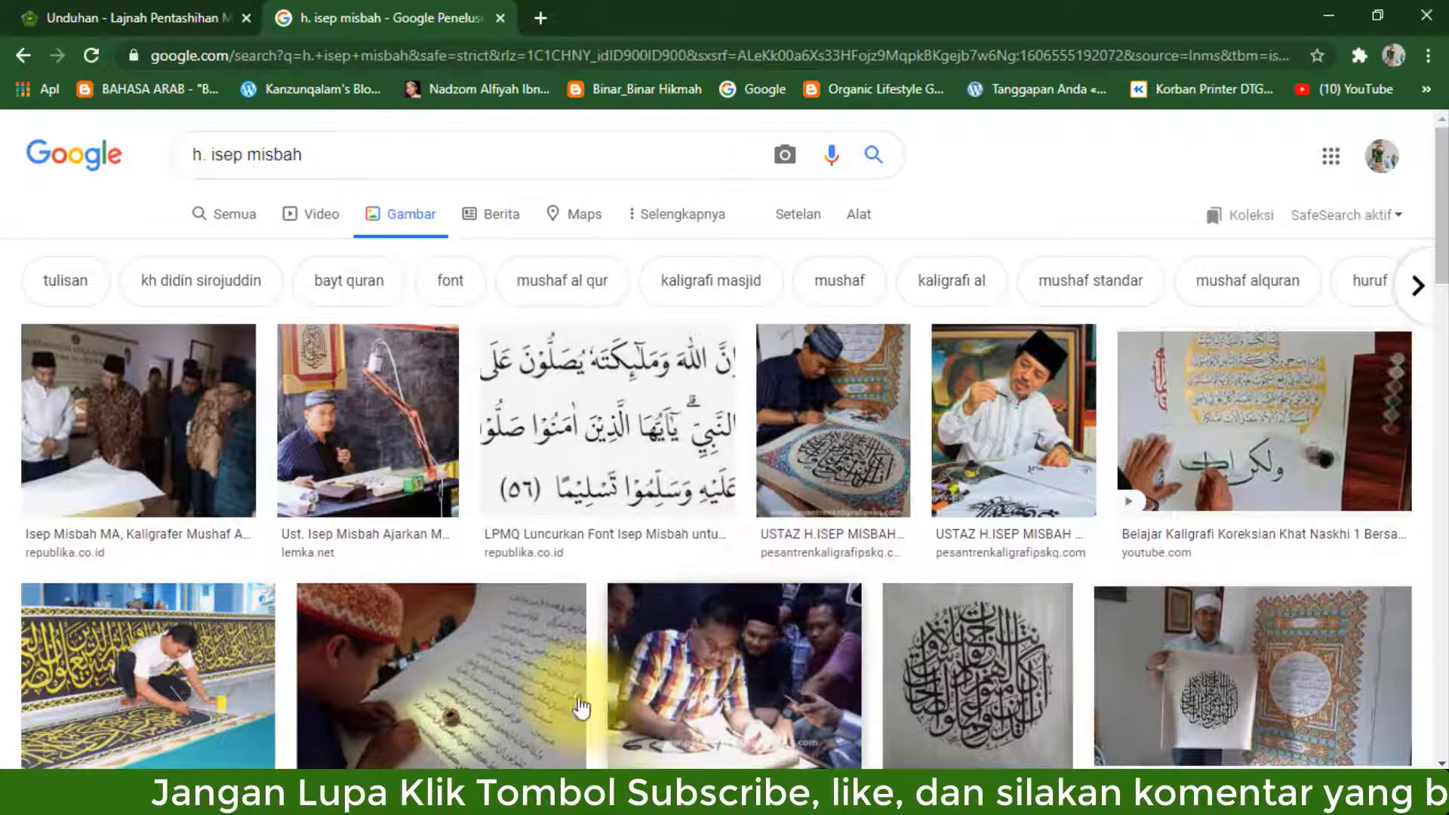
Switch back to Word and read the add-in's Tentang information through the tafsir, feedback contact and IT team passages, and close it.
left_click(594, 800)
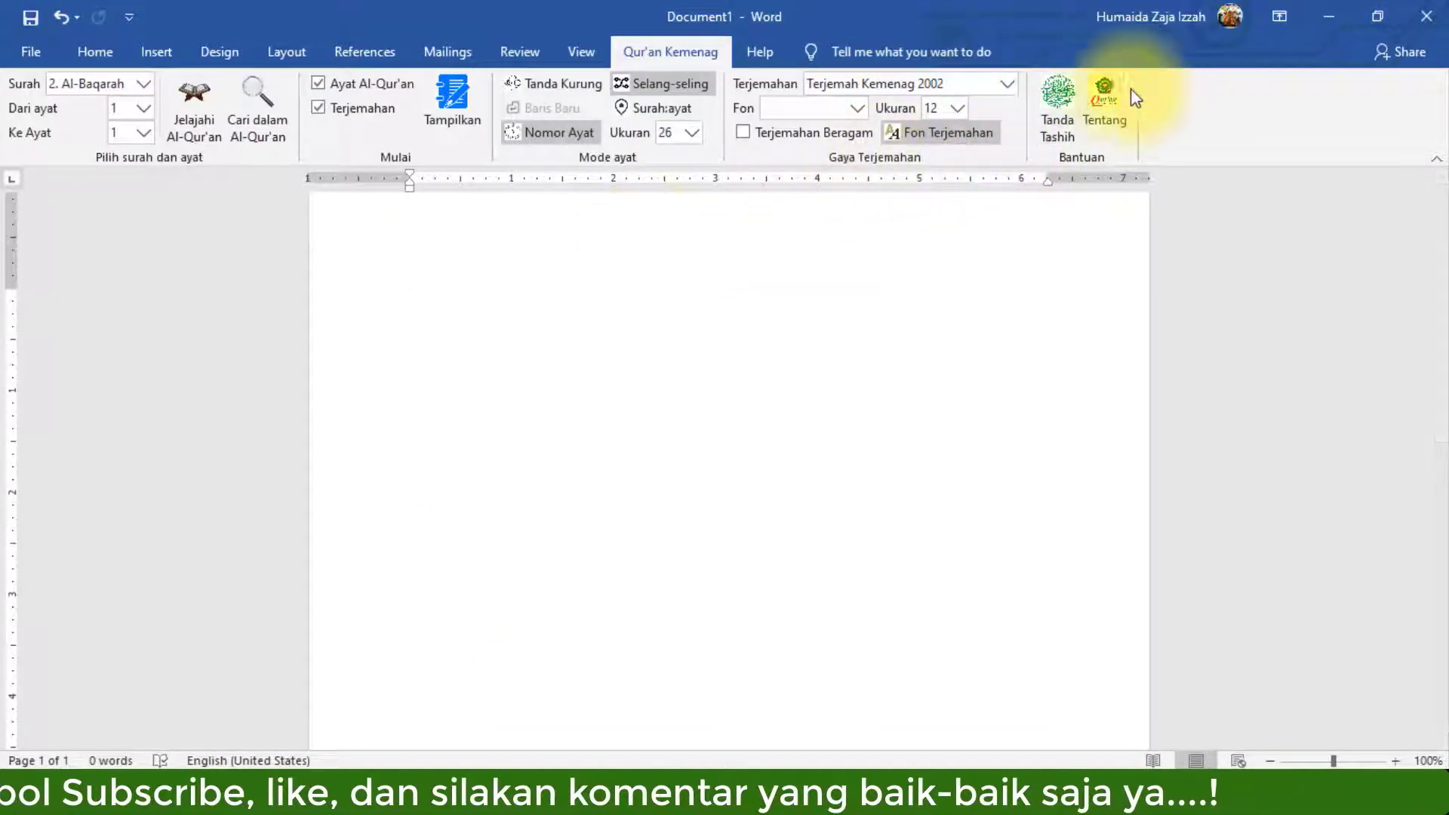
left_click(1112, 89)
scroll(819, 367, "down", 10)
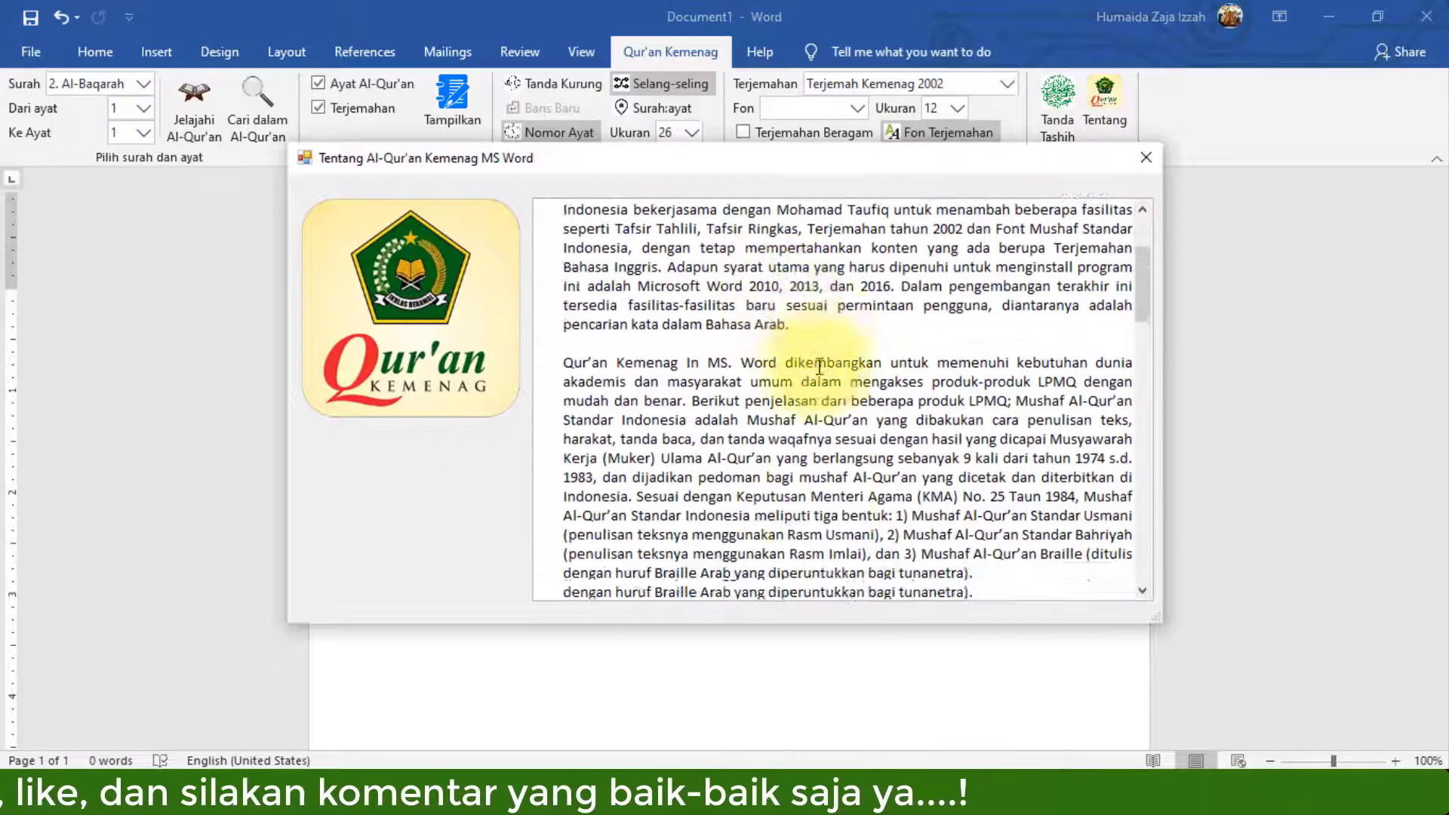
scroll(819, 368, "down", 3)
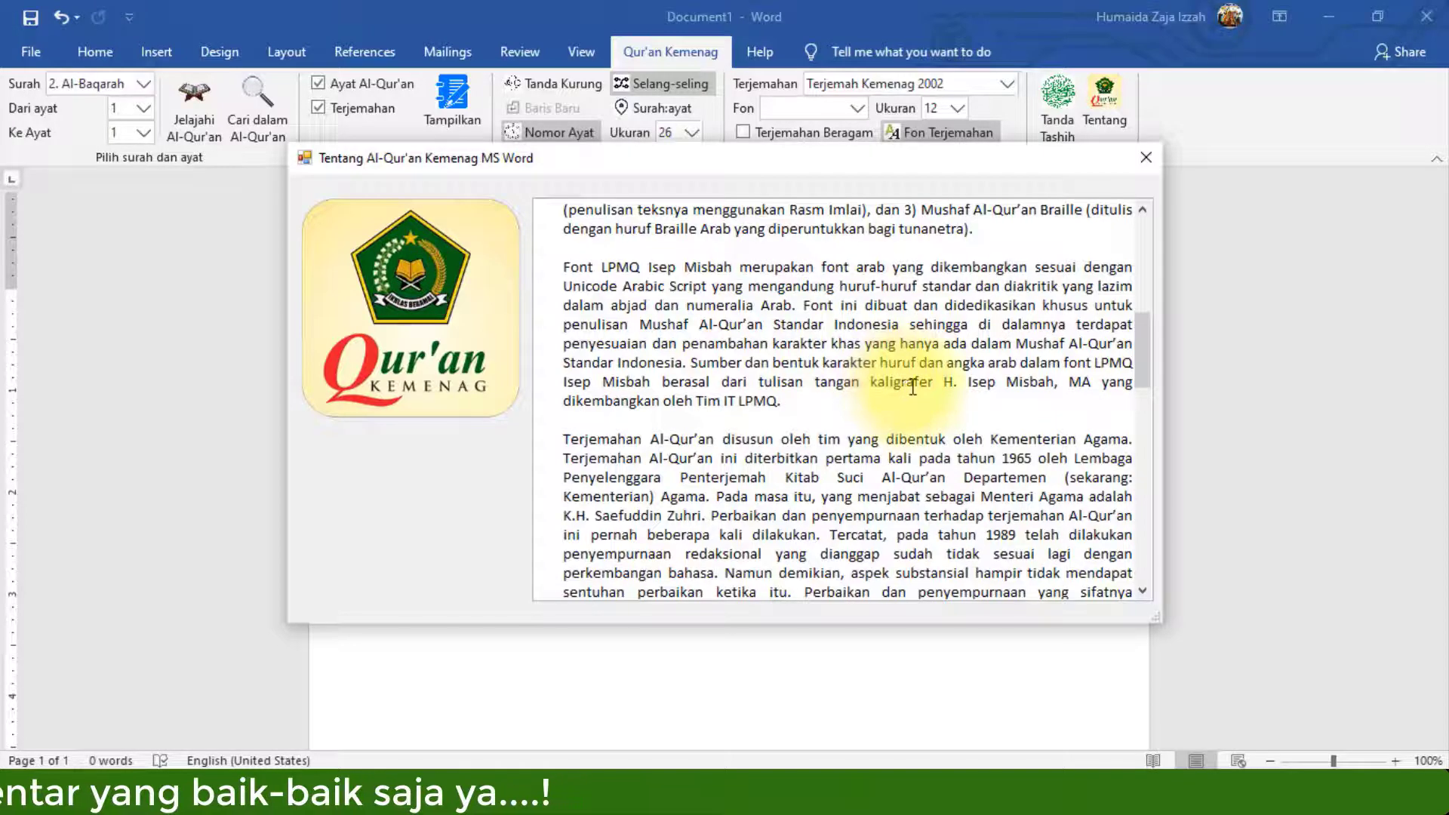
scroll(912, 387, "down", 10)
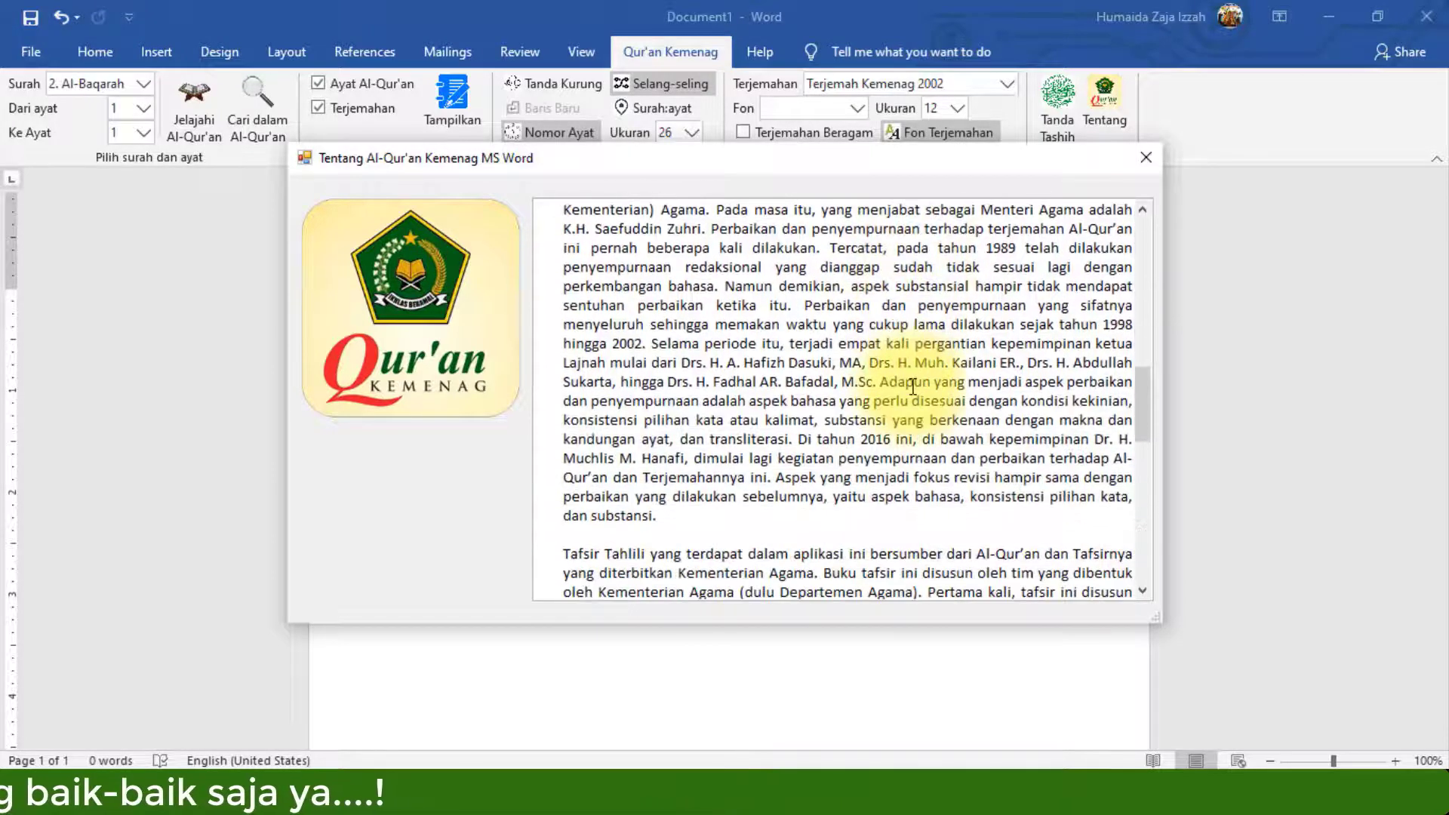
scroll(912, 387, "down", 4)
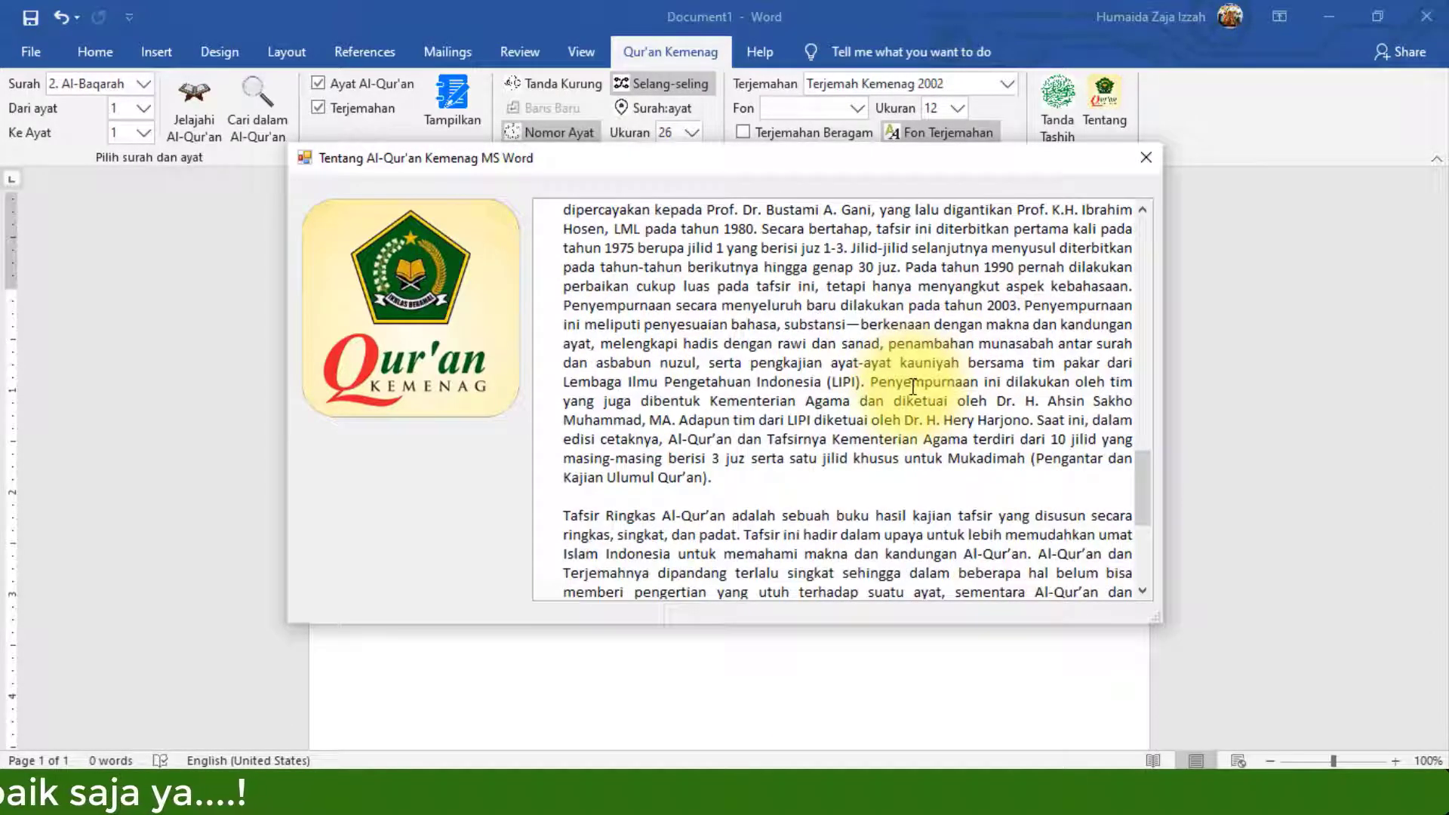
scroll(912, 387, "down", 5)
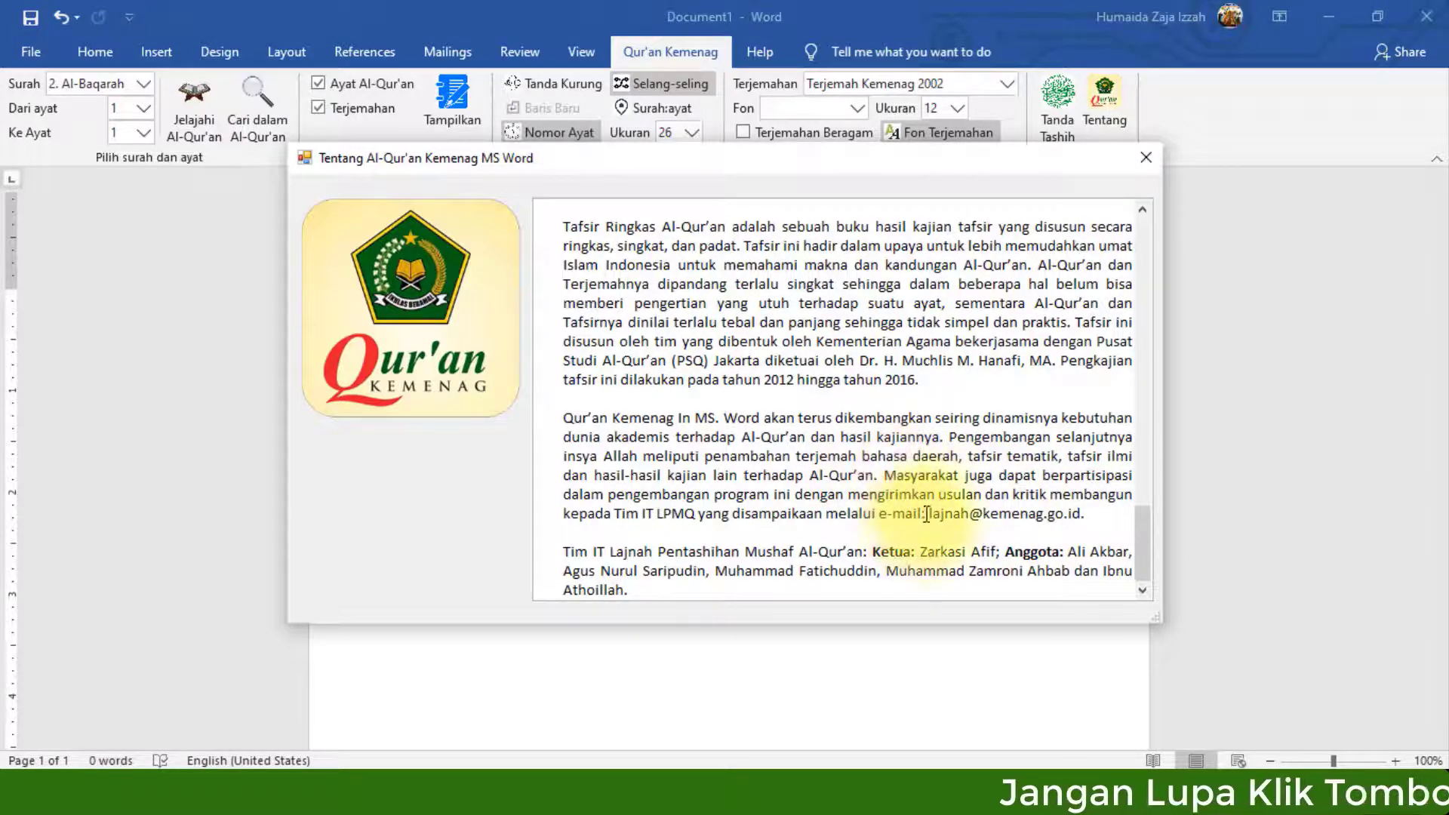
left_click_drag(926, 516, 1087, 516)
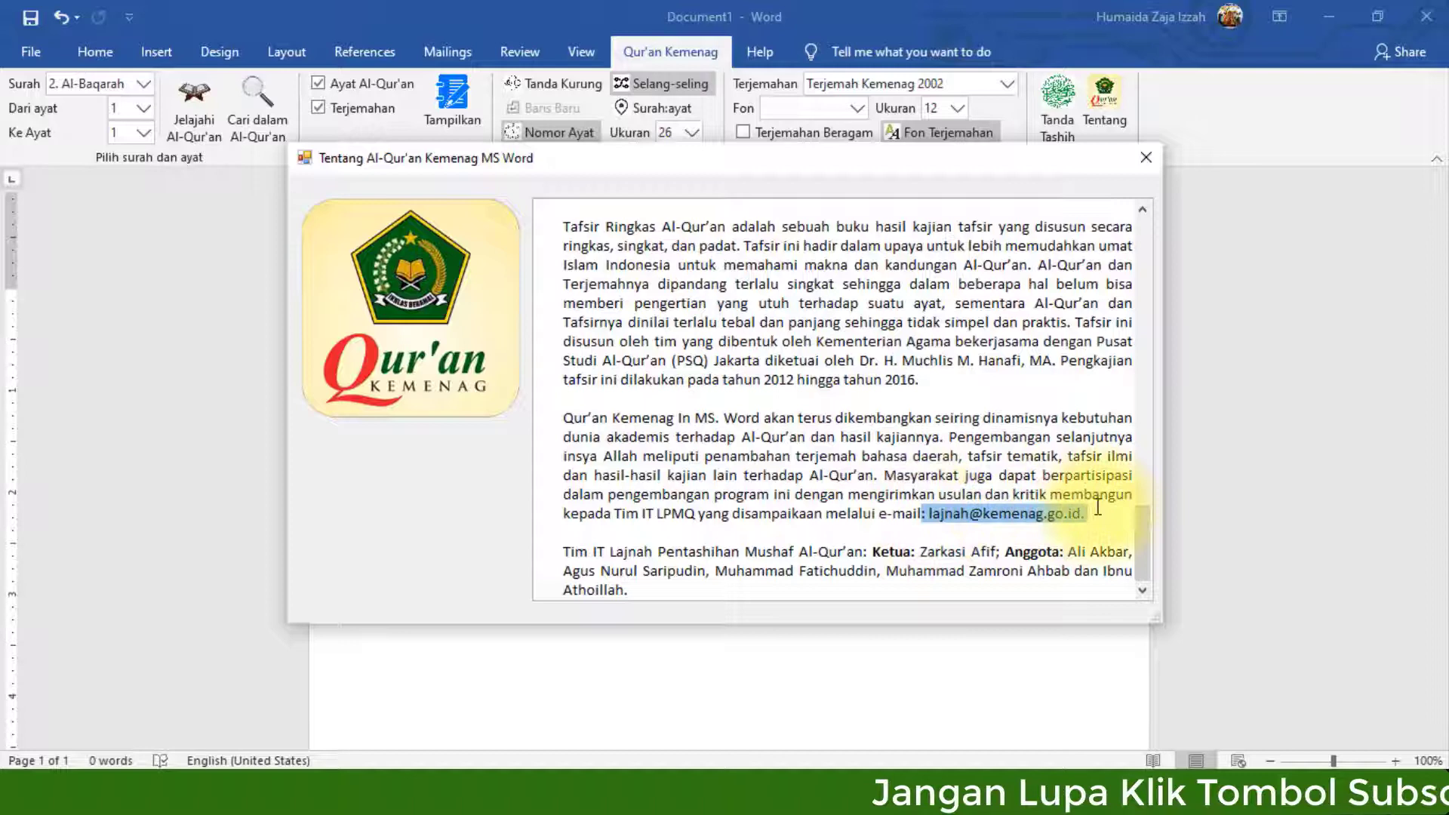
left_click(770, 520)
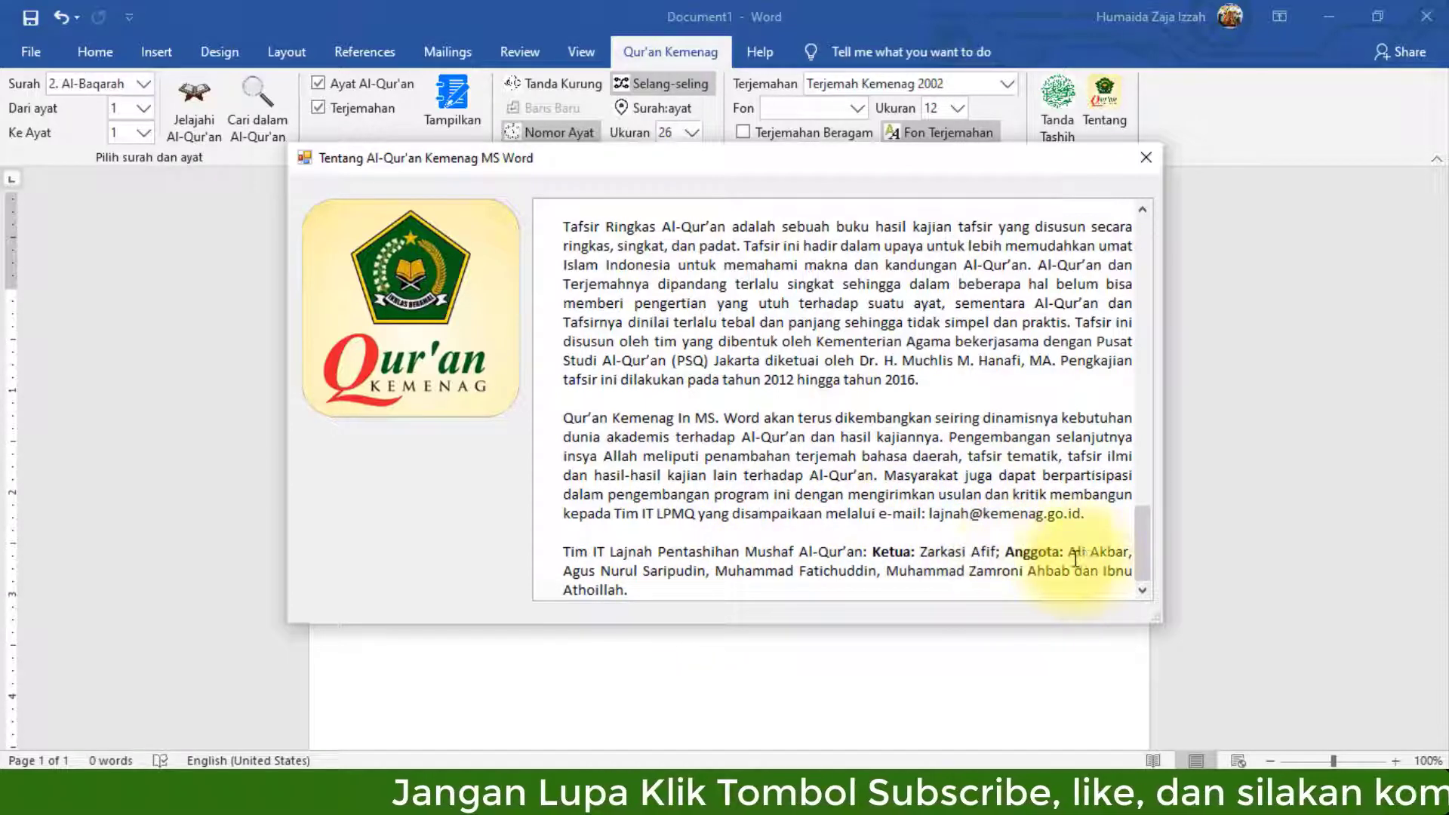
left_click(1146, 157)
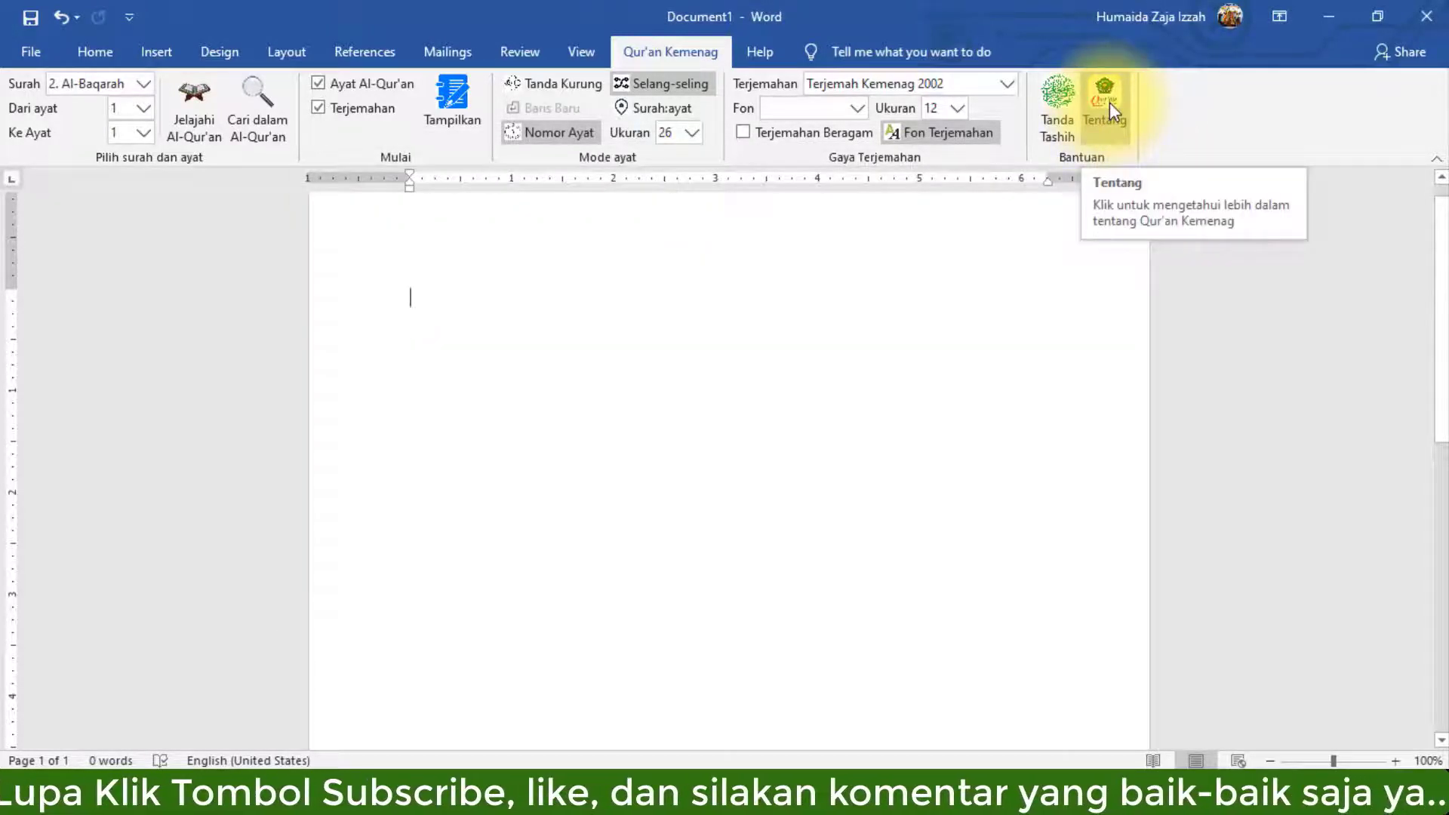
View the add-in's Tanda Tashih certificate and close it.
left_click(1053, 102)
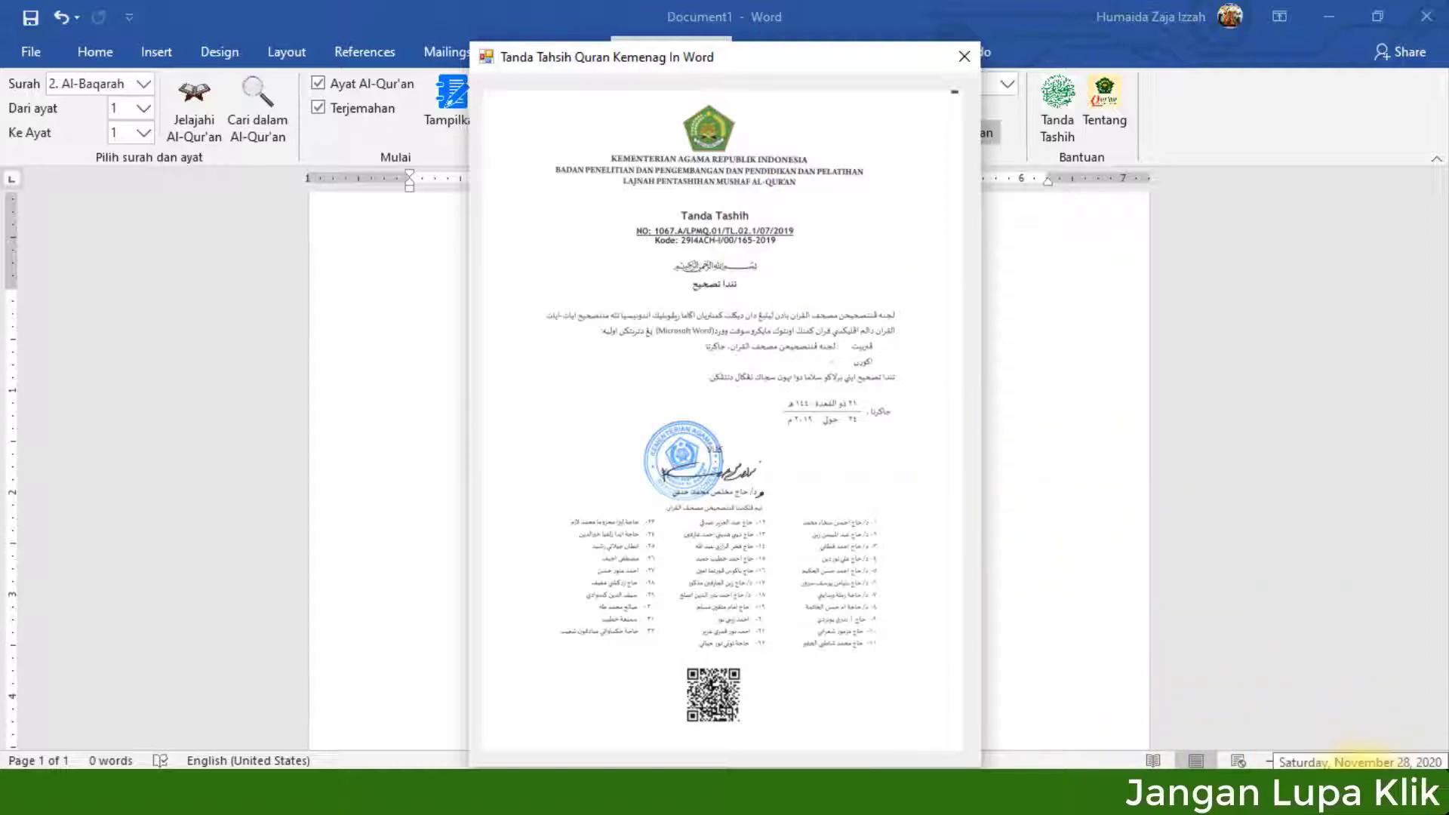
left_click(964, 57)
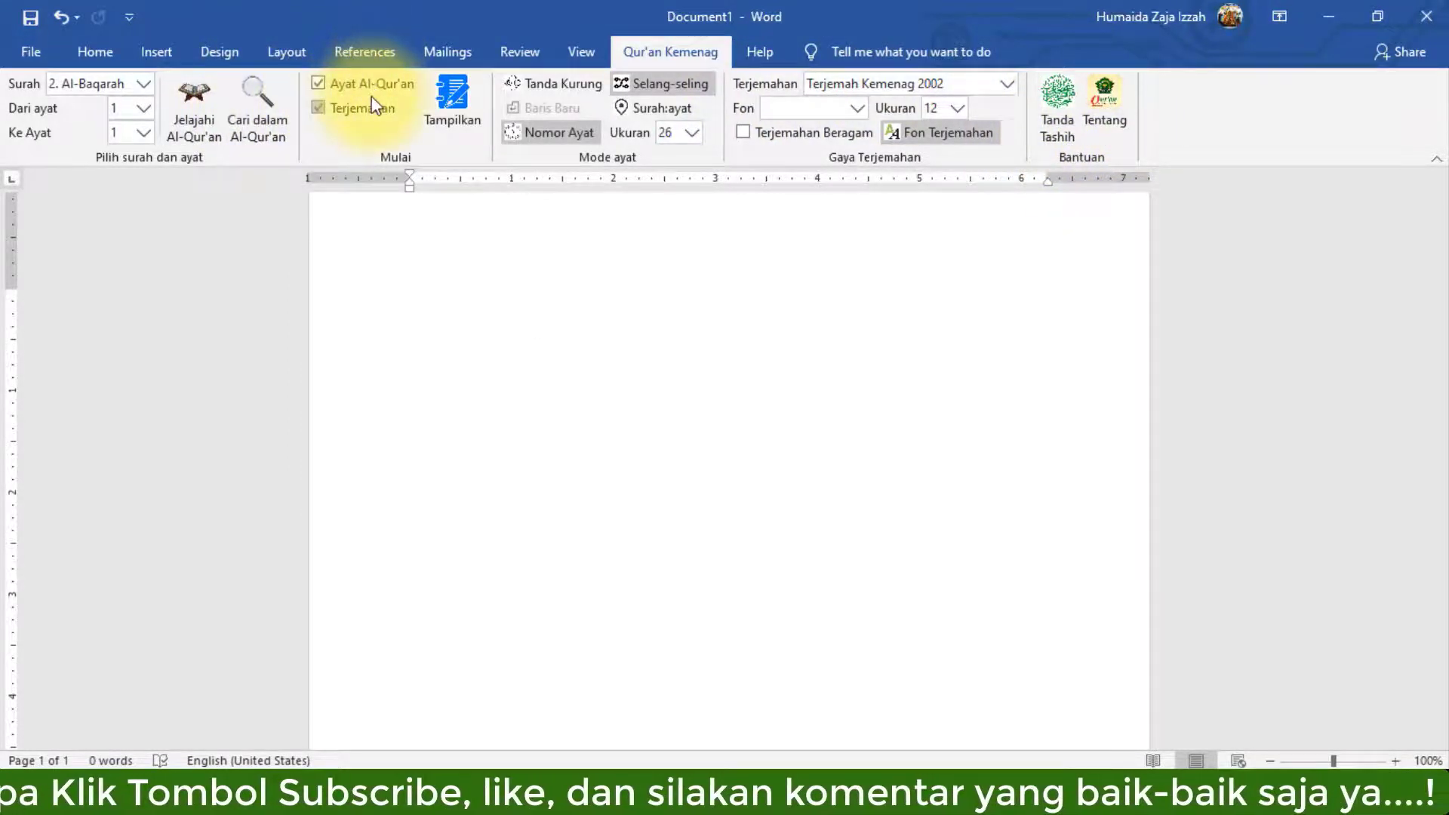
Insert verse 1 of surah 1. Al-Fatihah with Ayat Al-Qur'an on and Terjemahan off.
left_click(318, 116)
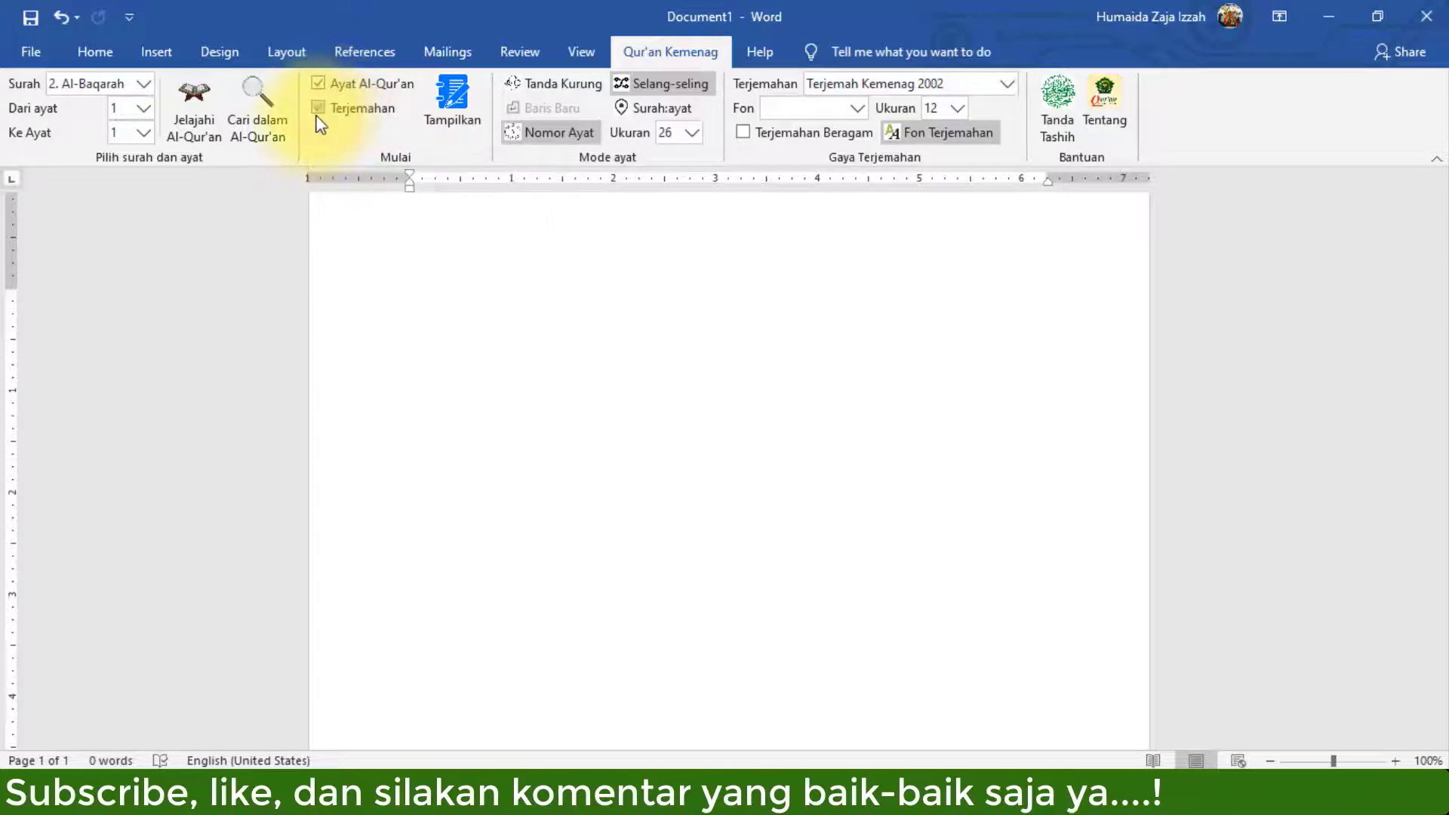
left_click(312, 85)
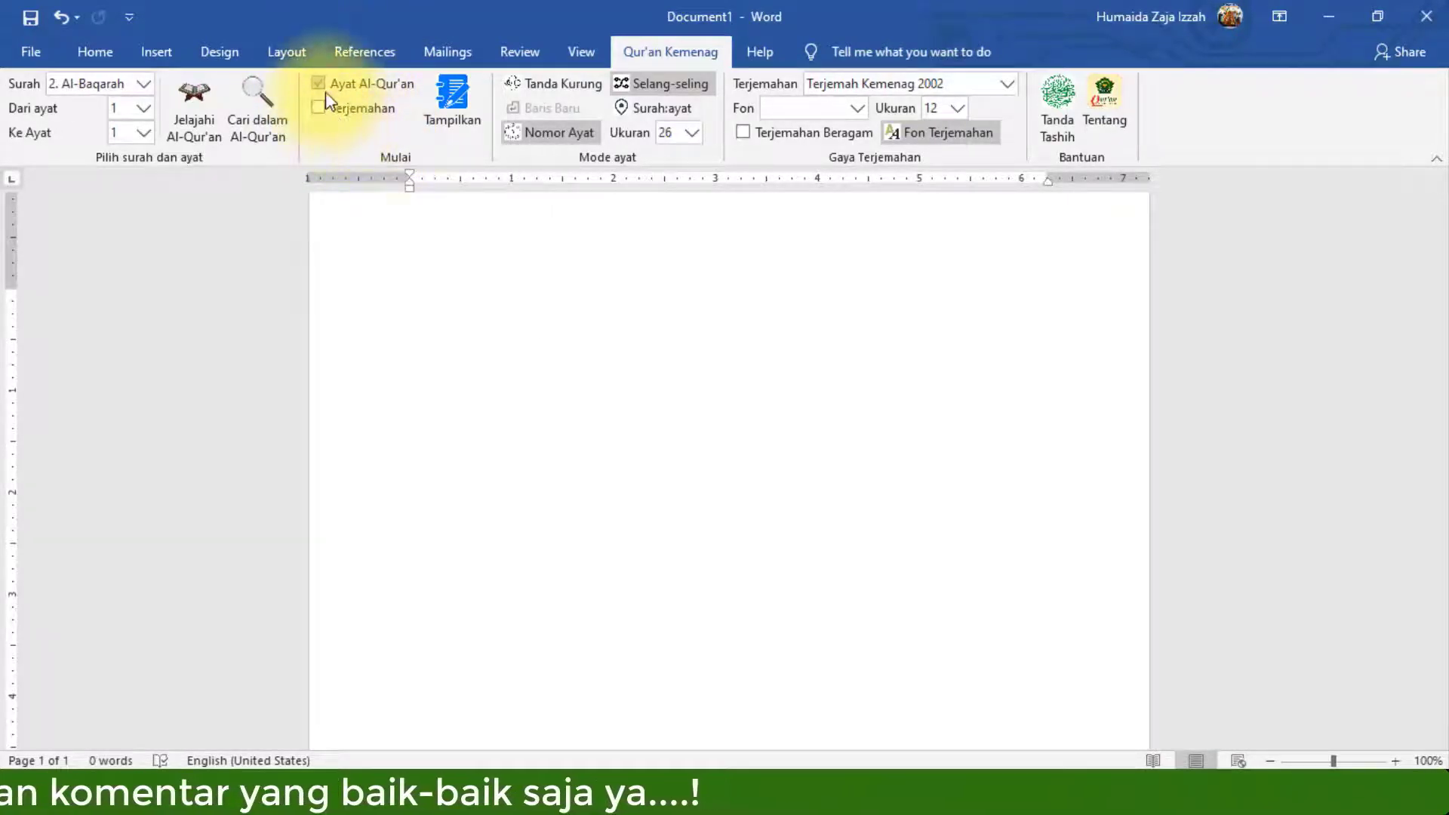
left_click(319, 84)
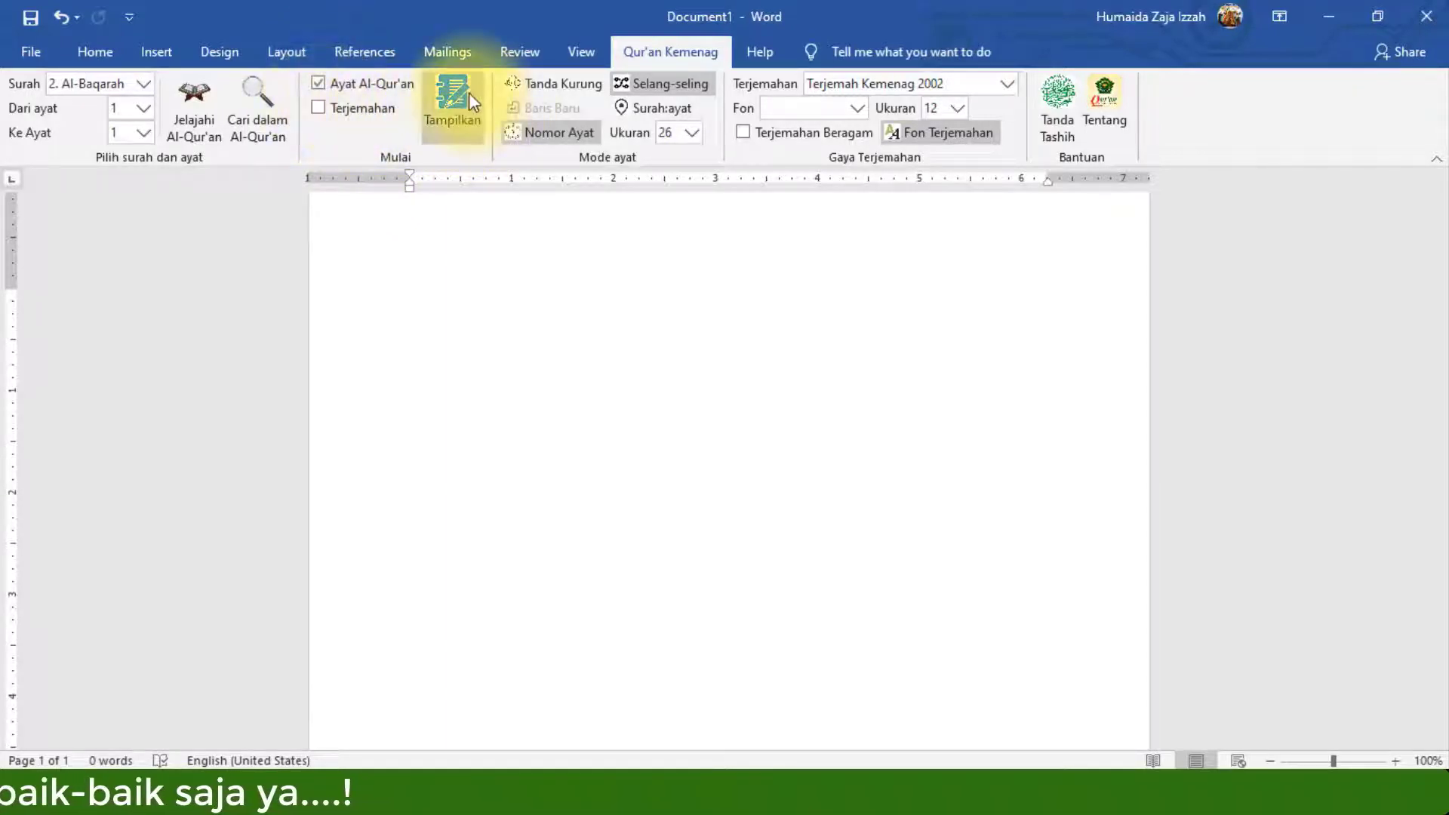
left_click(145, 84)
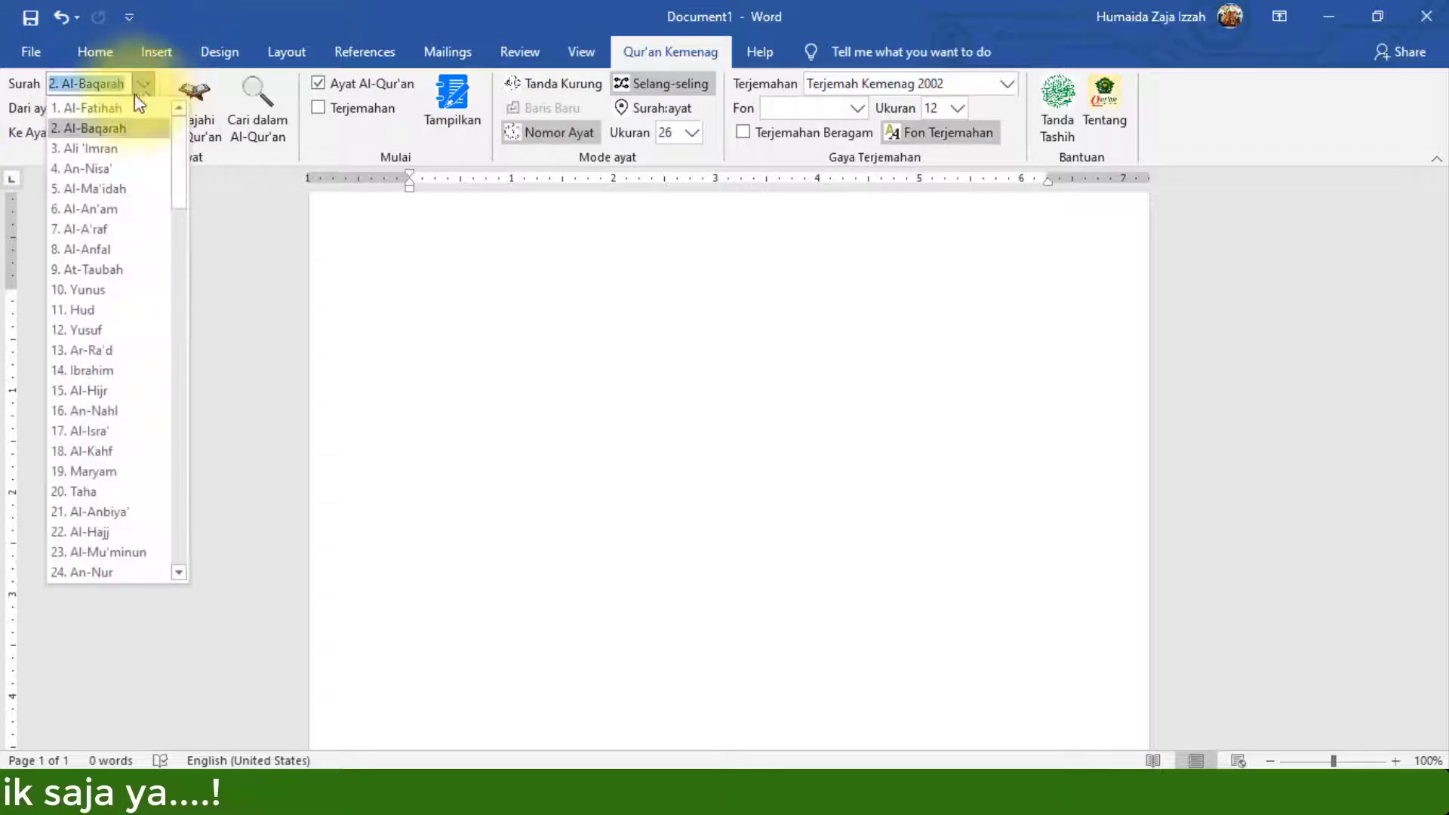
left_click(128, 103)
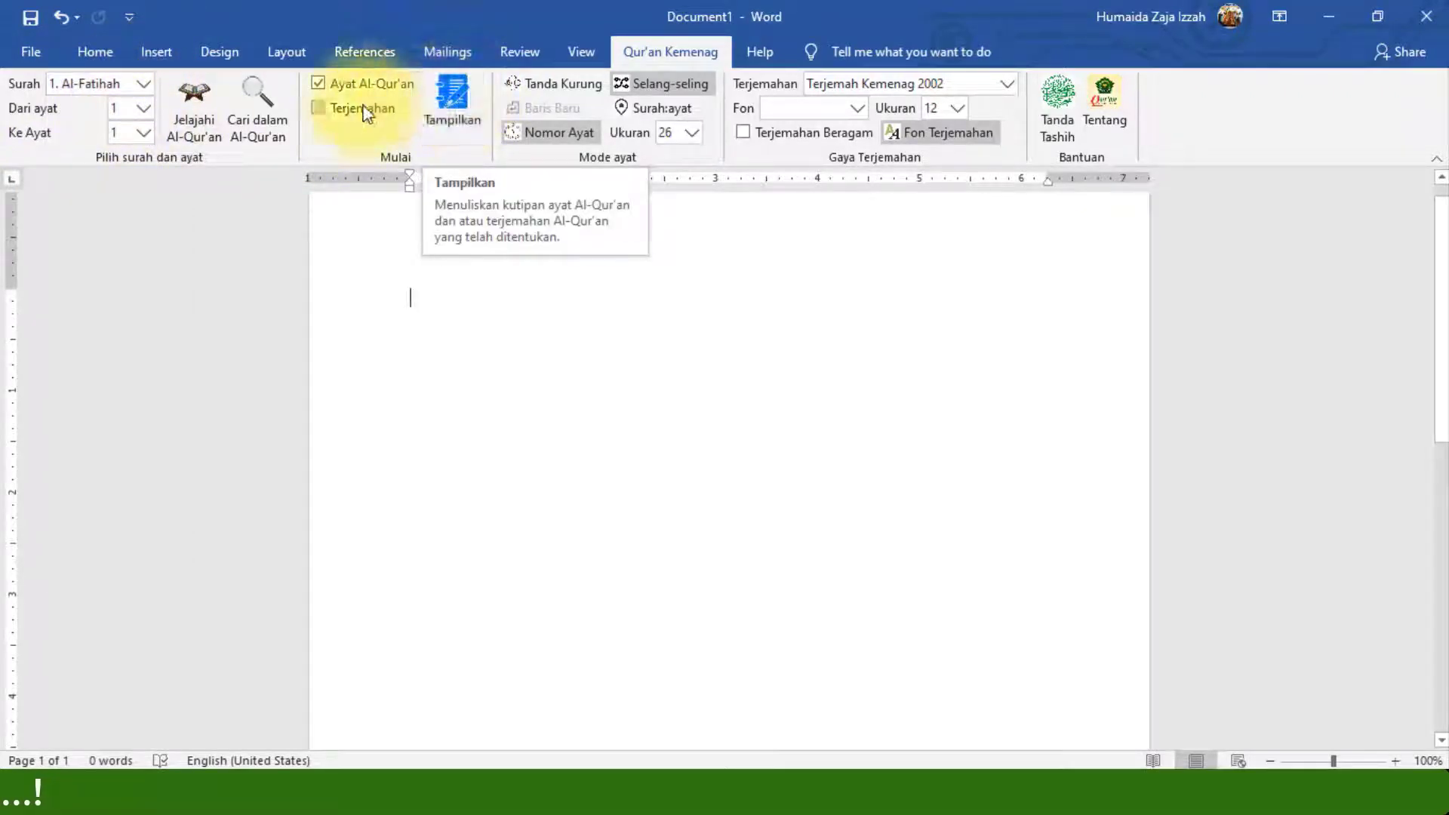
left_click(454, 98)
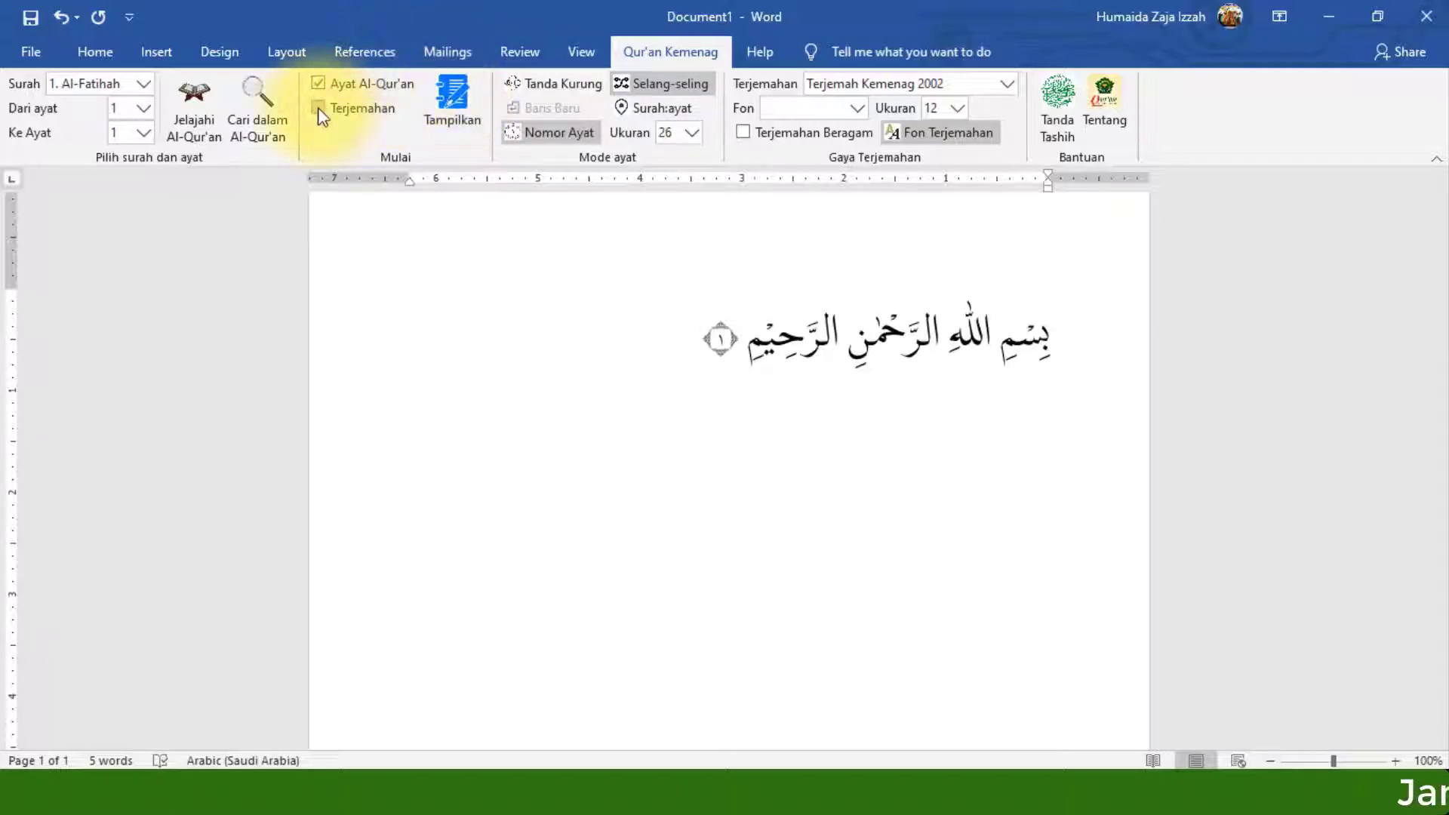
Clear the inserted verse and set the verse options to Terjemahan on, with Selang-seling and Nomor Ayat off.
left_click(349, 85)
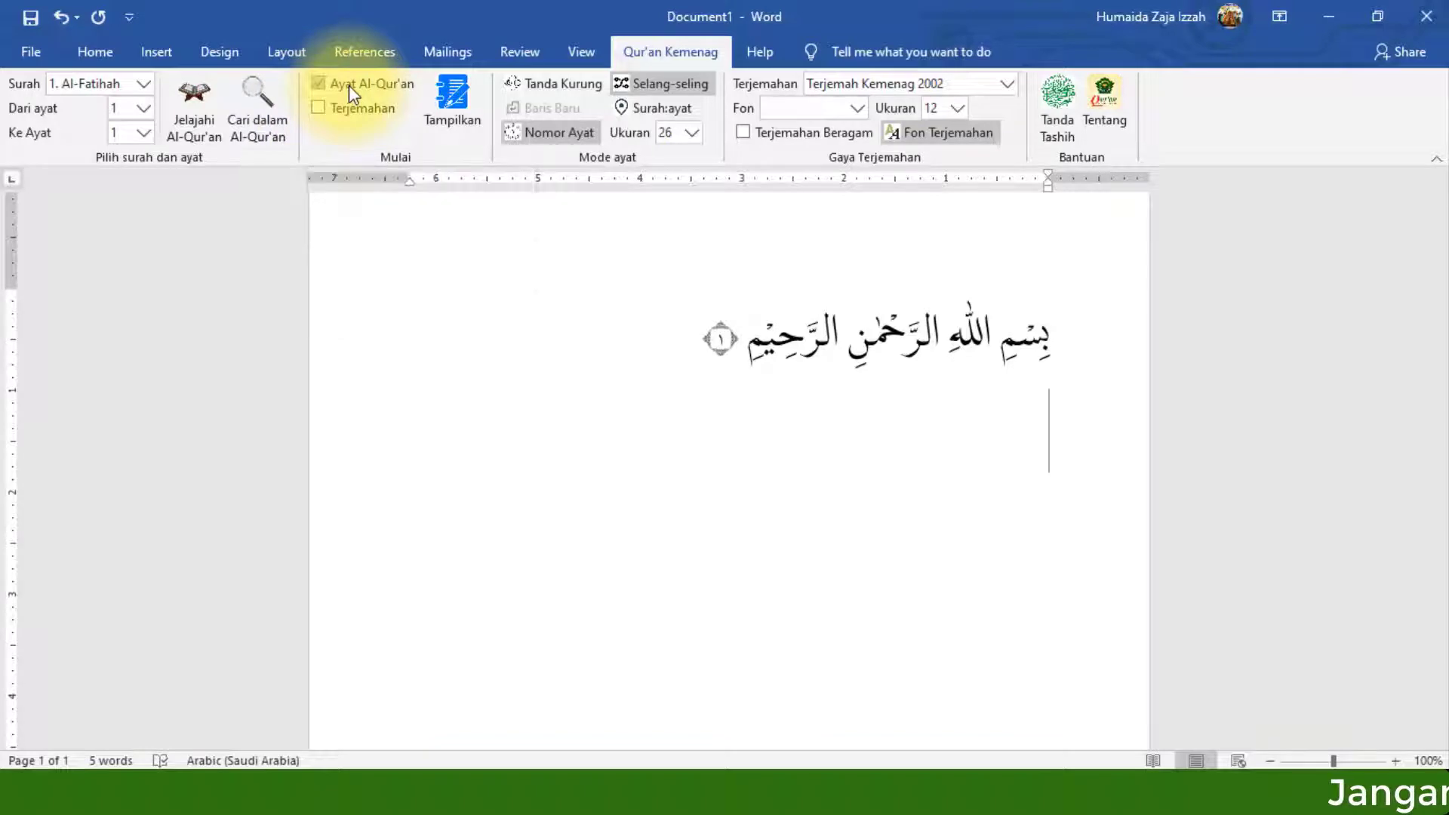
key("Delete")
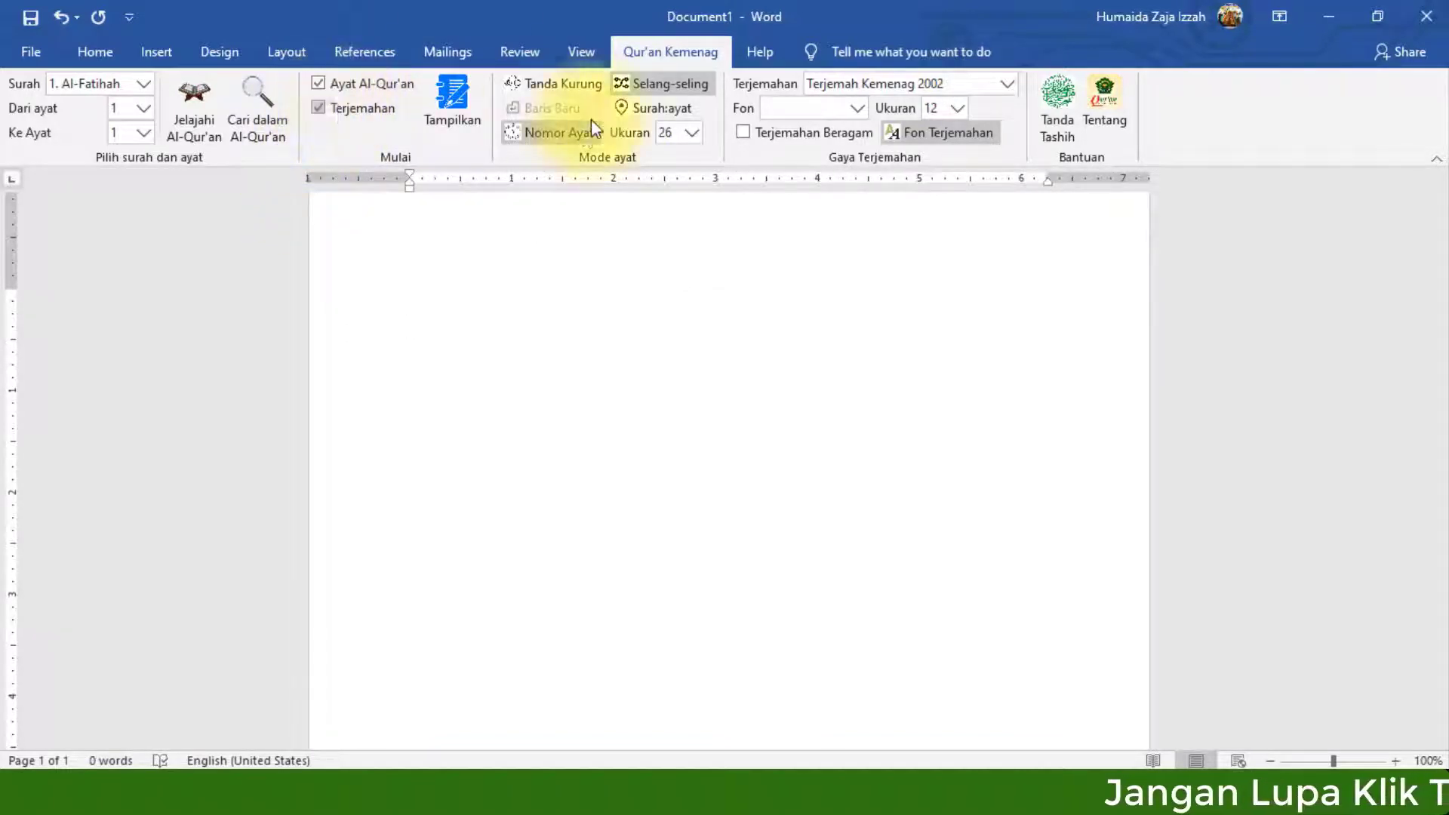
left_click(679, 80)
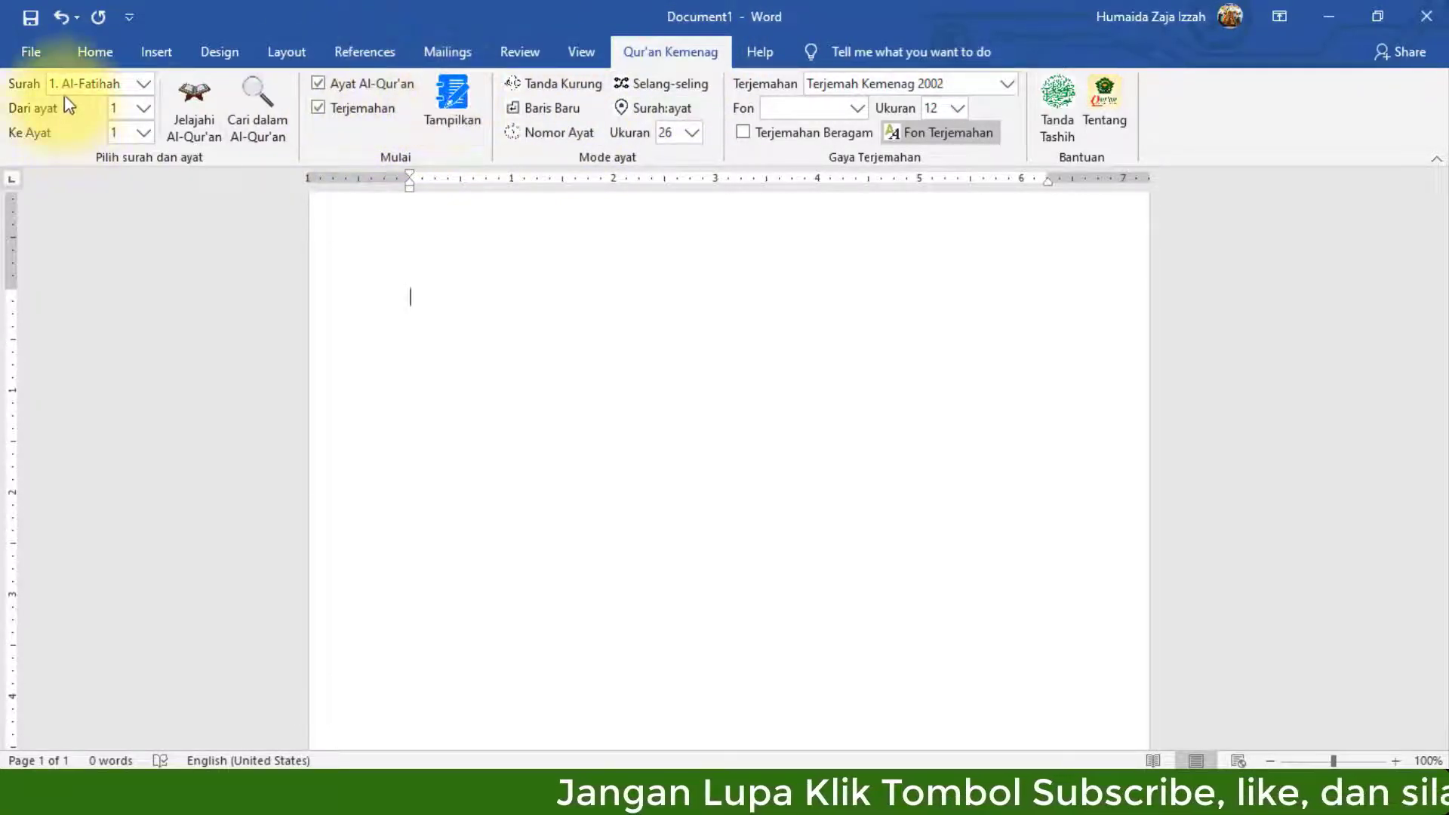
Set the range to end at verse 3, insert Al-Fatihah verses 1 to 3 with their translation, and clear the page.
left_click(146, 133)
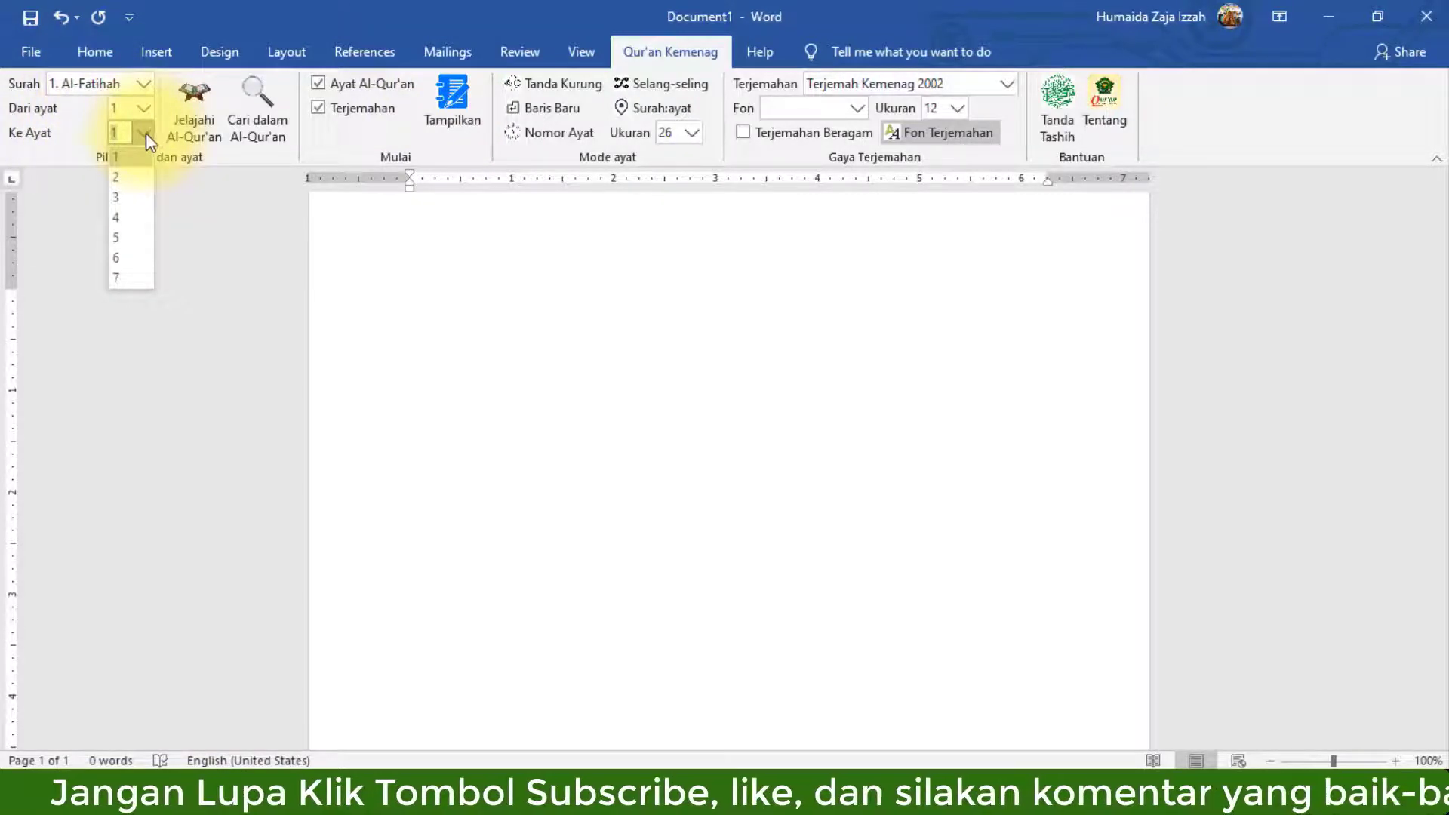
left_click(127, 197)
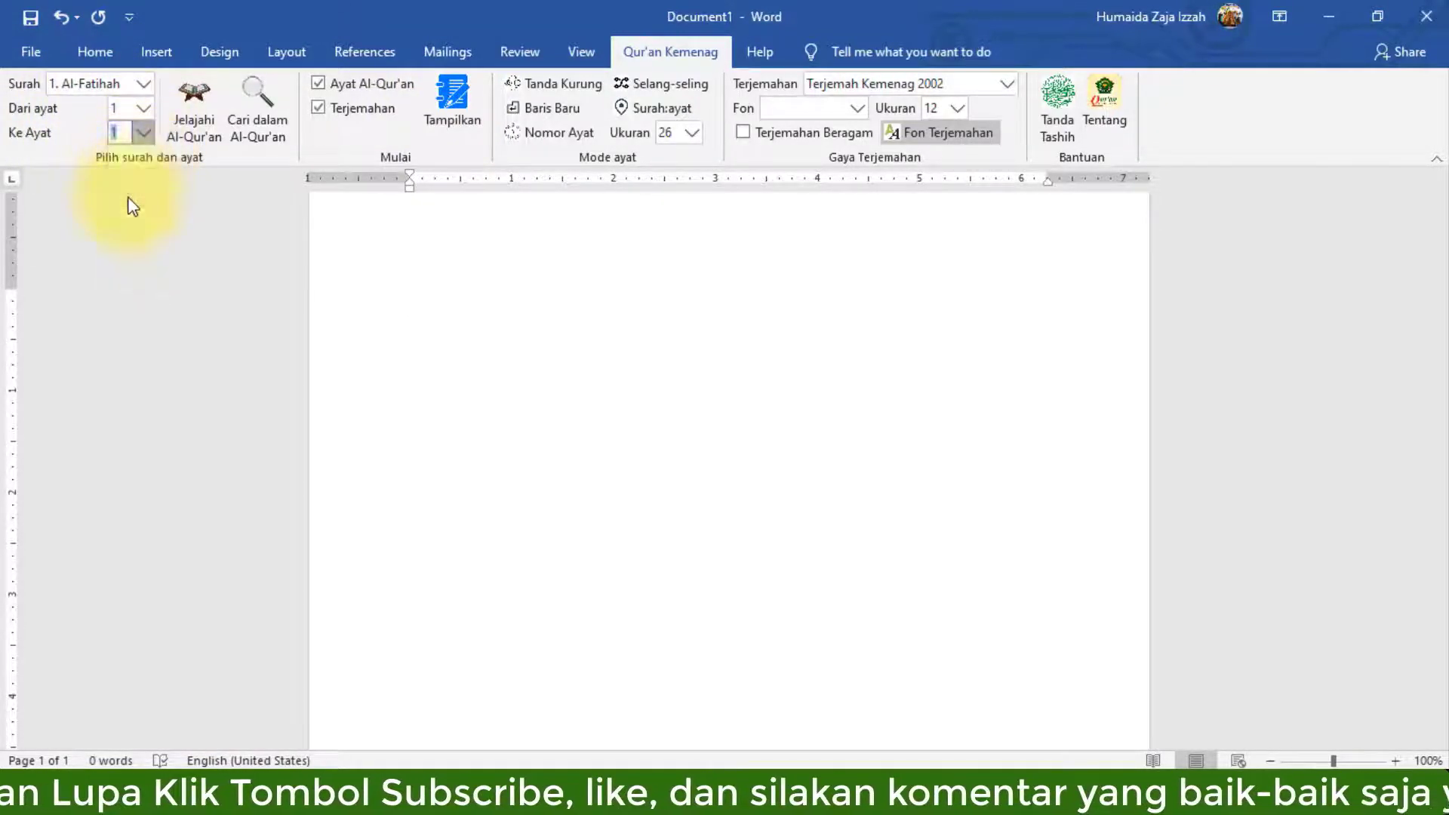
left_click(460, 105)
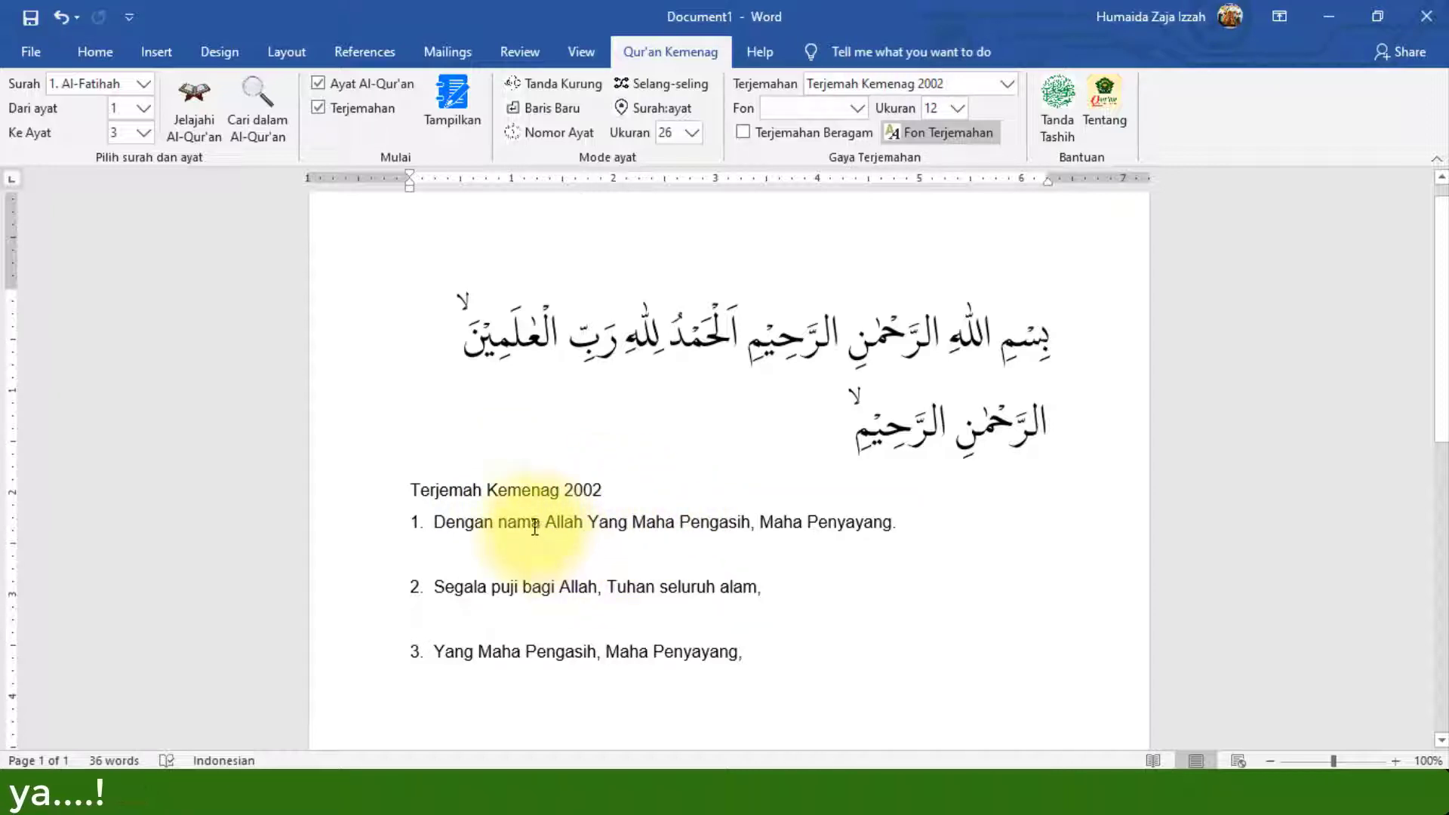
key("ctrl+a")
key("Delete")
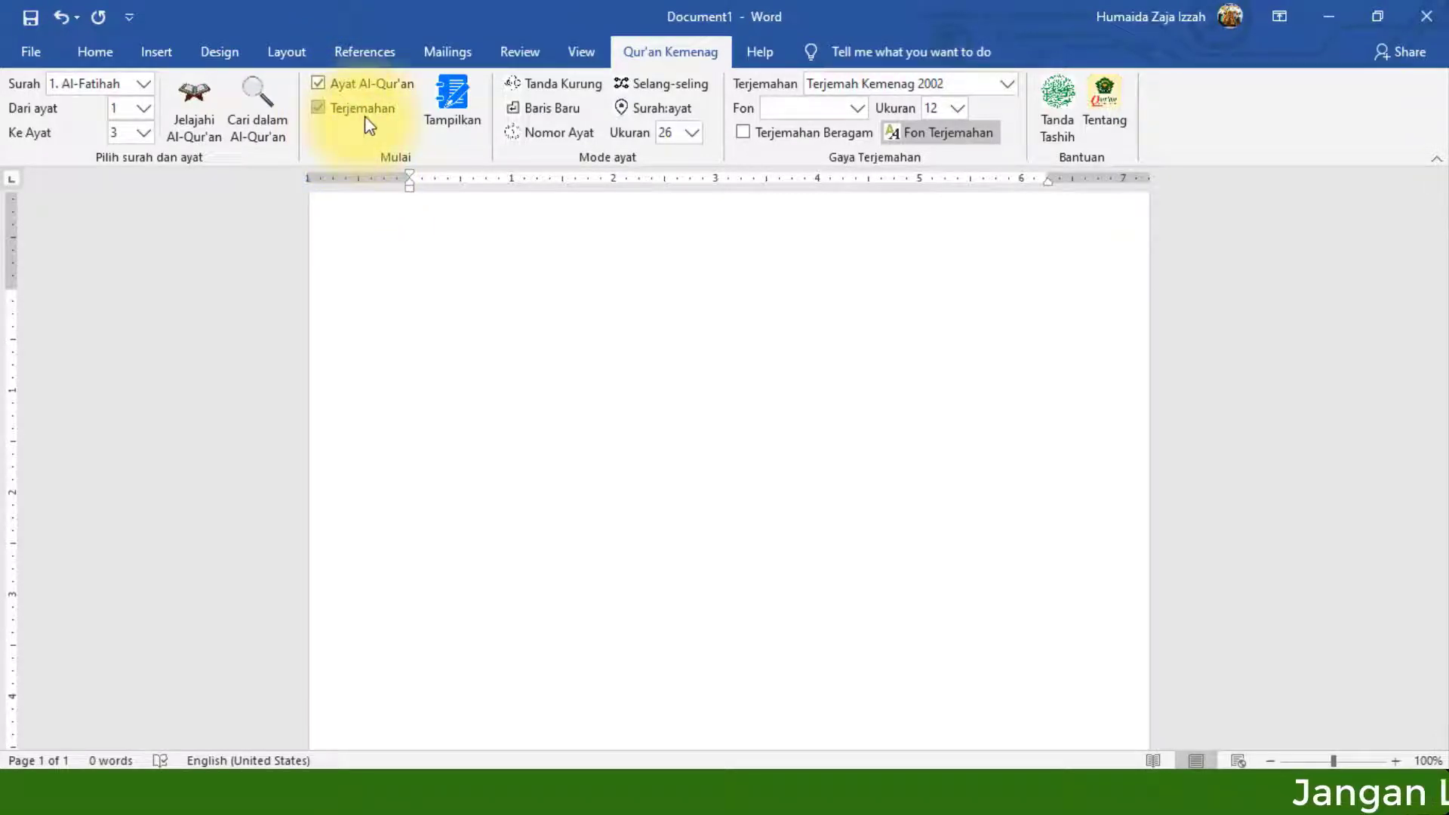
Insert the same three verses with their translation once more and delete all the text.
left_click(442, 94)
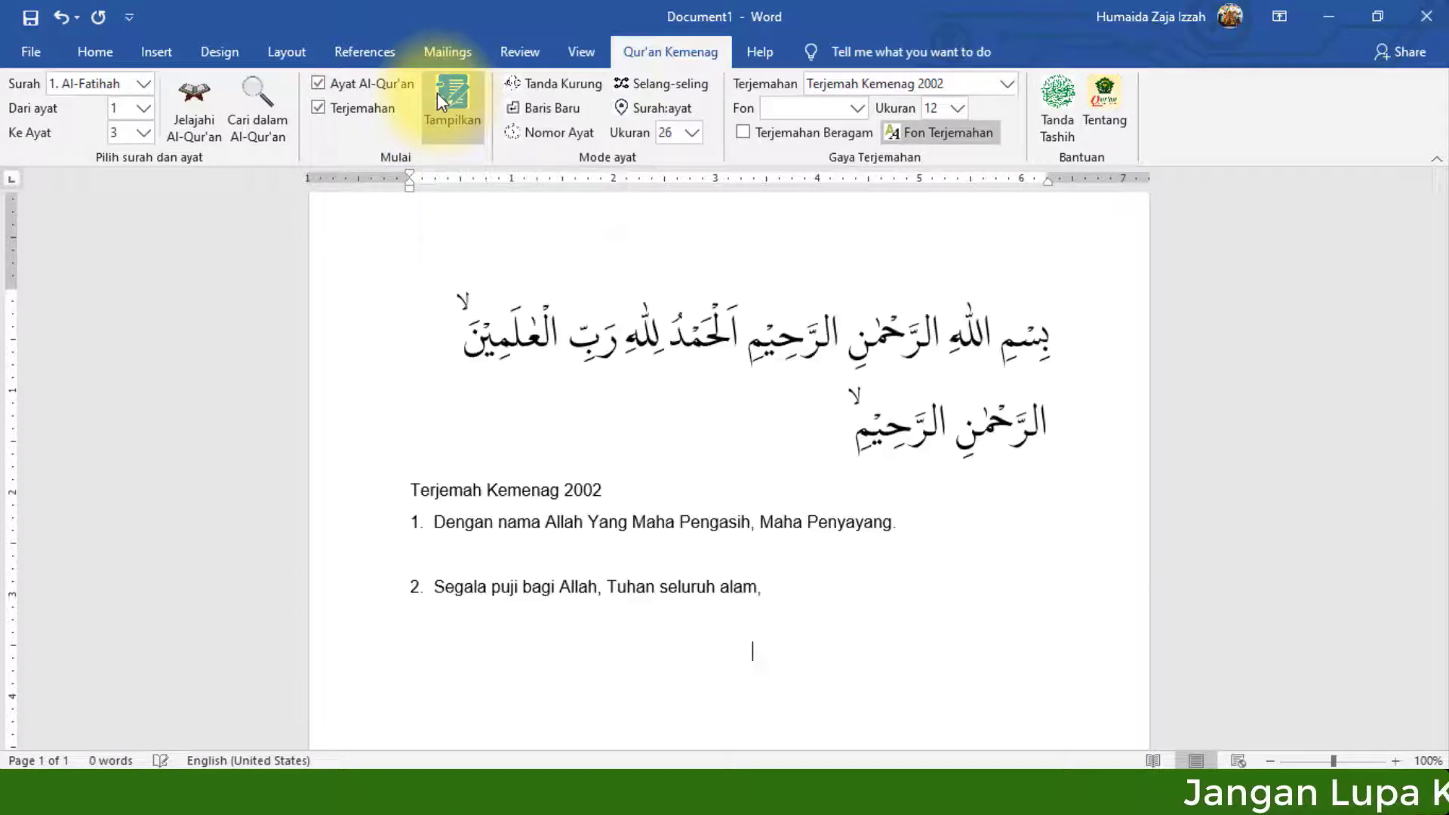
key("ctrl+a")
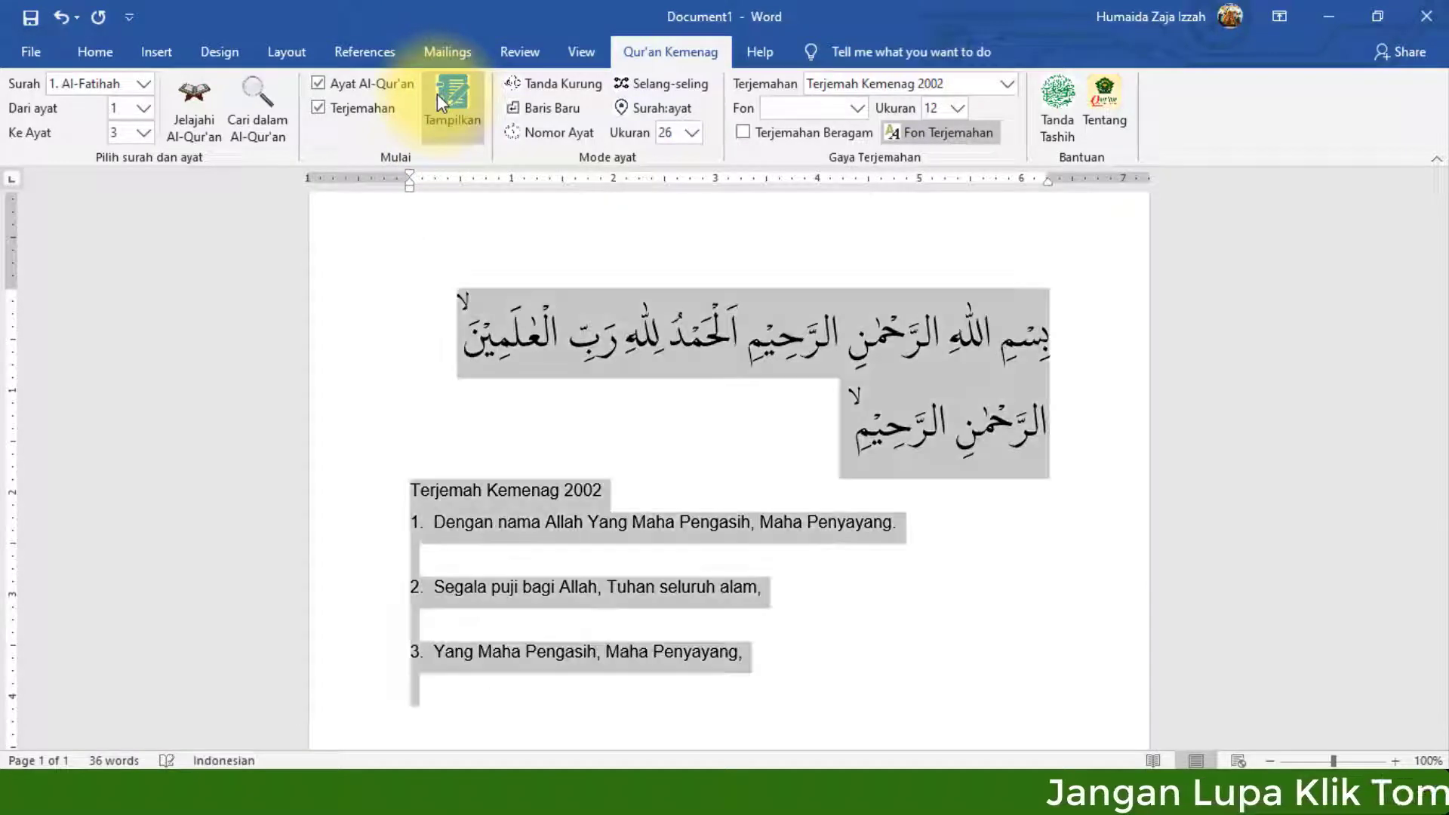
key("Delete")
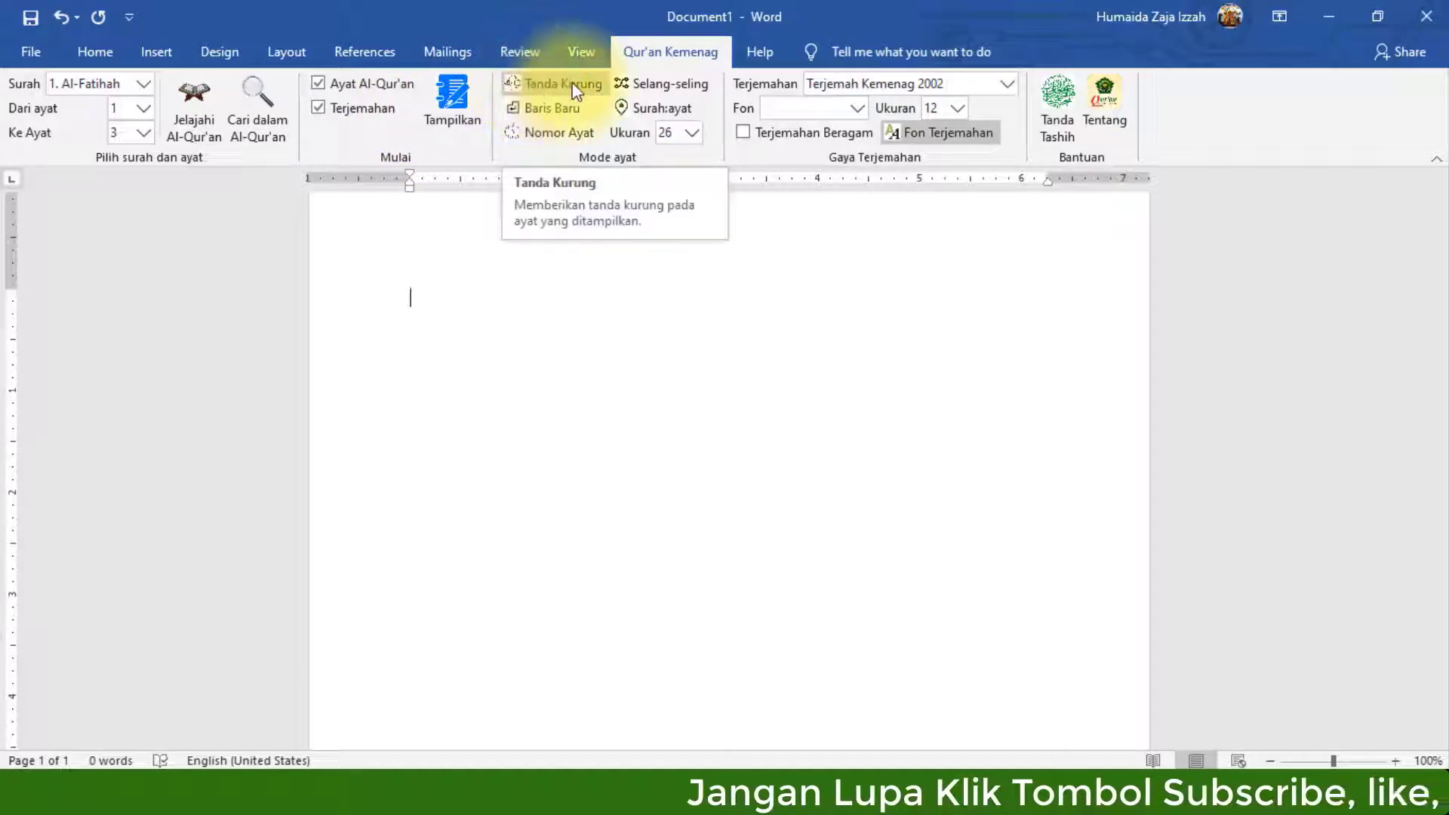
Enable Tanda Kurung, insert the three verses enclosed in brackets with their translation, and clear the document.
left_click(539, 84)
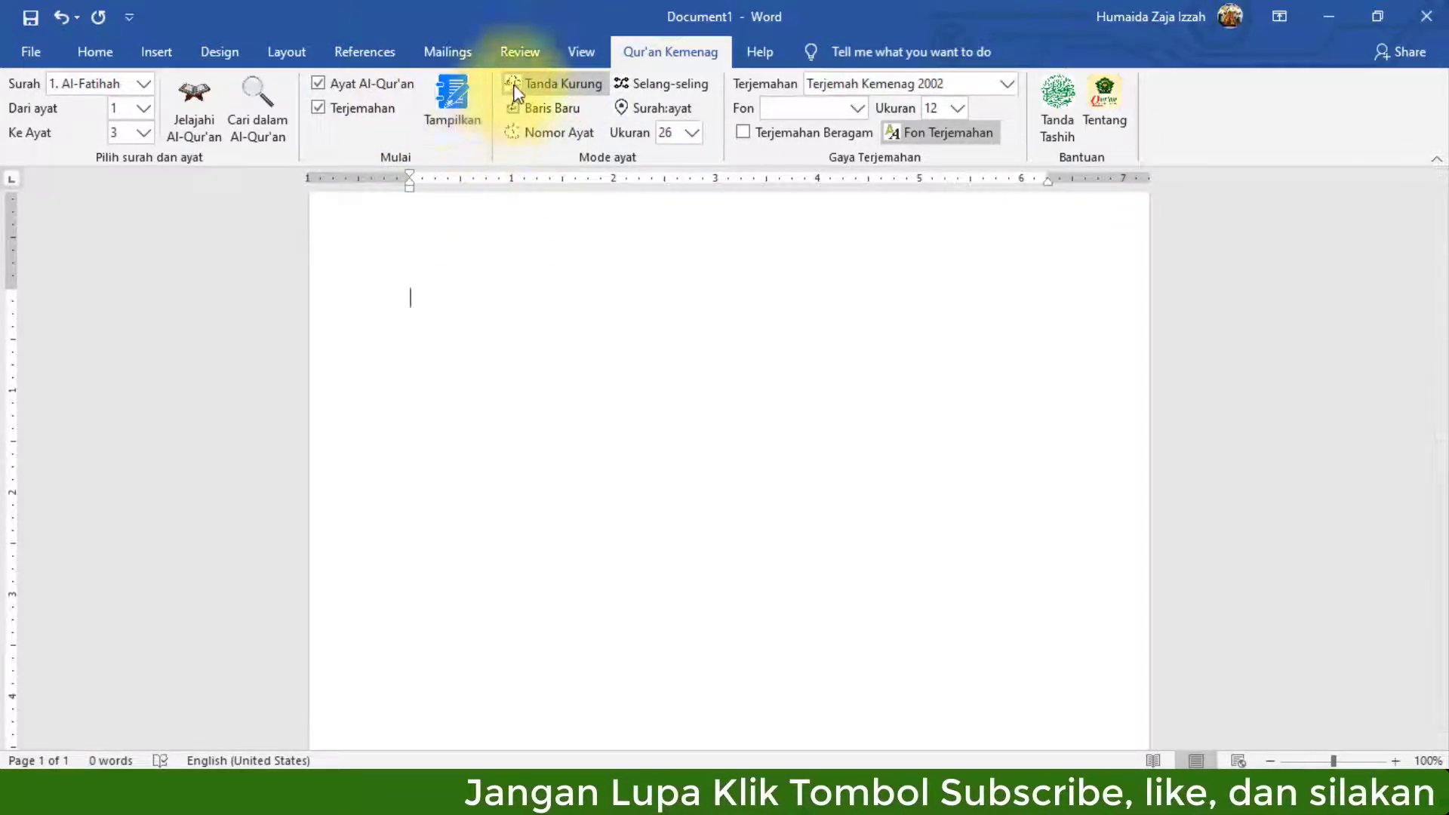
left_click(445, 99)
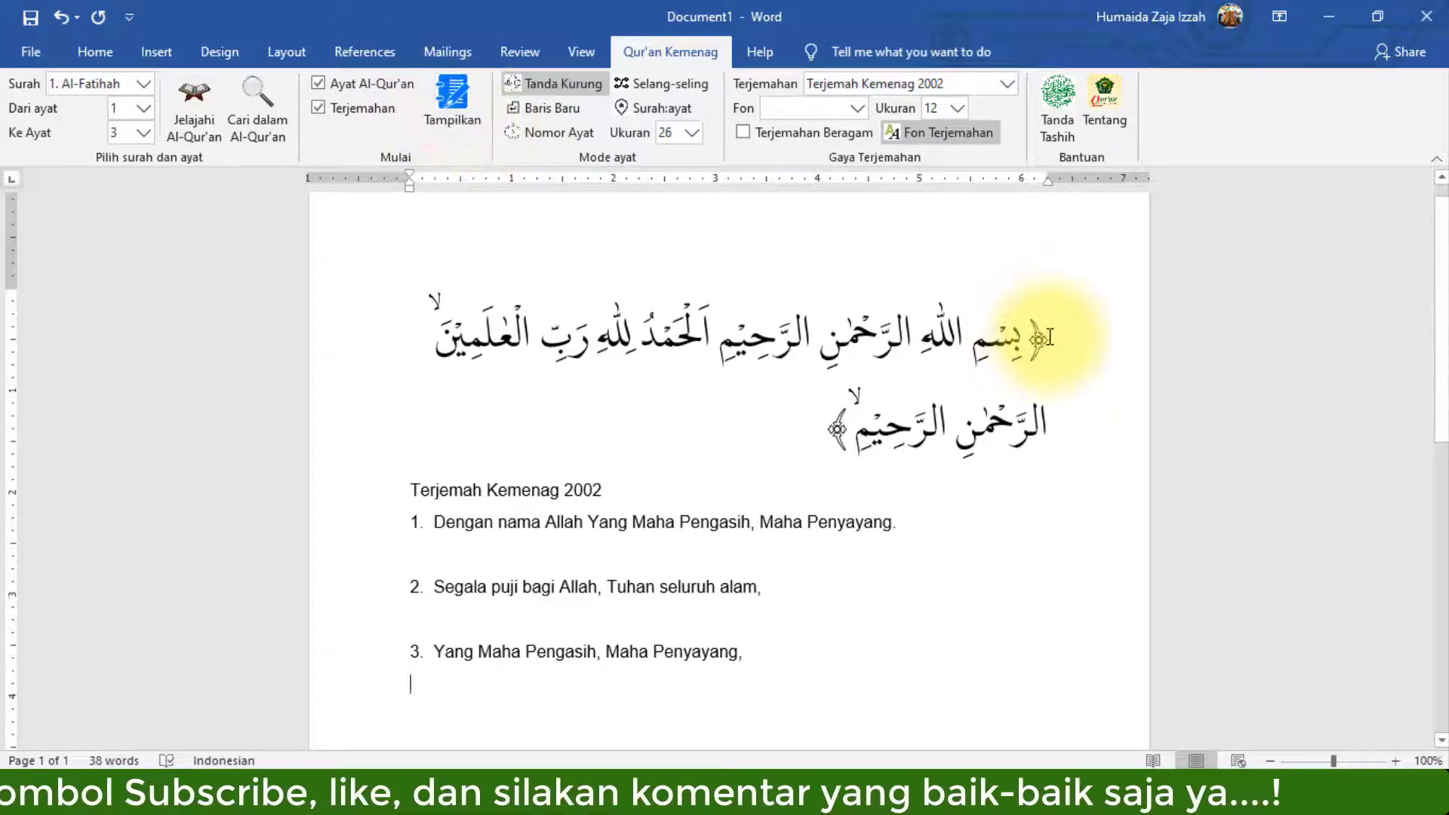
key("ctrl+a")
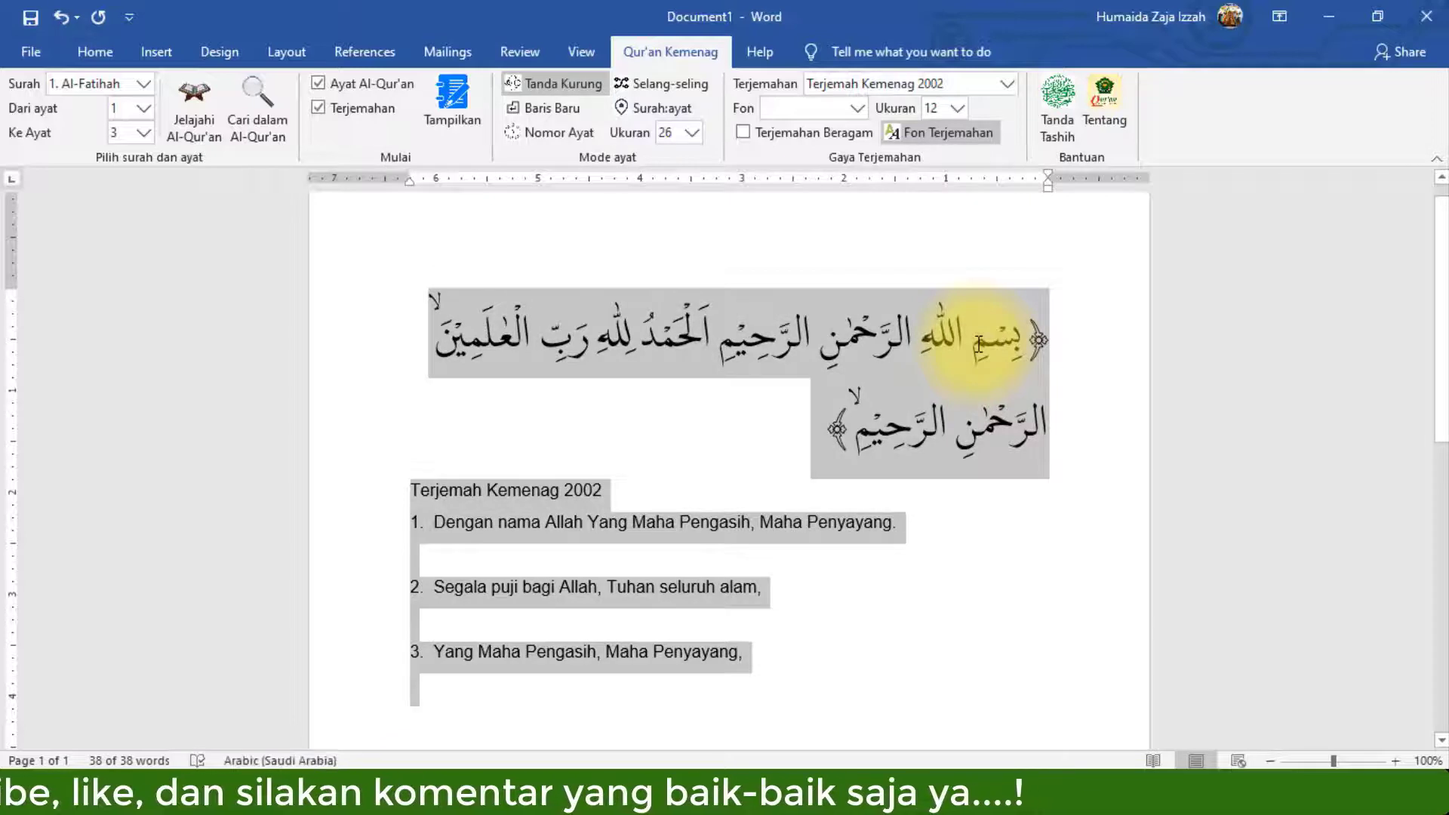
key("Delete")
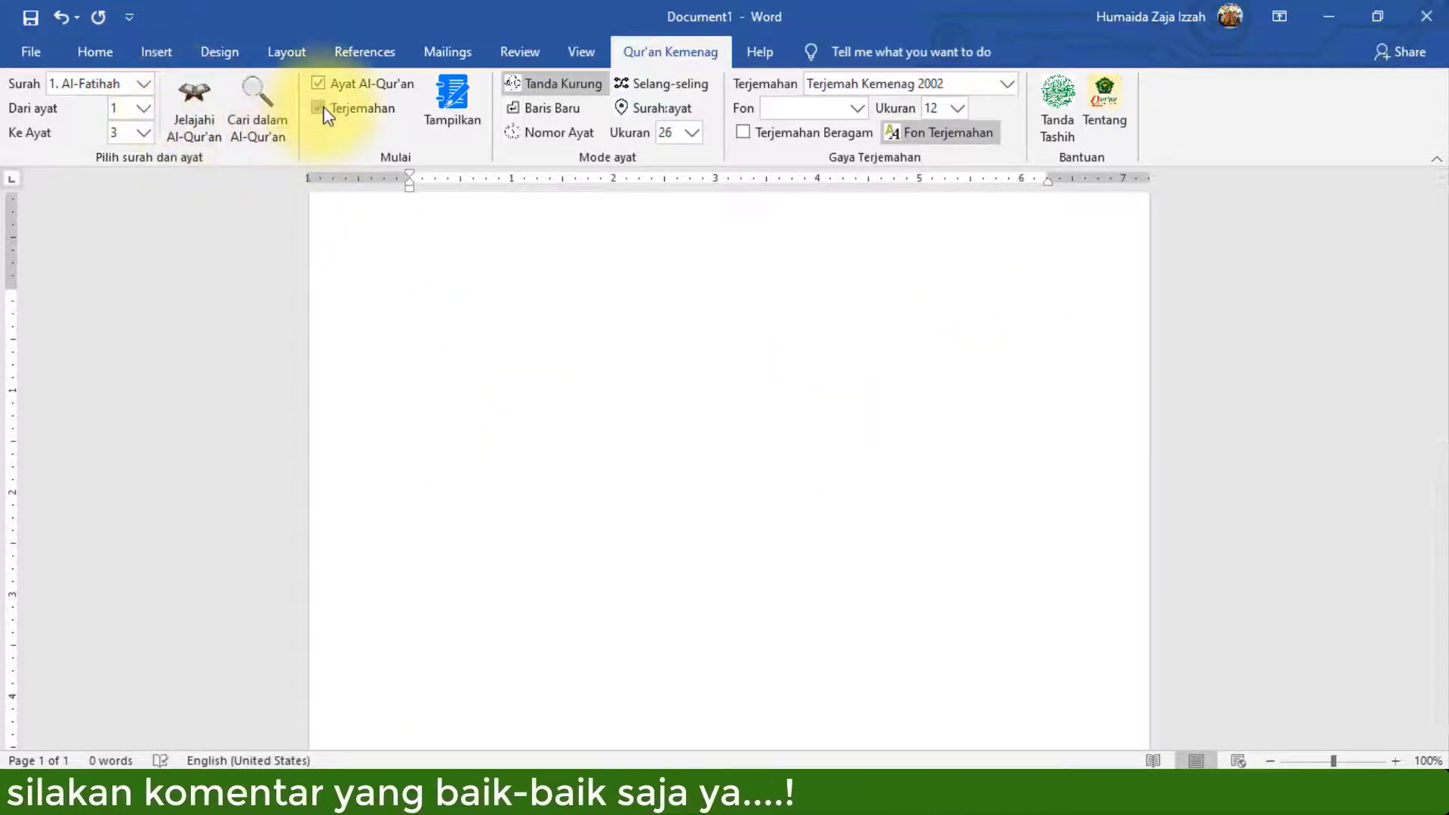
Insert only the Arabic text of Al-Fatihah verses 1 to 3, with Terjemahan and Tanda Kurung off.
left_click(318, 108)
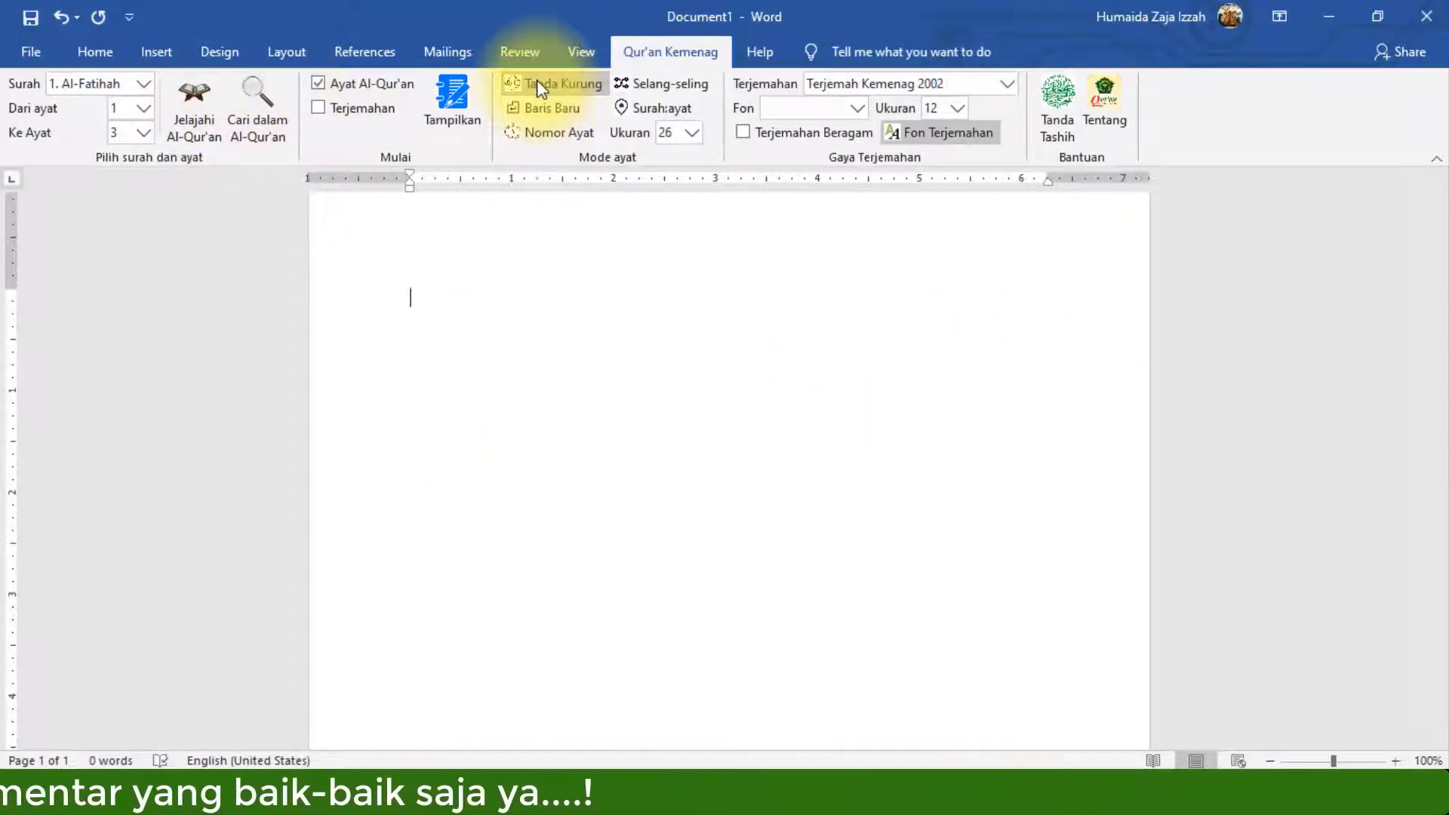
left_click(459, 97)
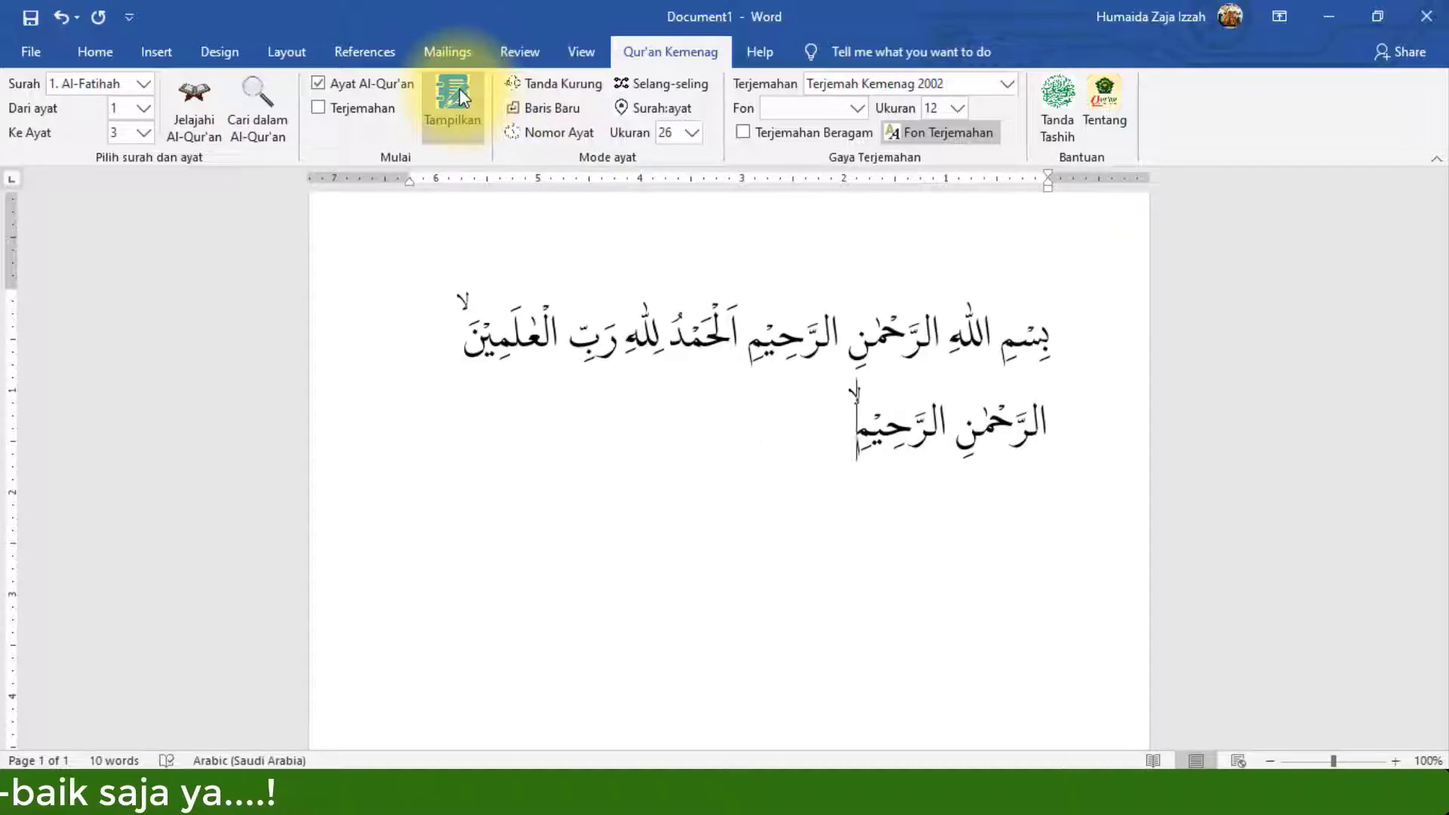
Clear the page, enable Tanda Kurung, and insert the Arabic text of Al-Fatihah verses 1 to 3 enclosed in brackets.
key("ctrl+a")
key("Delete")
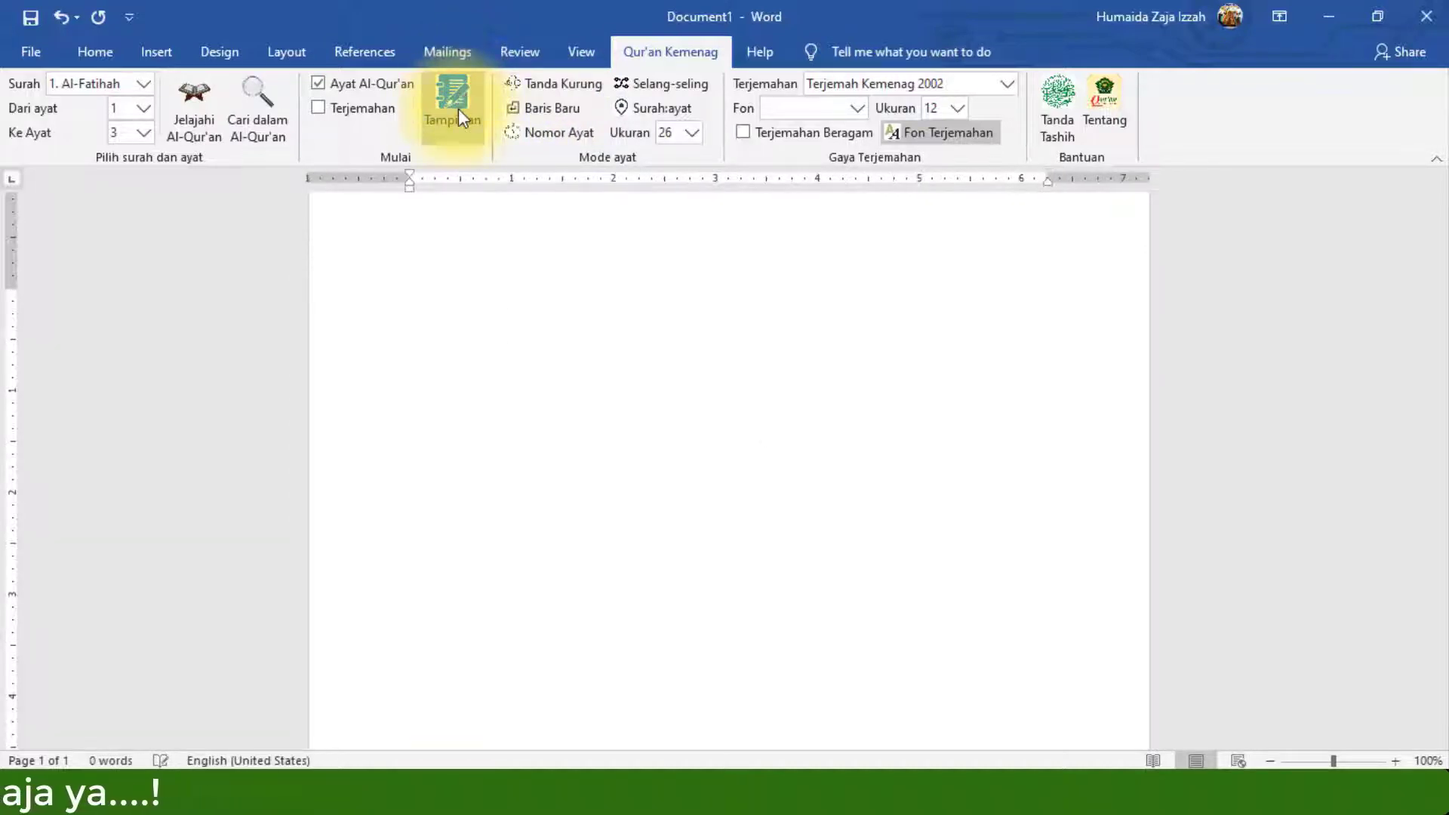
left_click(555, 86)
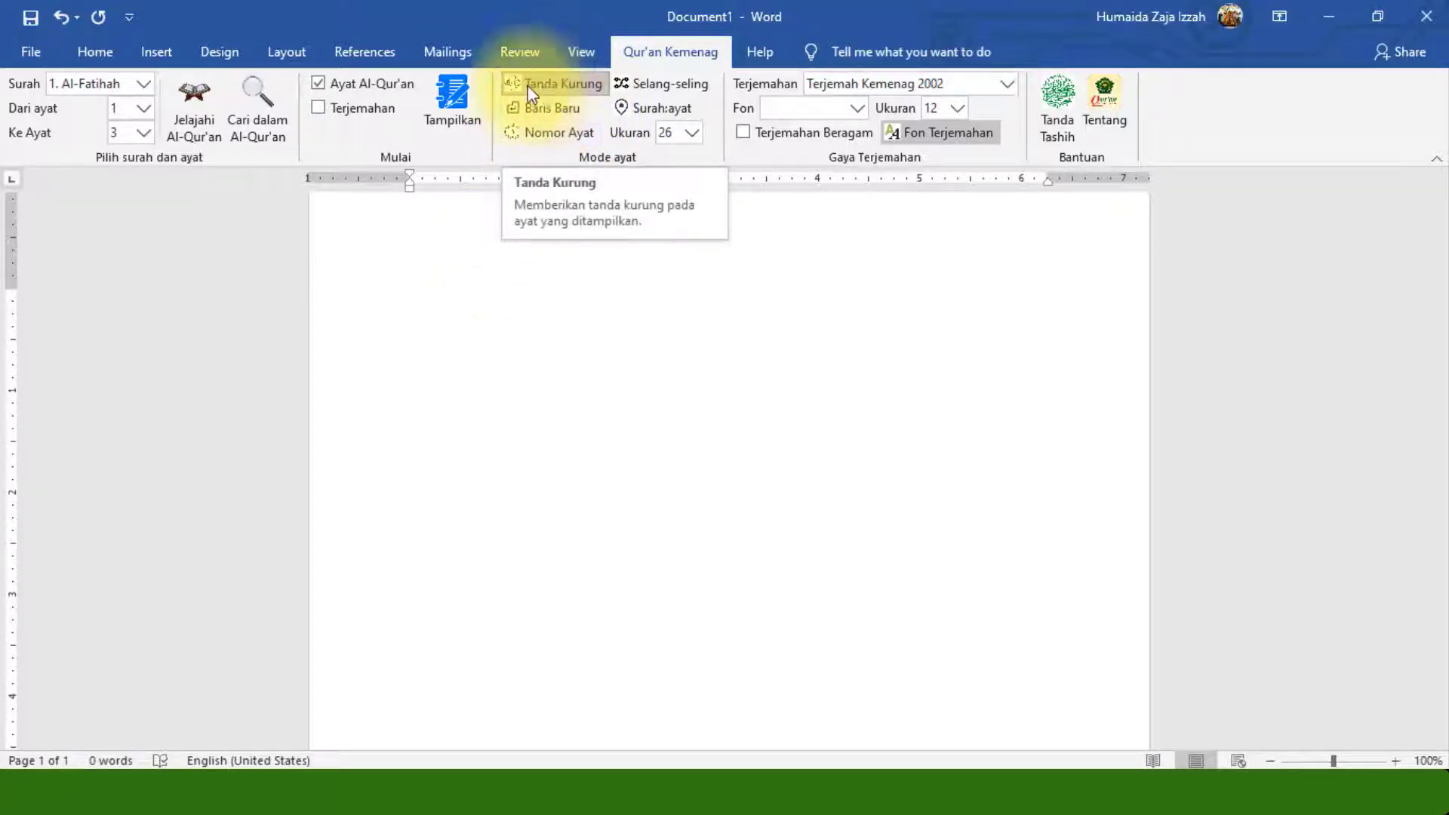
left_click(455, 96)
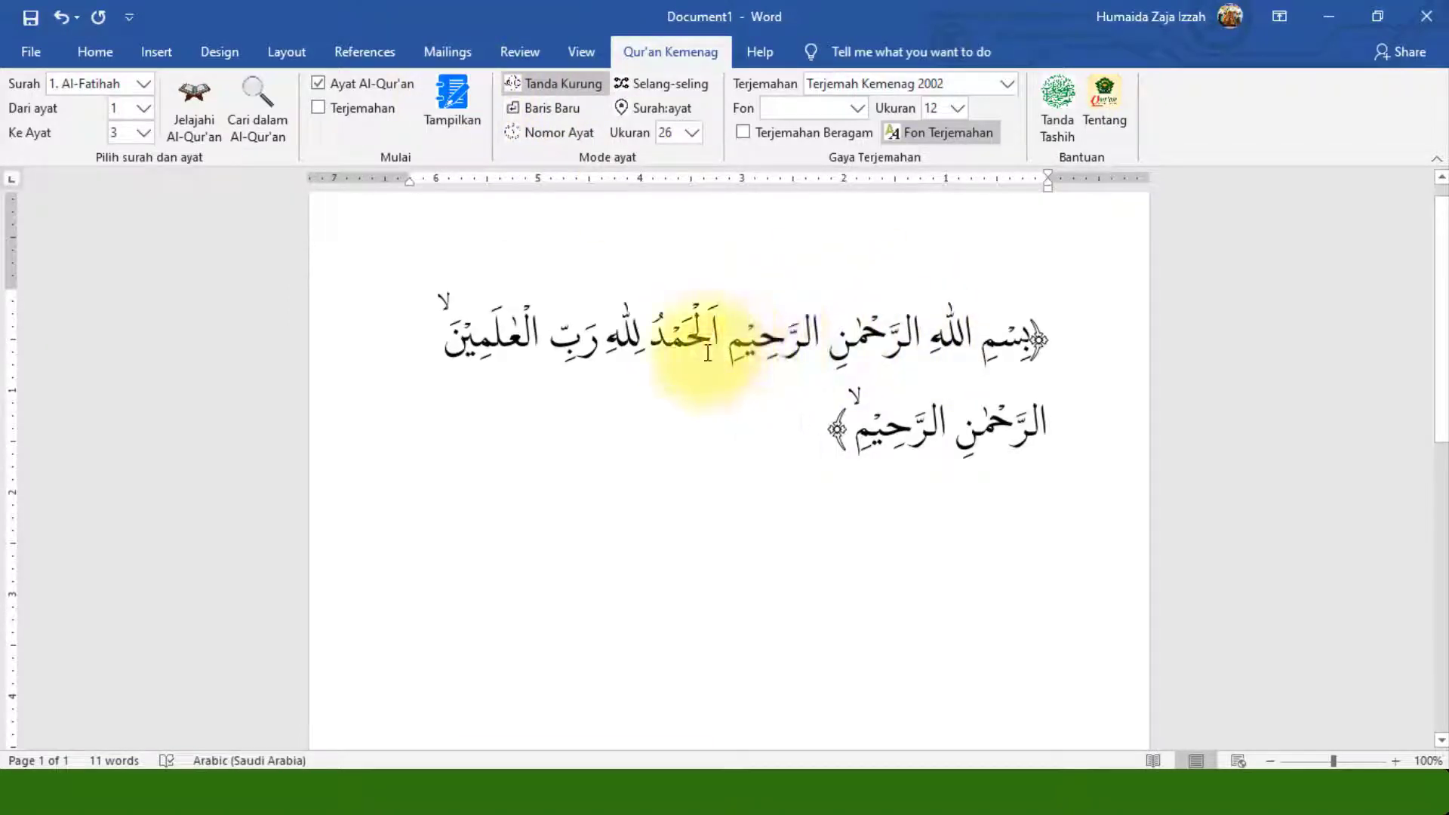
left_click(689, 396)
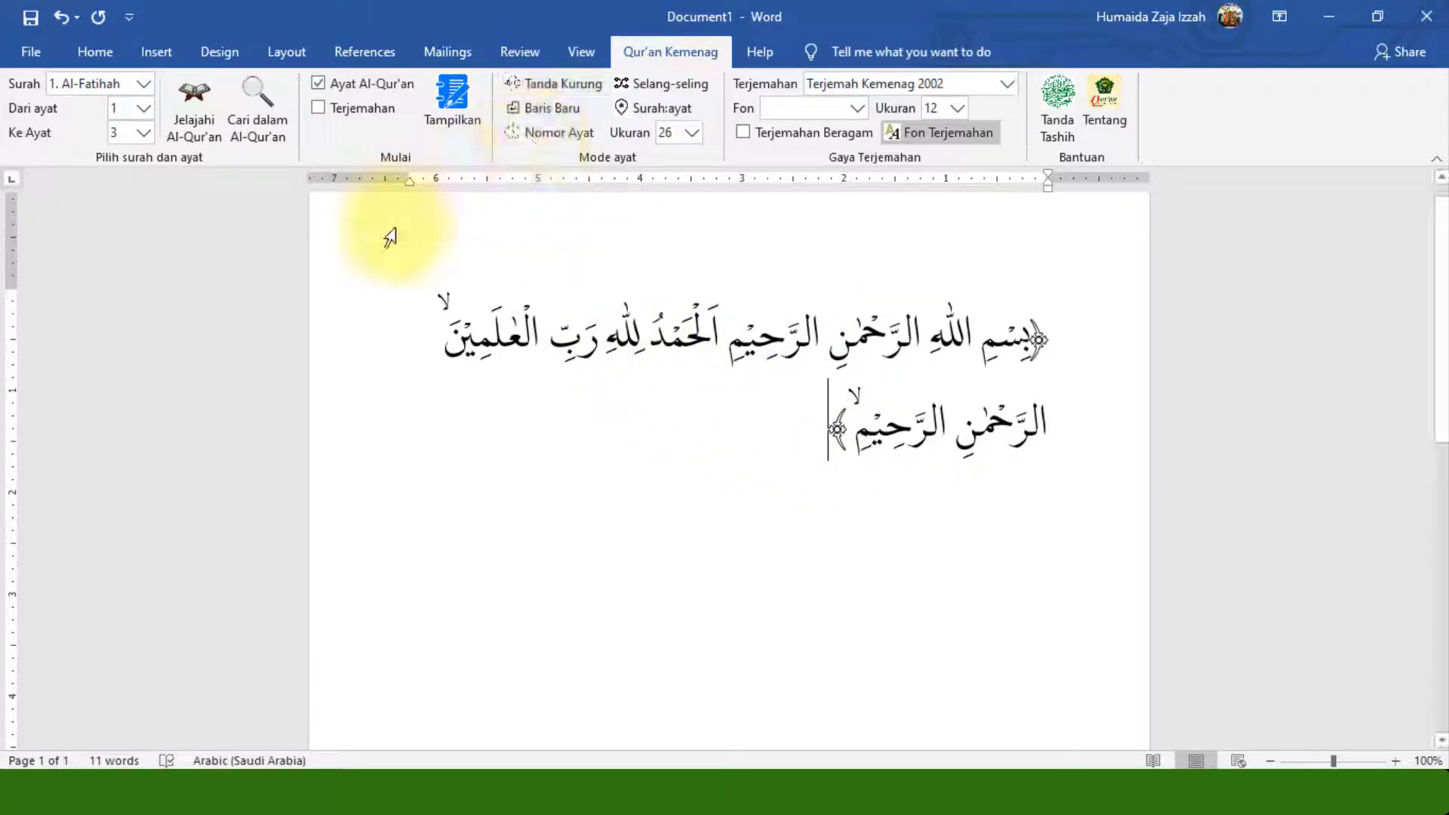
Delete the bracketed verses, reinsert the three verses with Tanda Kurung off, and clear the document.
key("ctrl+a")
key("Delete")
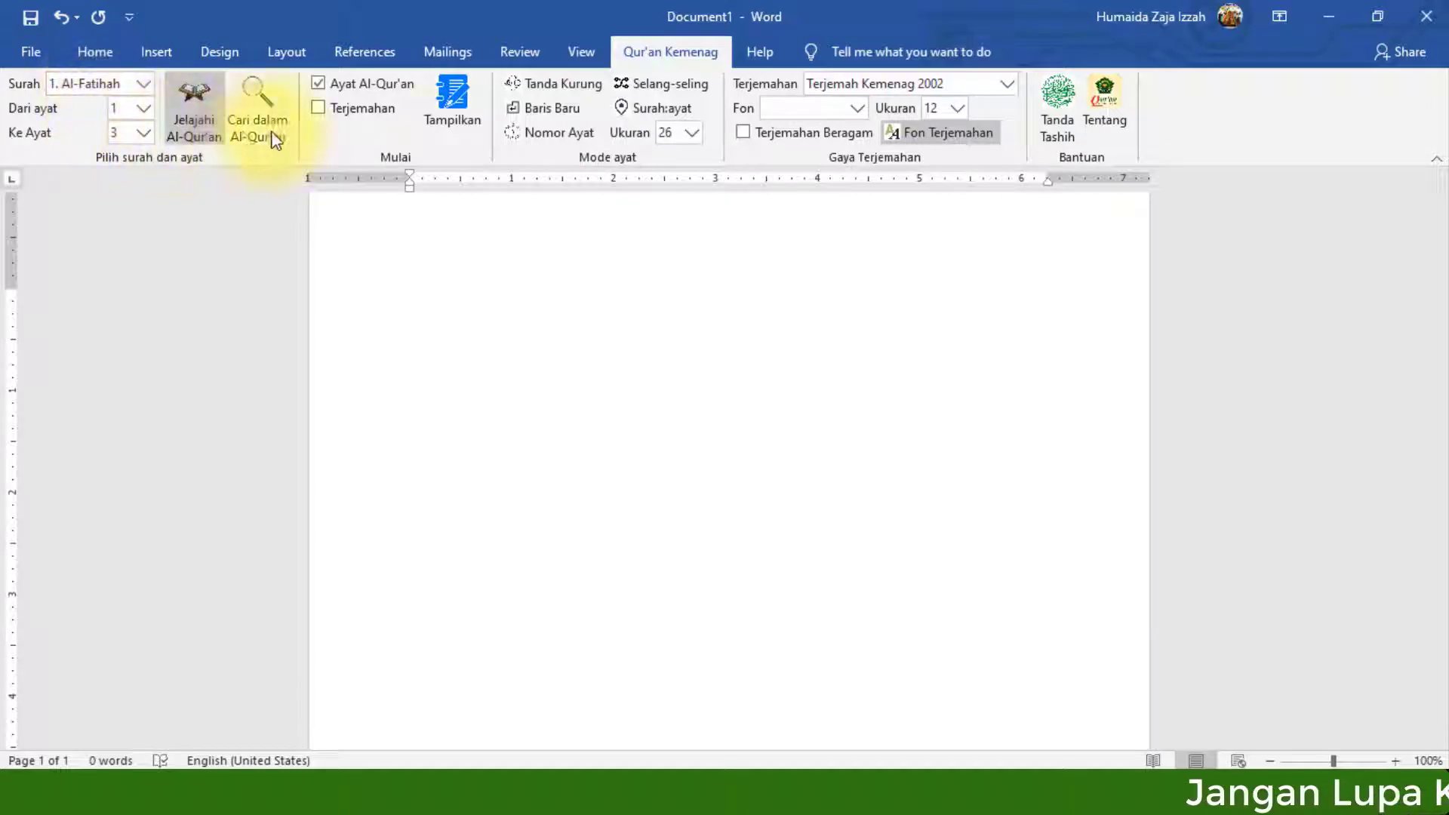
left_click(448, 100)
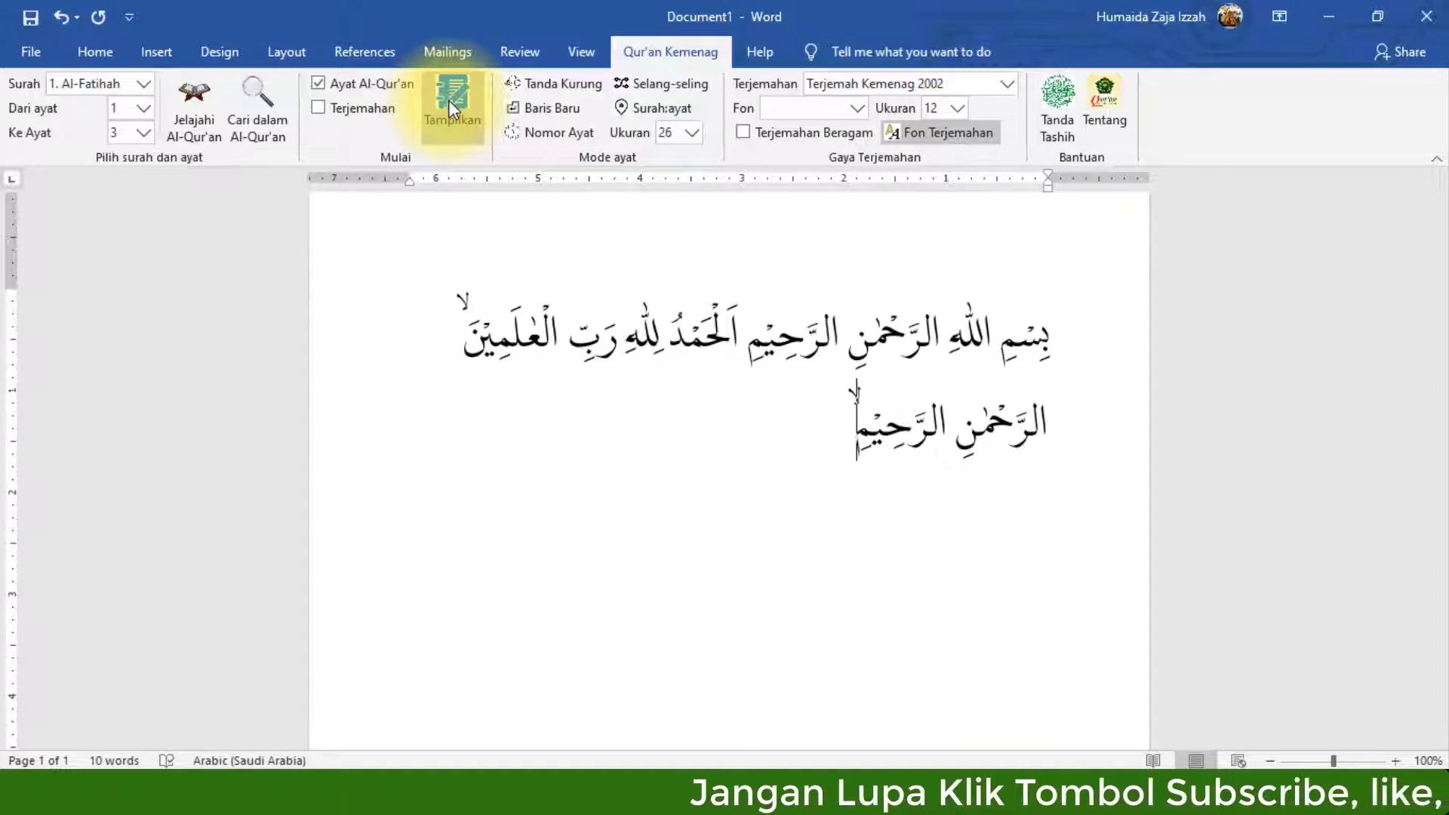
key("ctrl+a")
key("Delete")
Enable Baris Baru, insert the three verses each on its own line, and delete all the text.
left_click(544, 109)
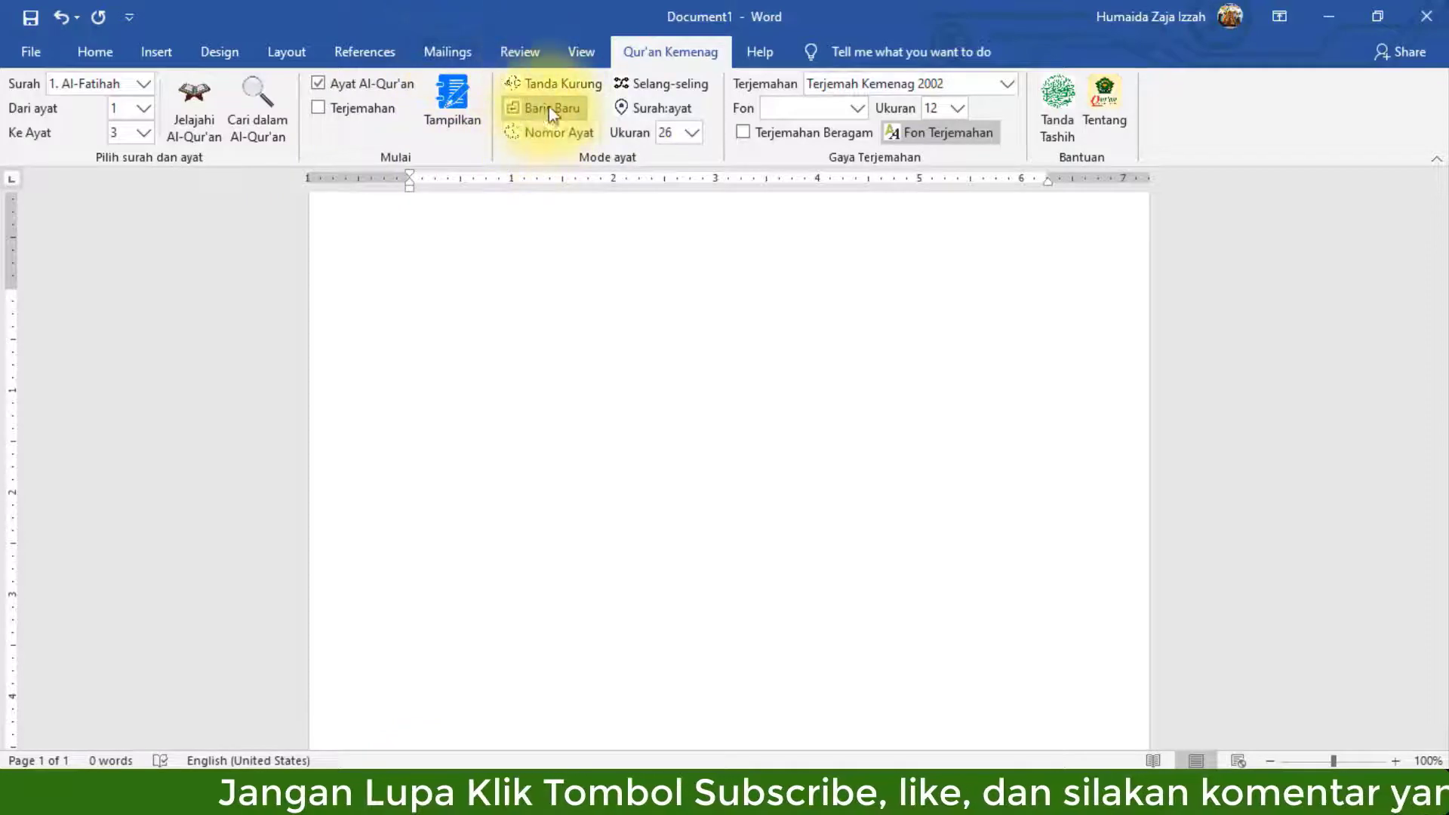
left_click(446, 98)
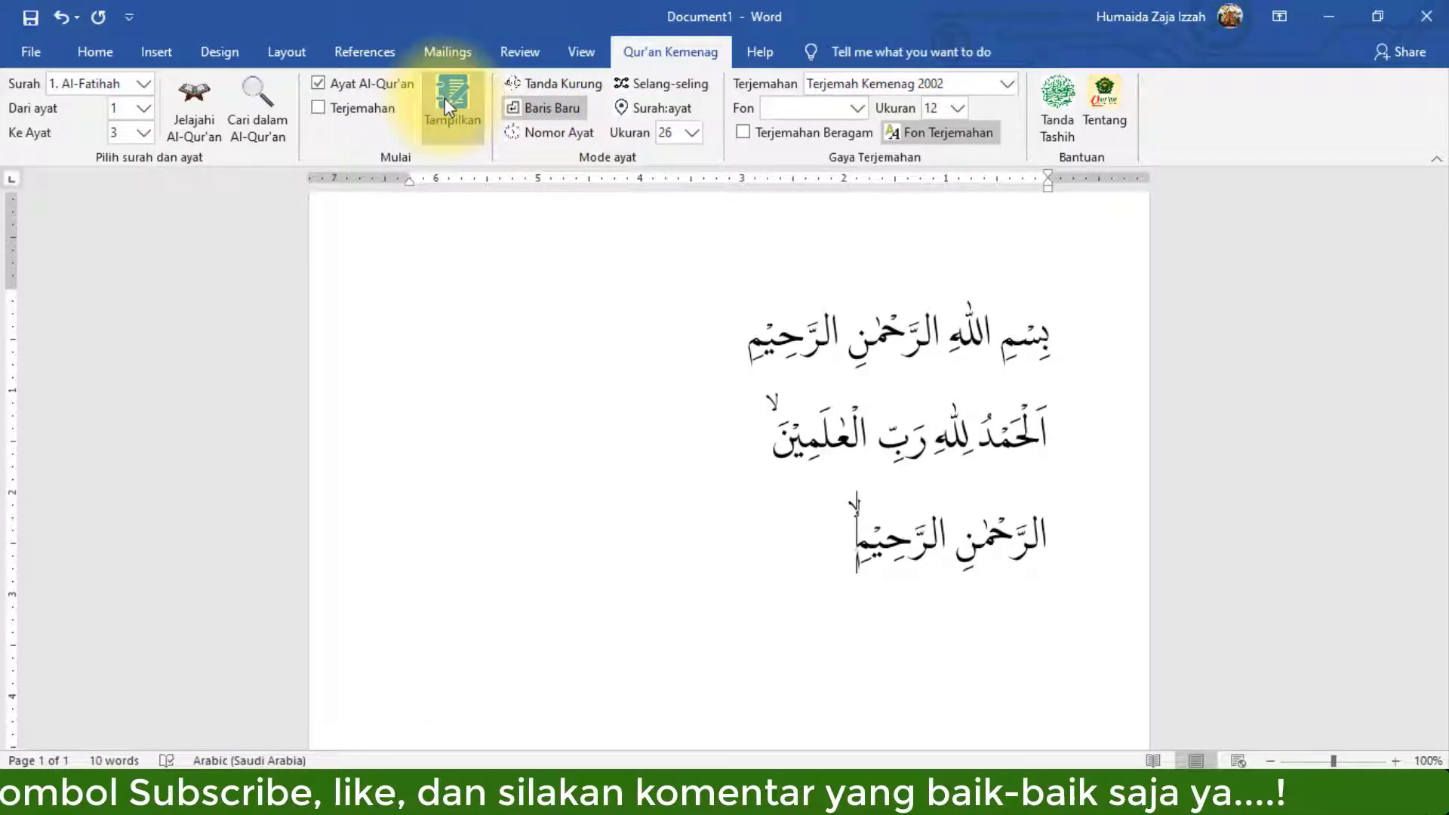
key("ctrl+a")
key("Delete")
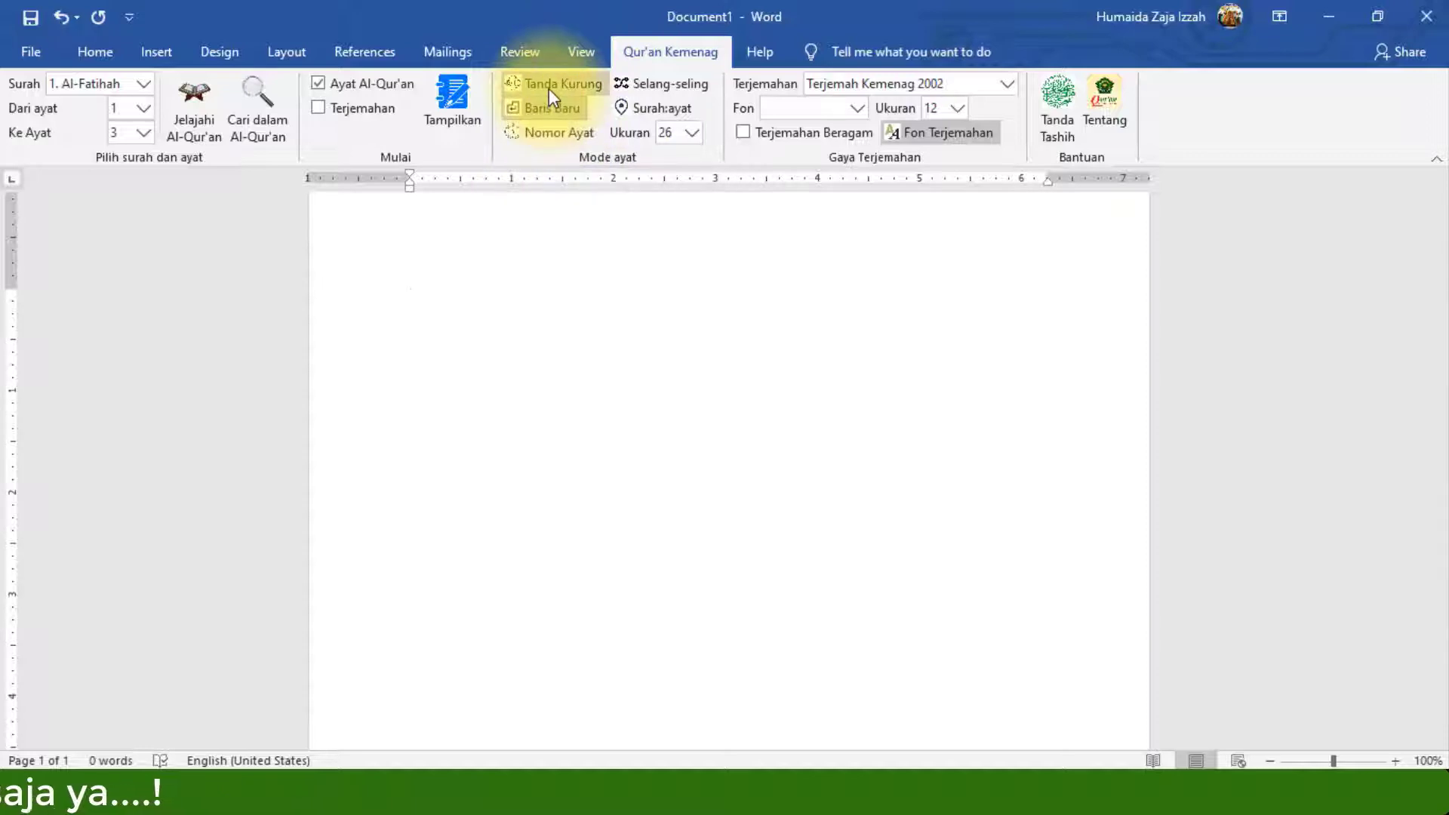
Insert the three verses with Nomor Ayat on and Baris Baru off, clear the page, and disable Nomor Ayat.
left_click(553, 131)
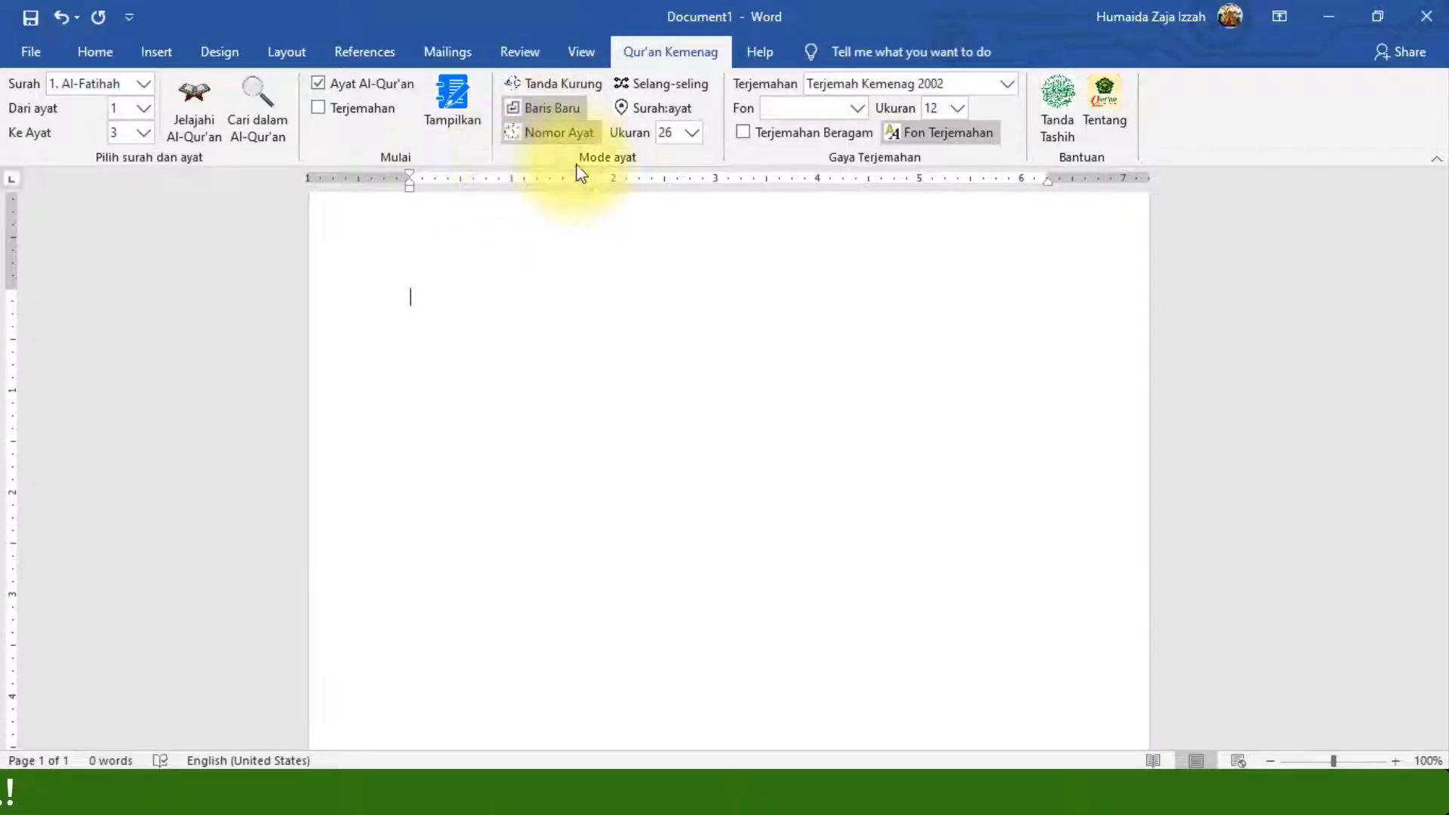
left_click(456, 97)
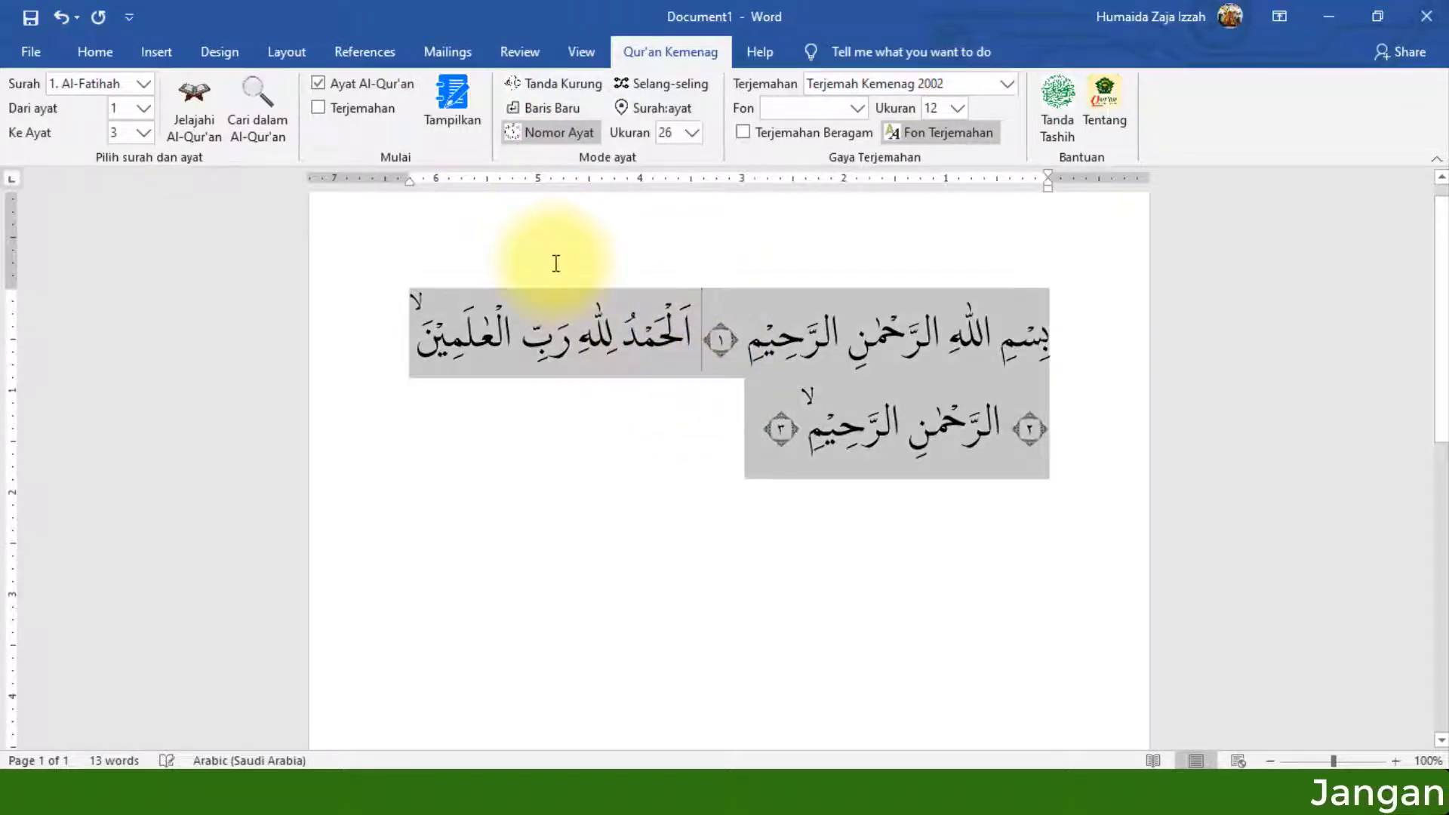
key("ctrl+a")
key("Delete")
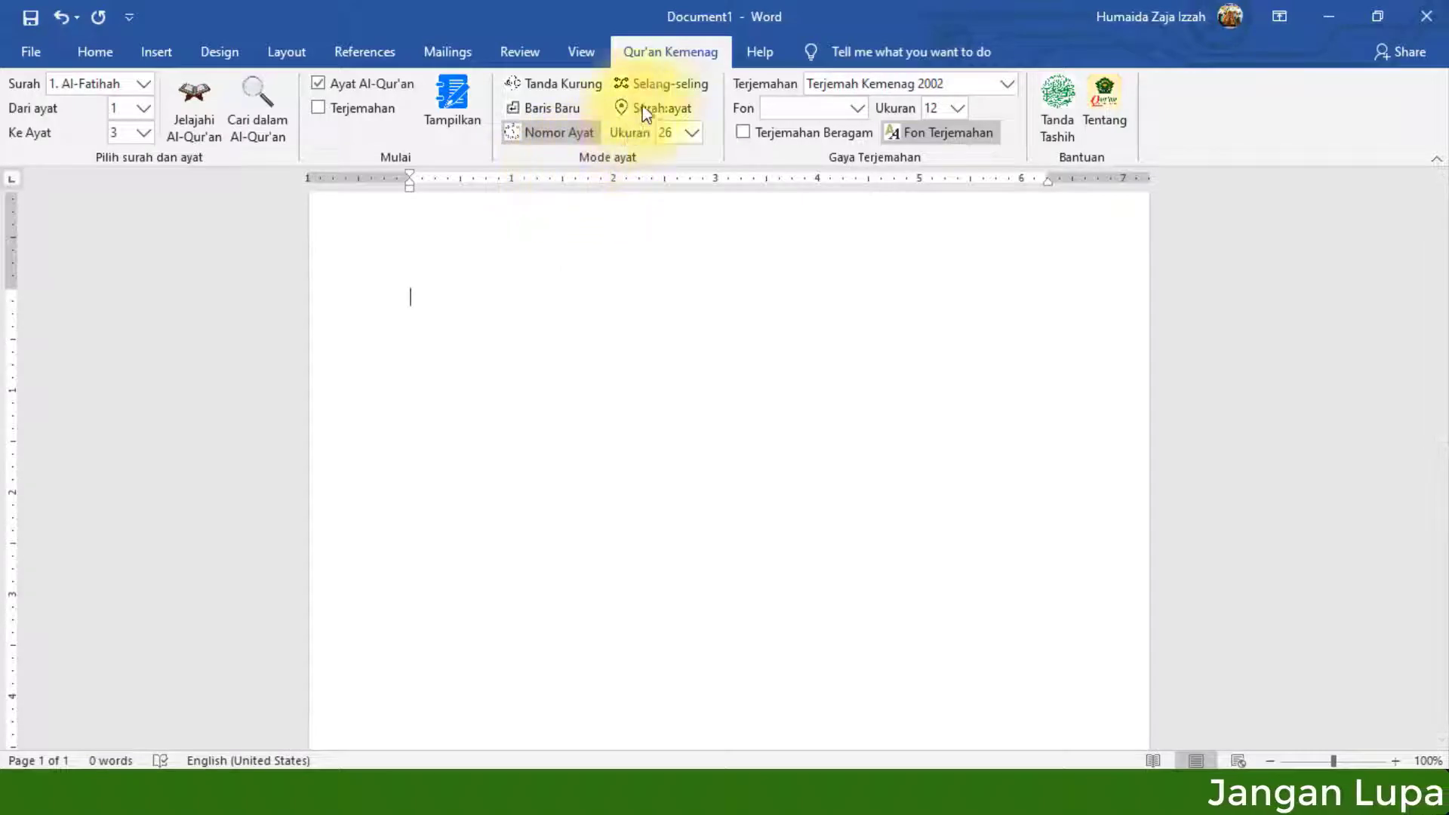
left_click(545, 132)
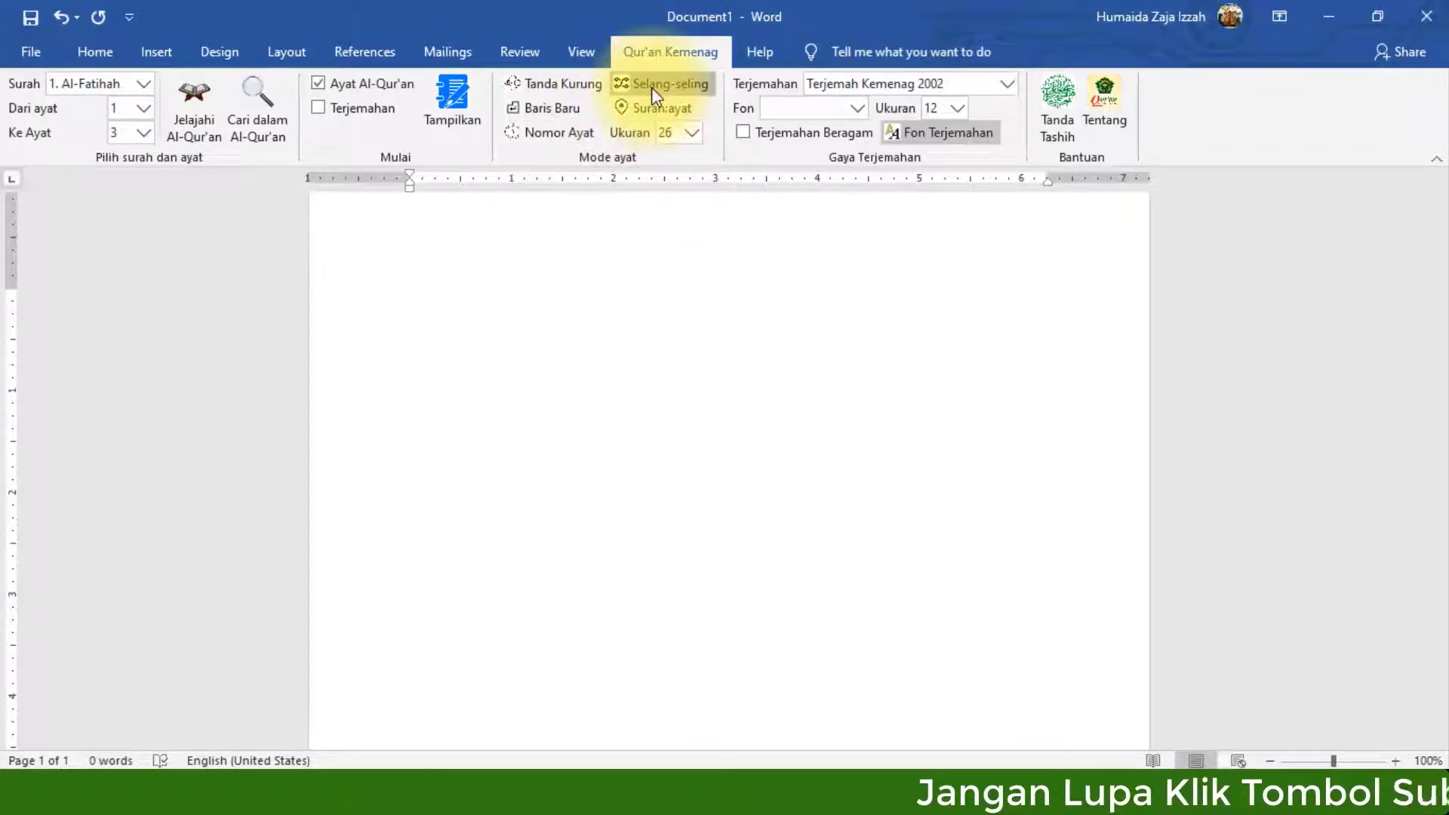
With Selang-seling enabled, insert the three verses without translation, delete them, and reinsert them with Terjemahan enabled.
left_click(453, 98)
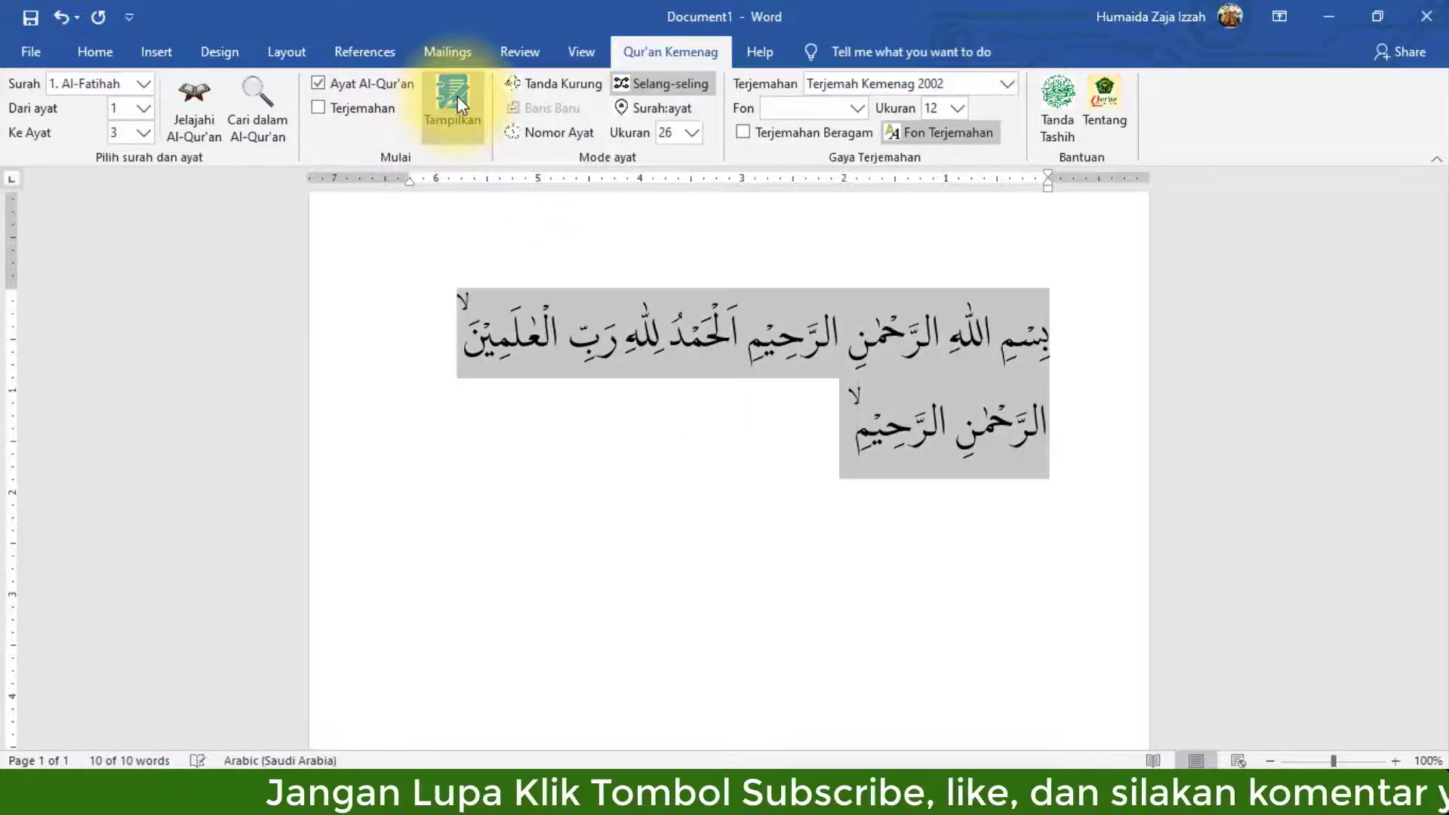
key("Delete")
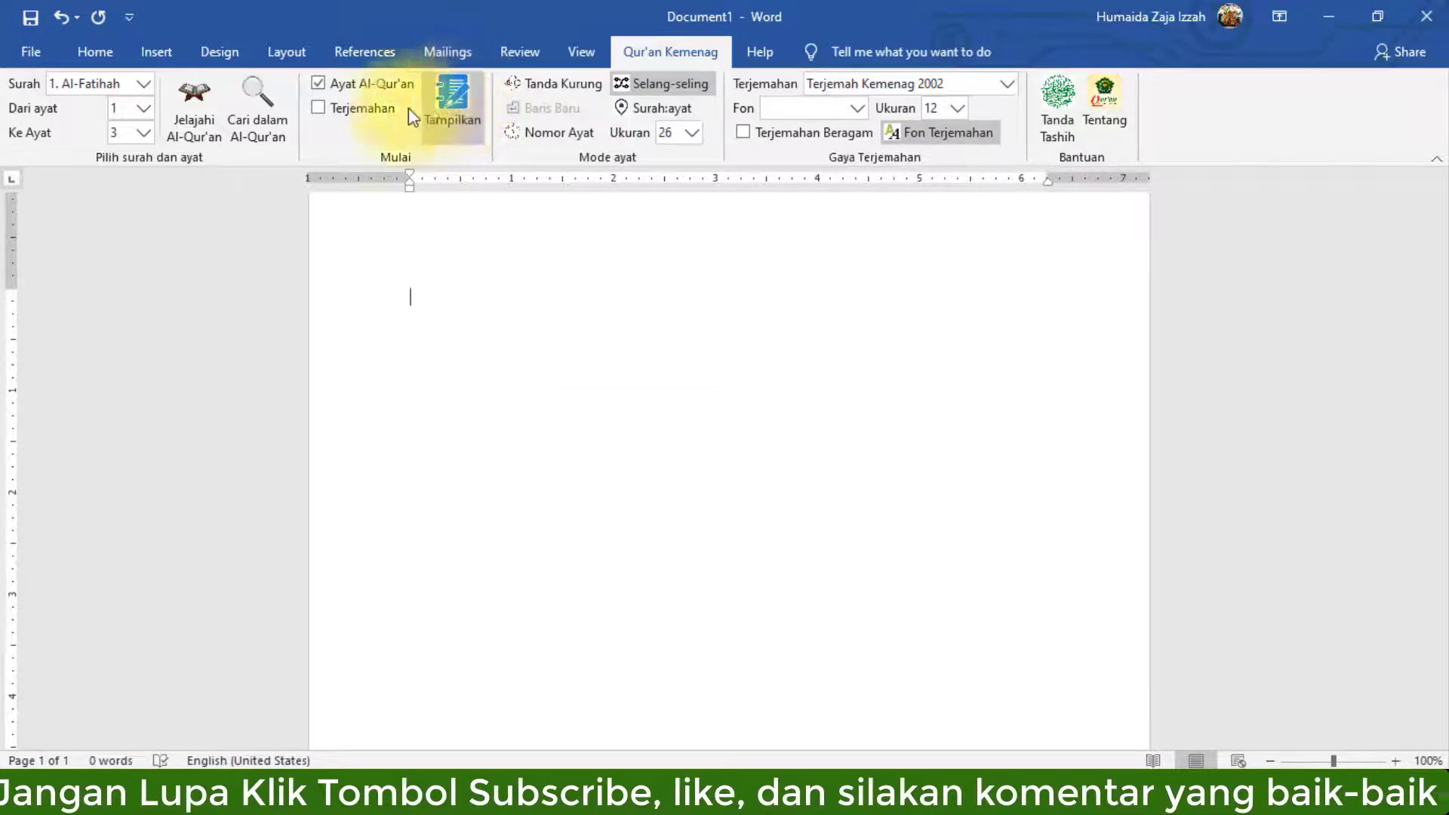
left_click(320, 112)
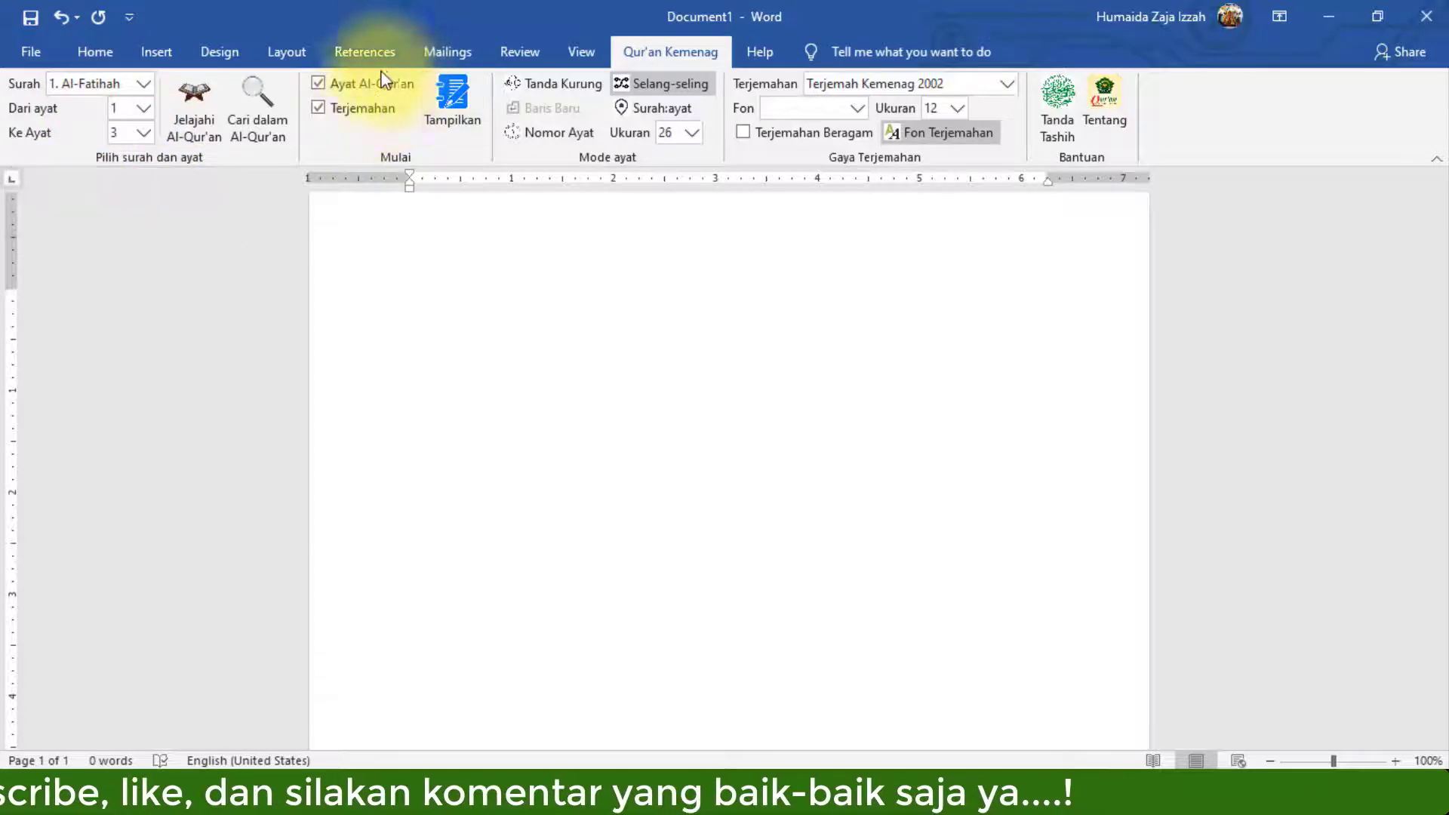
left_click(453, 96)
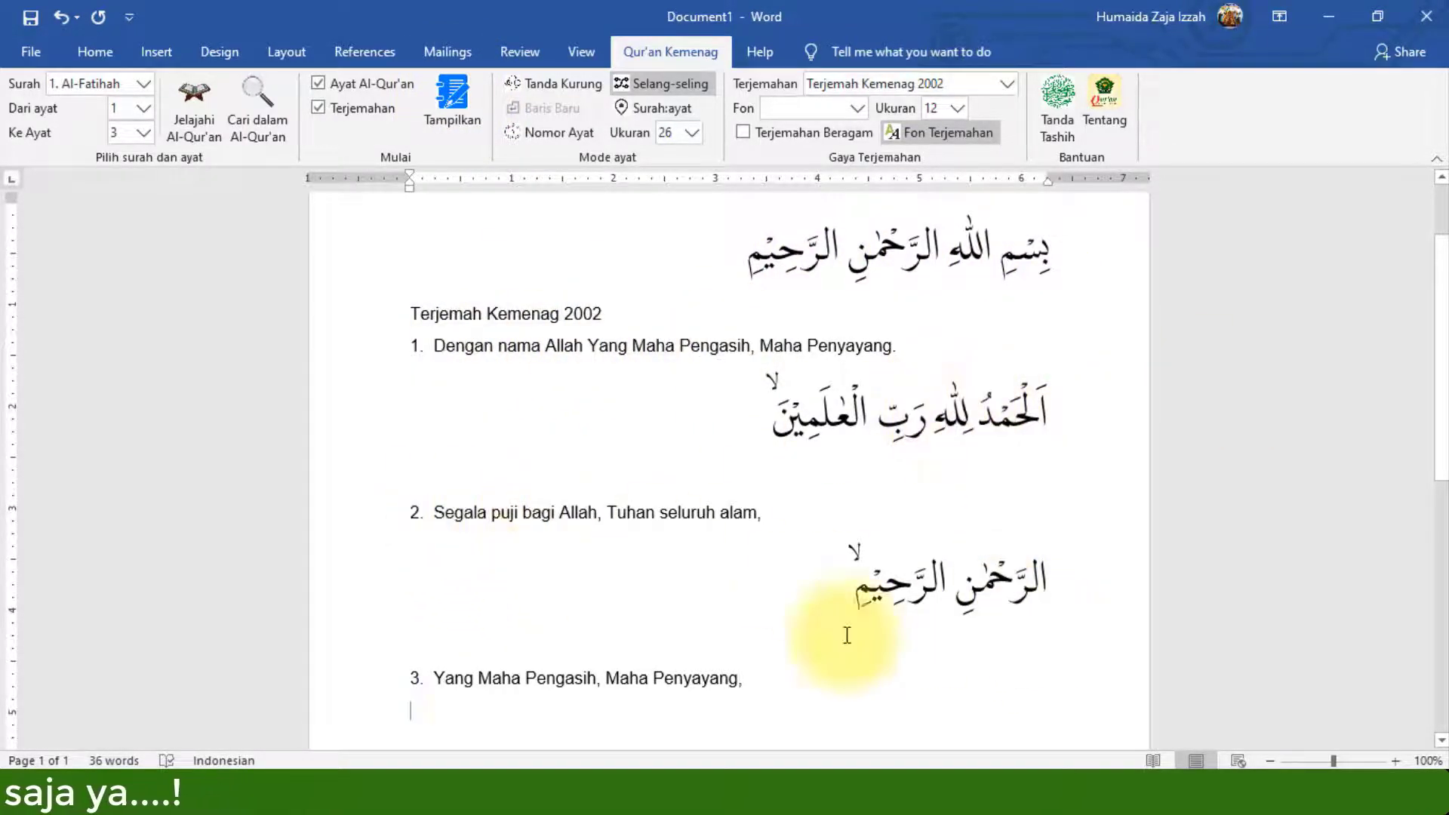
Replace Selang-seling with Surah:ayat, insert the three verses and their translation with the surah reference, and clear the document.
left_click(650, 84)
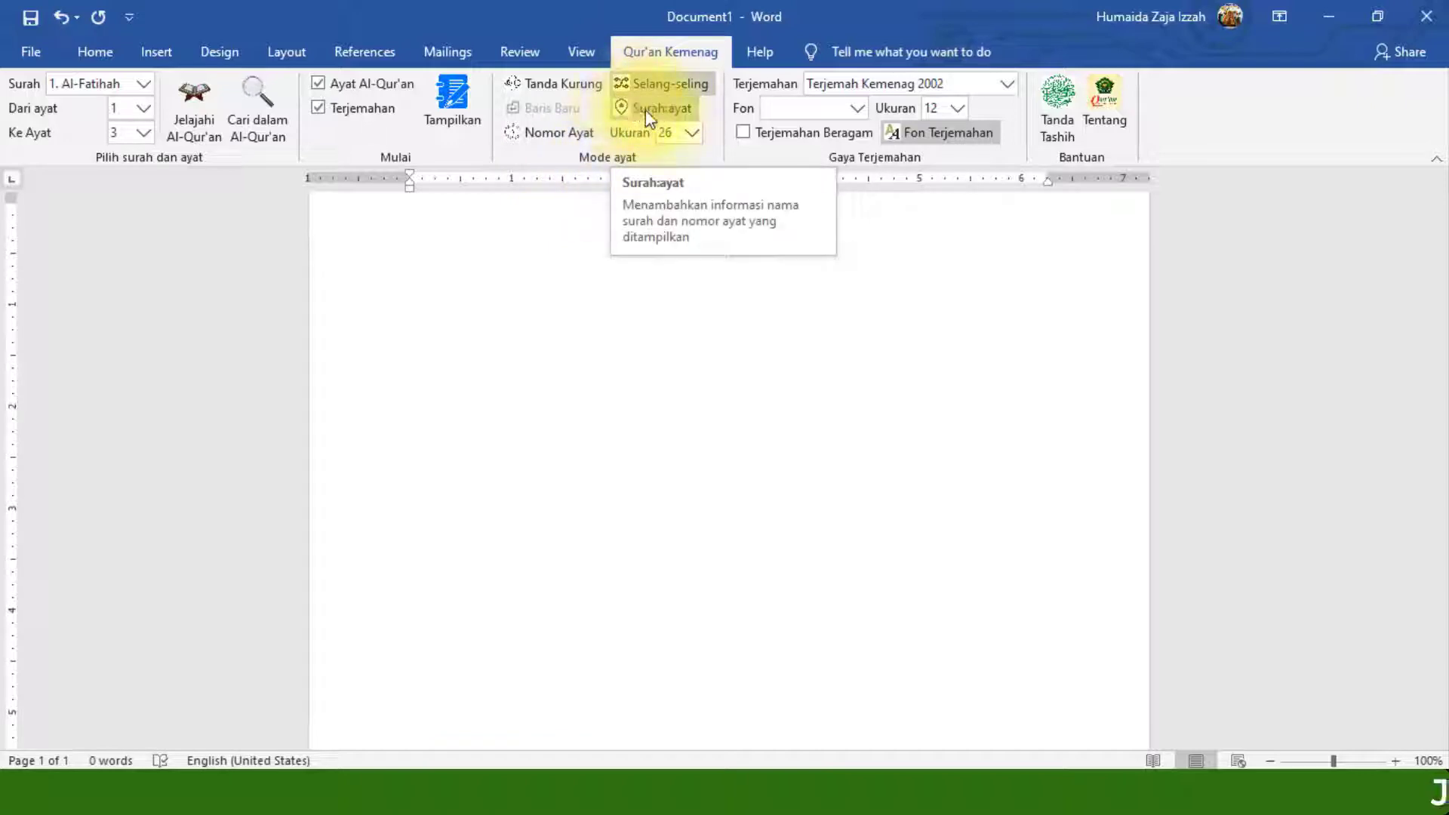
left_click(649, 82)
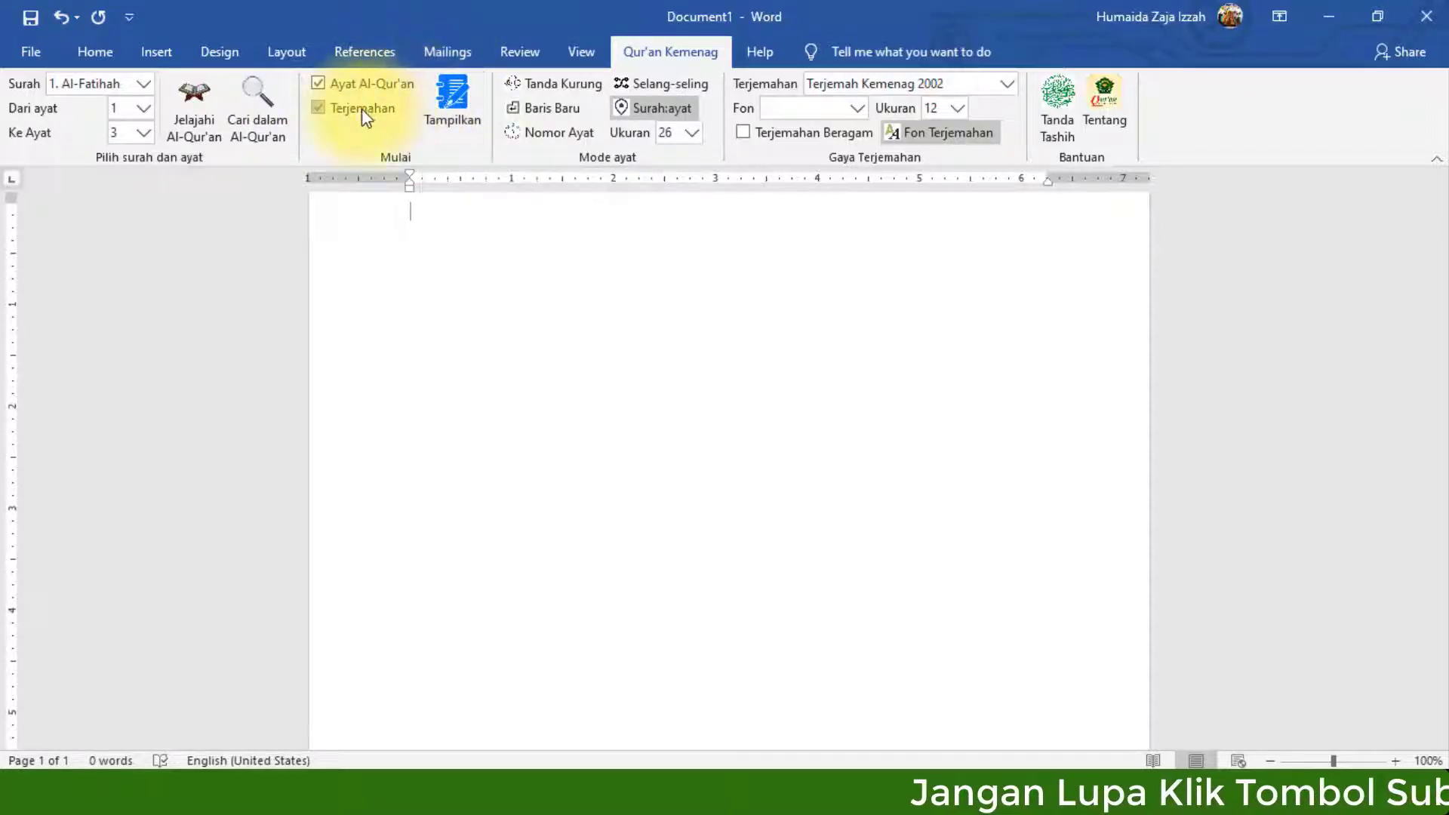
left_click(466, 98)
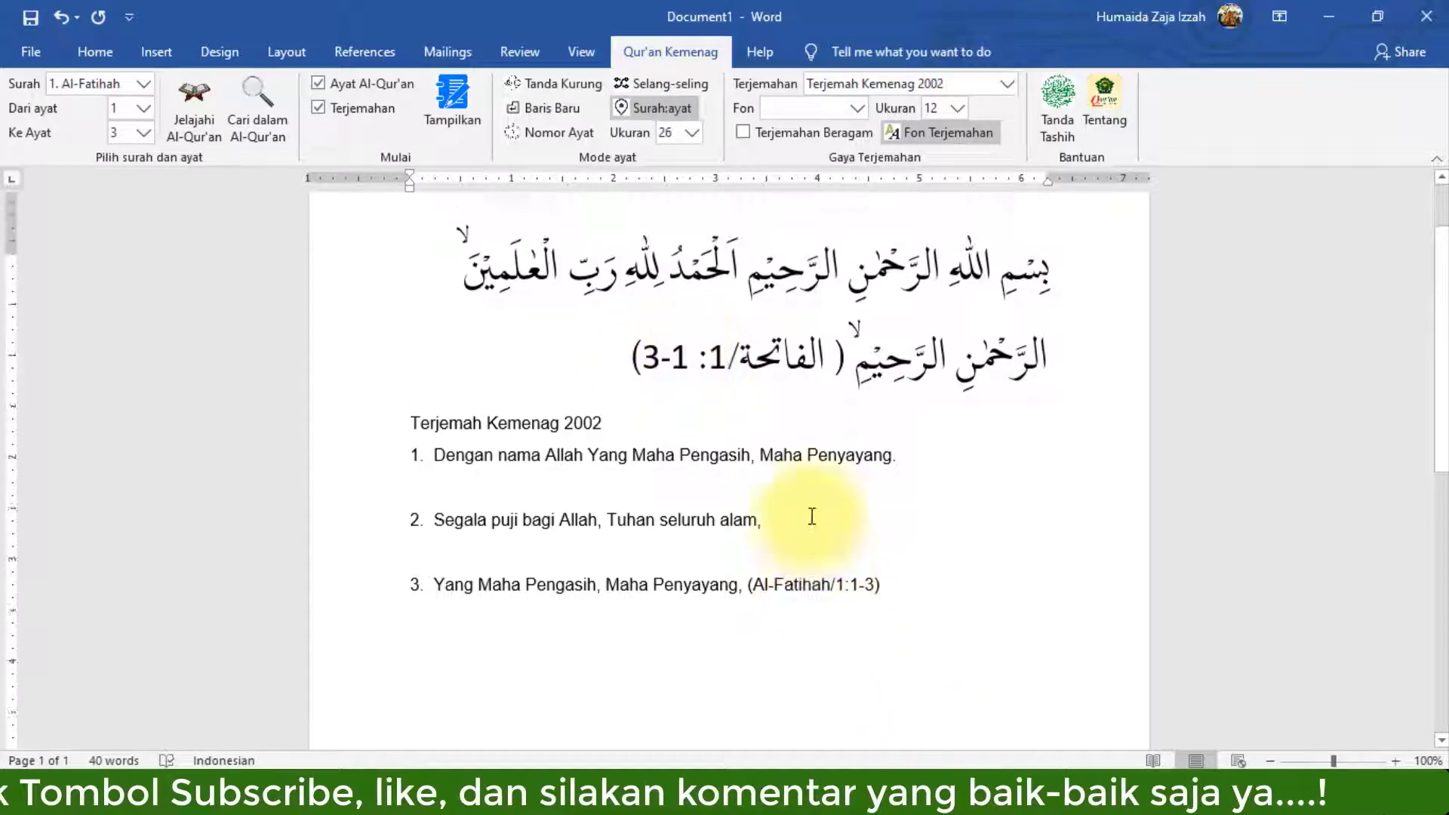
scroll(762, 502, "up", 3)
key("ctrl+a")
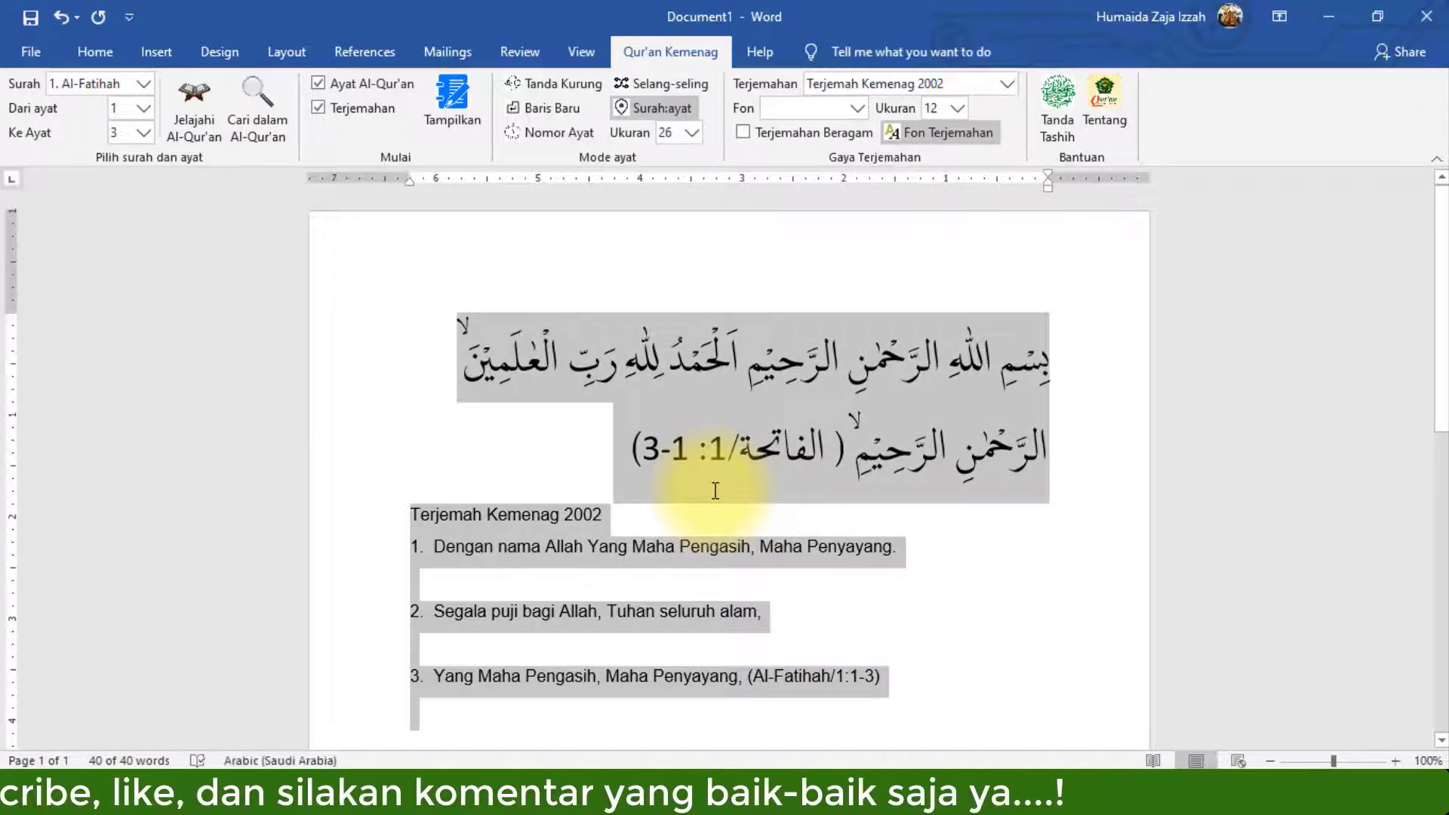
key("Delete")
Insert the three verses with translation and Surah:ayat off, and set the verse Ukuran to 48 with the Arabic text selected.
left_click(655, 108)
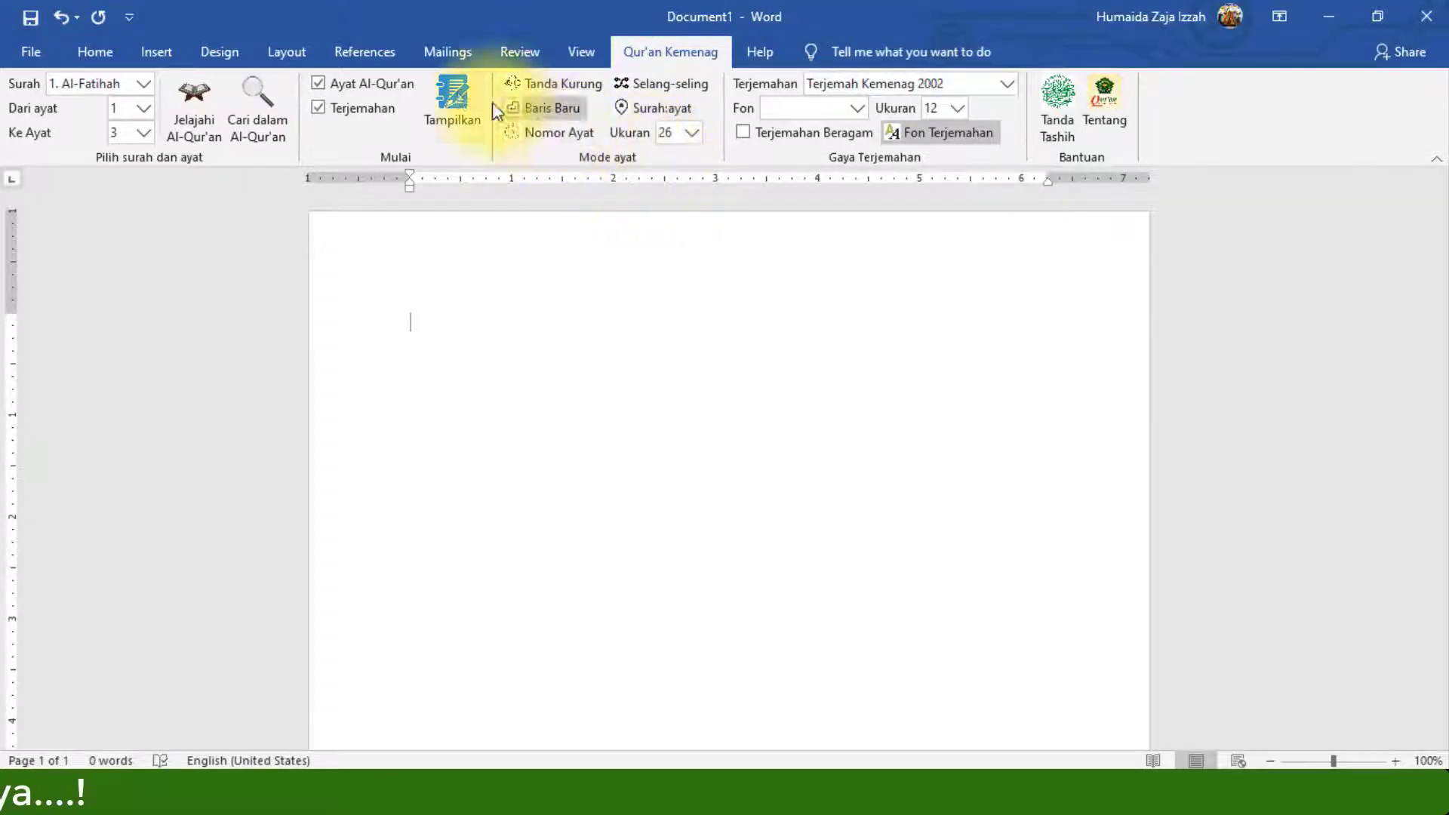
left_click(458, 92)
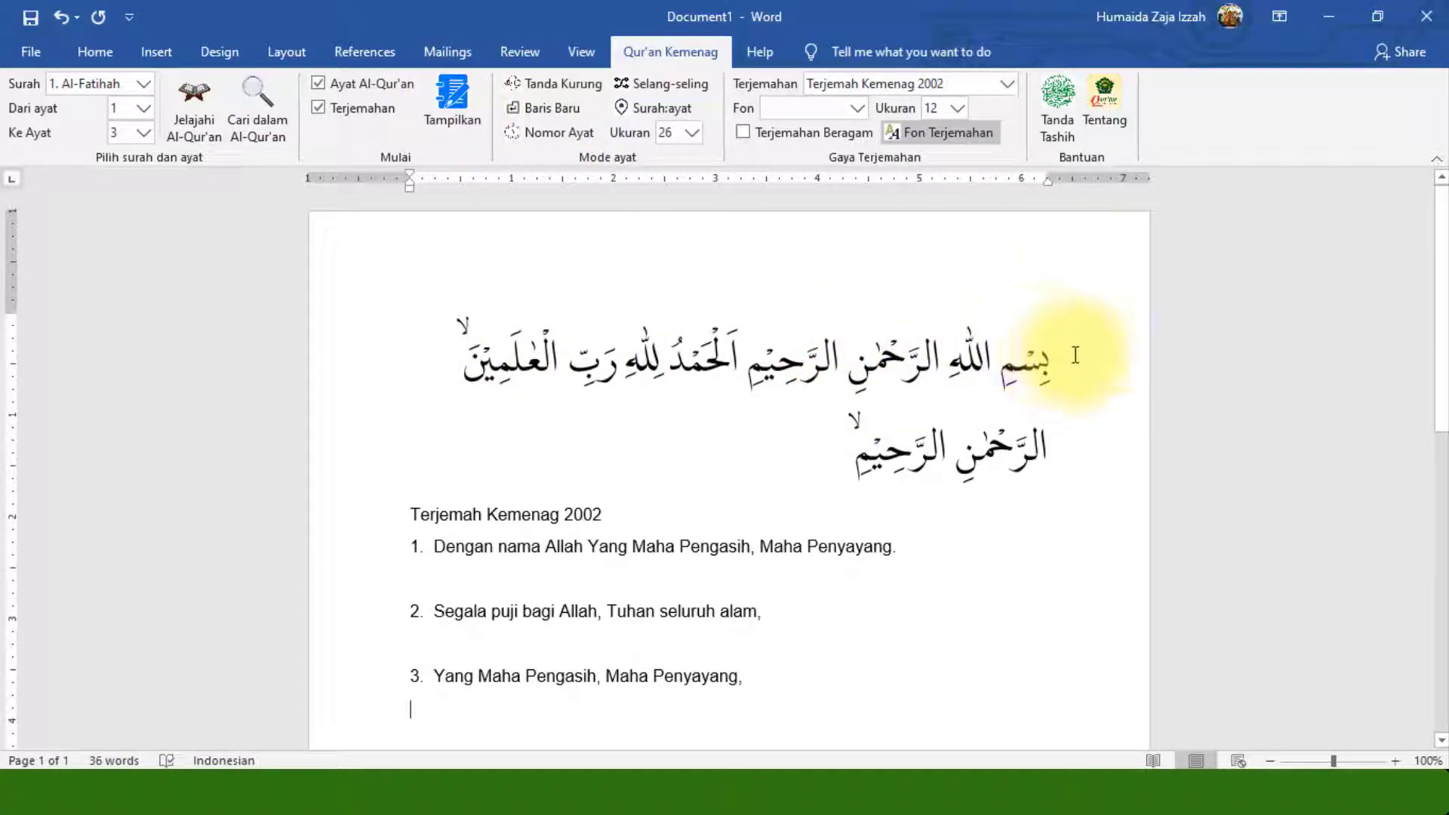
left_click_drag(1076, 355, 860, 462)
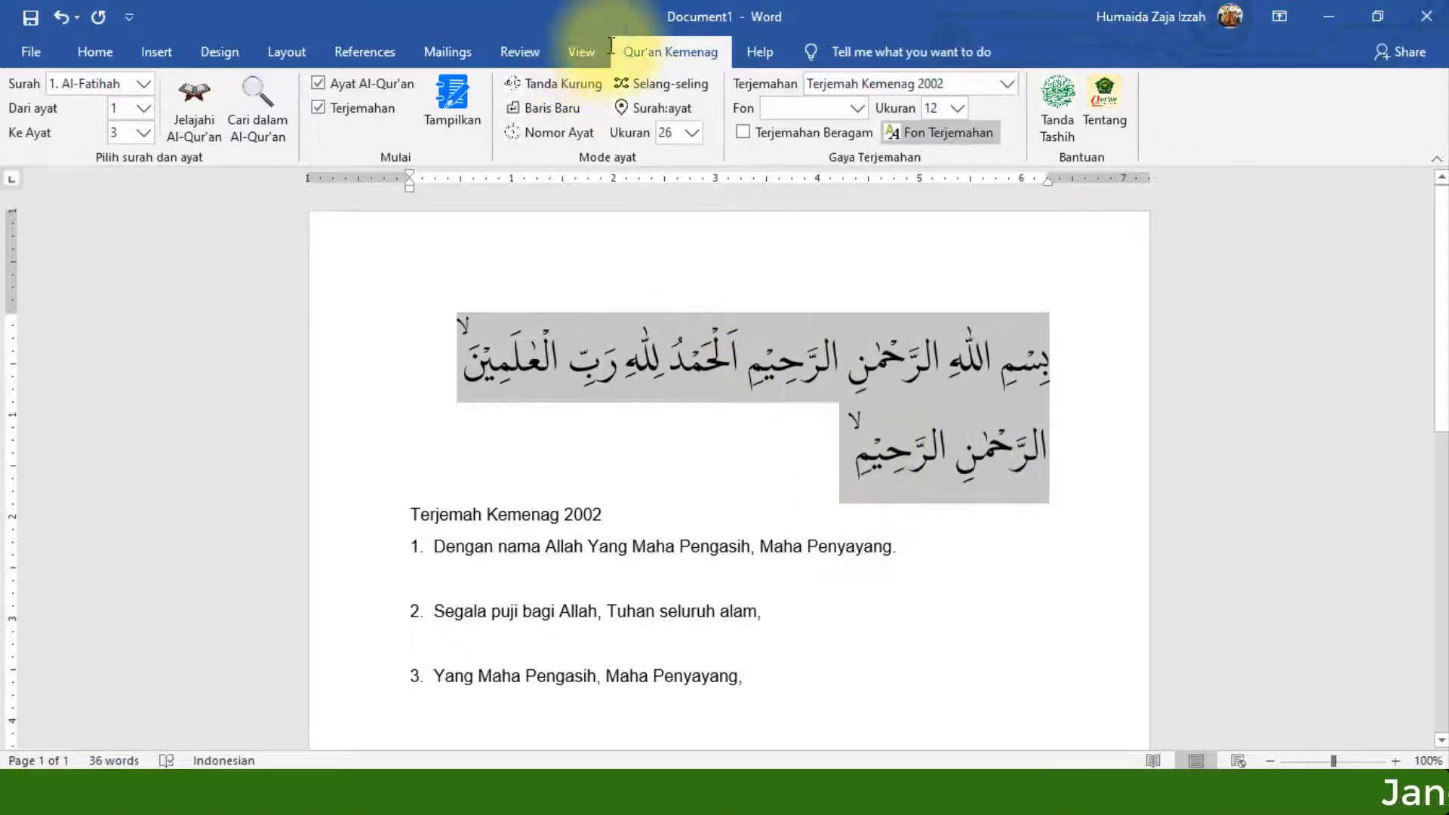
left_click(693, 135)
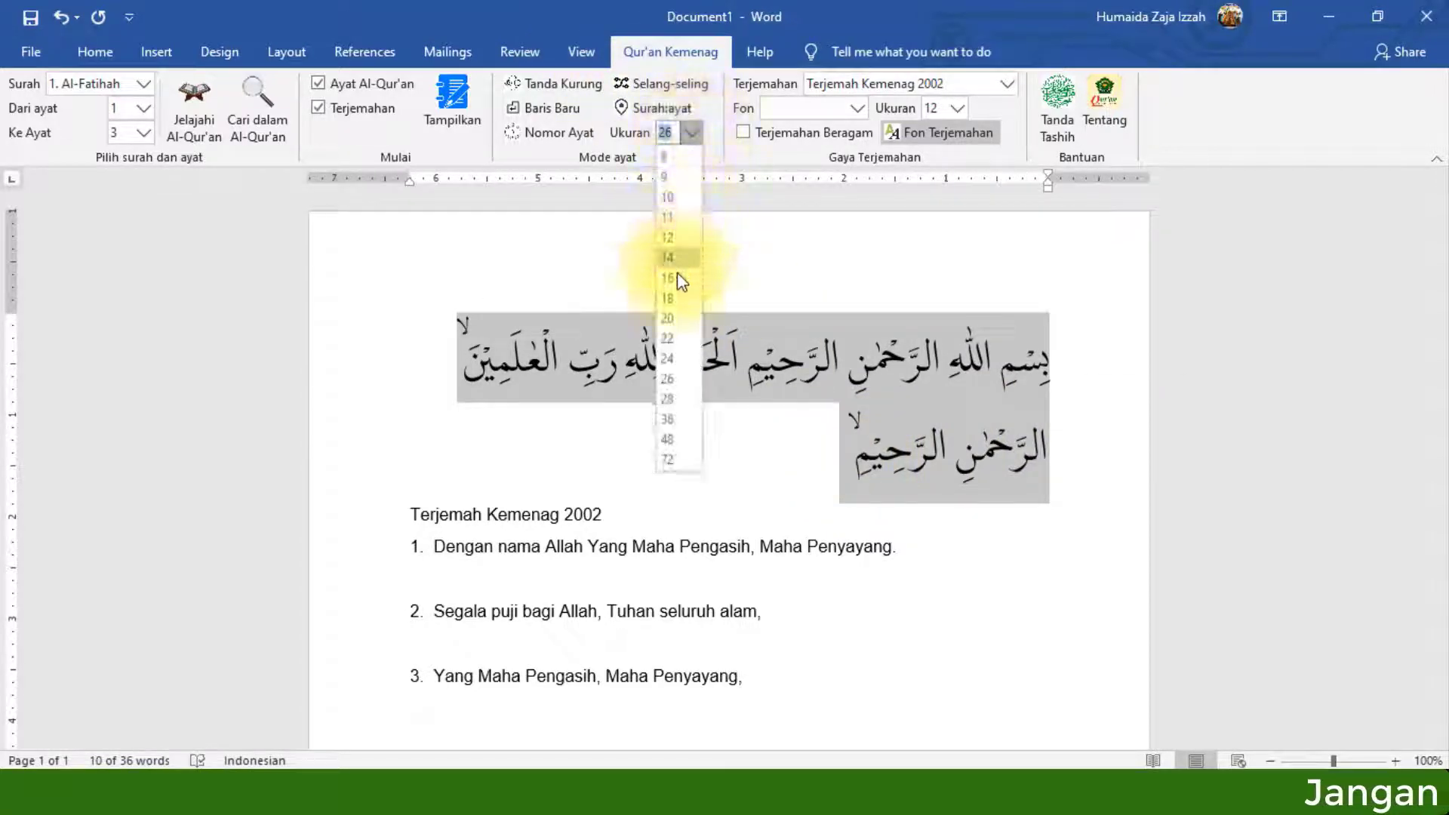
left_click(678, 439)
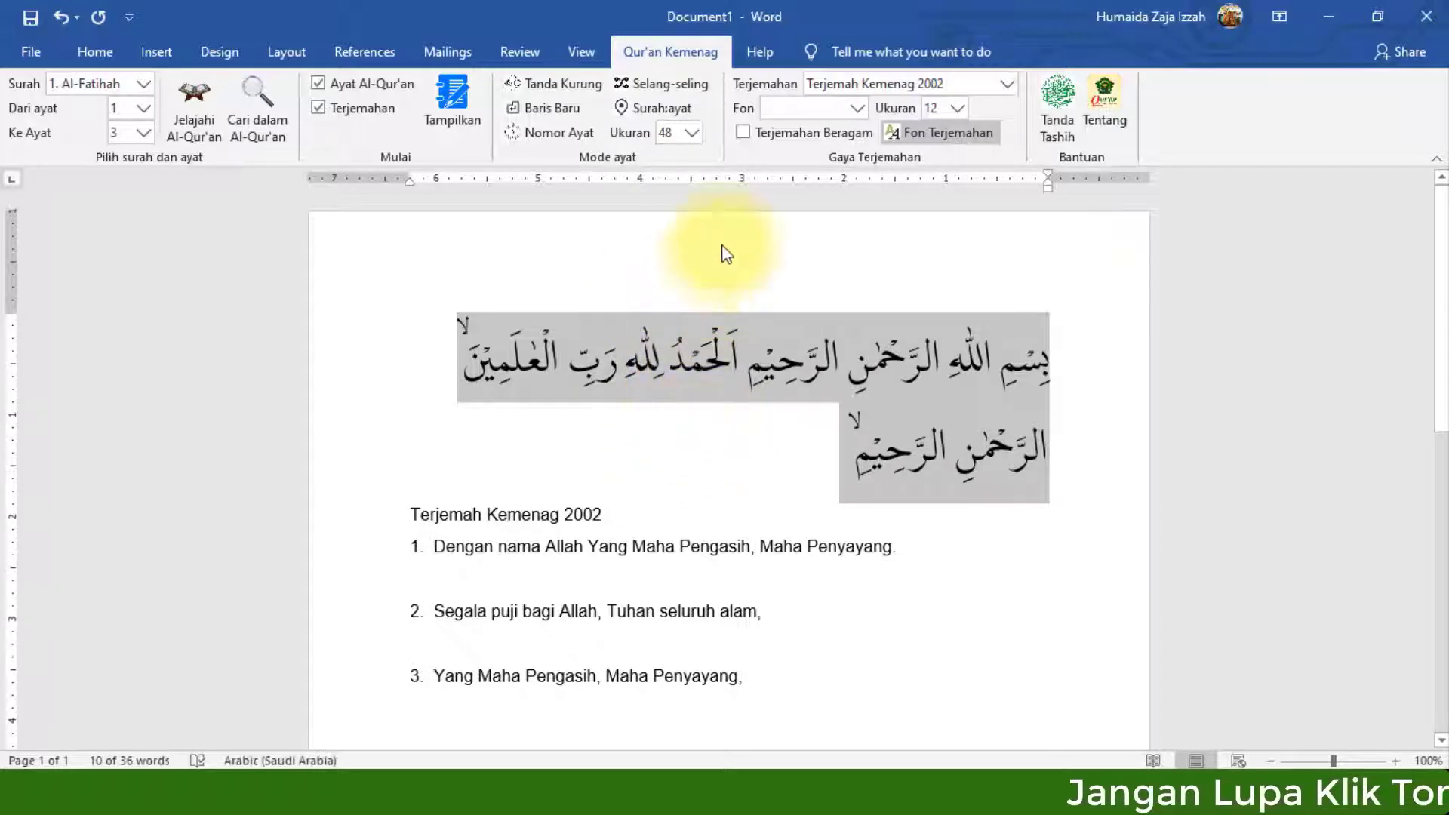
double_click(800, 390)
left_click(799, 390)
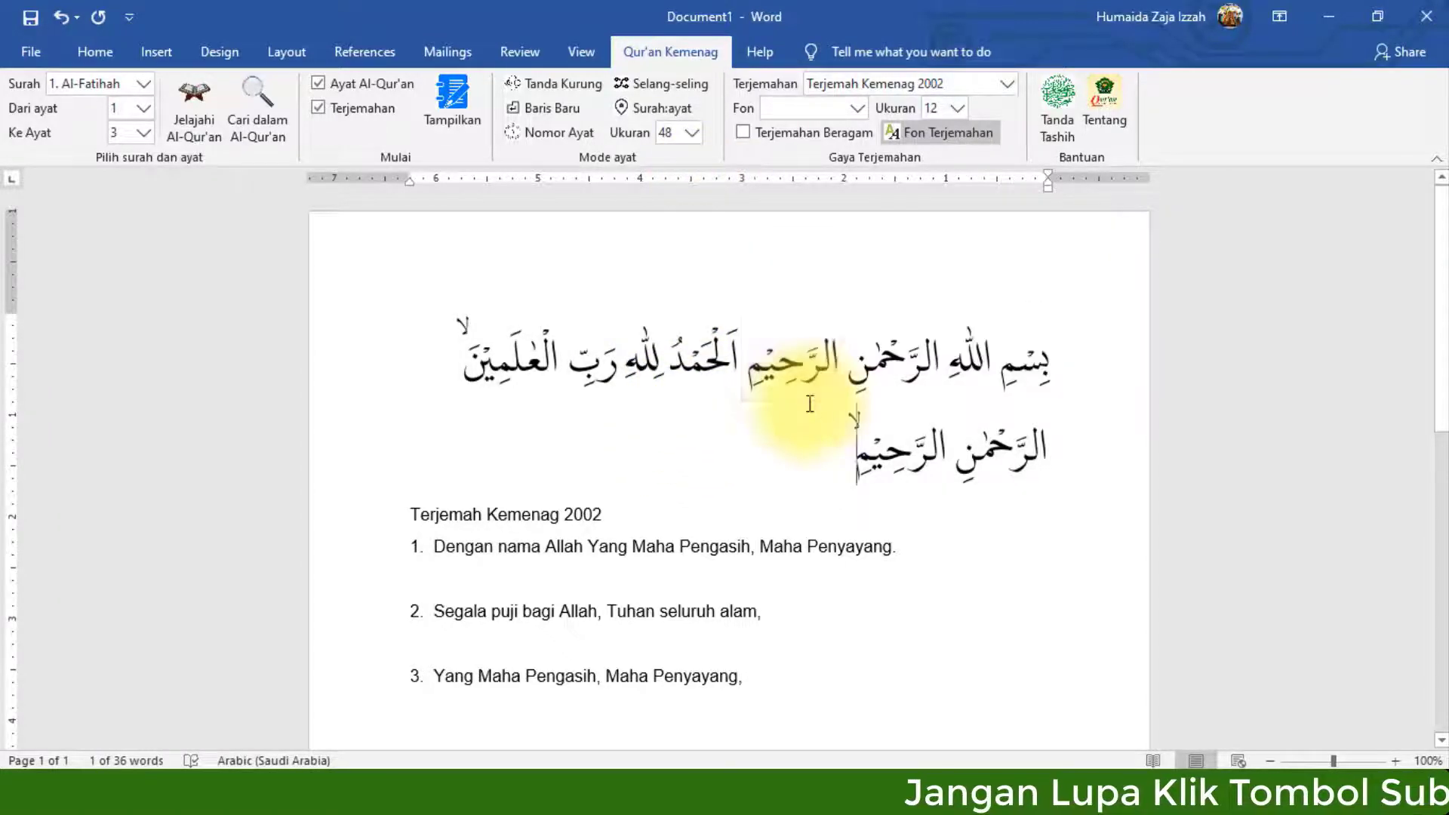
Try again to apply size 48 to the inserted Arabic verses, and clear the document.
left_click_drag(1045, 355, 856, 464)
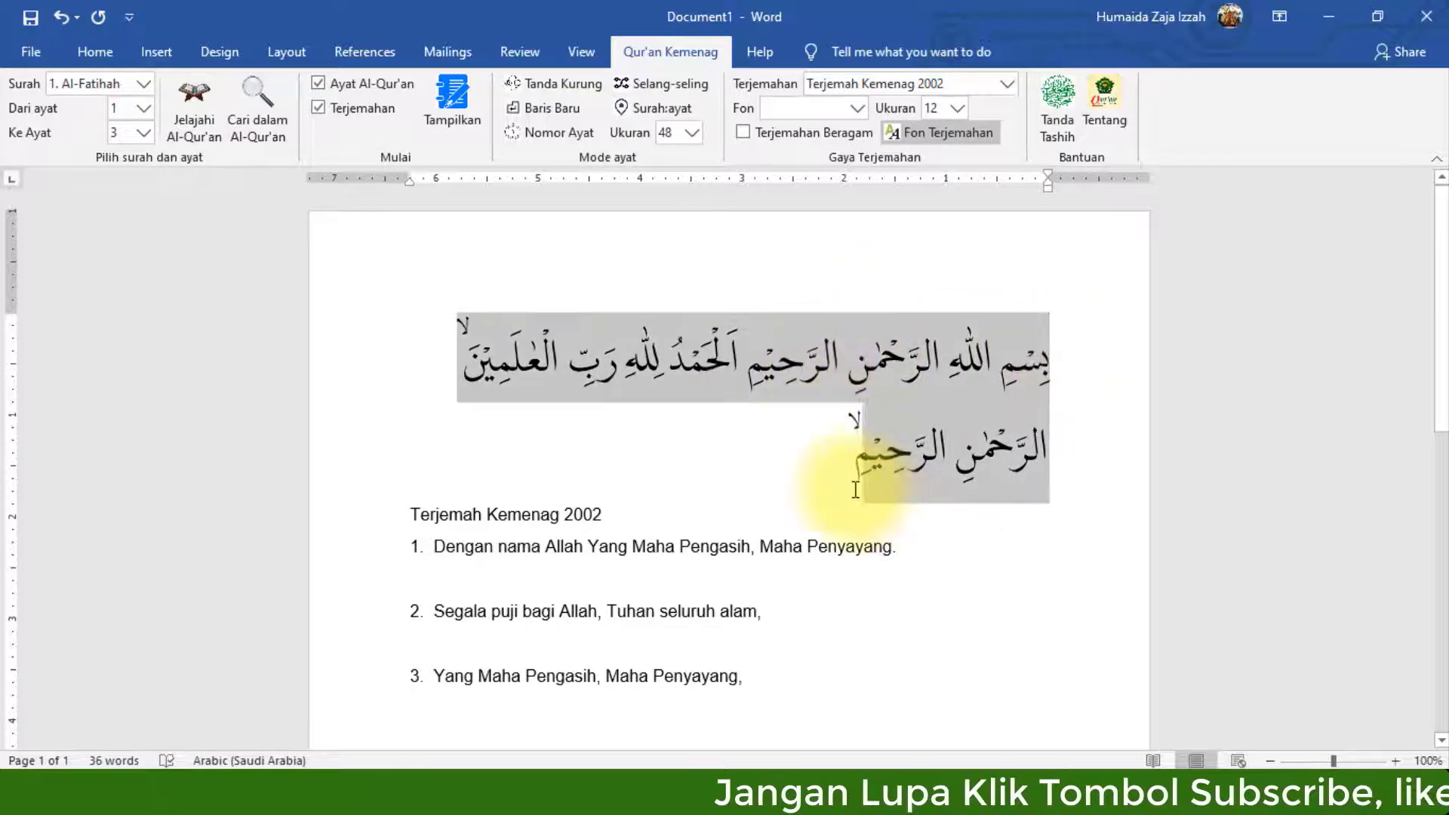
left_click(698, 134)
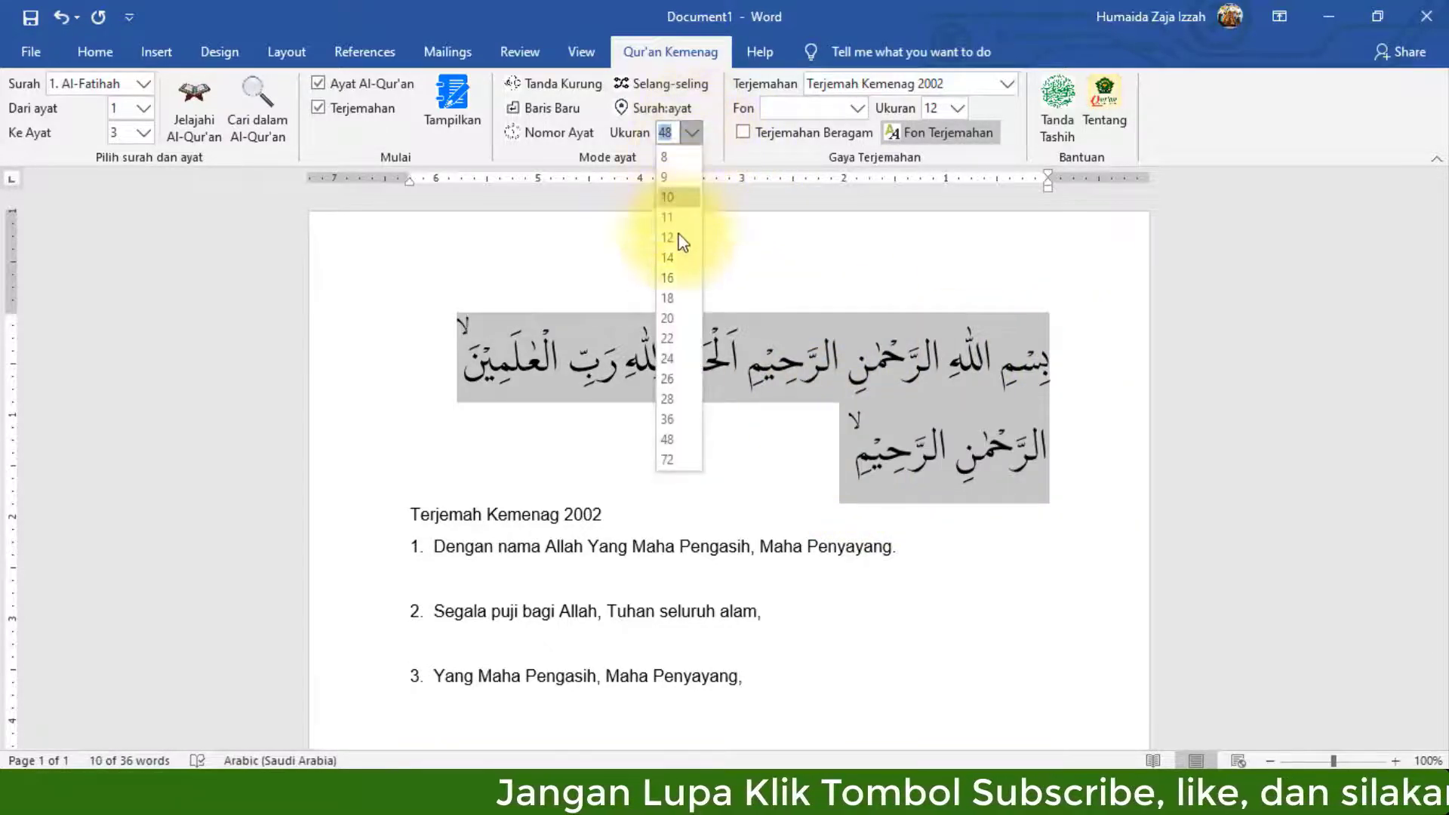
left_click(681, 445)
left_click(736, 474)
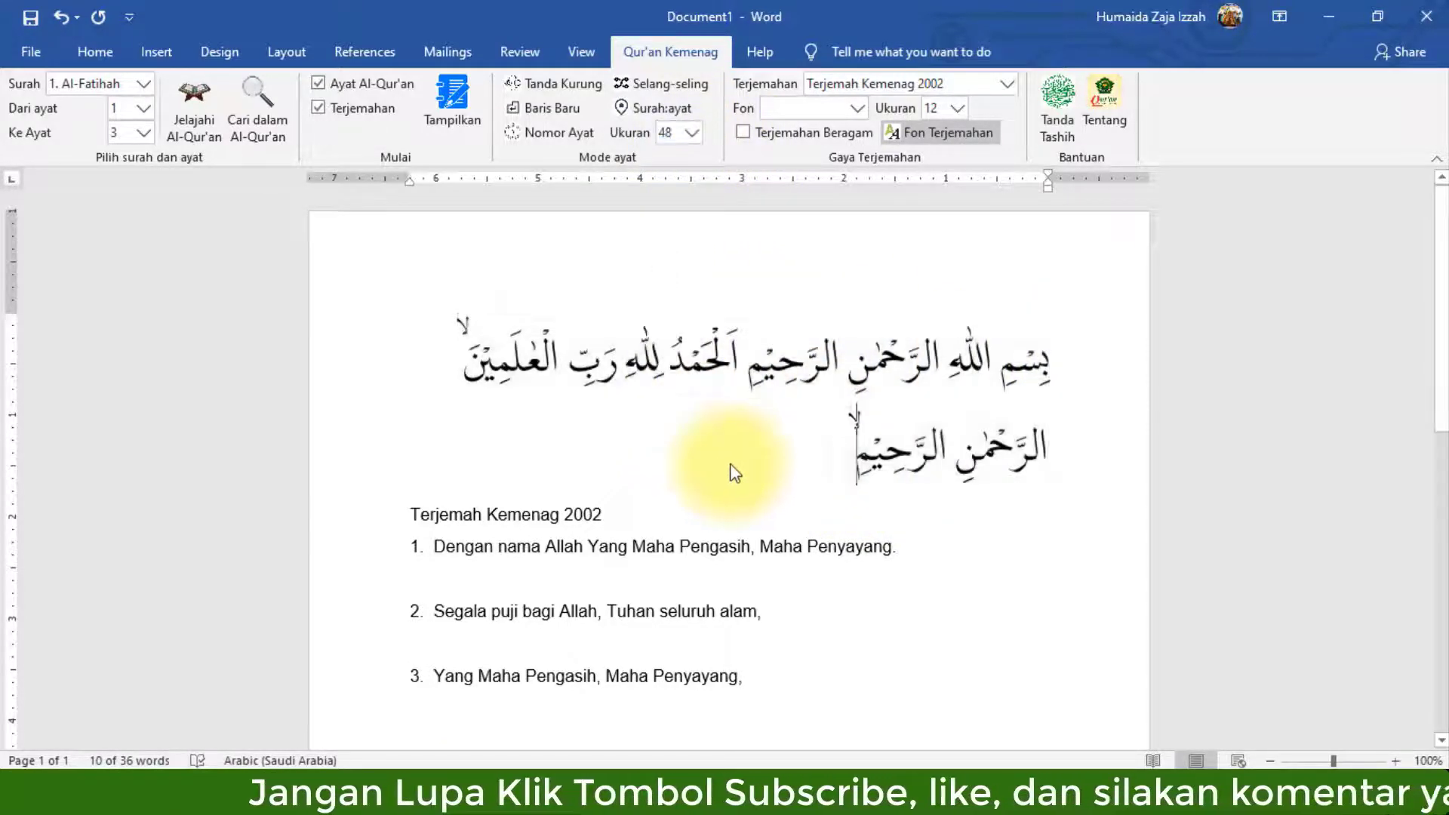
key("ctrl+a")
key("Delete")
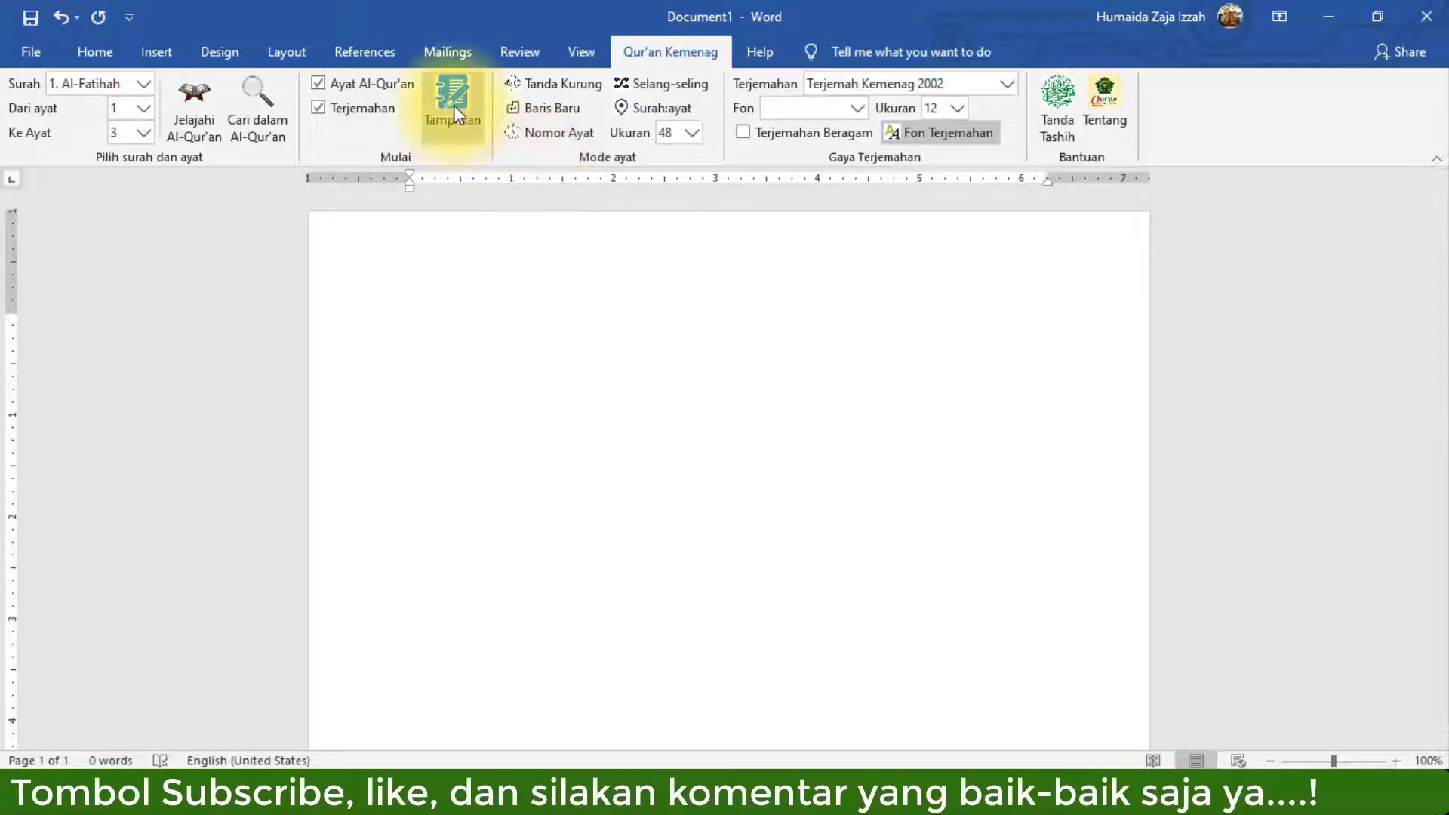
Turn off Terjemahan, insert only the Arabic text of Al-Fatihah verses 1 to 3 at size 48, and select it all.
left_click(336, 108)
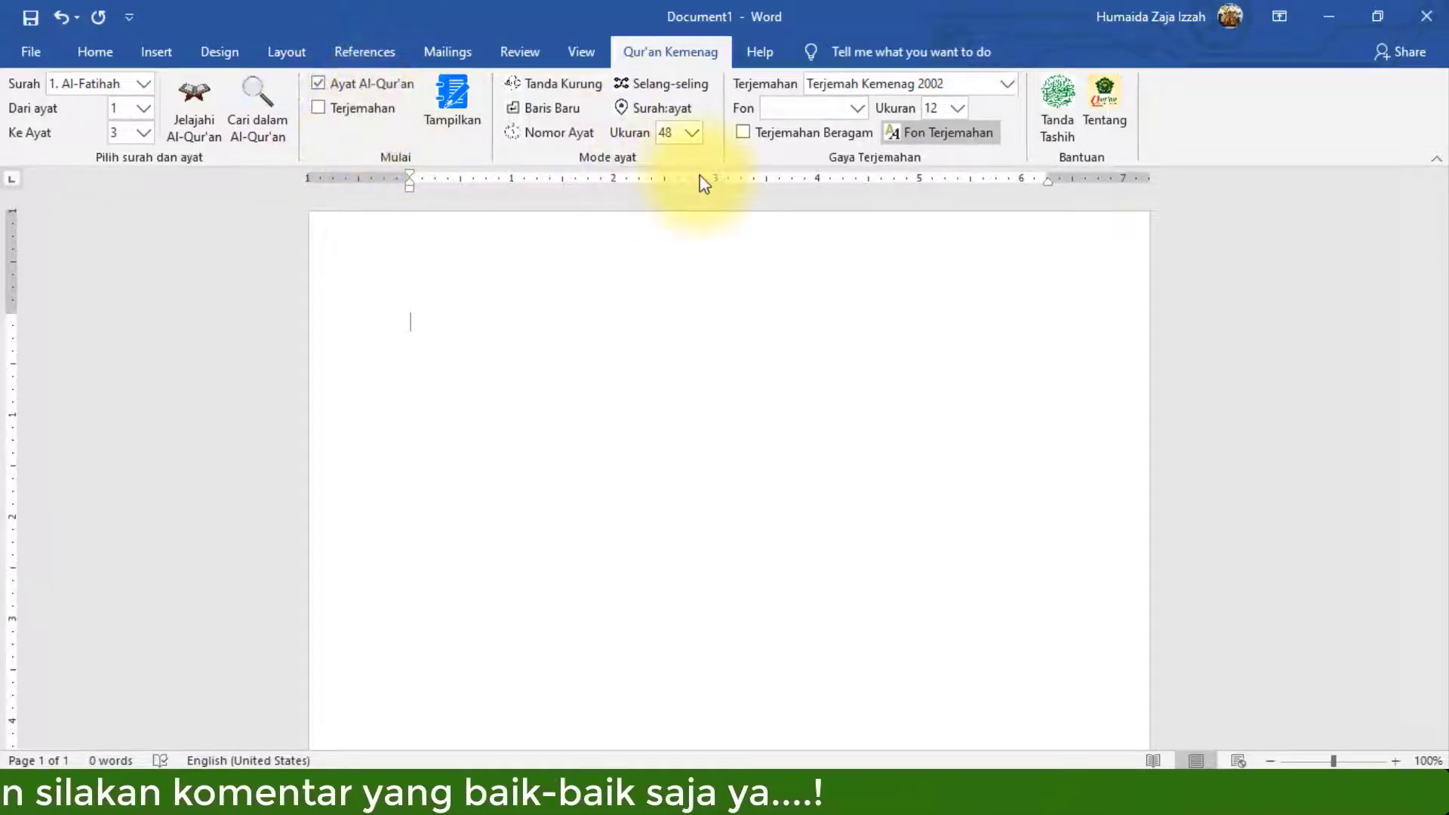
left_click(692, 134)
left_click(692, 134)
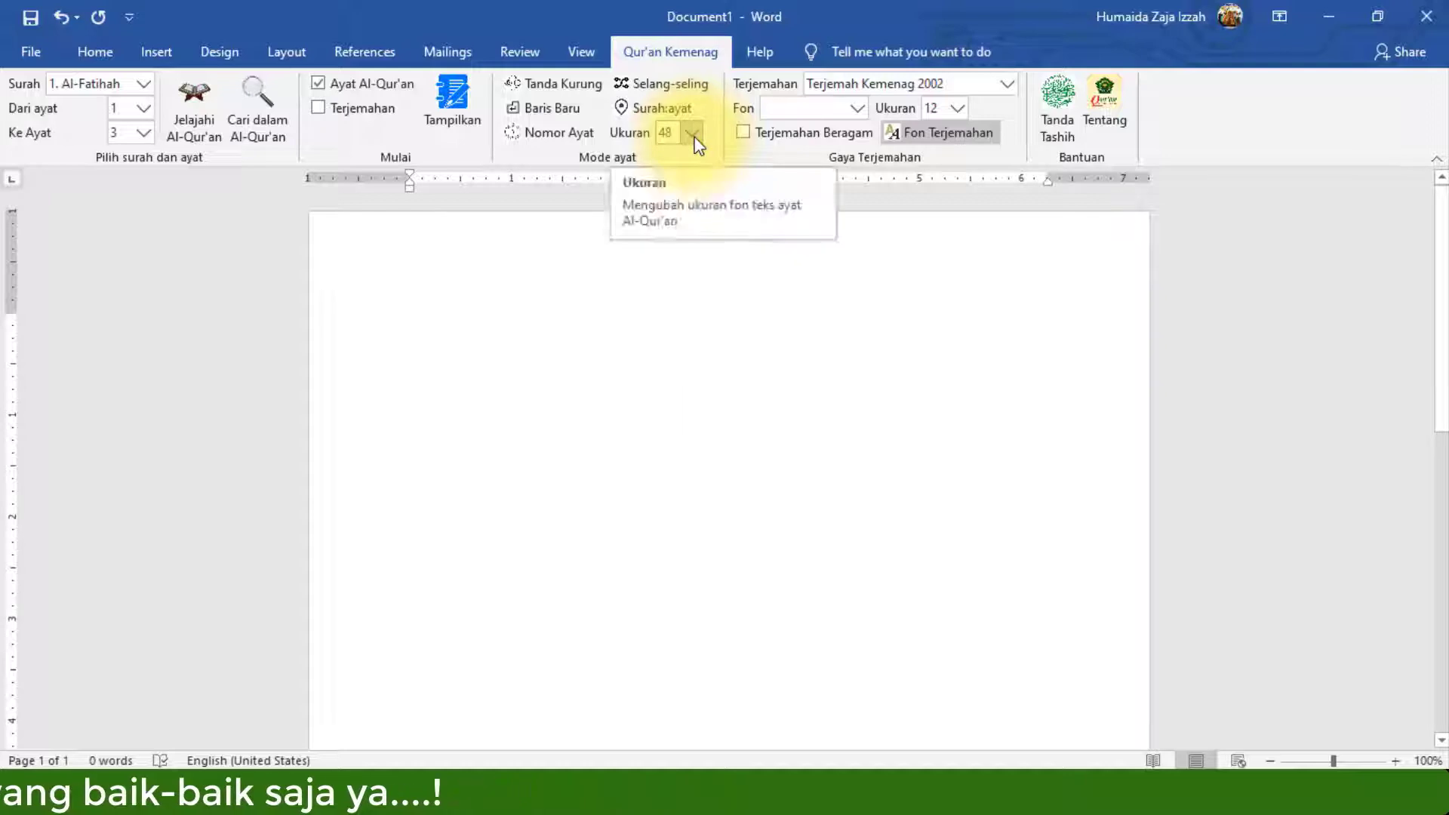
left_click(450, 107)
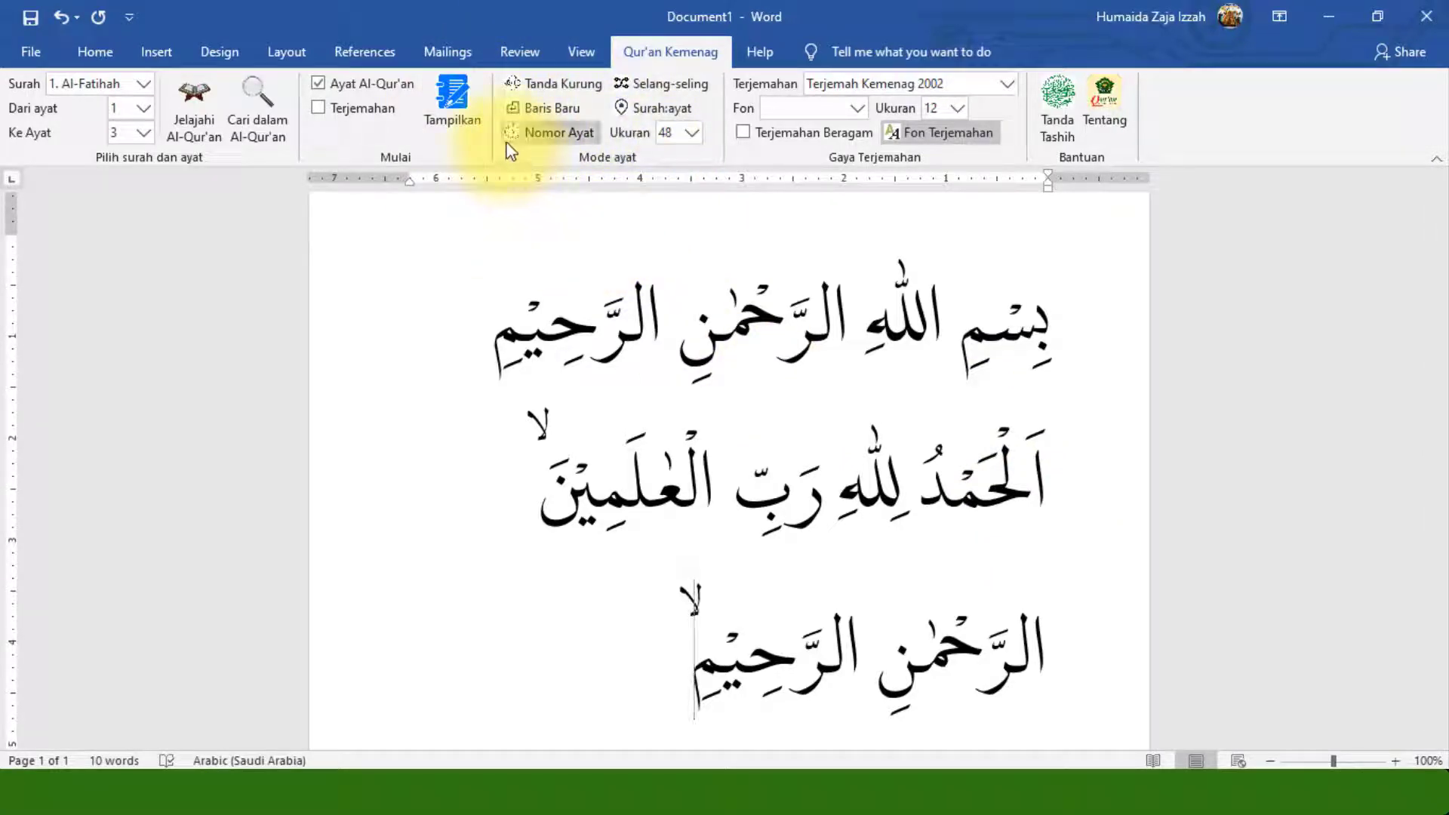
left_click(480, 134)
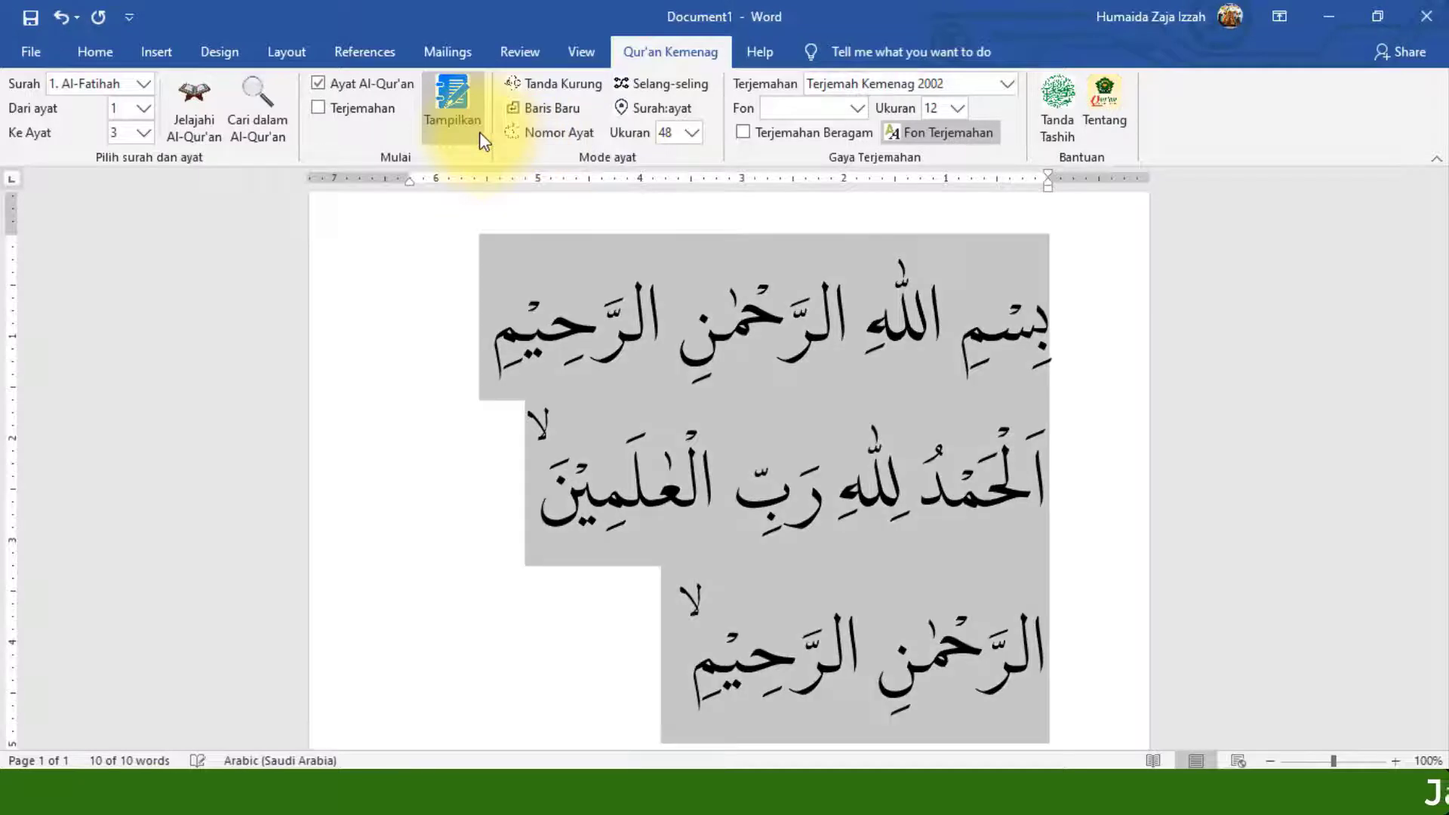
Delete the selected Arabic verses and set the verse Ukuran to 26.
key("Delete")
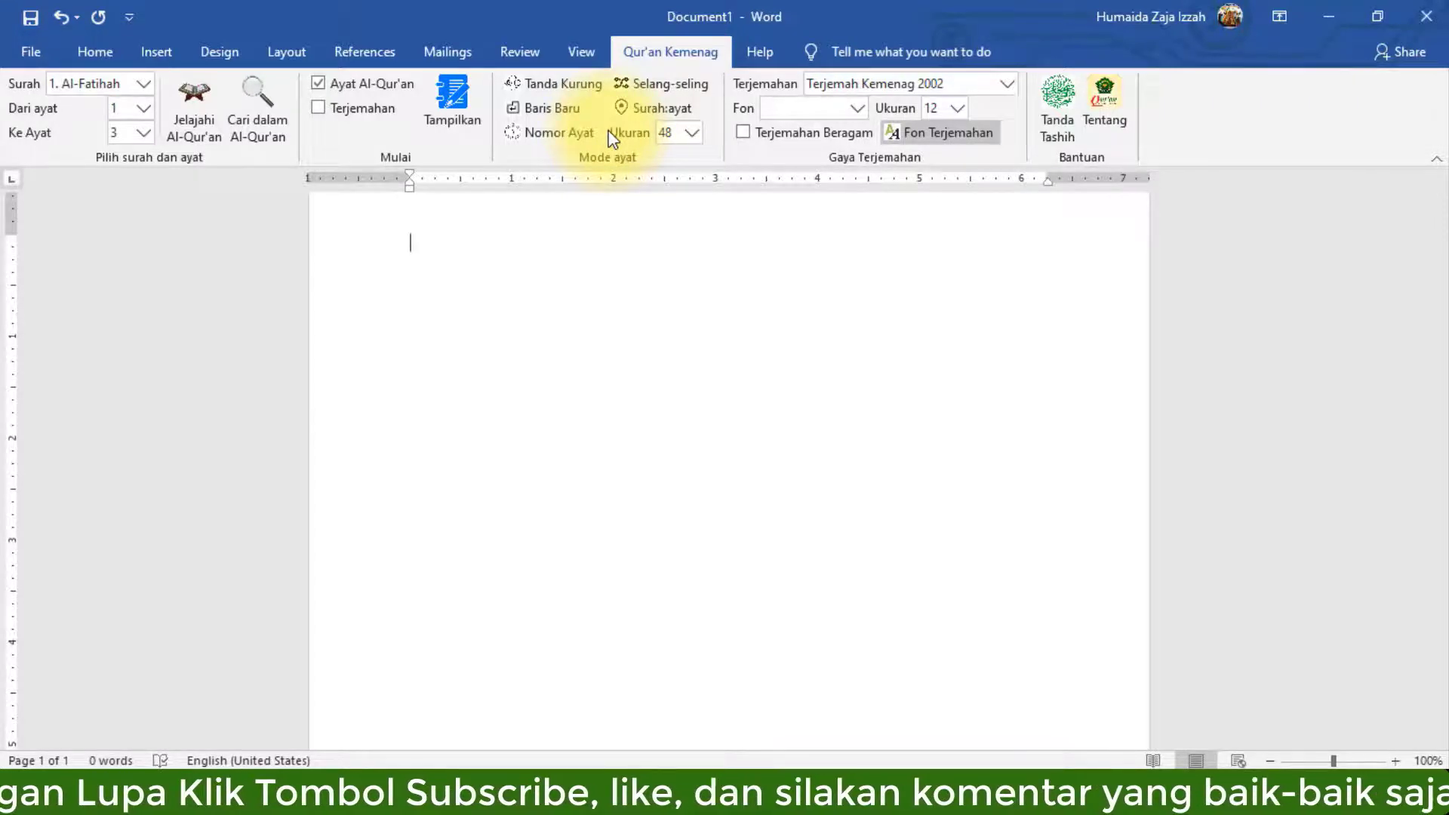
left_click(691, 134)
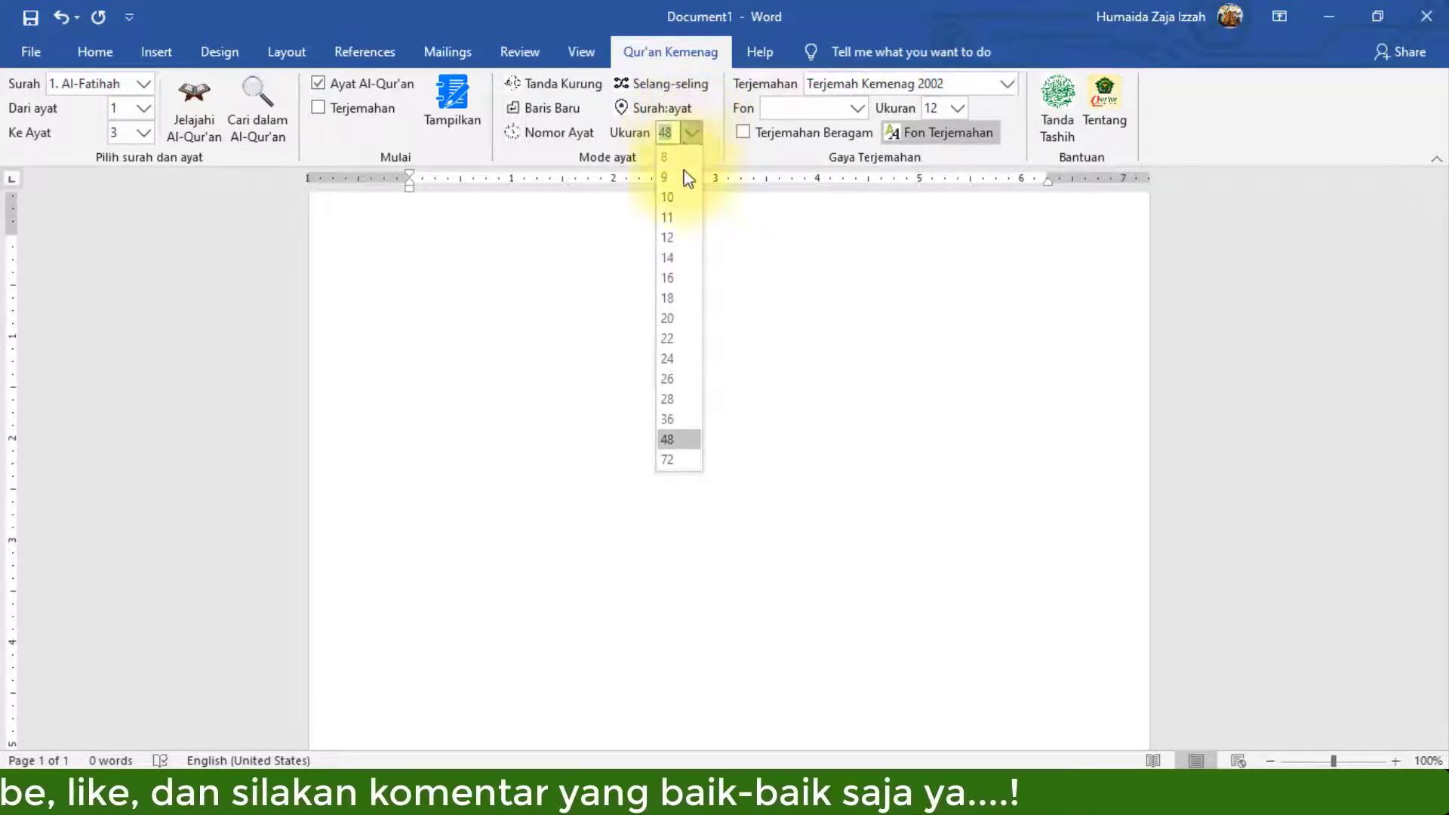
left_click(683, 384)
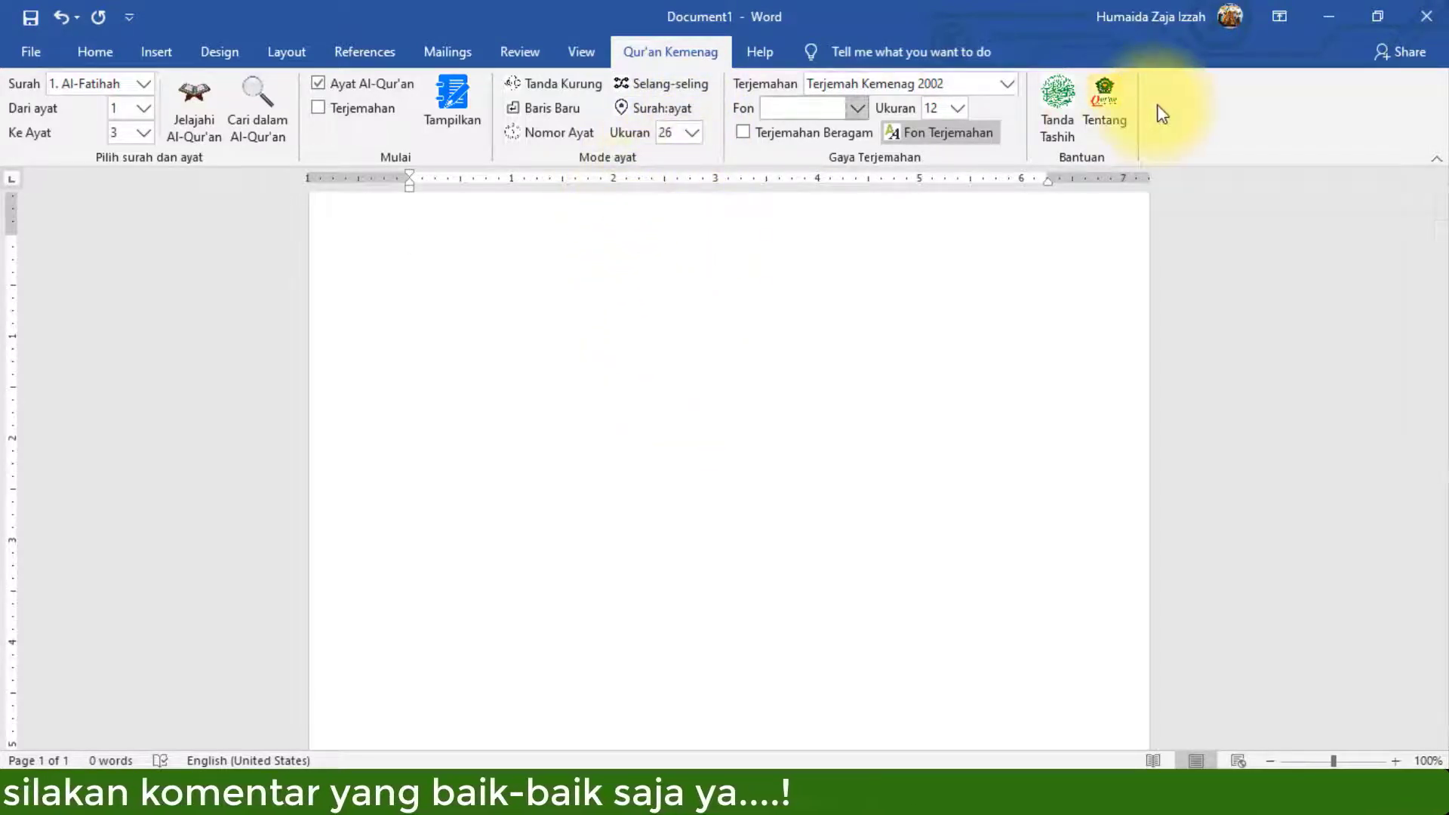
Read through the Tentang information about the Qur'an Kemenag add-in to its end, and close it.
left_click(1114, 102)
scroll(902, 289, "down", 10)
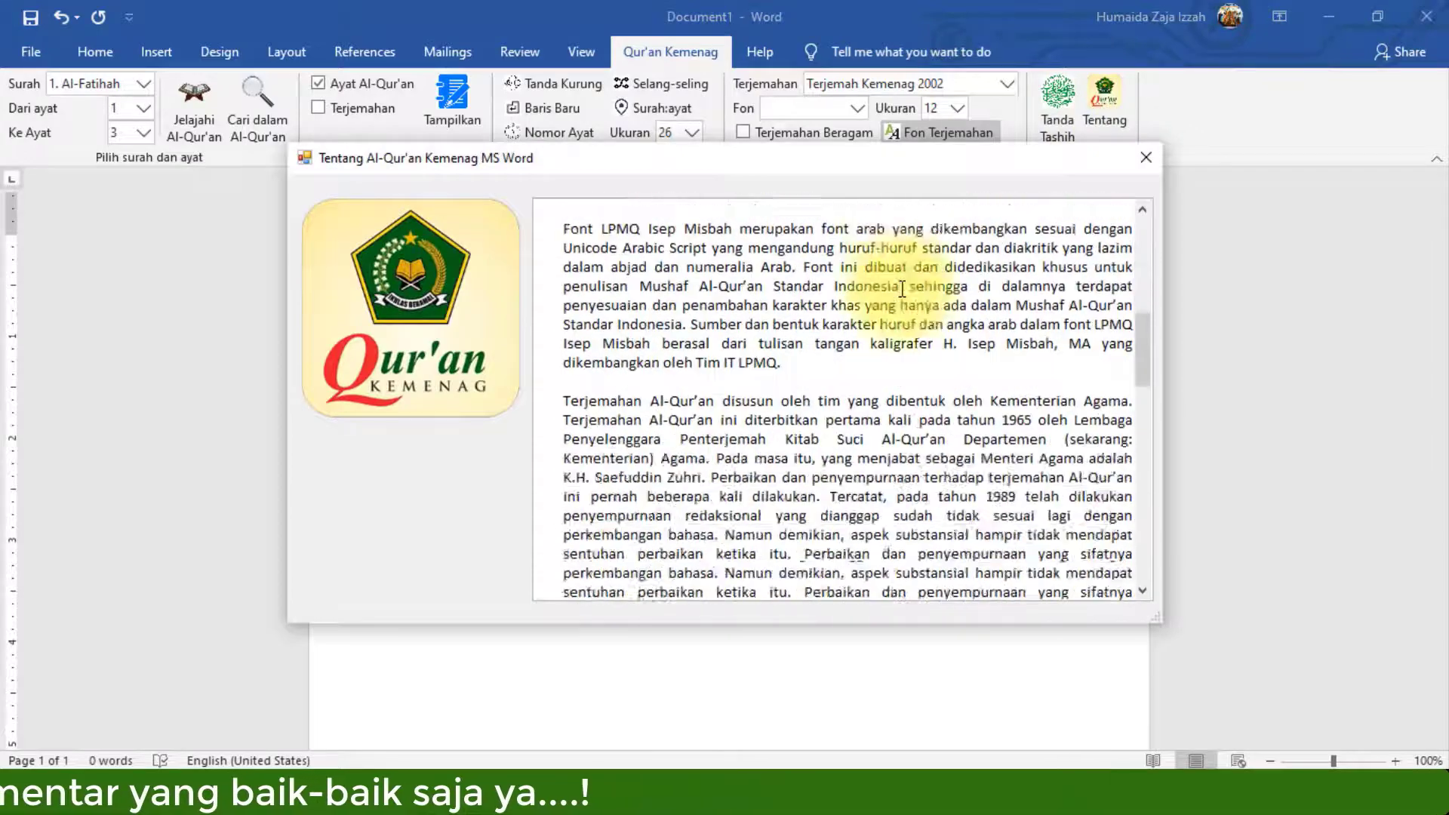
scroll(902, 289, "down", 5)
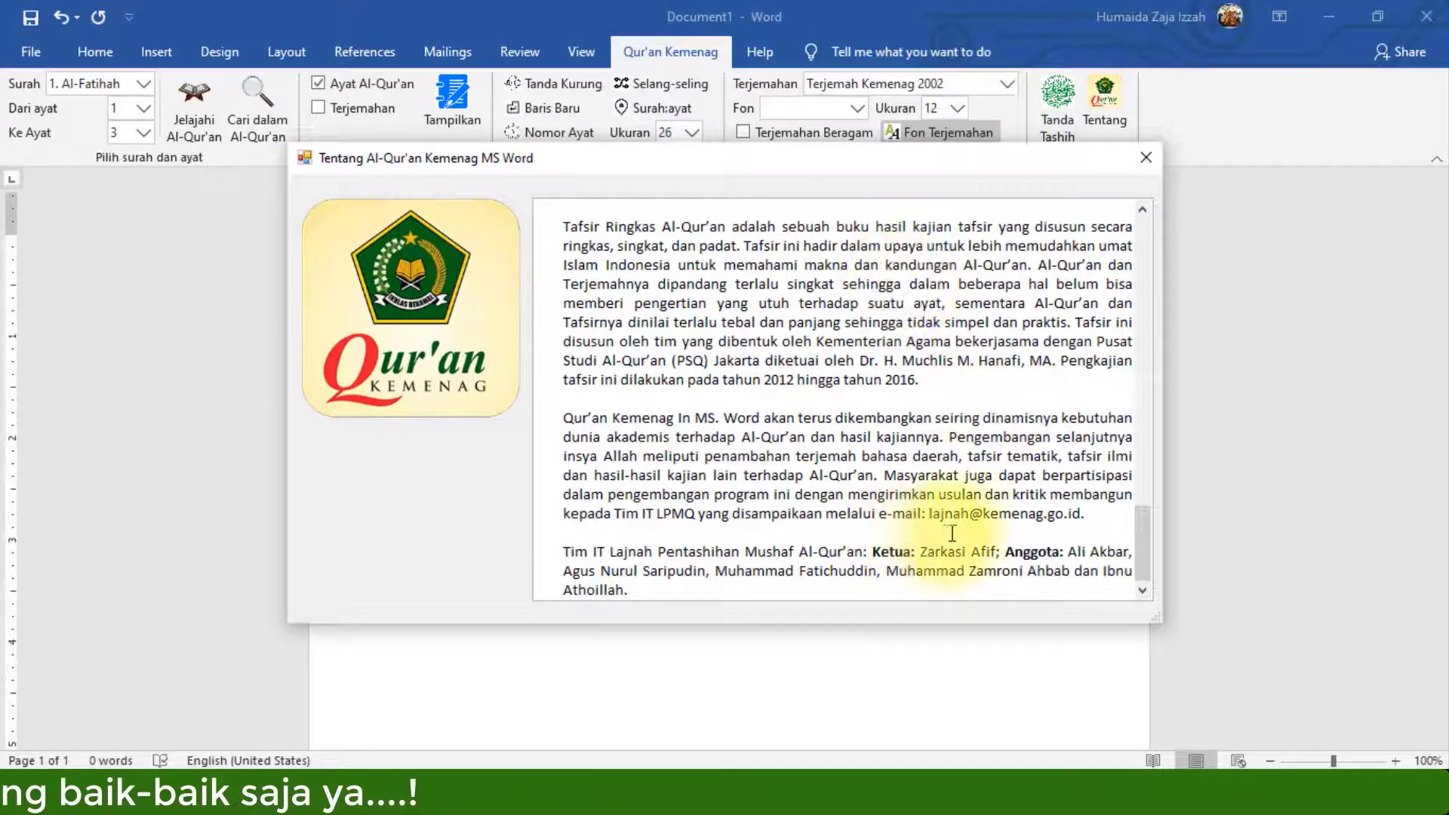
left_click(1143, 160)
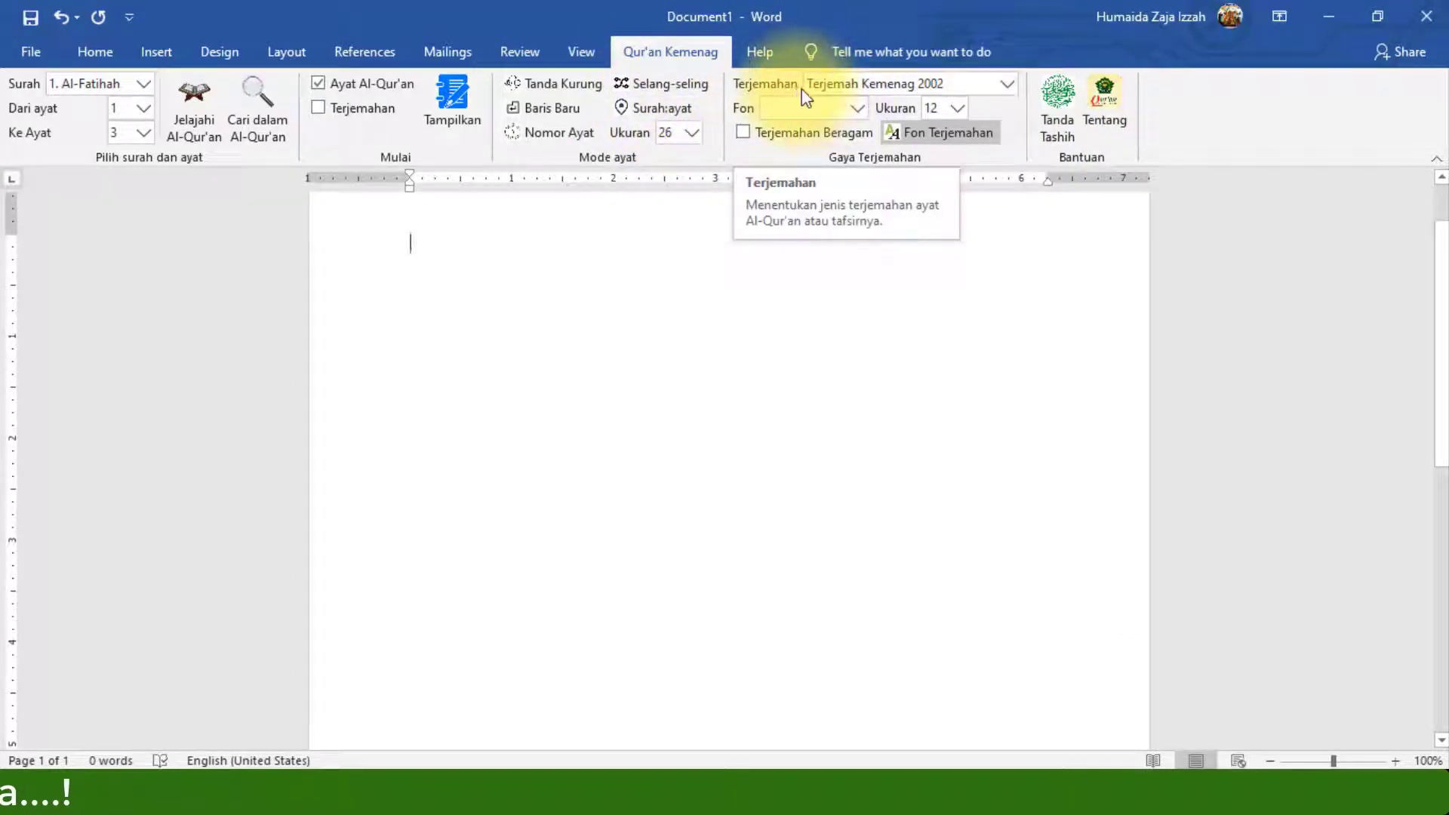
Set the Terjemahan to English Sahih Internasional and the ending verse (Ke Ayat) to 2.
left_click(1012, 89)
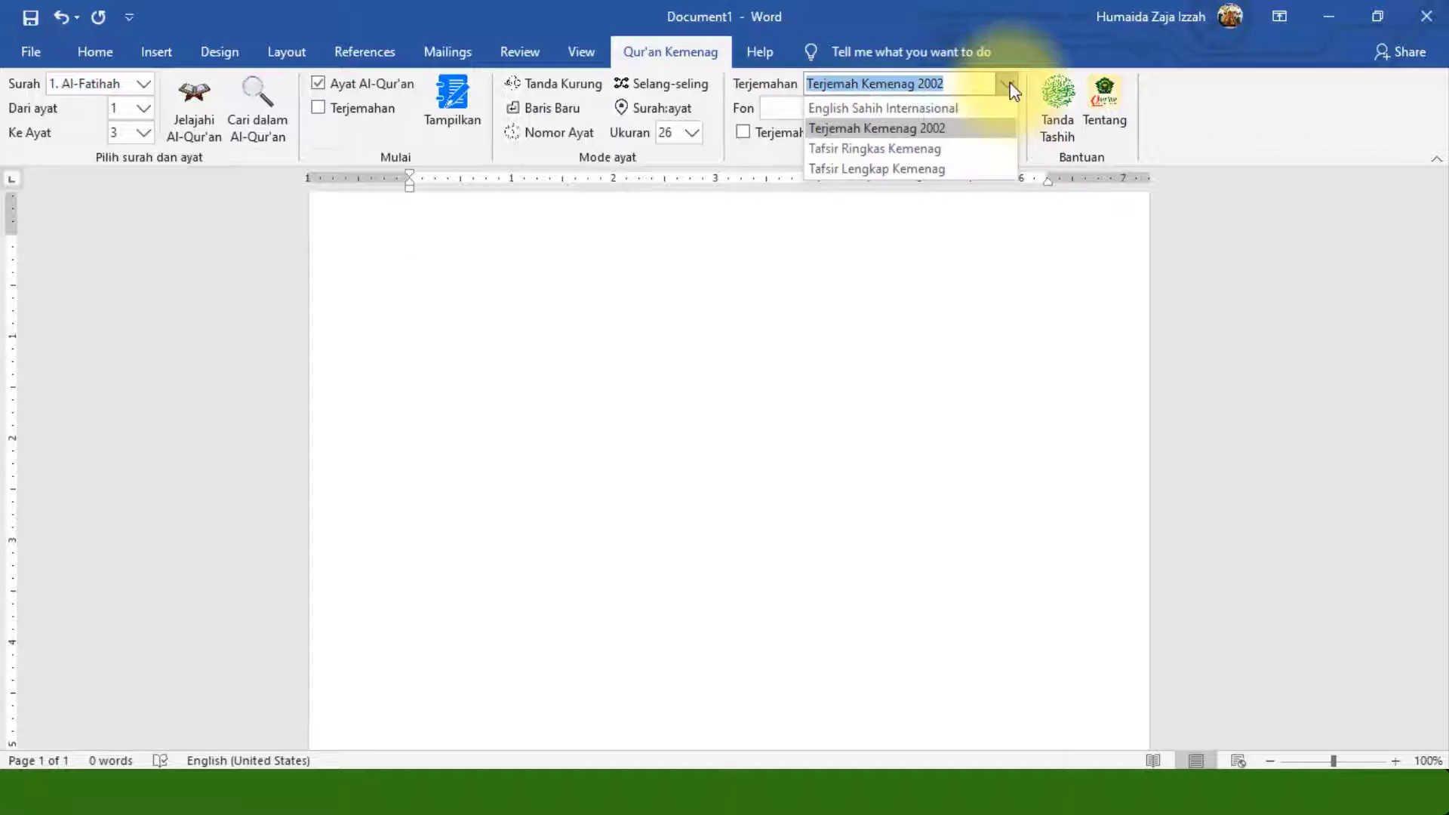
left_click(971, 111)
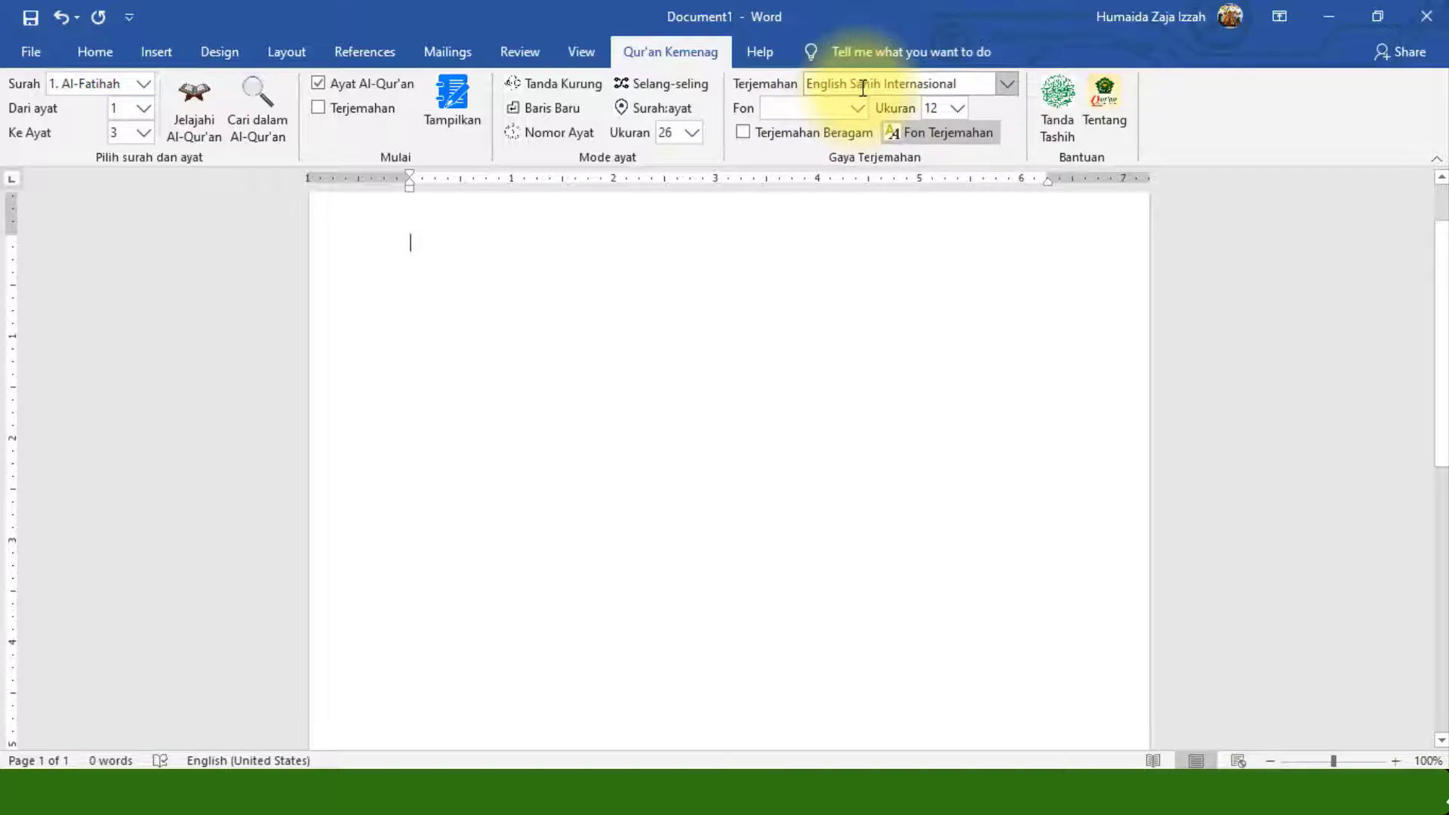
left_click(145, 135)
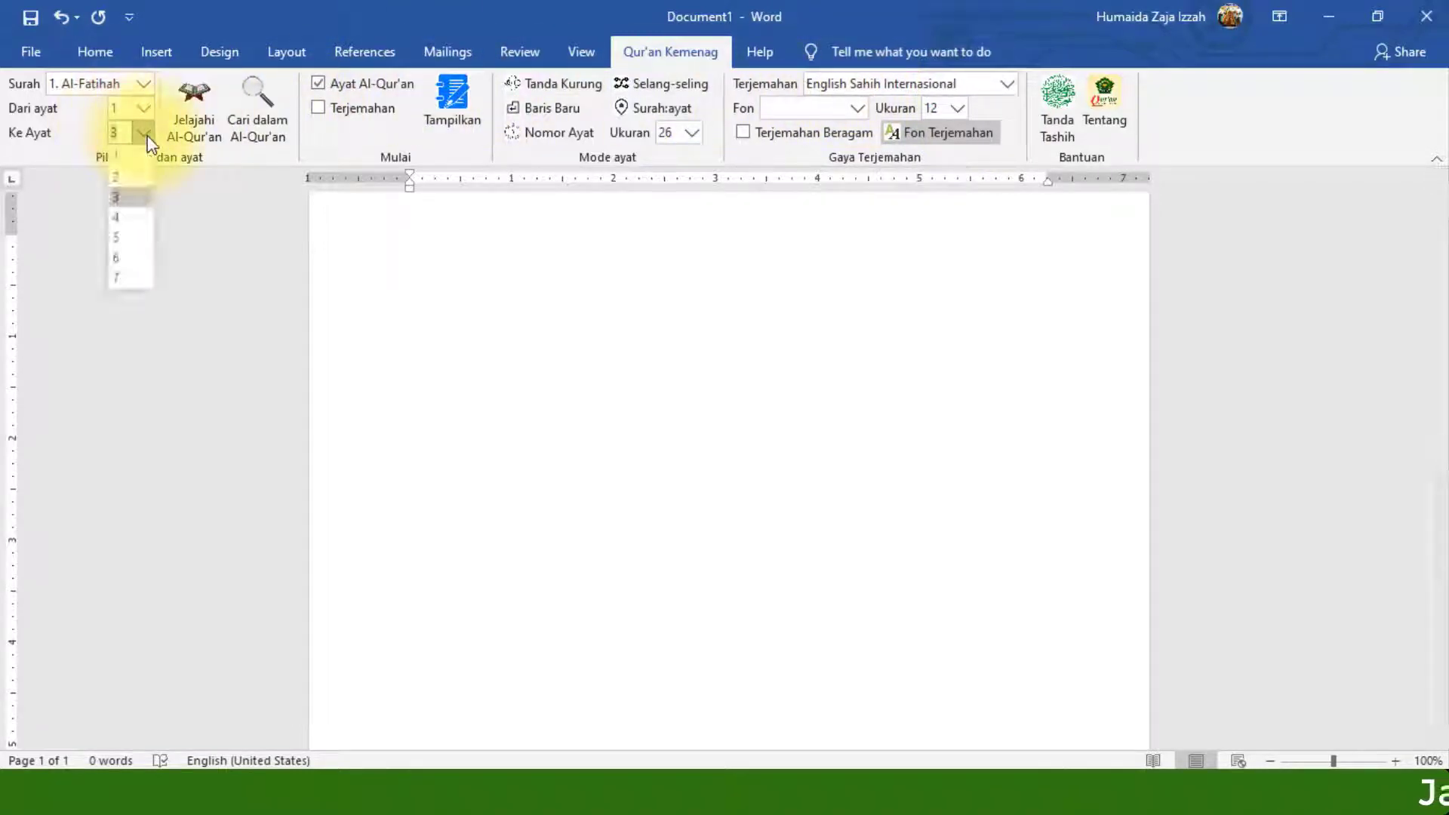
left_click(129, 178)
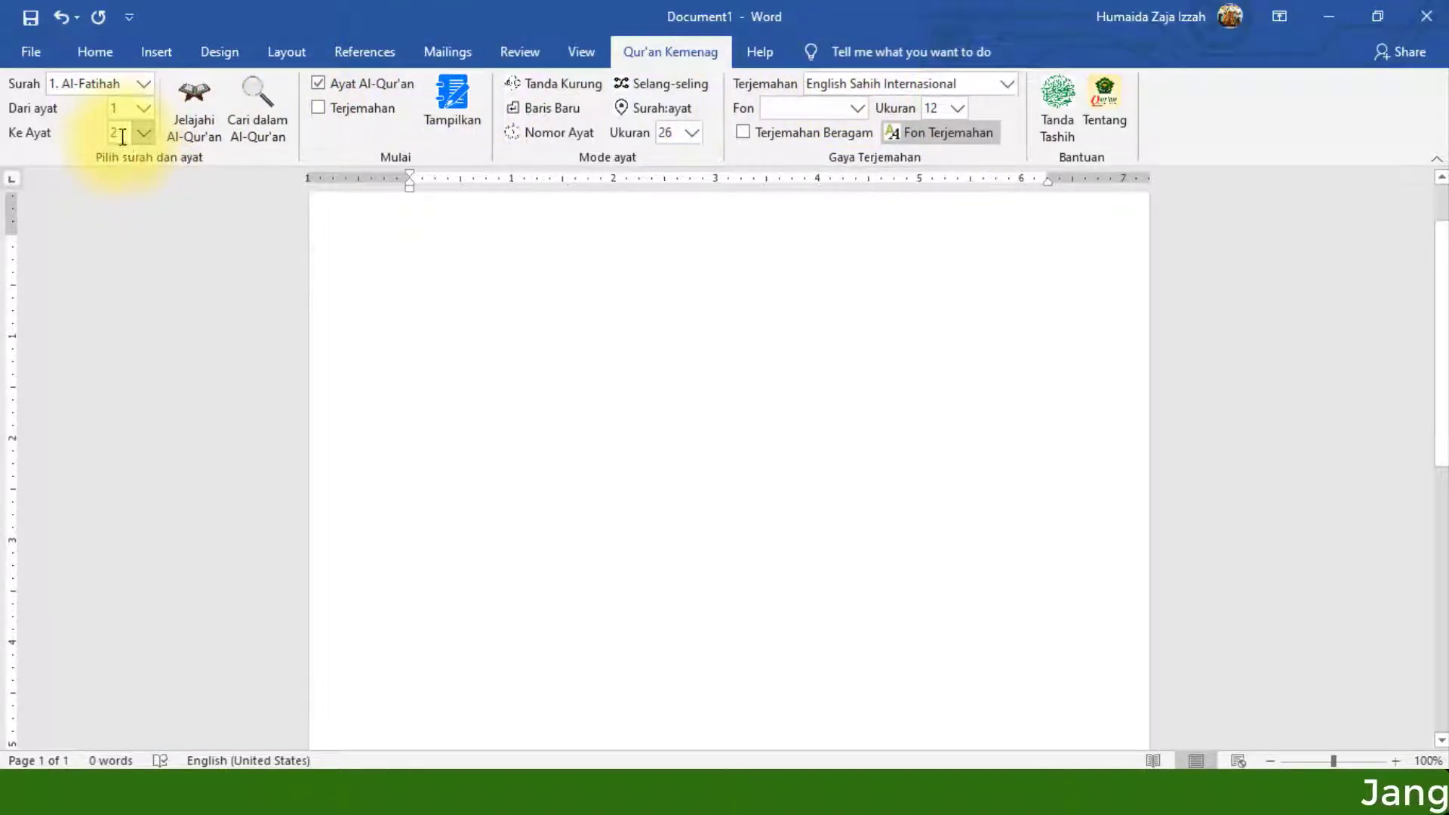
Insert only the Arabic text of Al-Fatihah verses 1 to 2, and clear the document.
left_click(455, 102)
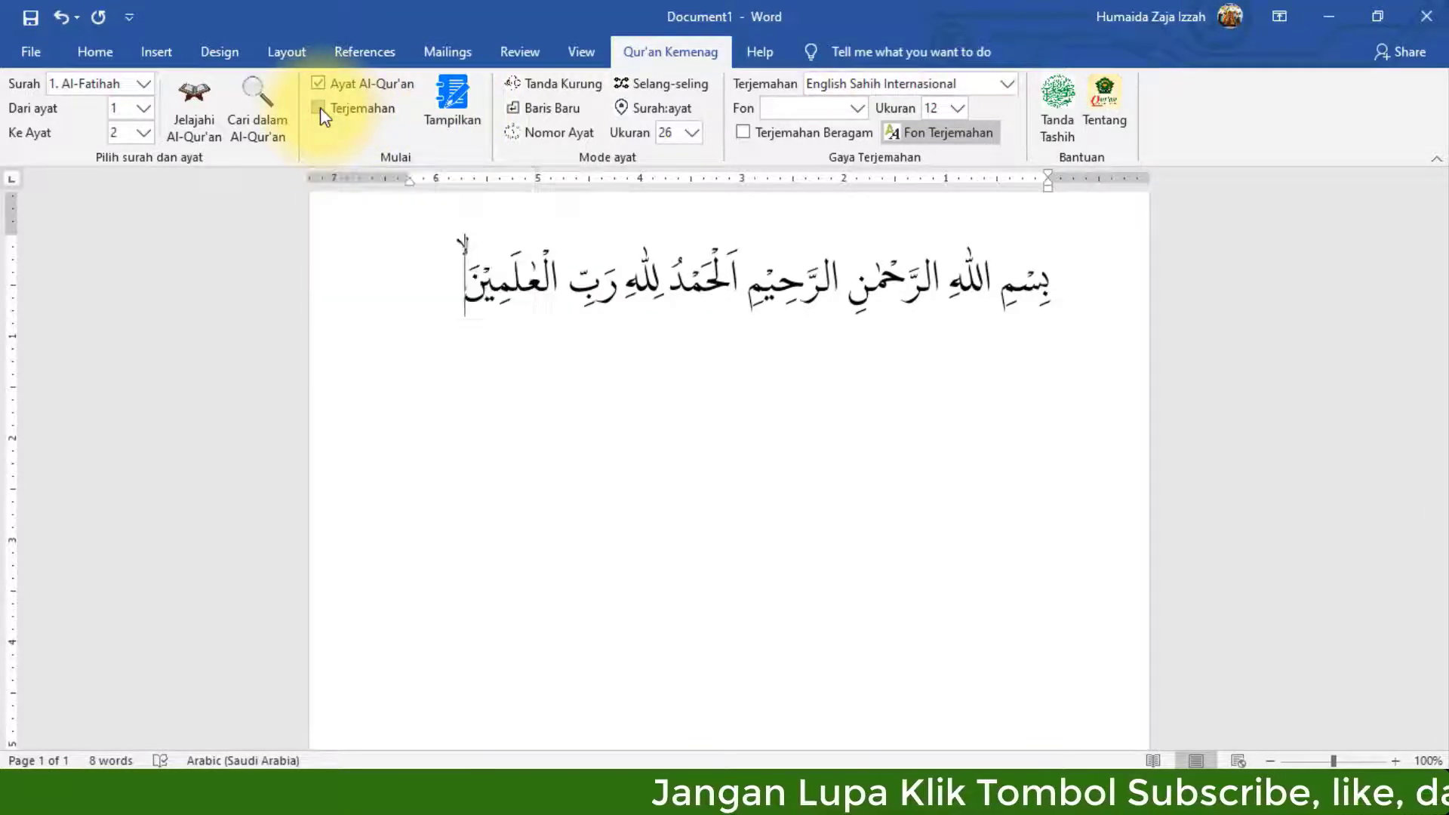
key("ctrl+a")
key("Delete")
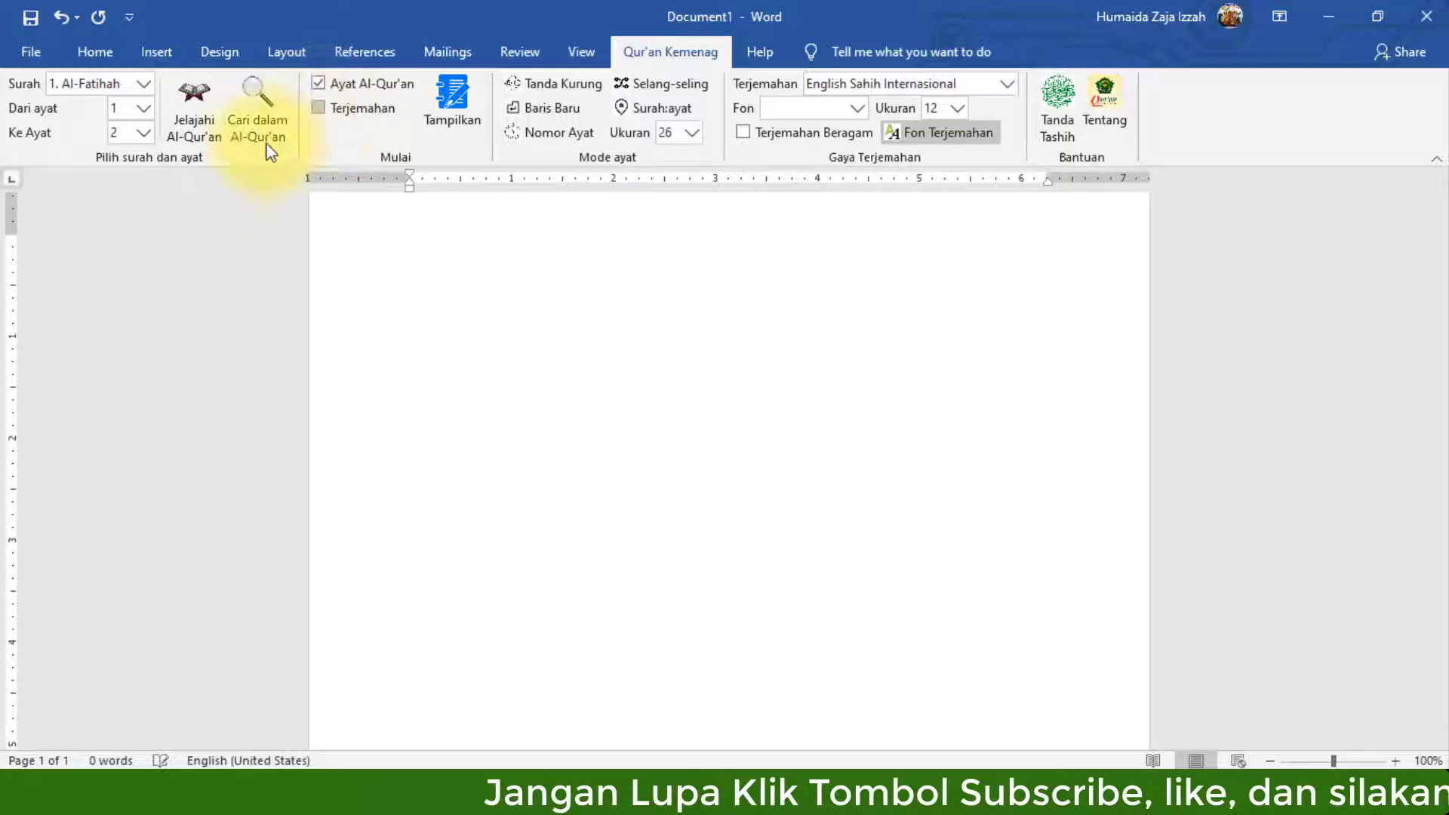
Turn on Terjemahan, insert Al-Fatihah verses 1 to 2 with the English Sahih Internasional translation, and clear the document.
left_click(318, 108)
left_click(456, 97)
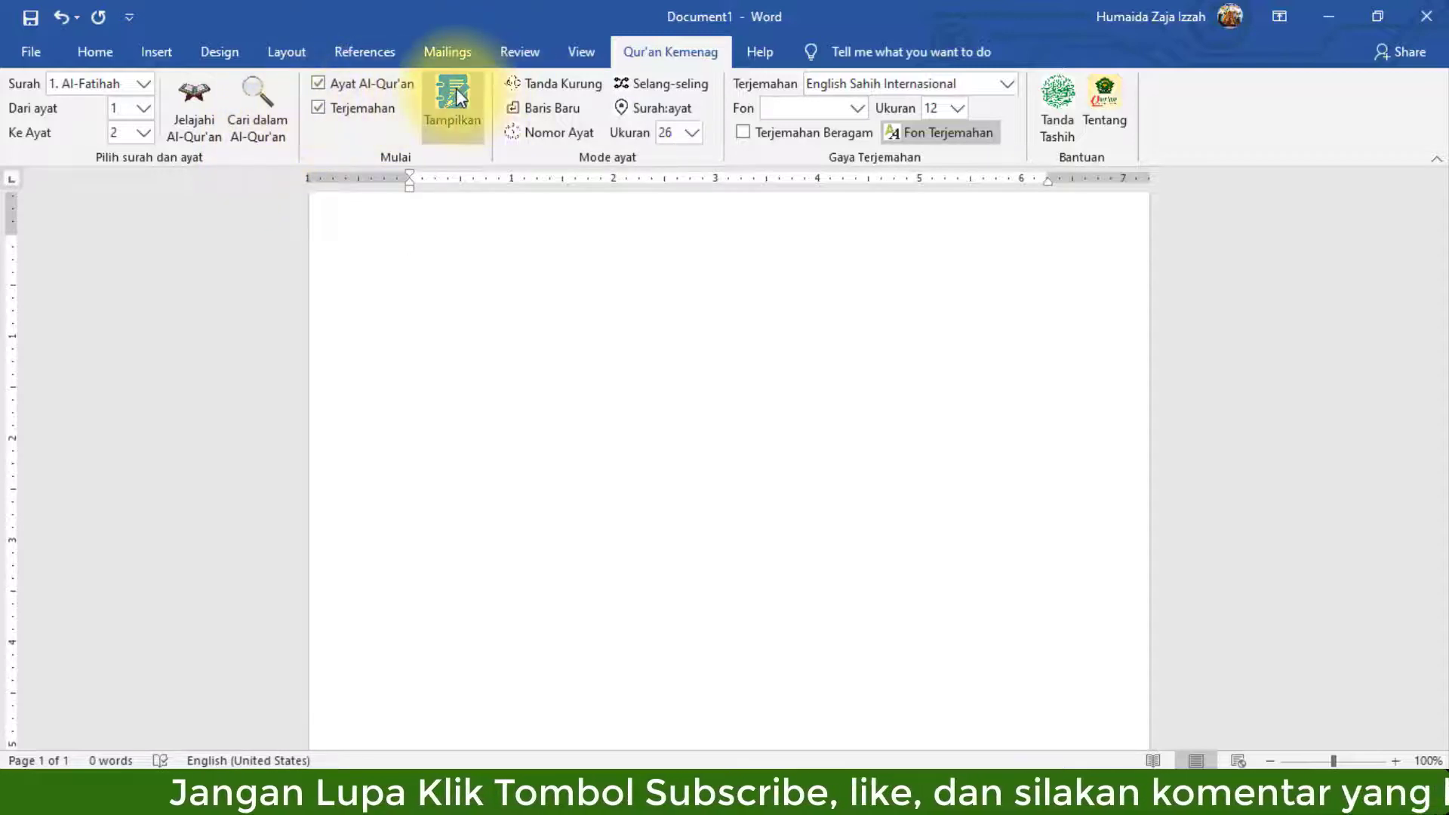
left_click(459, 90)
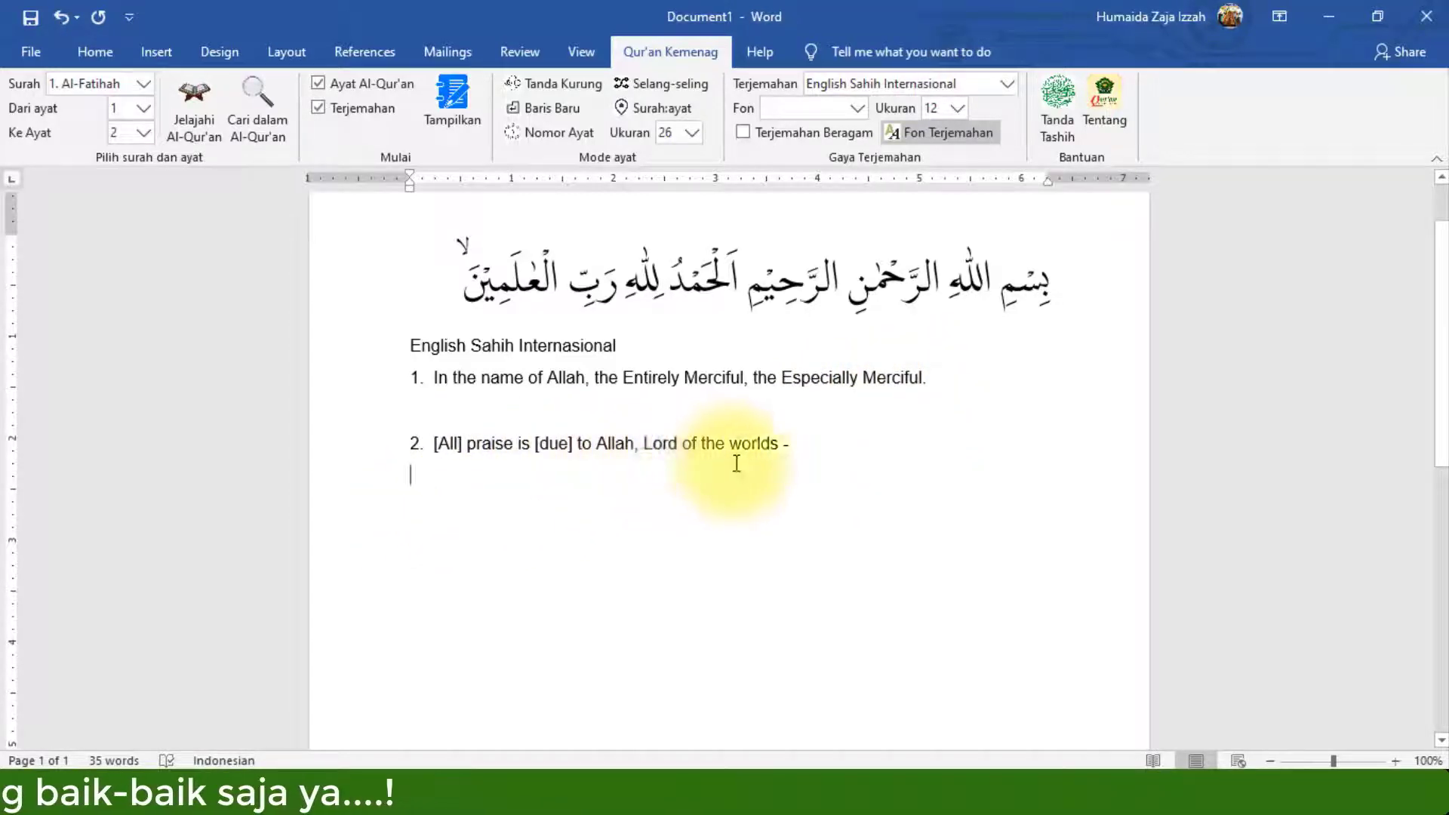
key("ctrl+a")
key("Delete")
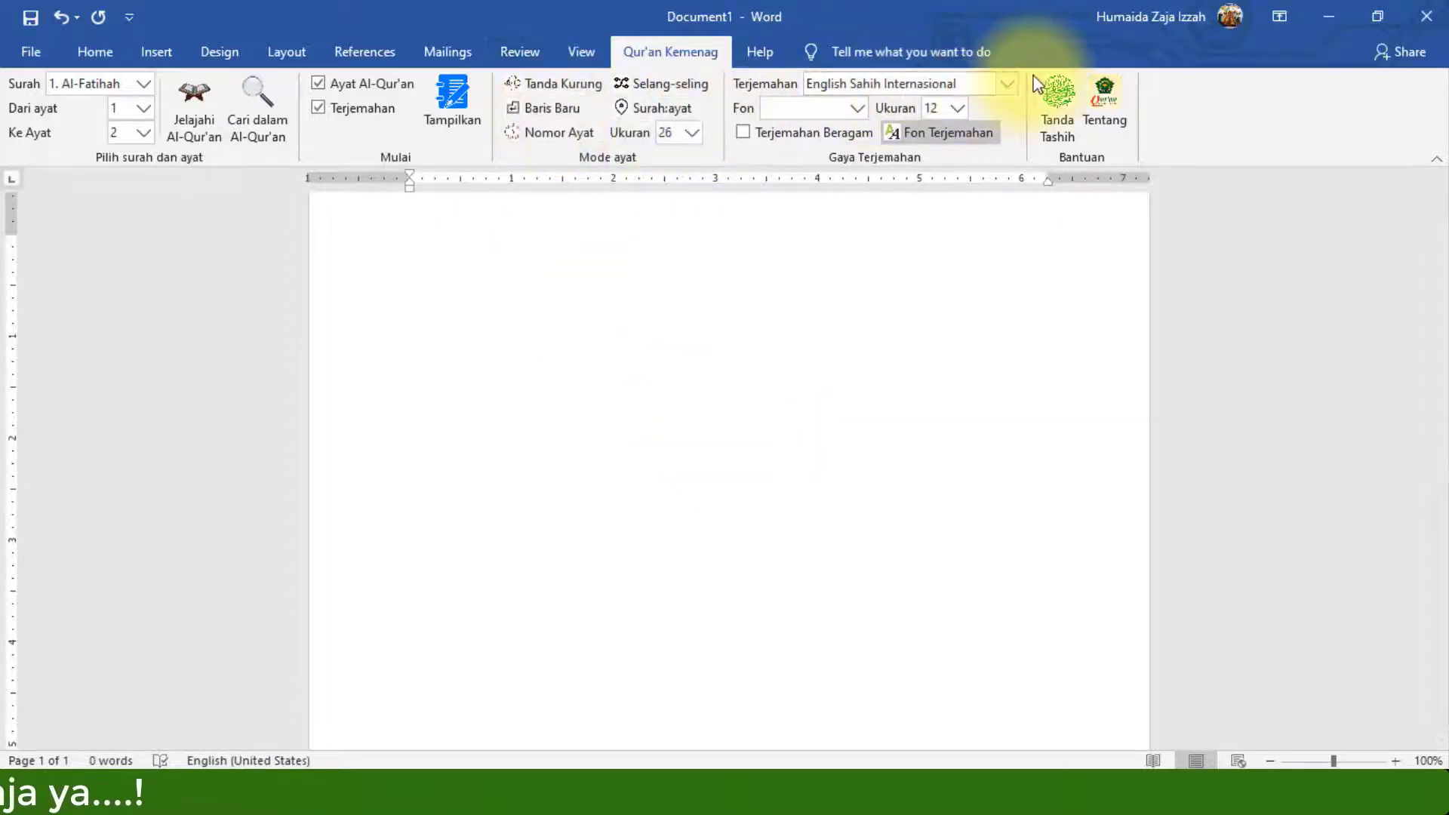
Switch the Terjemahan to Terjemah Kemenag 2002, insert verses 1 to 2 with that translation, and open the translation choices again.
left_click(1007, 84)
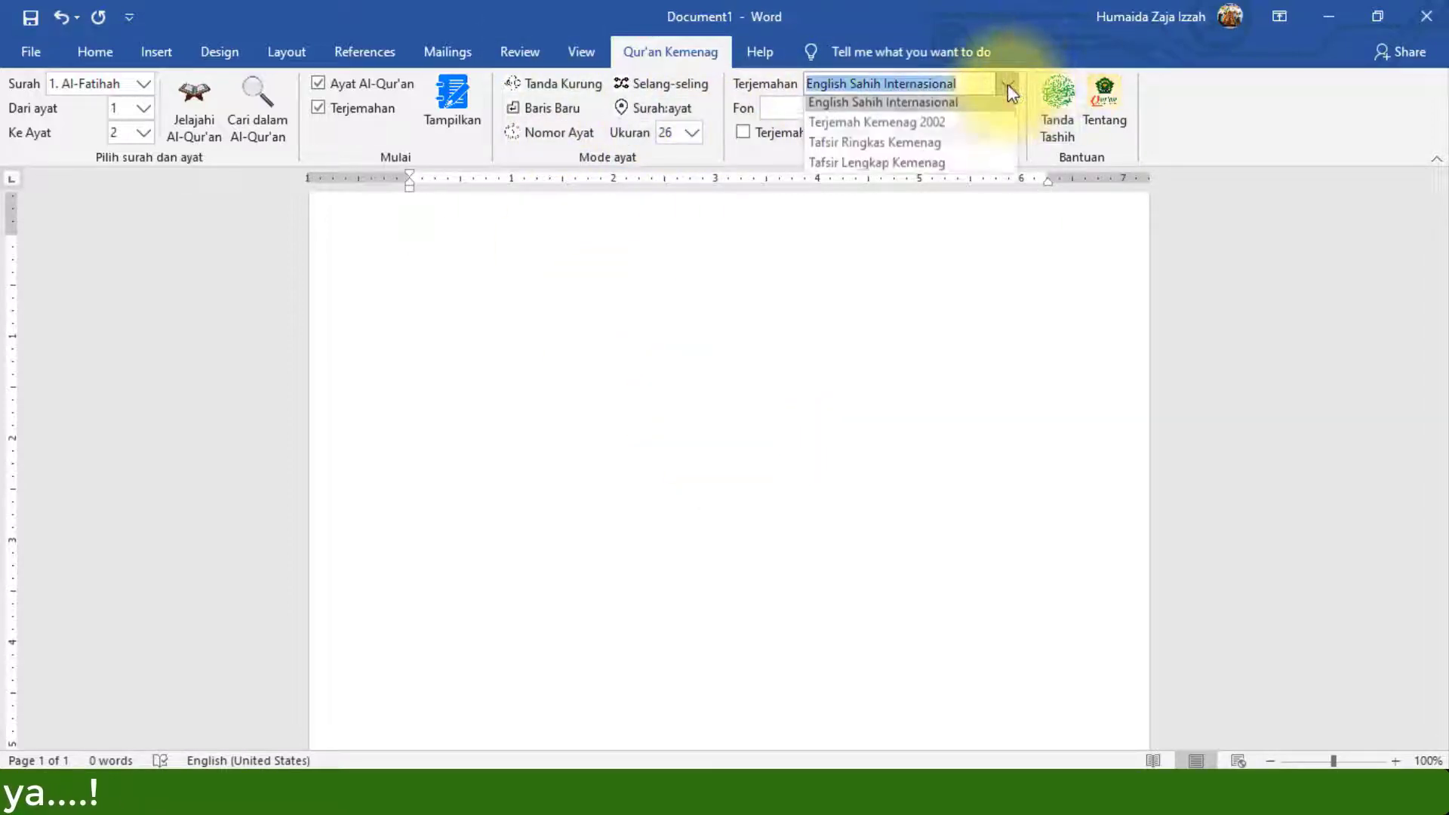
left_click(928, 129)
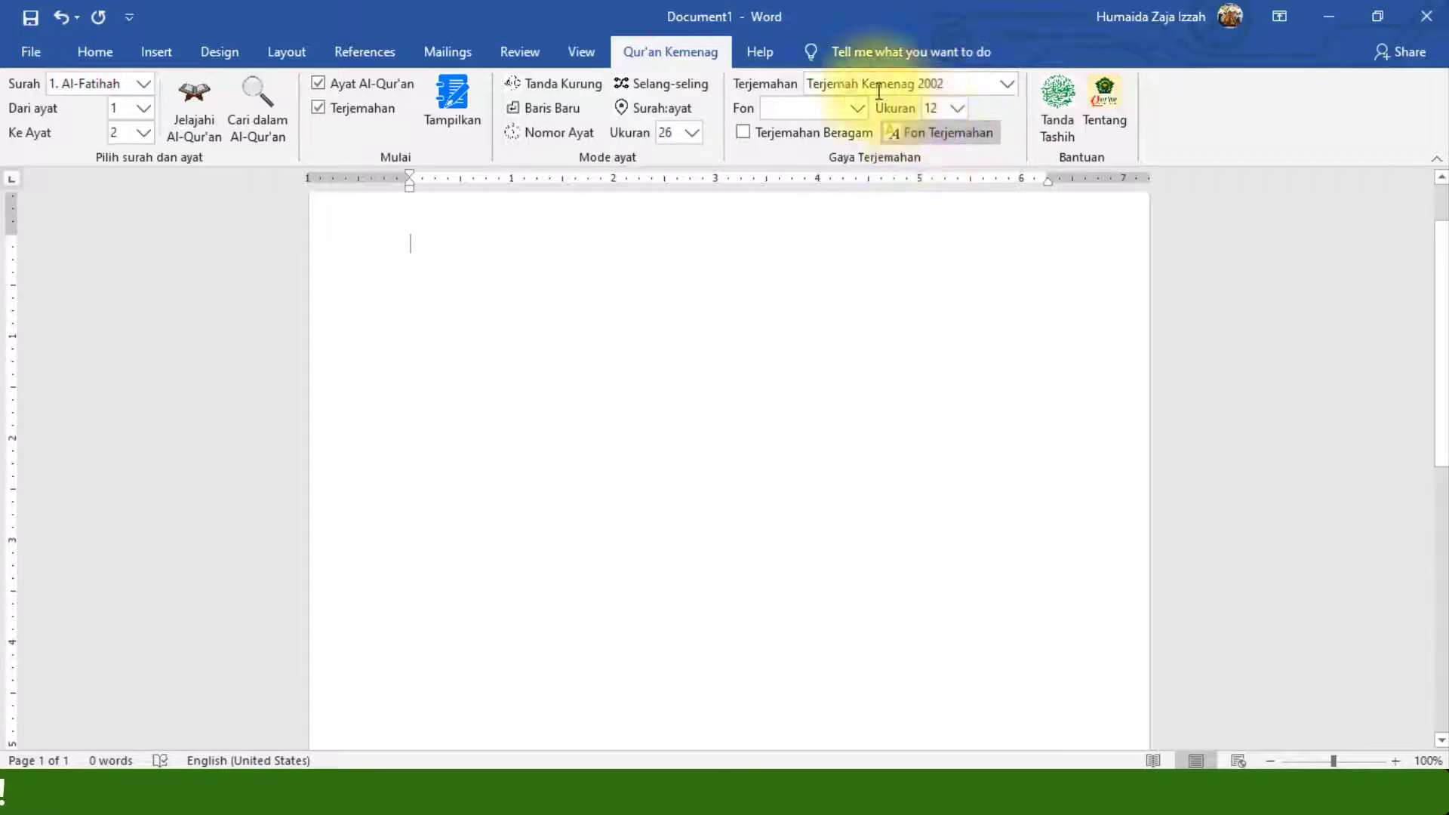
left_click(455, 98)
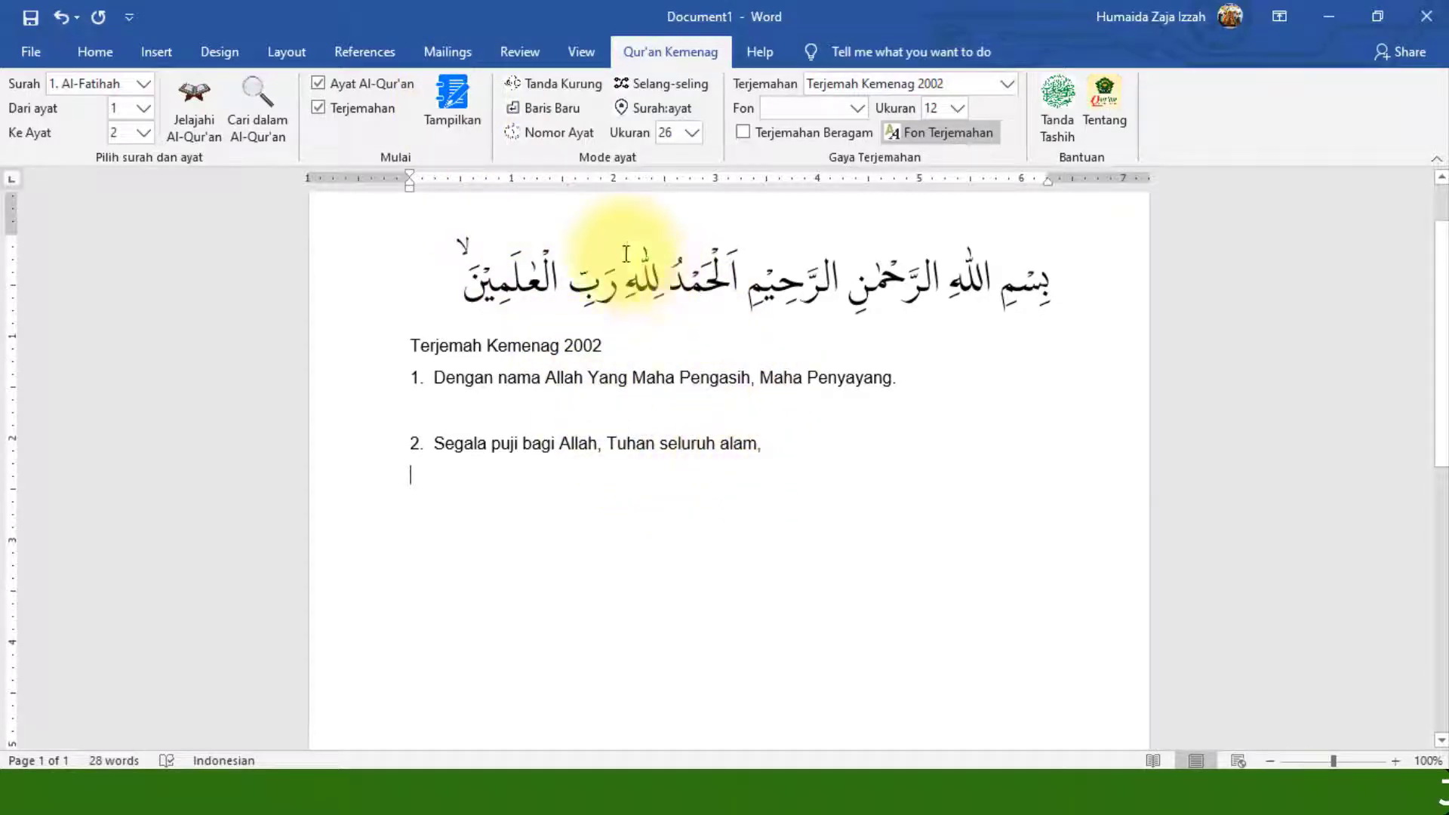
left_click(1006, 85)
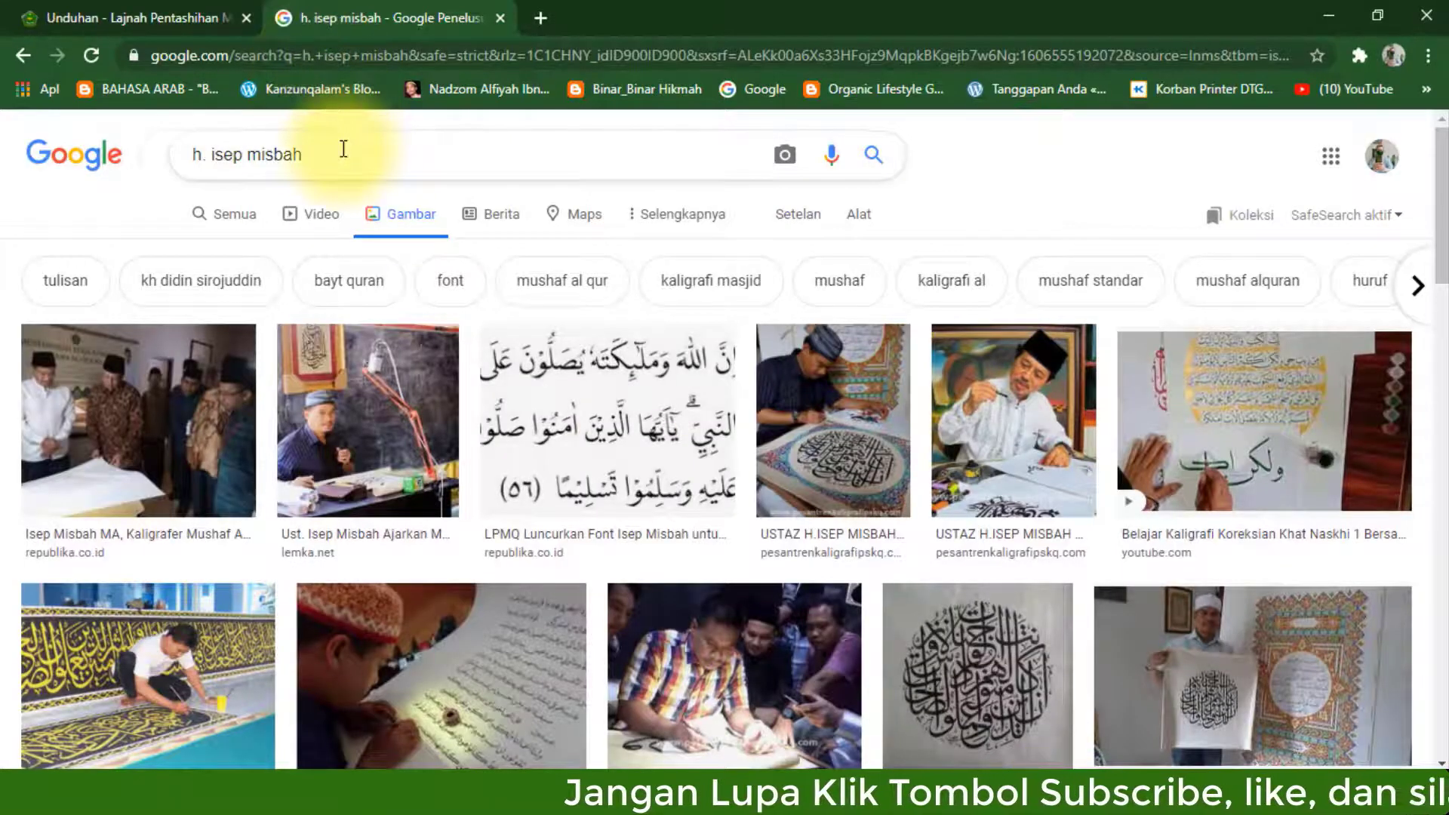
In Chrome, replace the Google image search query with "bahasa daerah di indonesia" and run the search.
left_click(348, 139)
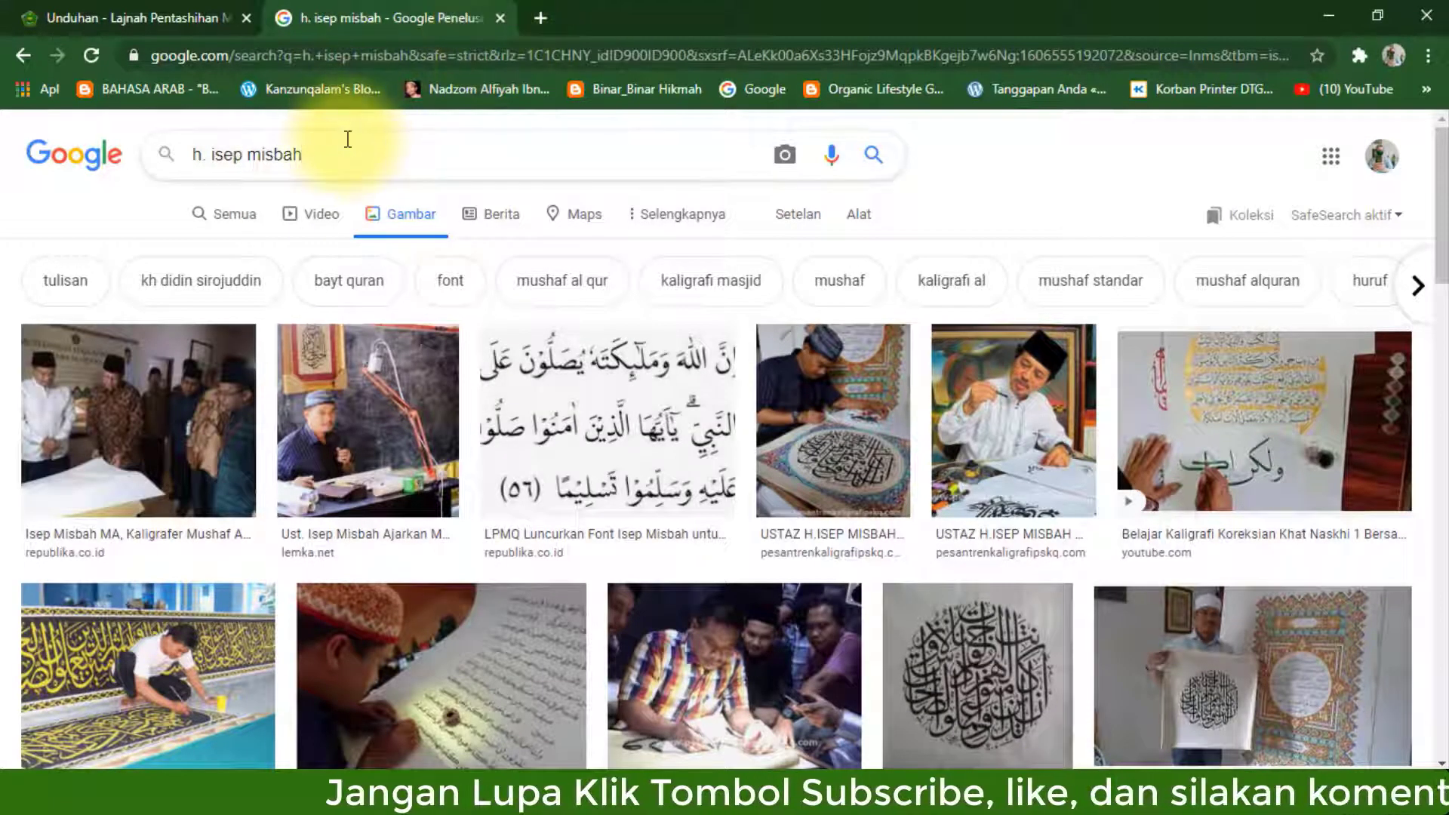
key("BackSpace")
key("BackSpace")
key("BackSpace")
key("BackSpace")
key("BackSpace")
key("BackSpace")
key("BackSpace")
key("BackSpace")
type("ba")
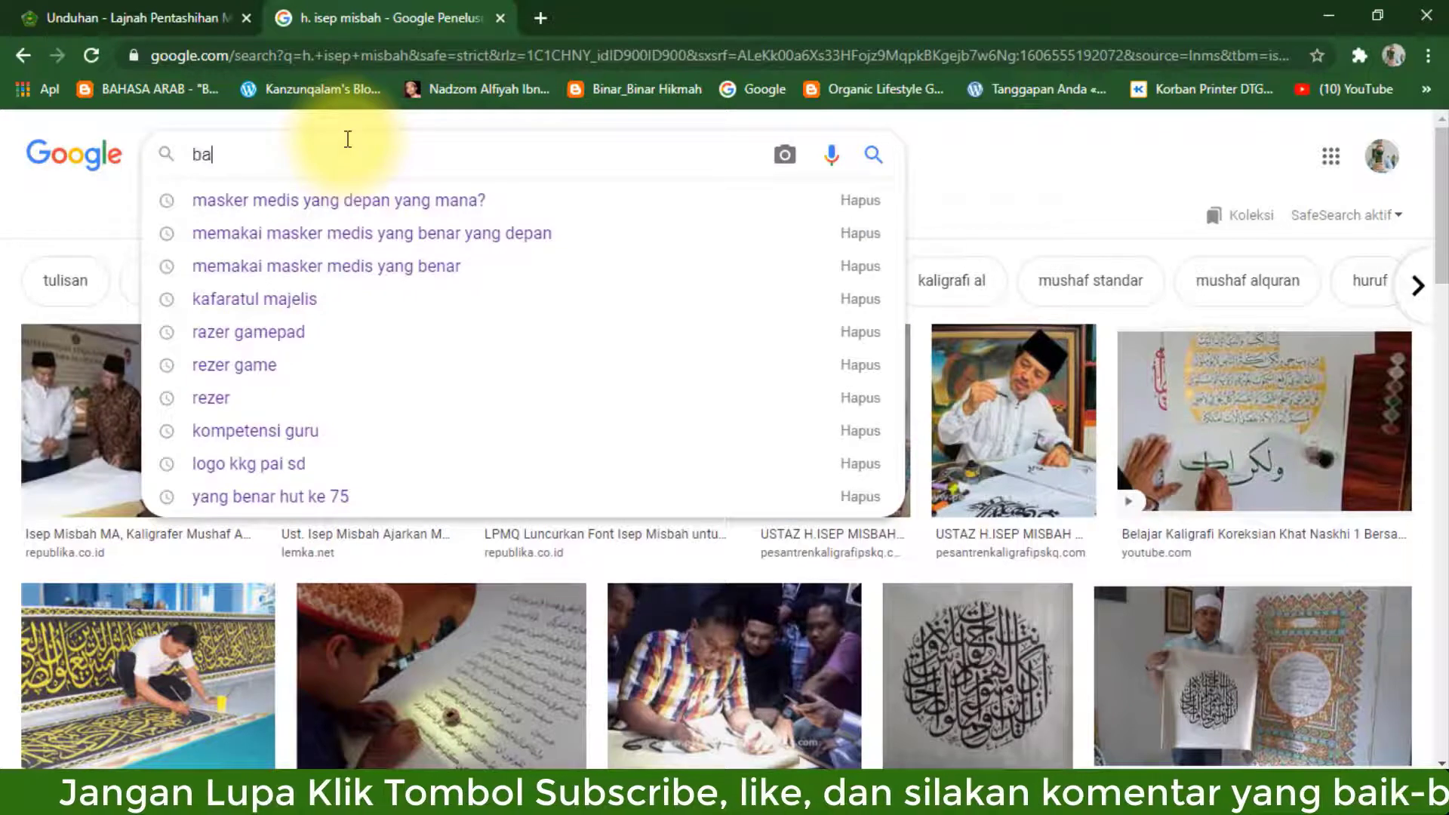
type("hasa daer")
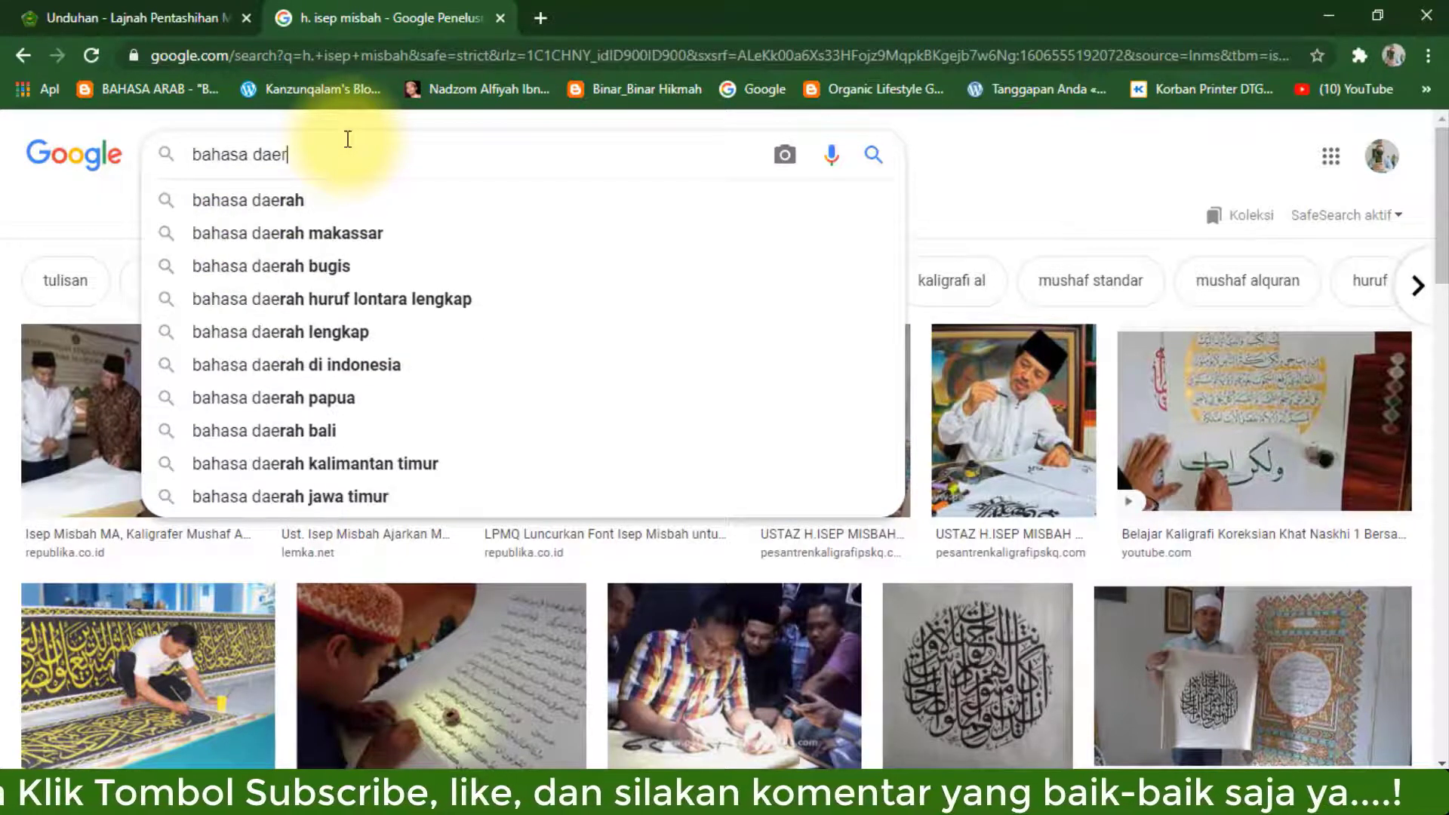
type("ah di indo")
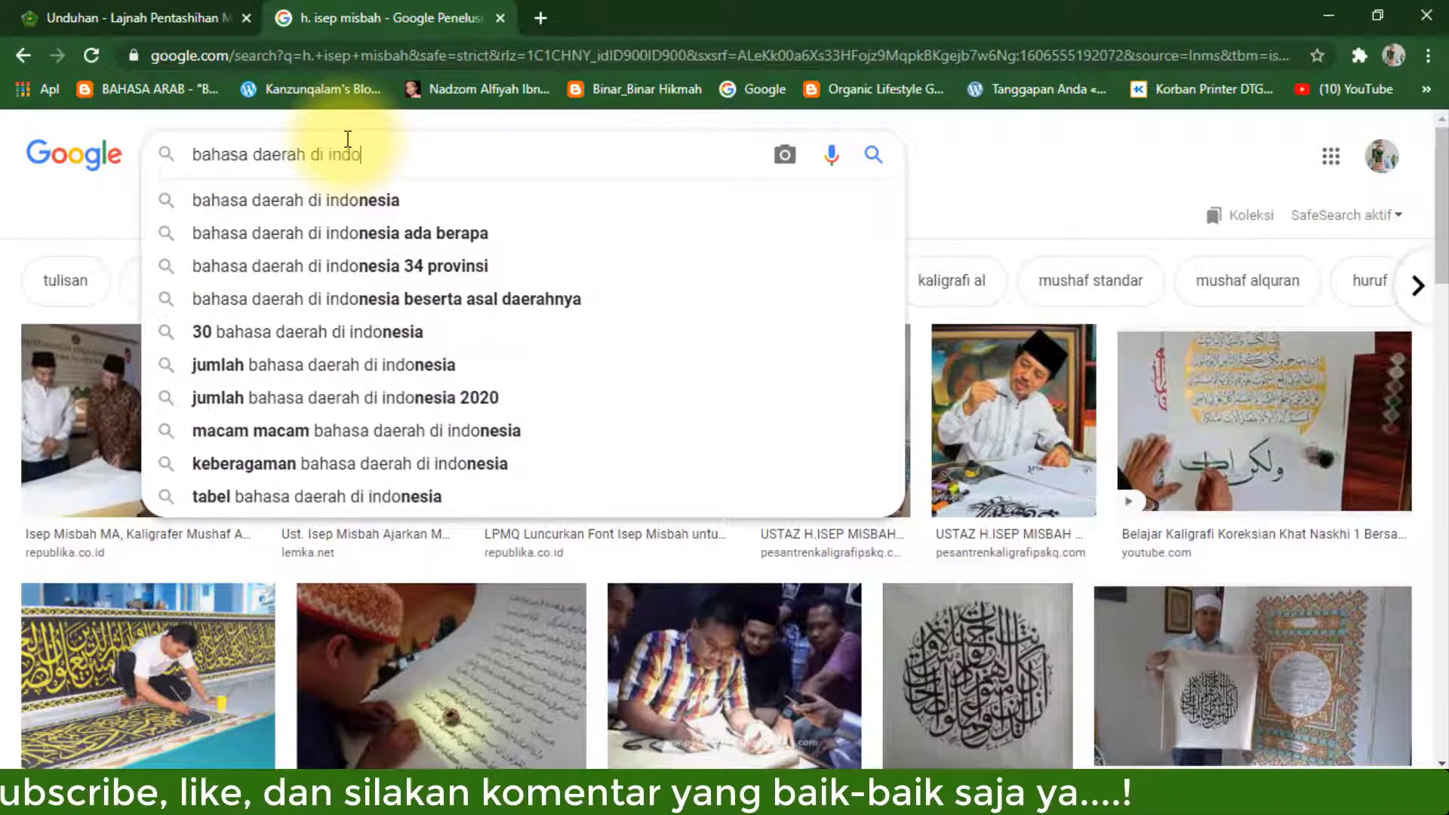
type("nesia")
key("Return")
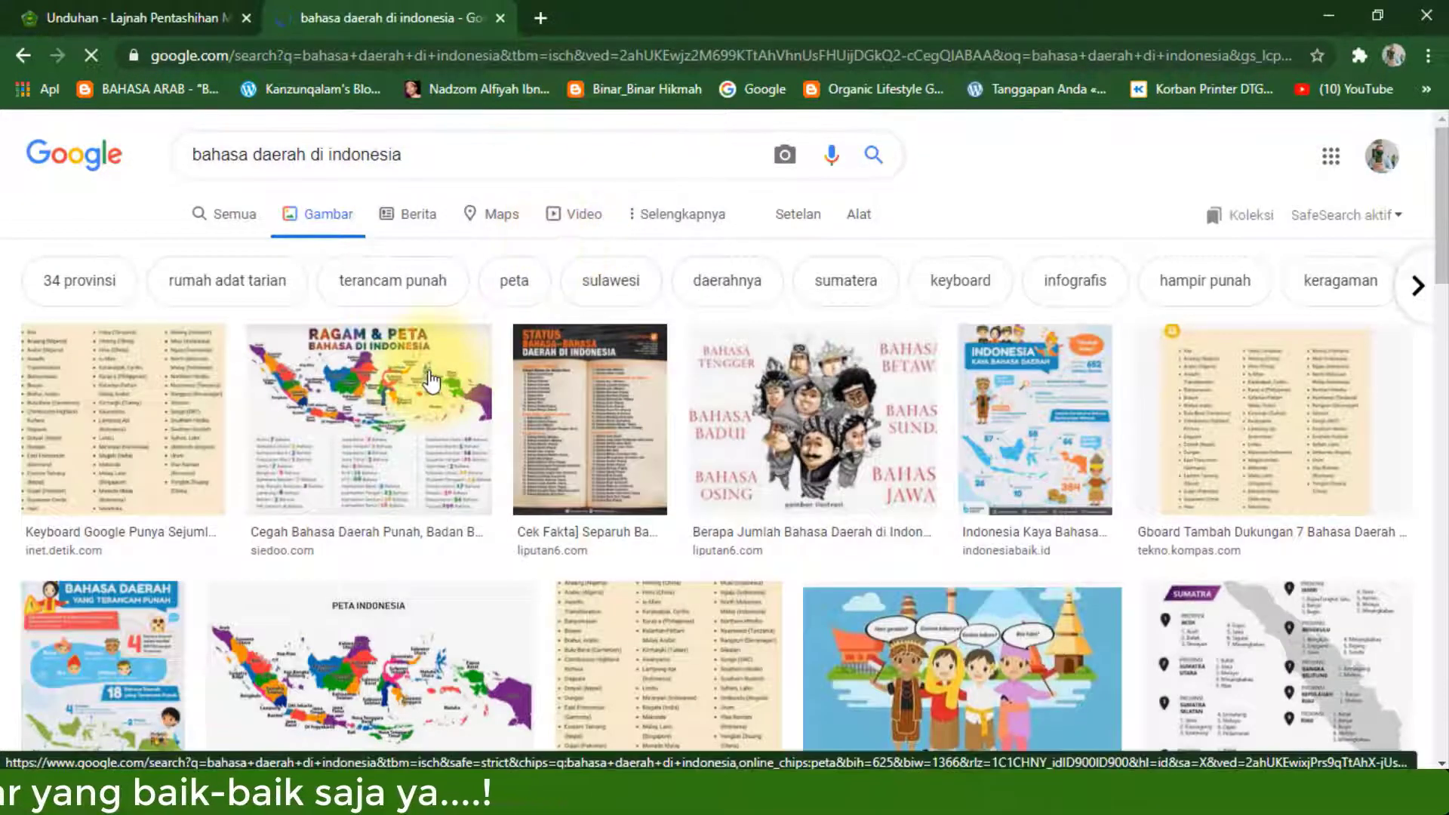
Preview the Liputan6 image on the status of Indonesia's regional languages, and close the preview.
scroll(412, 374, "down", 1)
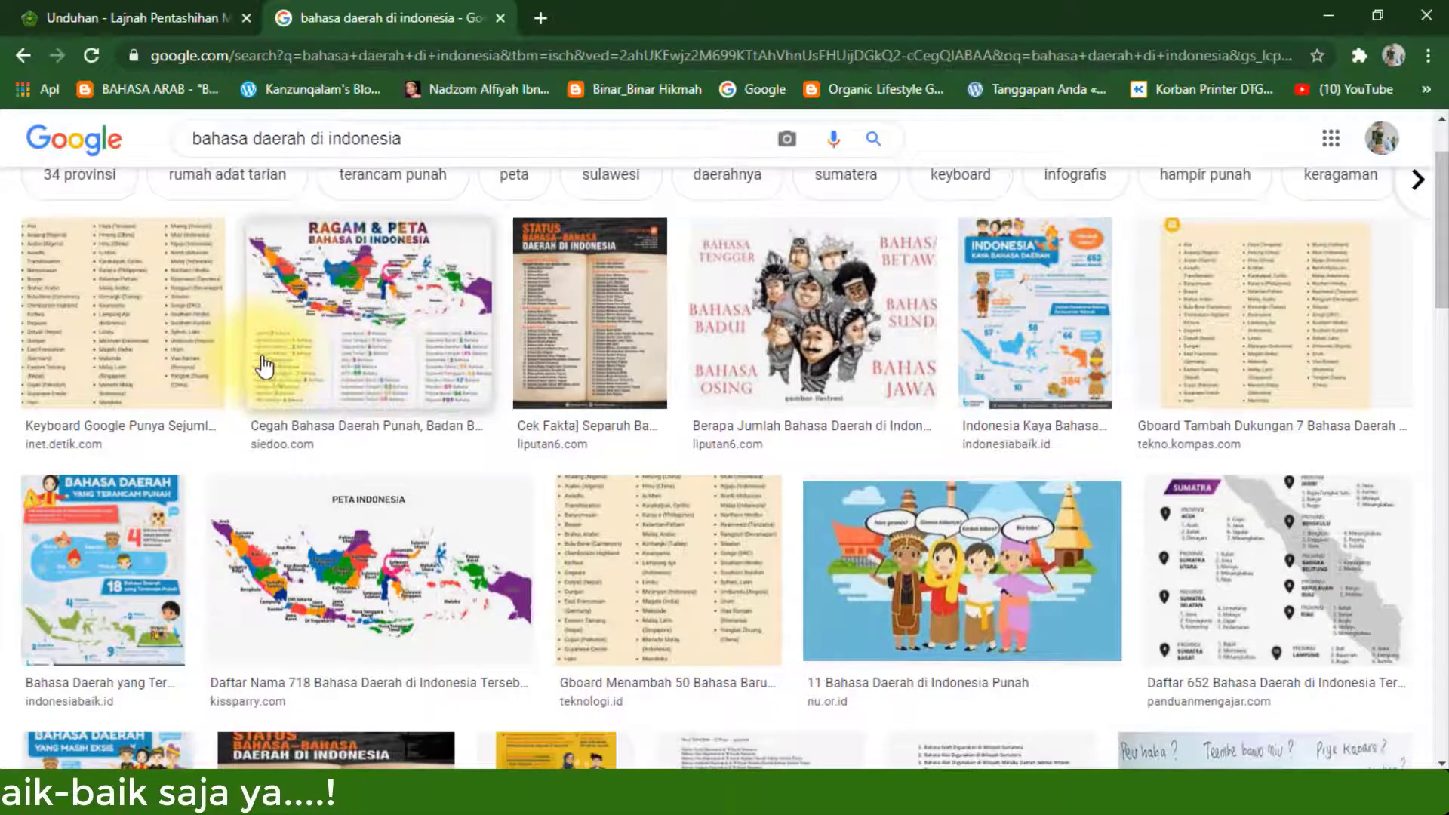
left_click(589, 331)
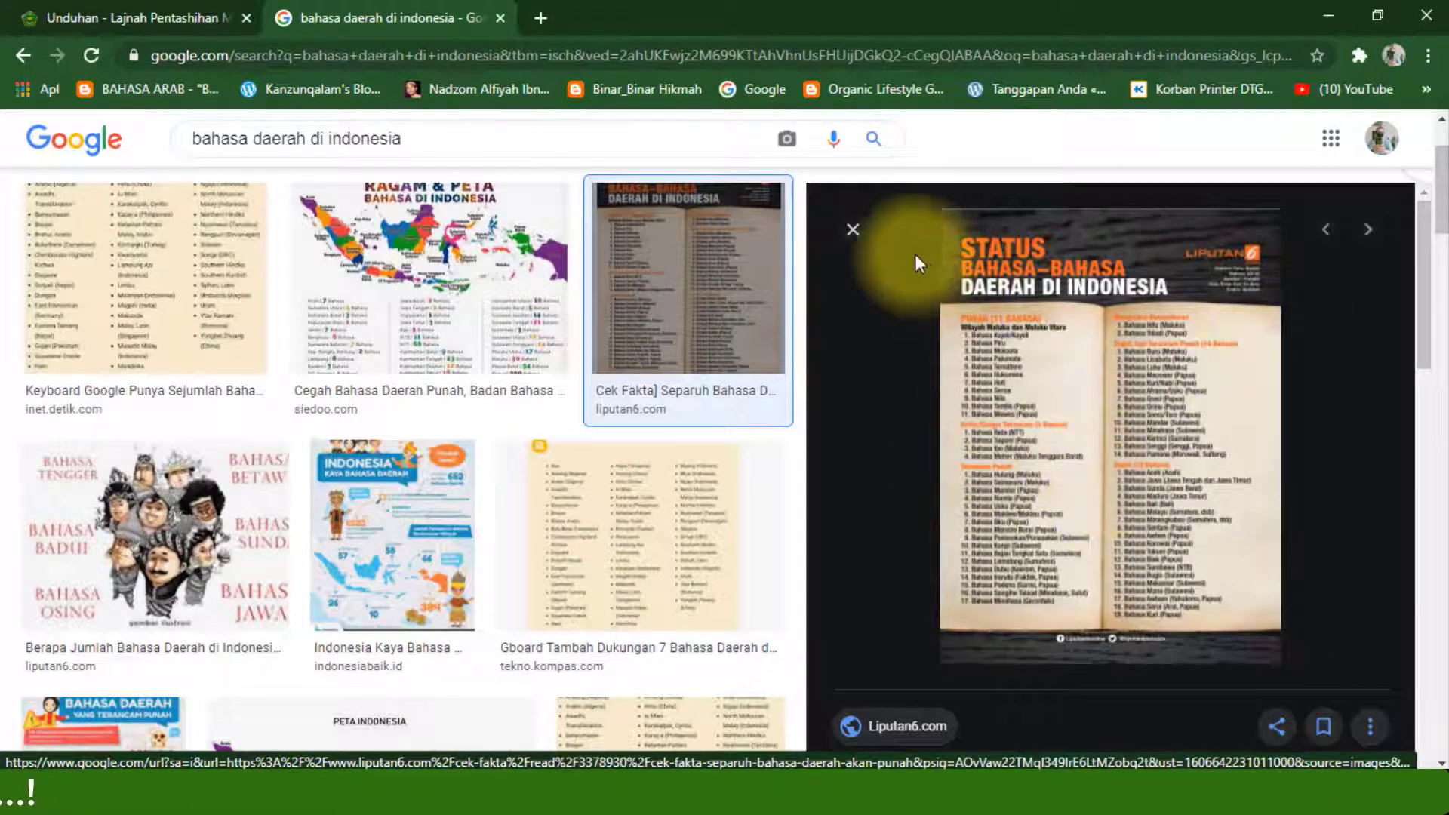
left_click(853, 229)
scroll(249, 378, "up", 2)
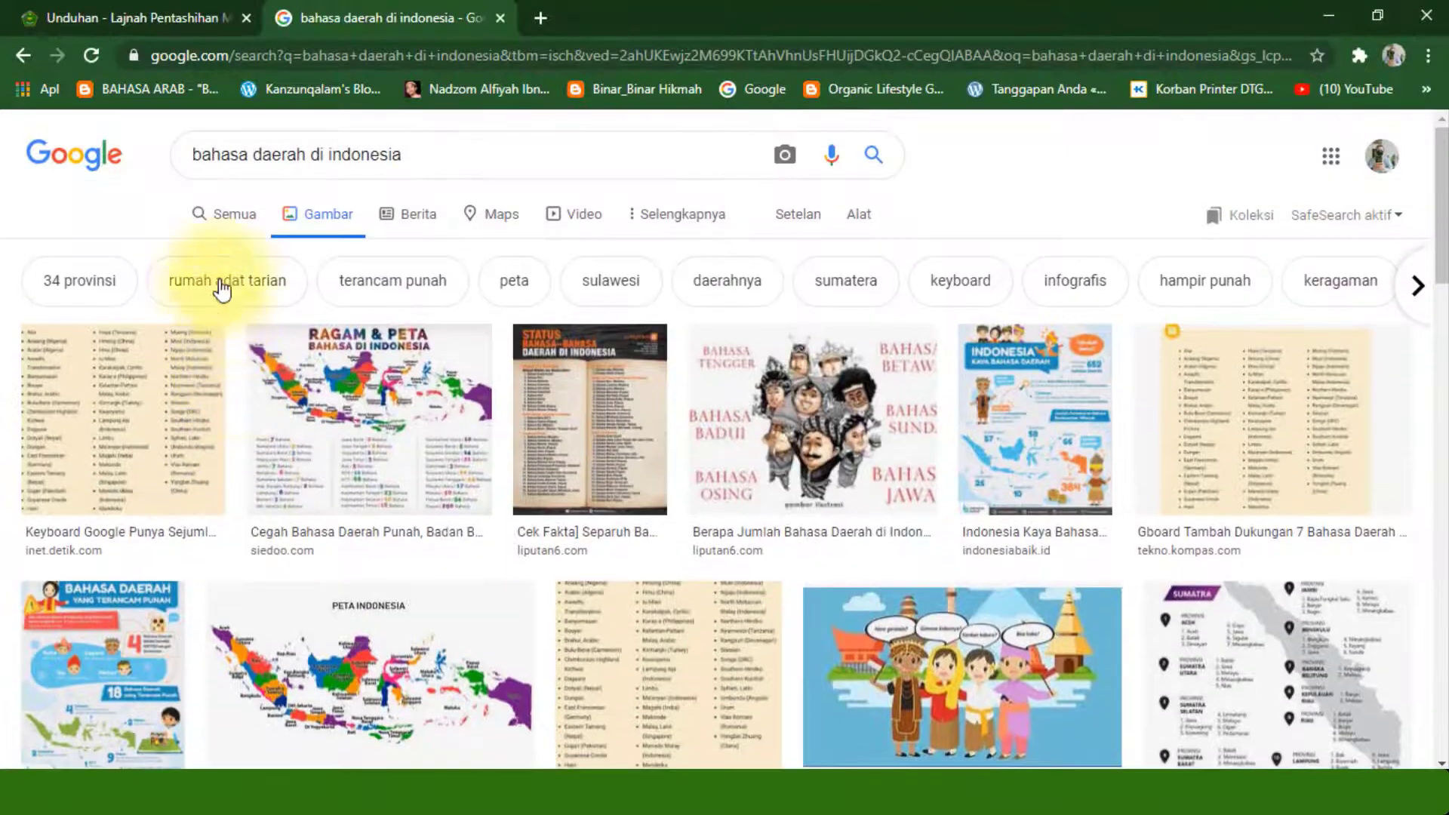
Show all web results for the search and open the Wikipedia article "Daftar bahasa di Indonesia".
left_click(228, 226)
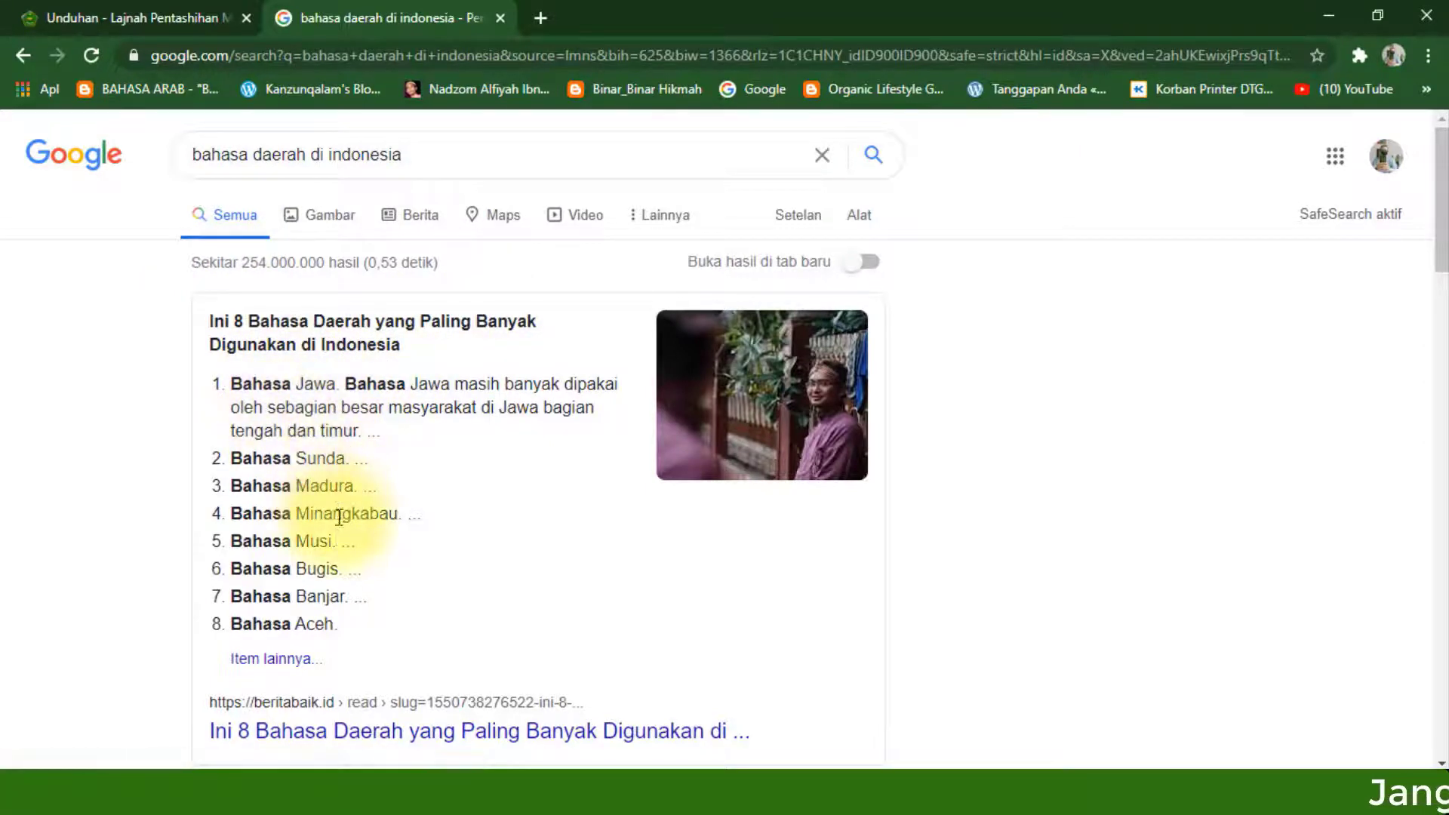
scroll(315, 558, "down", 2)
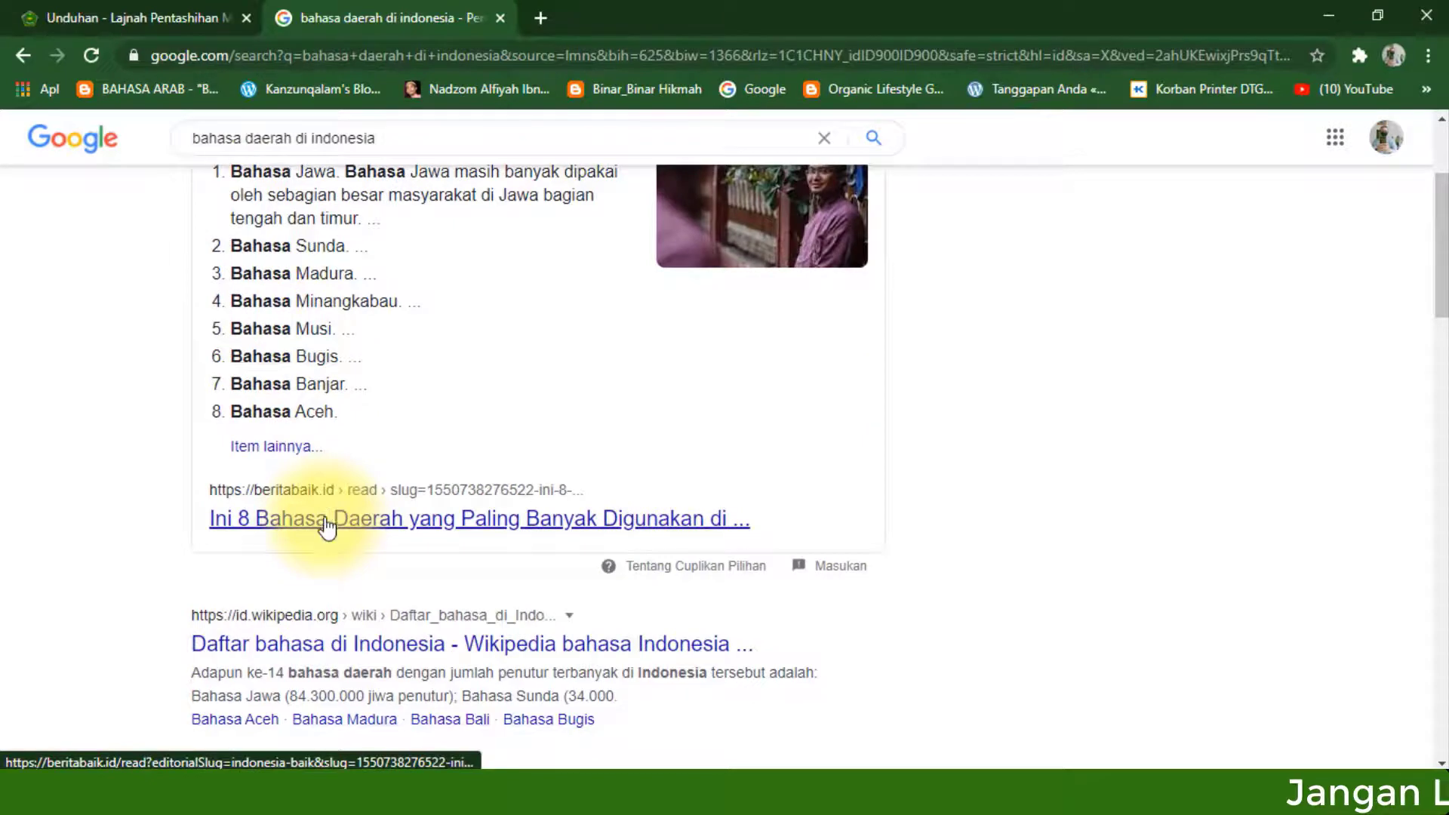
scroll(326, 526, "down", 2)
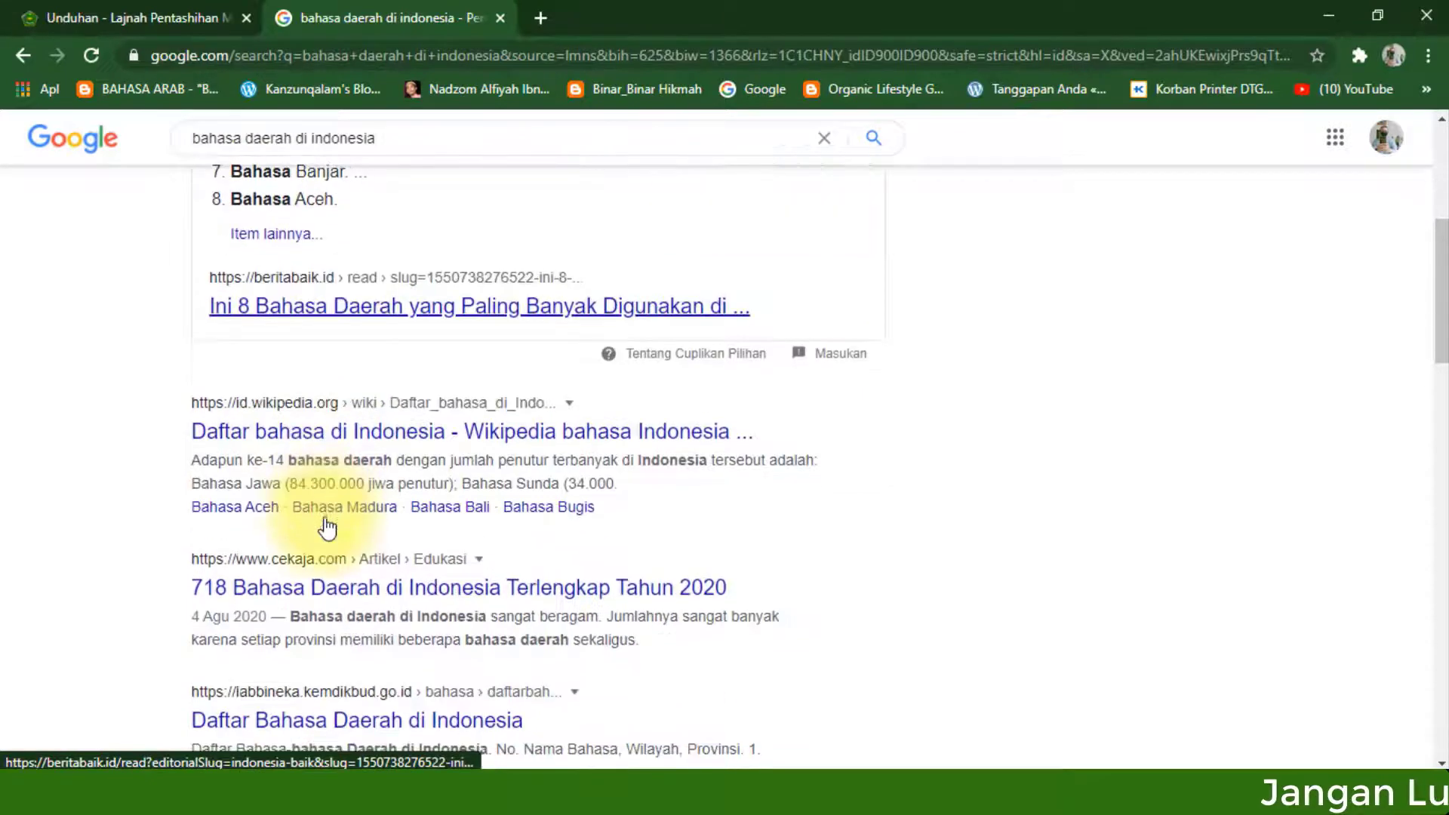
left_click(266, 433)
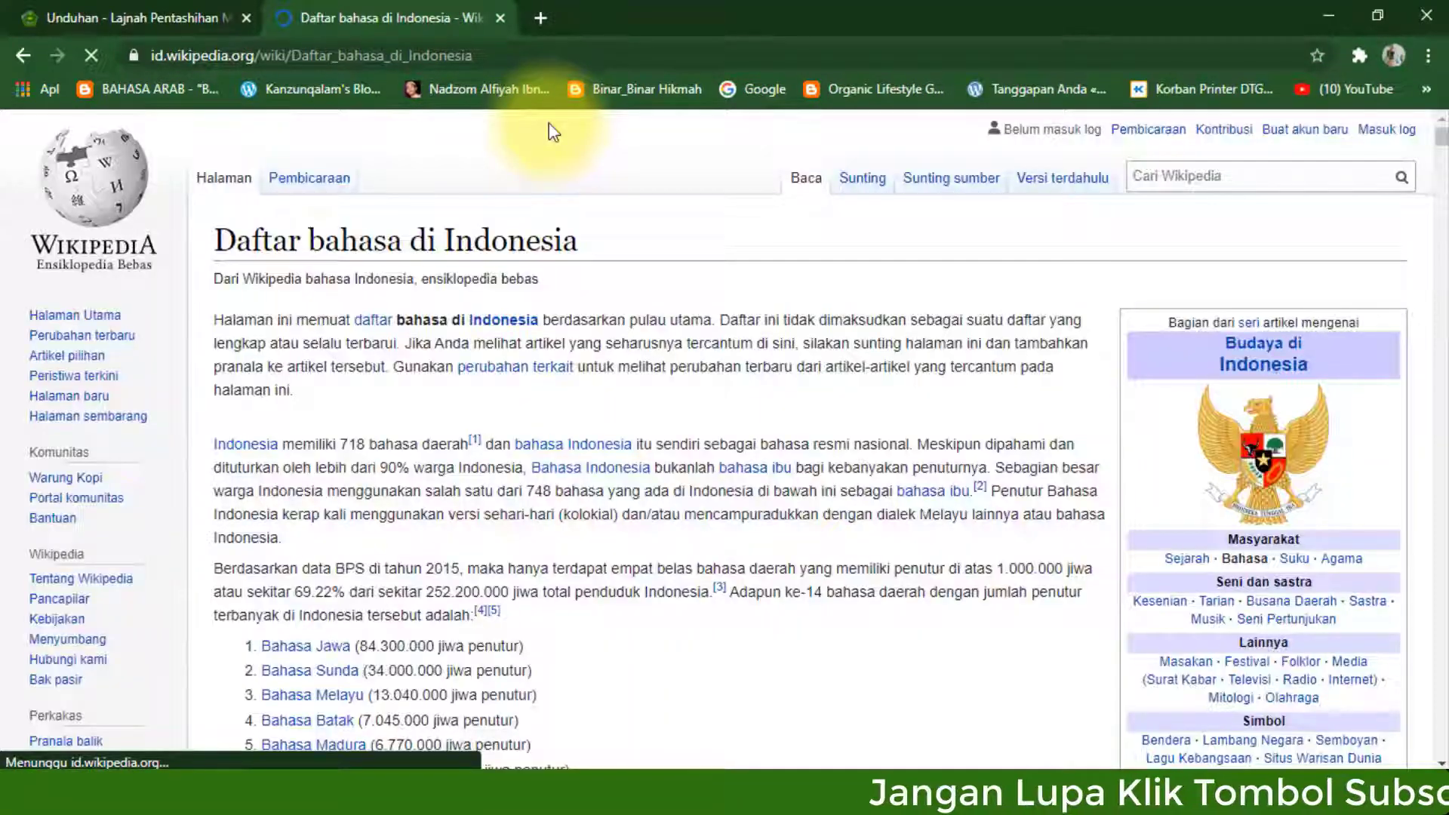
Examine the article's introduction and list of most-spoken regional languages, highlighting the passage on speaker numbers.
scroll(637, 443, "down", 3)
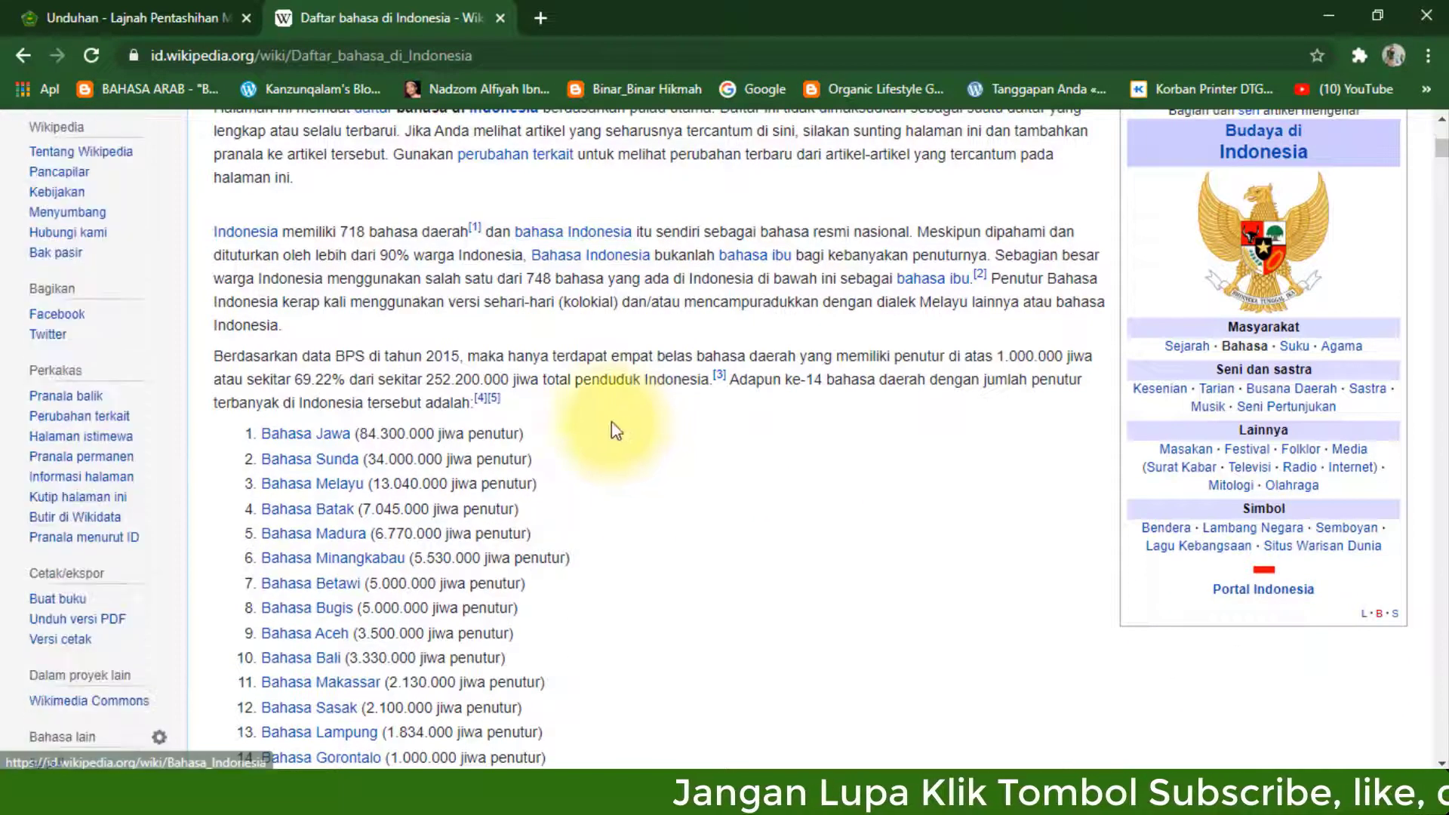
scroll(318, 406, "up", 2)
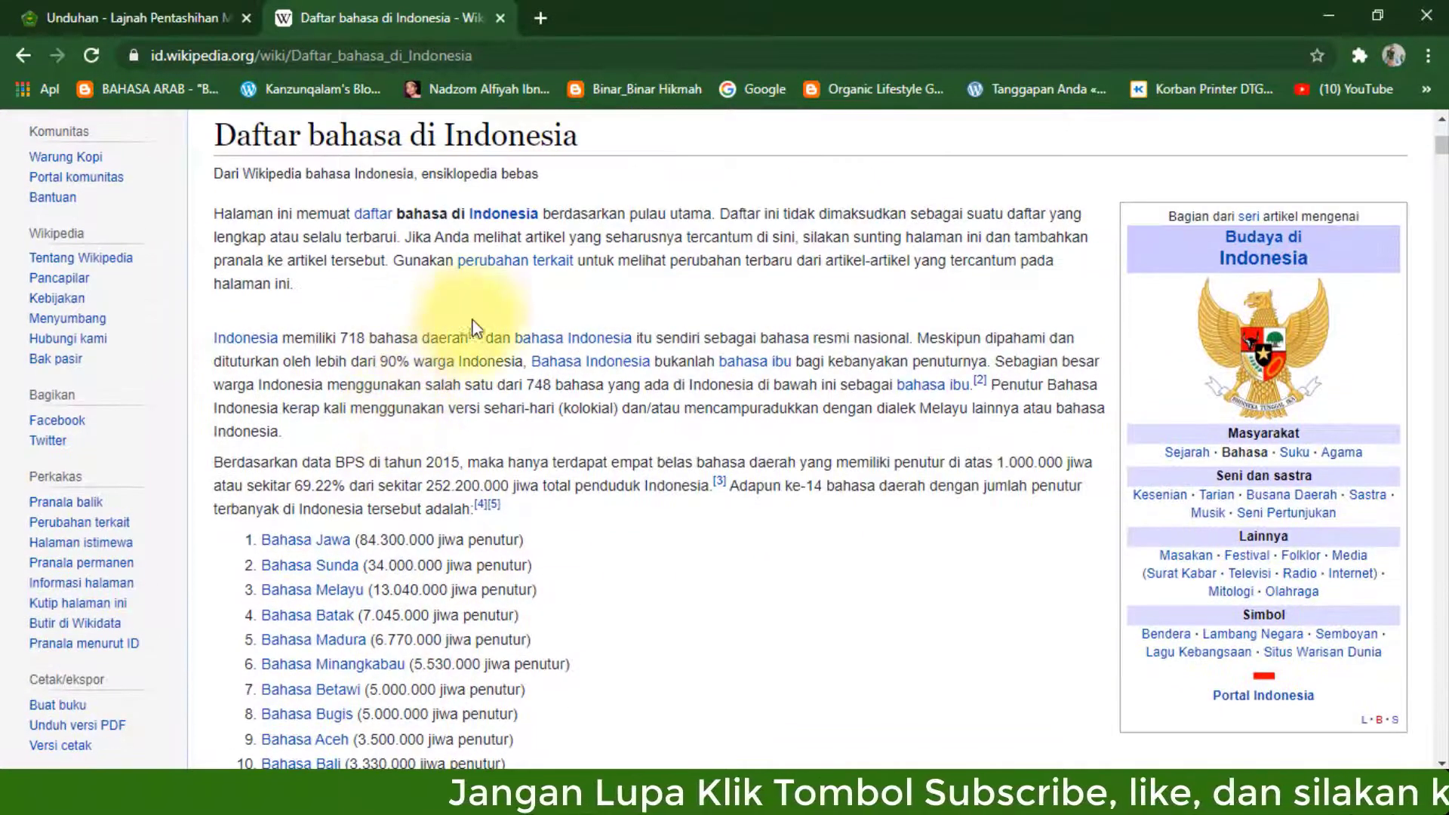
left_click_drag(833, 462, 414, 504)
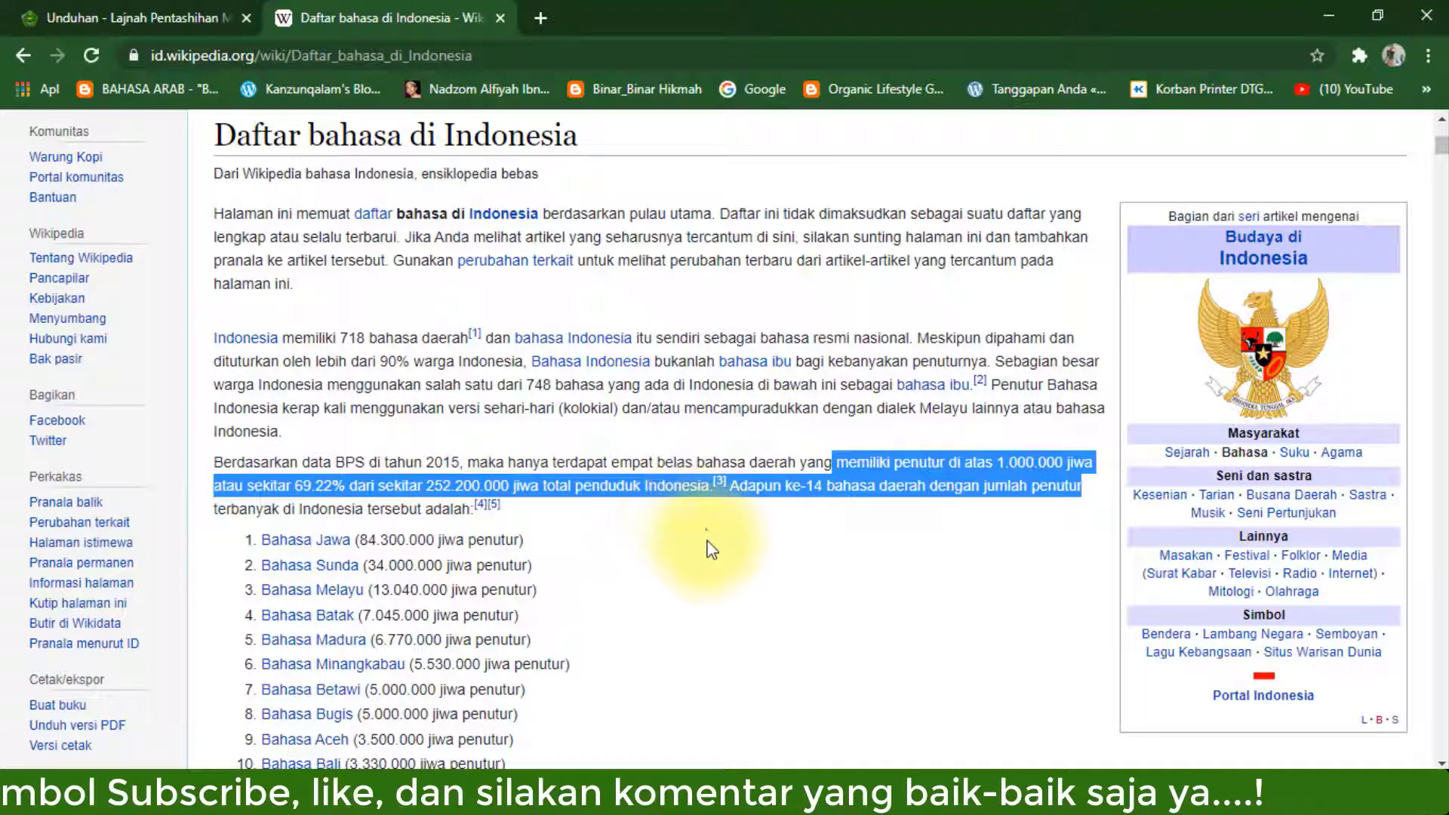
left_click(717, 560)
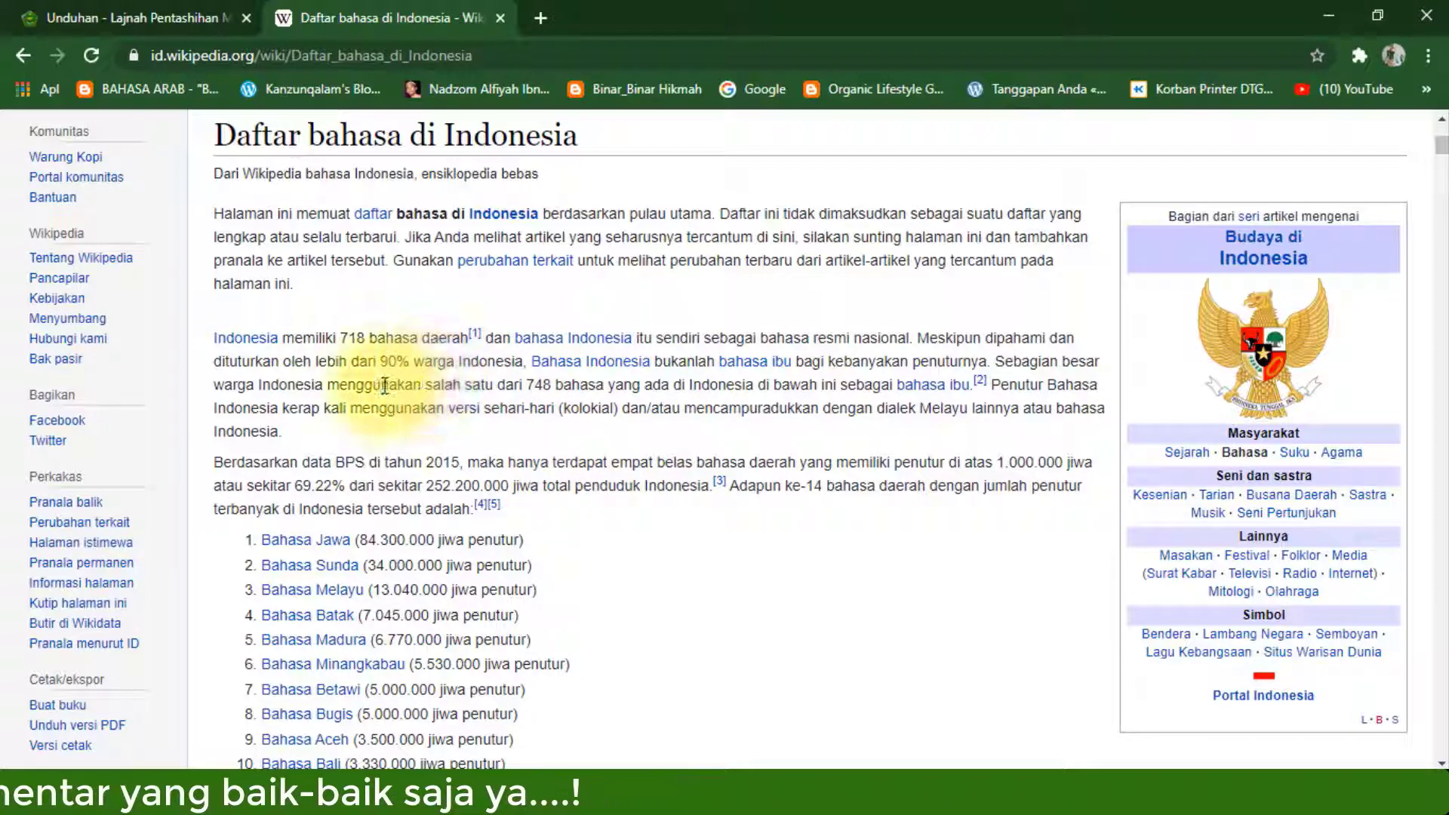
Highlight the article's passage on the 748 languages in Indonesia and look over the list of most-spoken regional languages.
left_click_drag(385, 385, 539, 379)
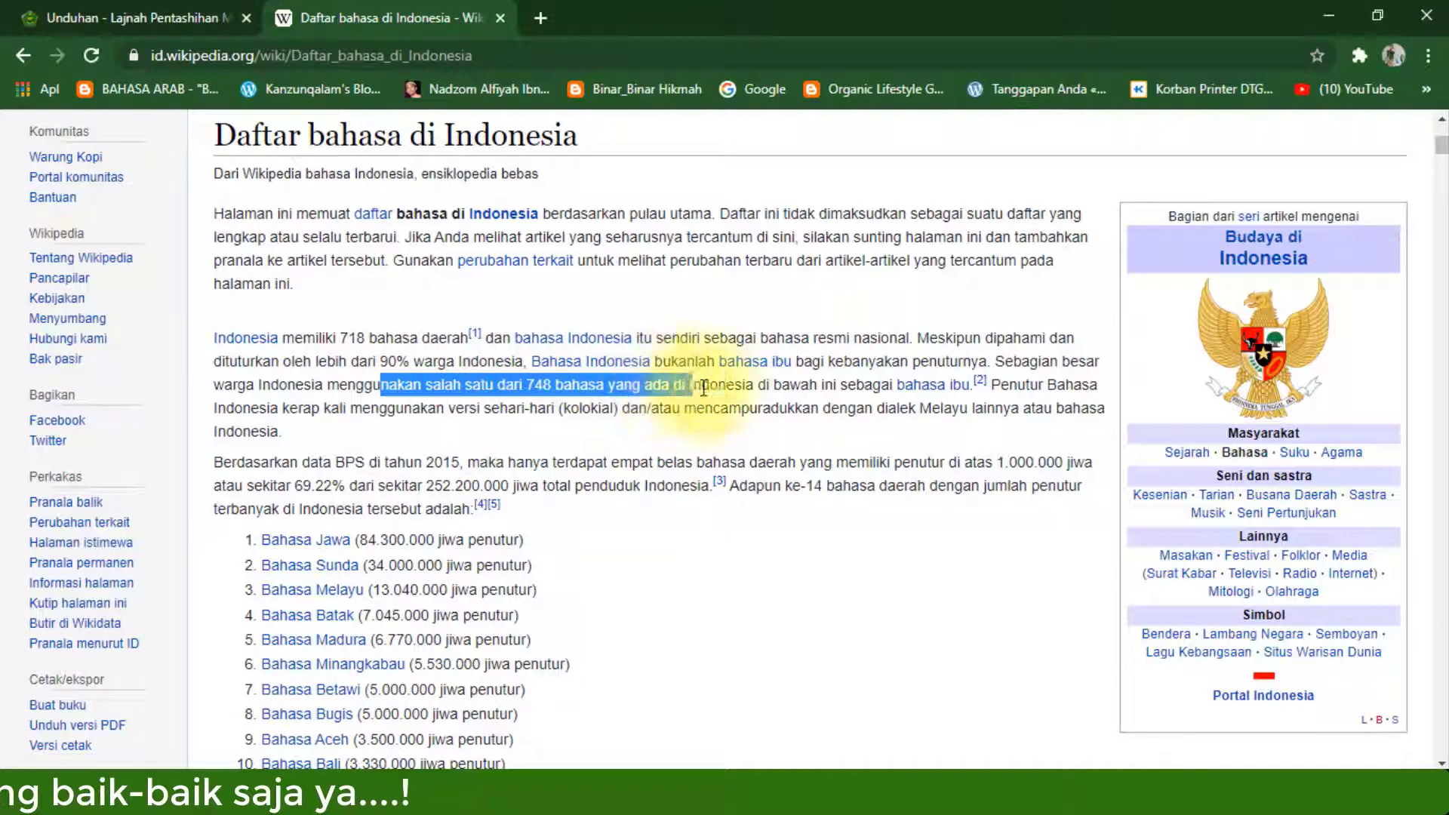
scroll(703, 486, "down", 5)
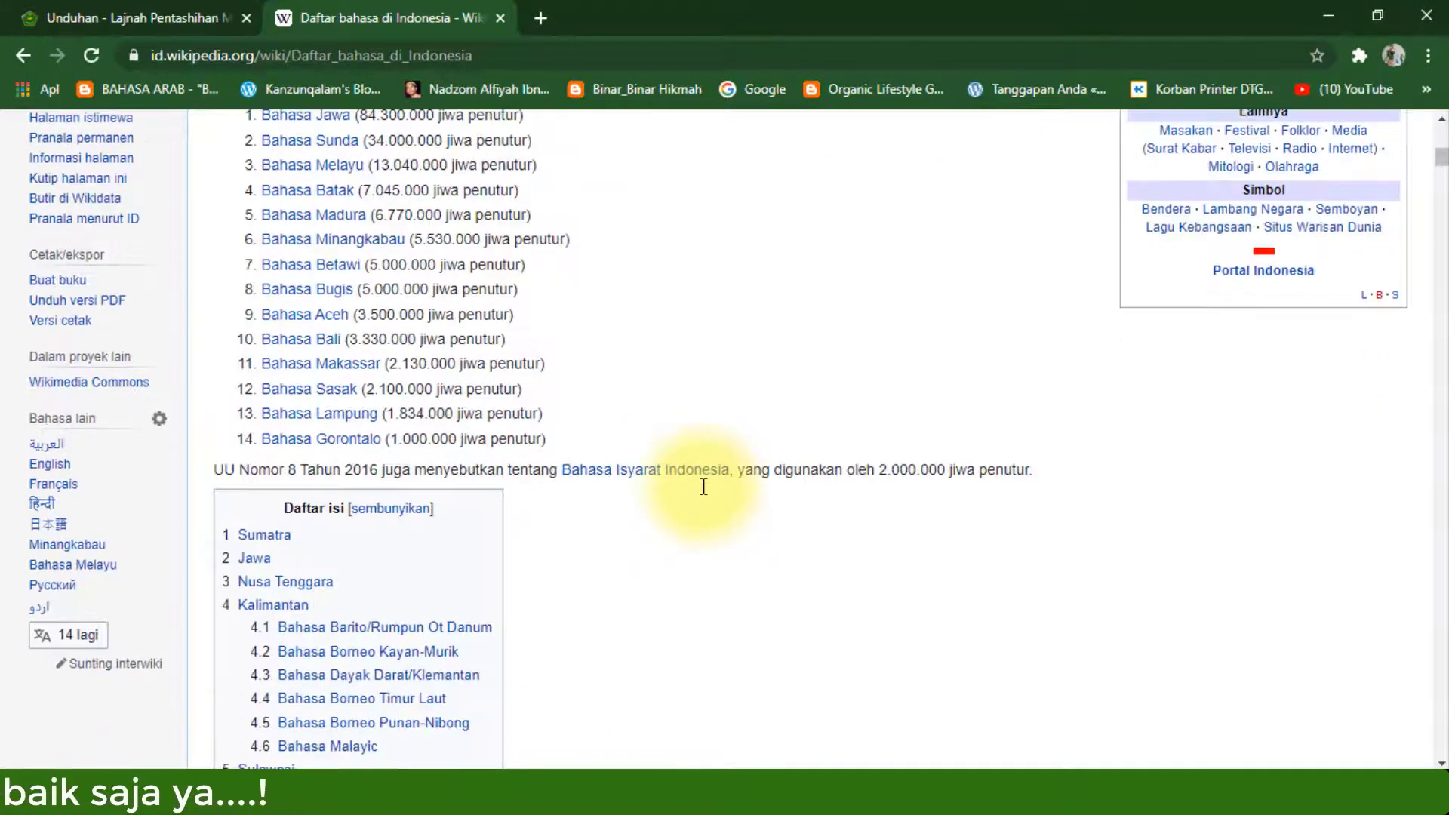
scroll(697, 483, "up", 10)
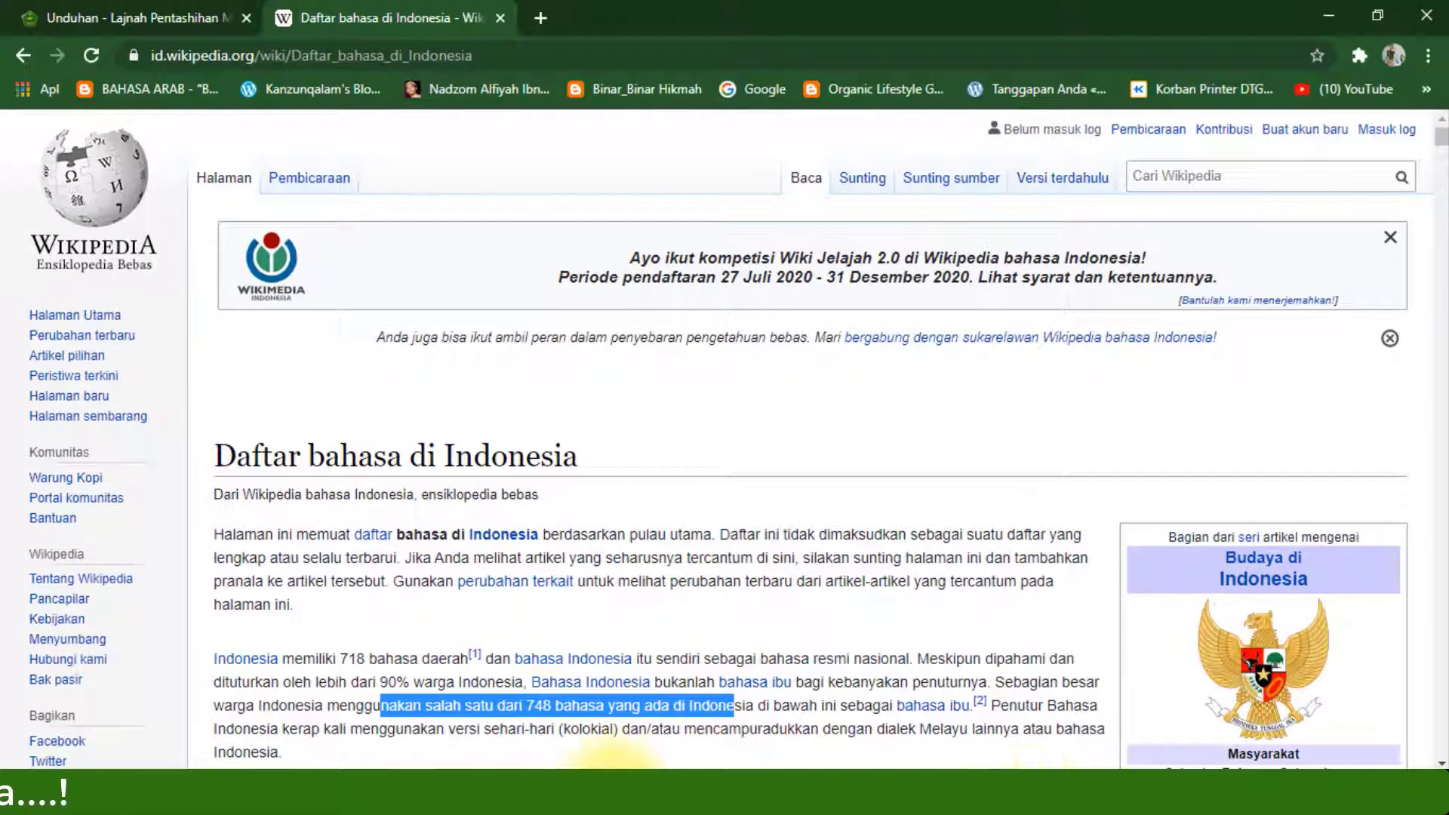
Switch back to the Word document and view the available translation and tafsir choices of the Qur'an Kemenag add-in.
left_click(615, 788)
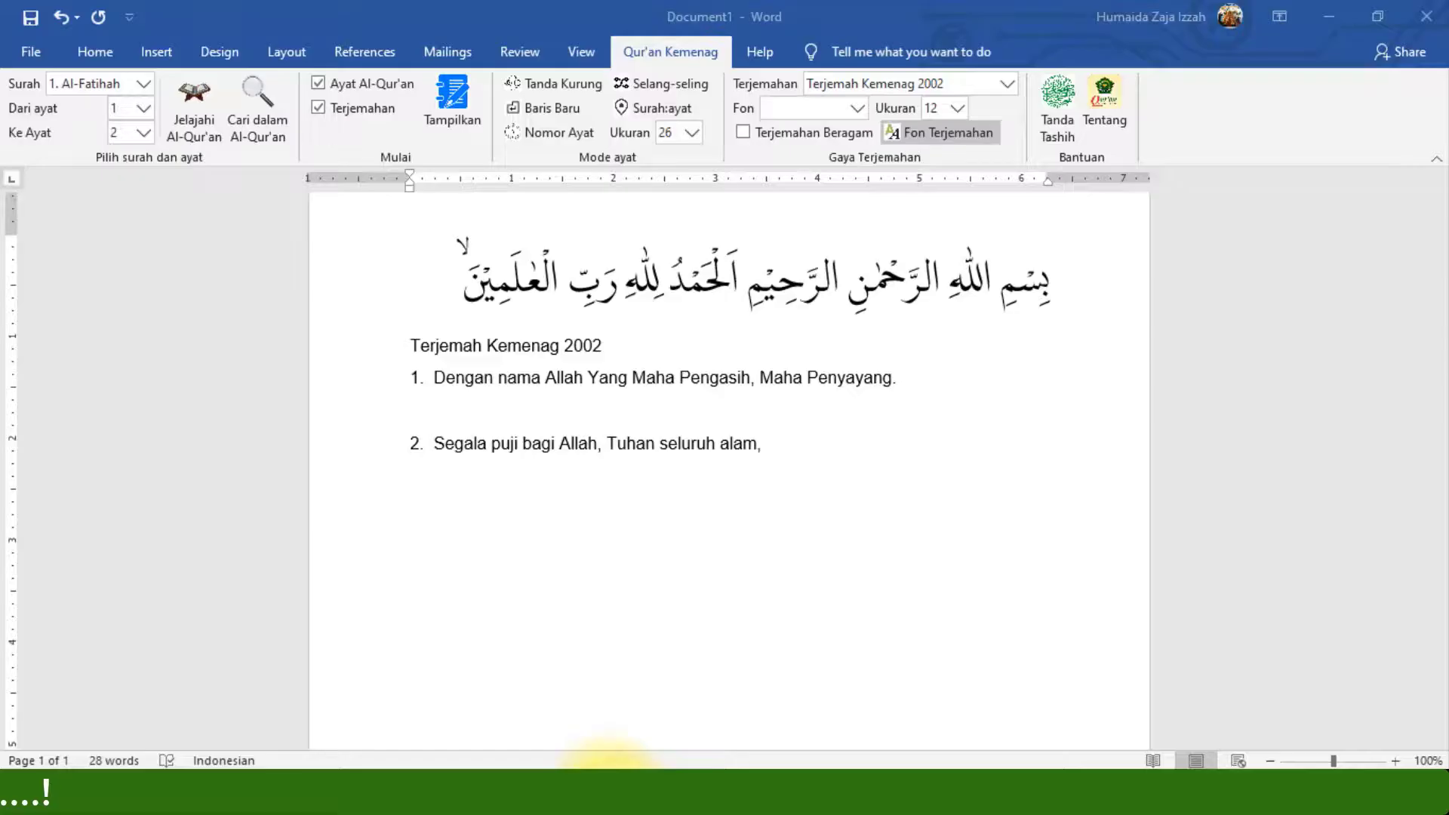
left_click(1006, 83)
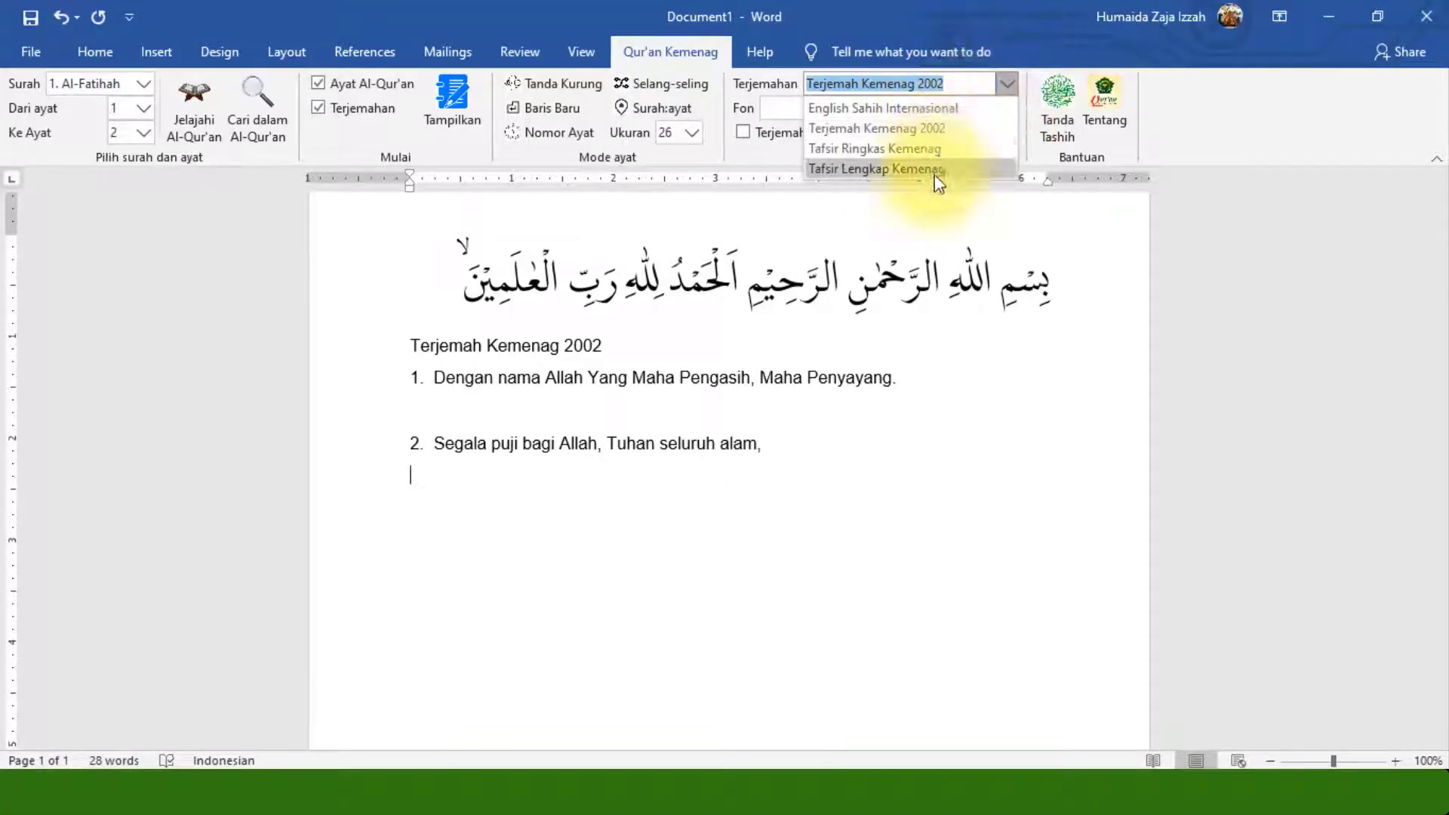
left_click(1008, 90)
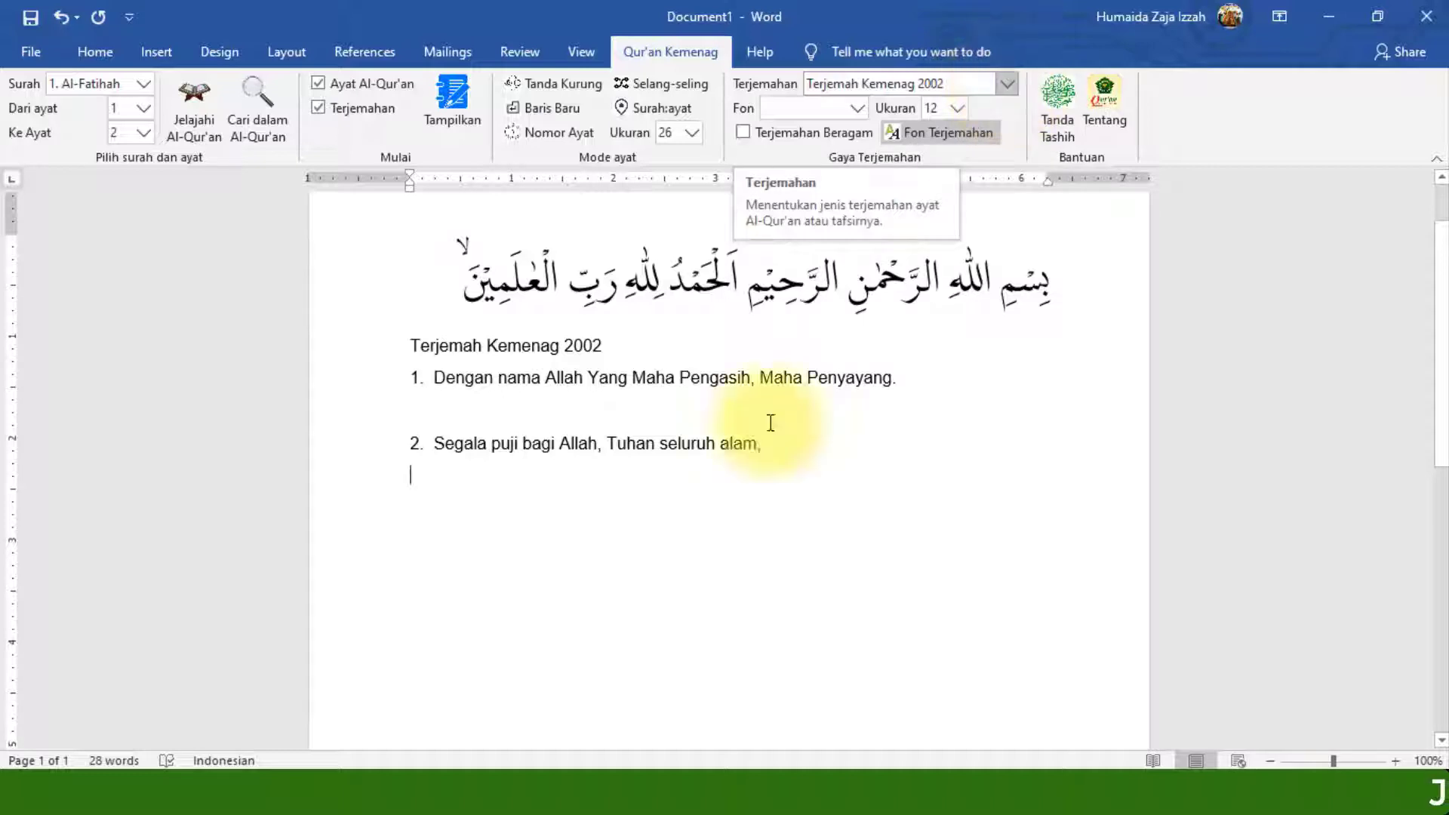
Clear the document and reinsert Al-Fatihah verses 1 to 2 with the Terjemah Kemenag 2002 translation.
key("ctrl+a")
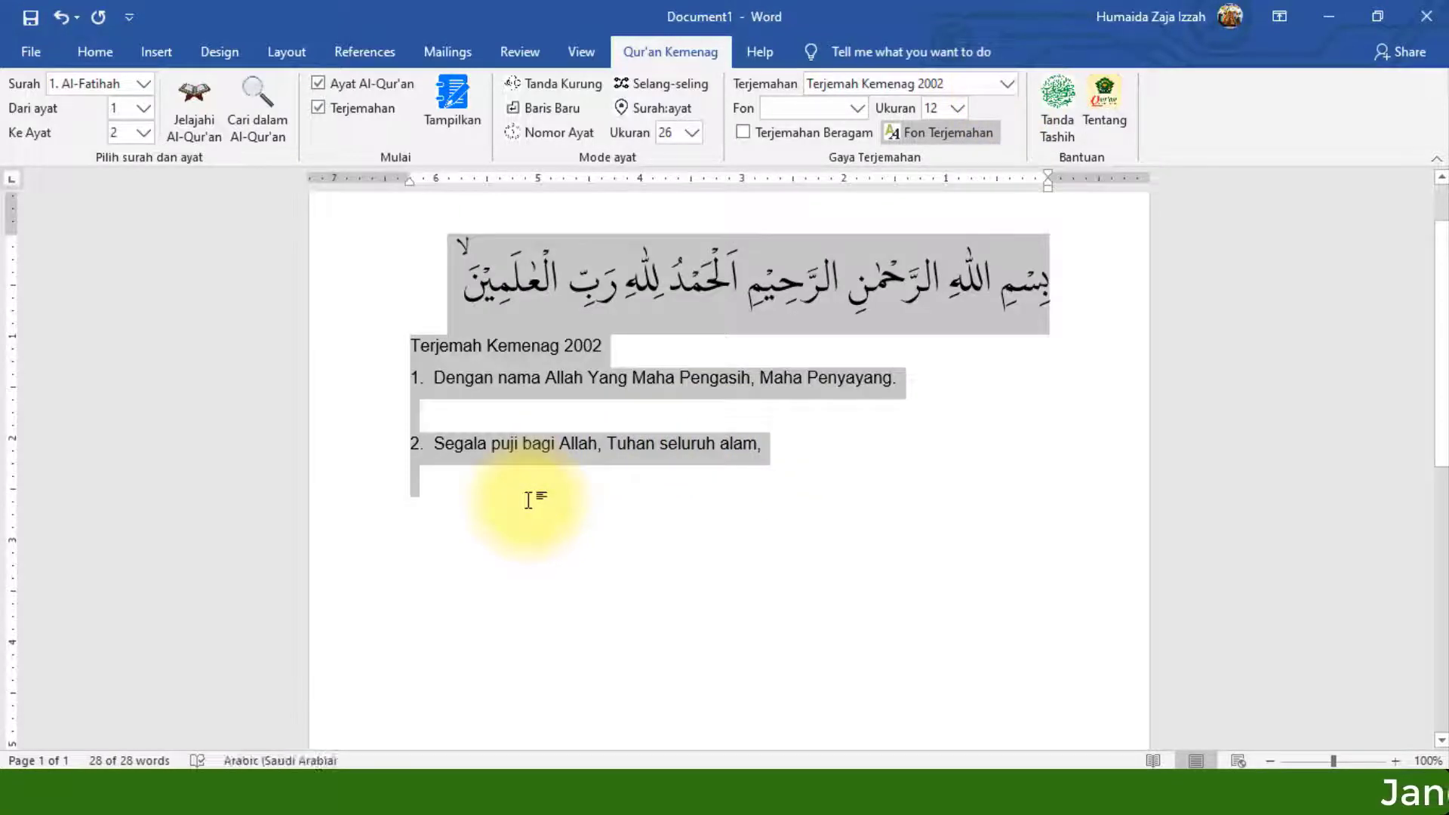
key("Delete")
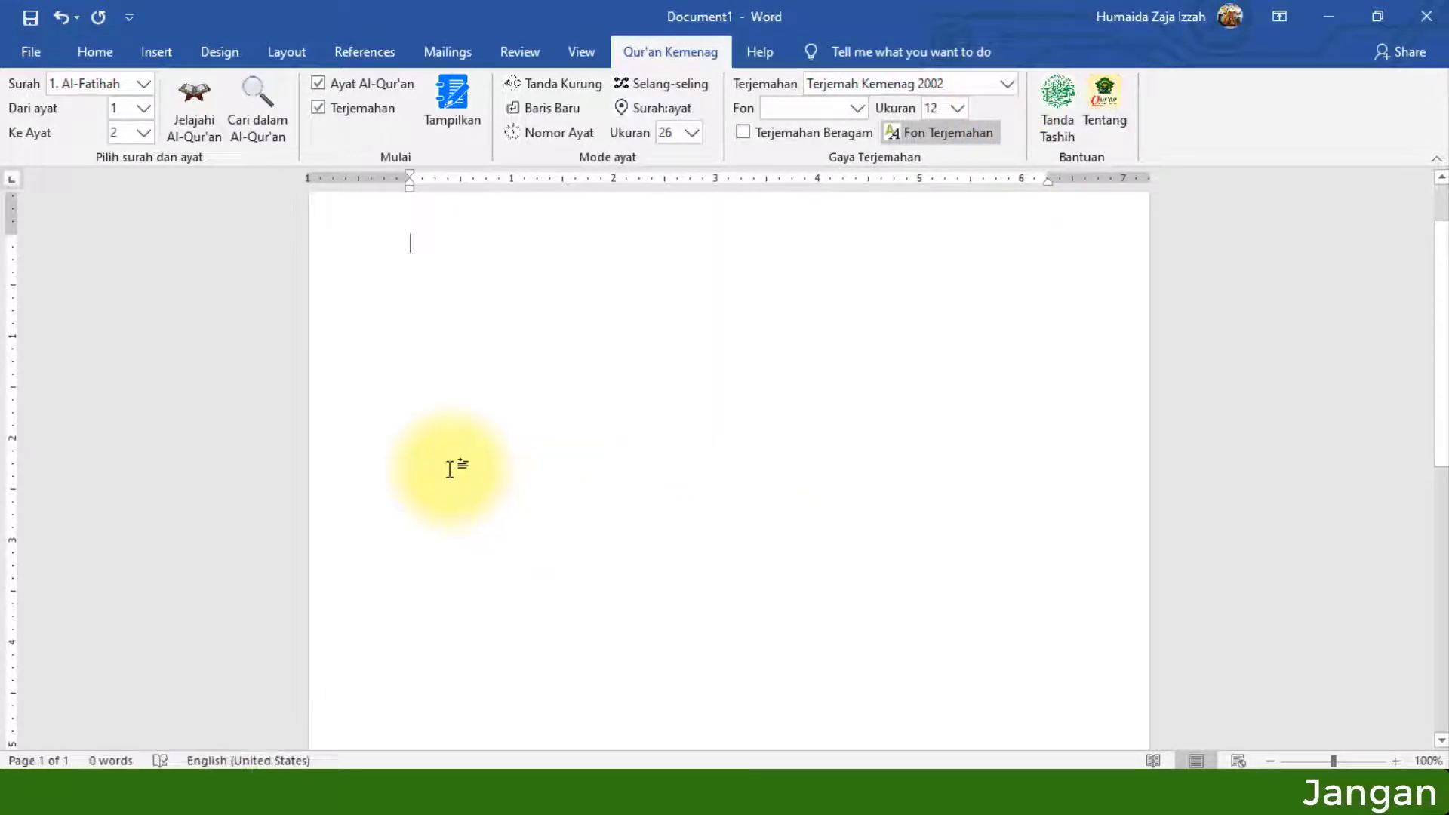
left_click(450, 99)
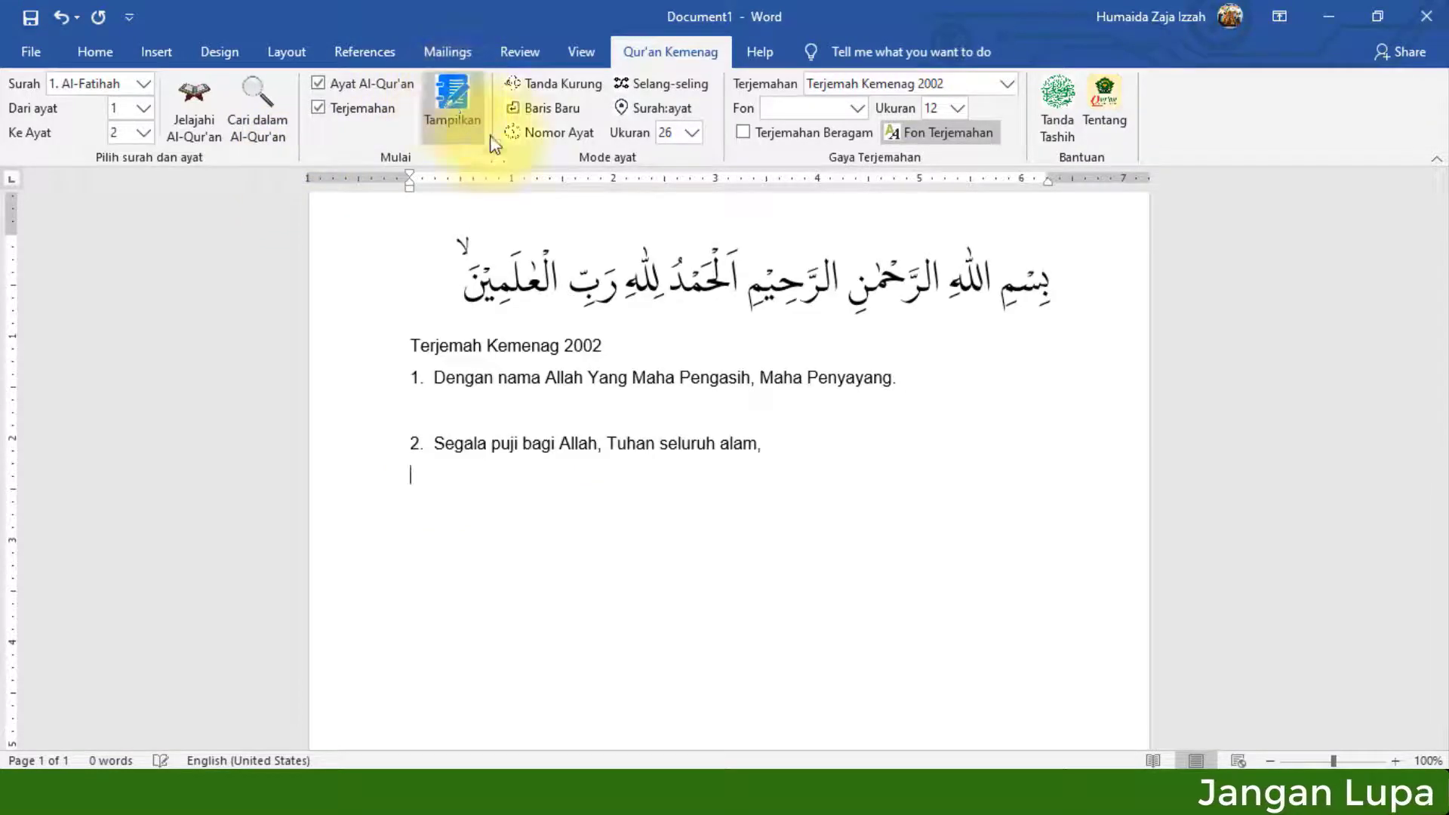
Check the translation choices, then read the add-in's about information through to its development plans and close it.
left_click(1012, 83)
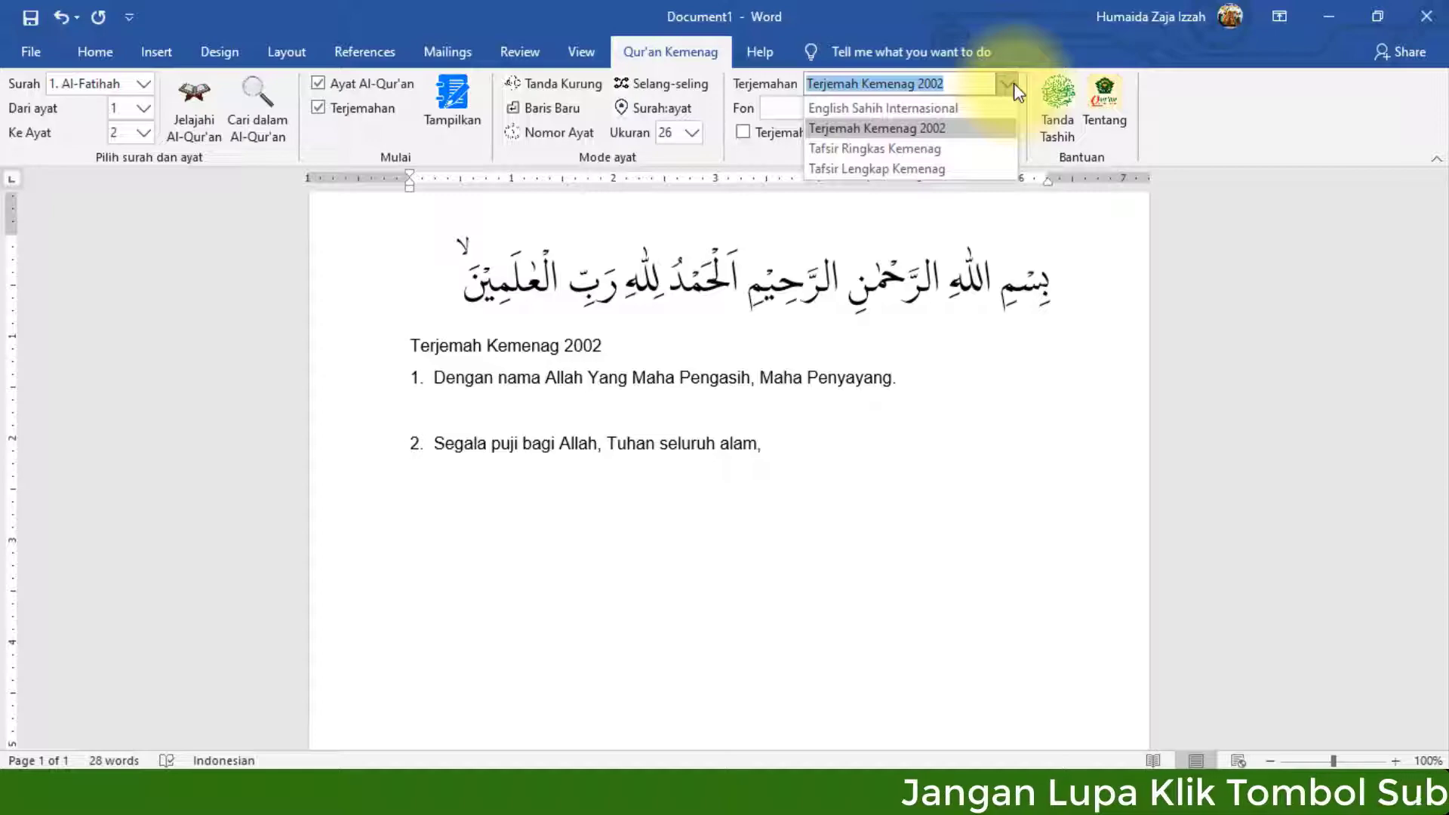
left_click(1104, 102)
scroll(1005, 380, "down", 15)
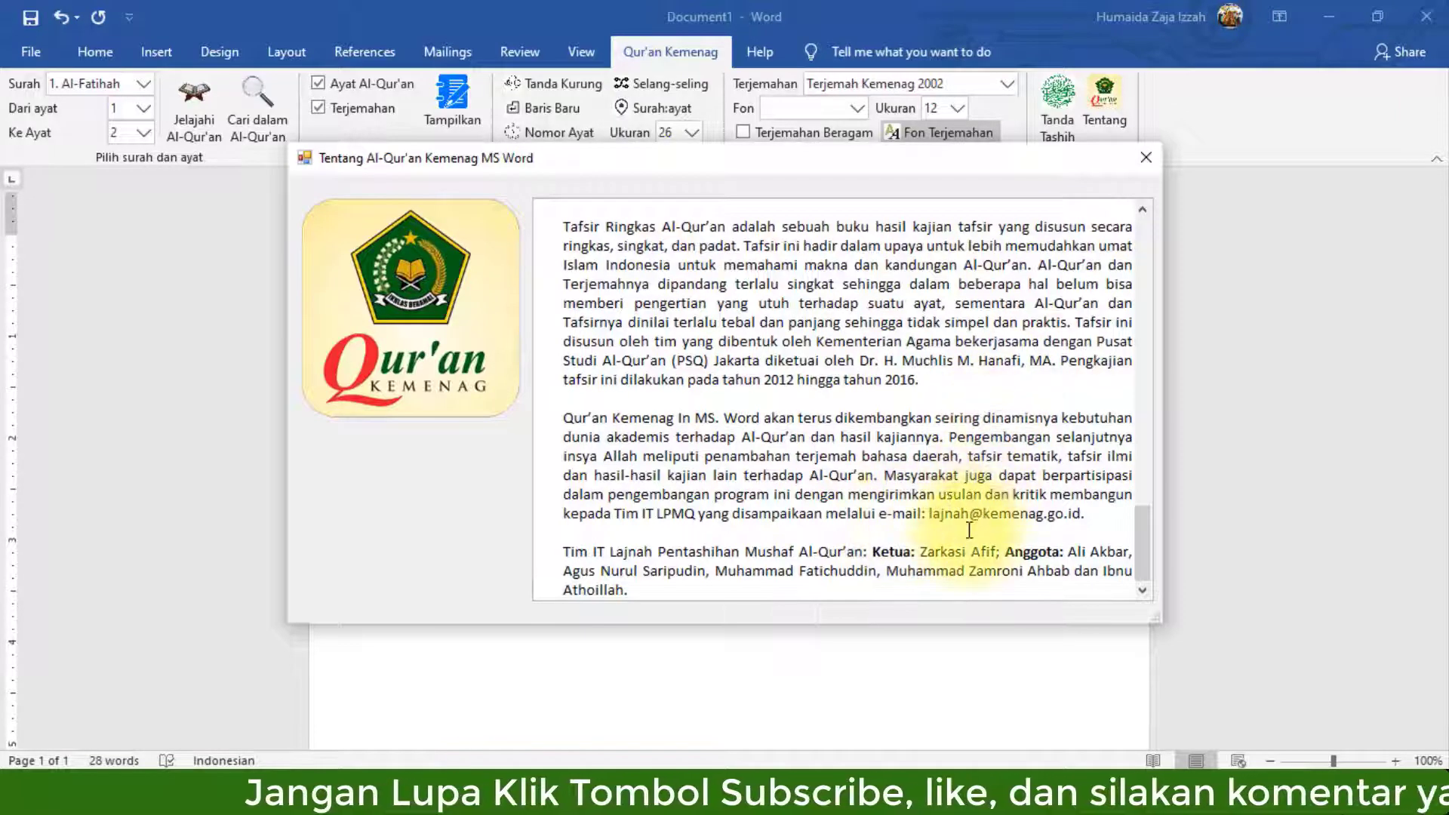
left_click(1146, 162)
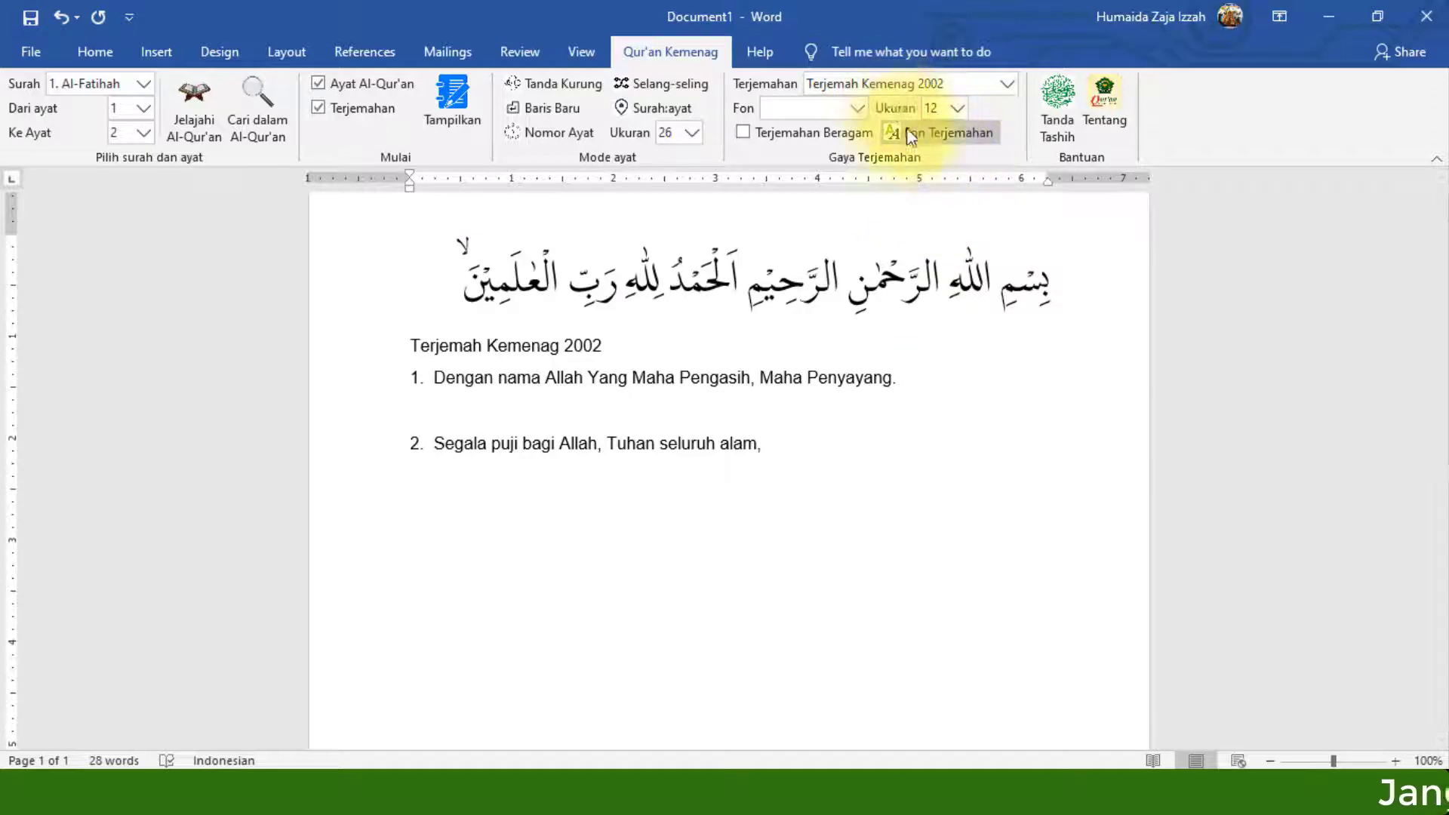
Clear the document and insert Al-Fatihah verses 1 to 2 with Tafsir Ringkas Kemenag as the translation.
key("ctrl+a")
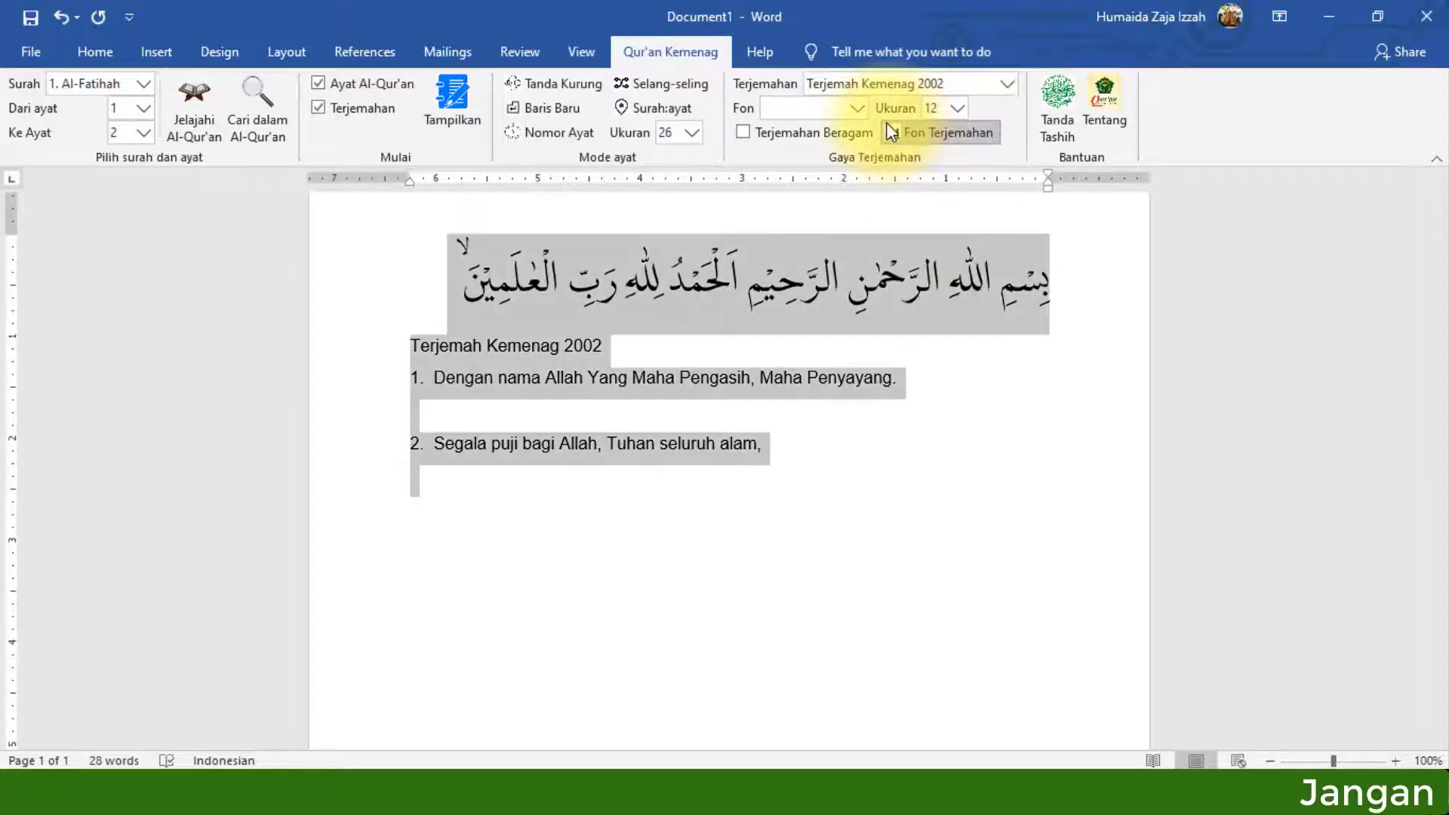
key("Delete")
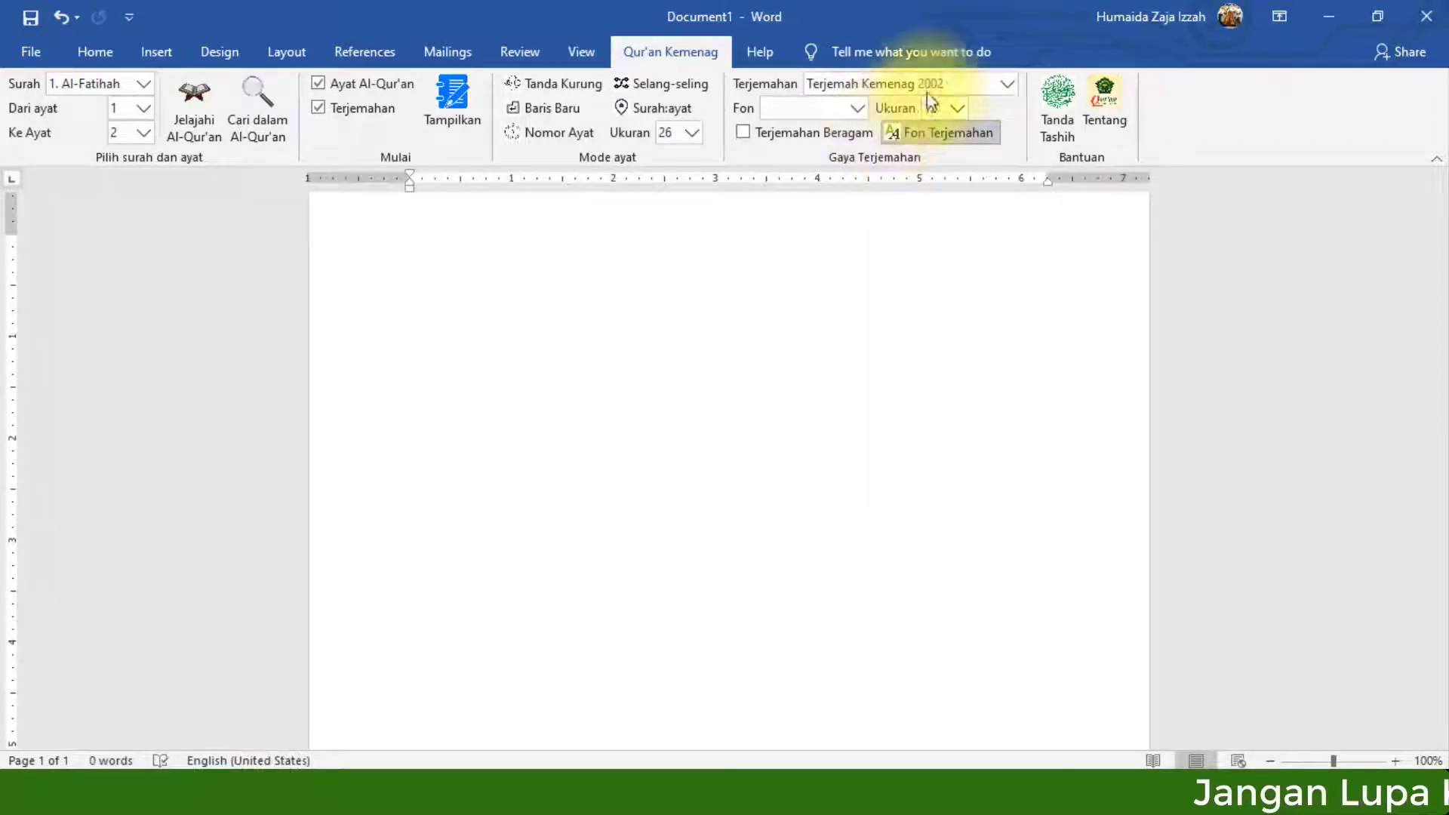
left_click(1010, 84)
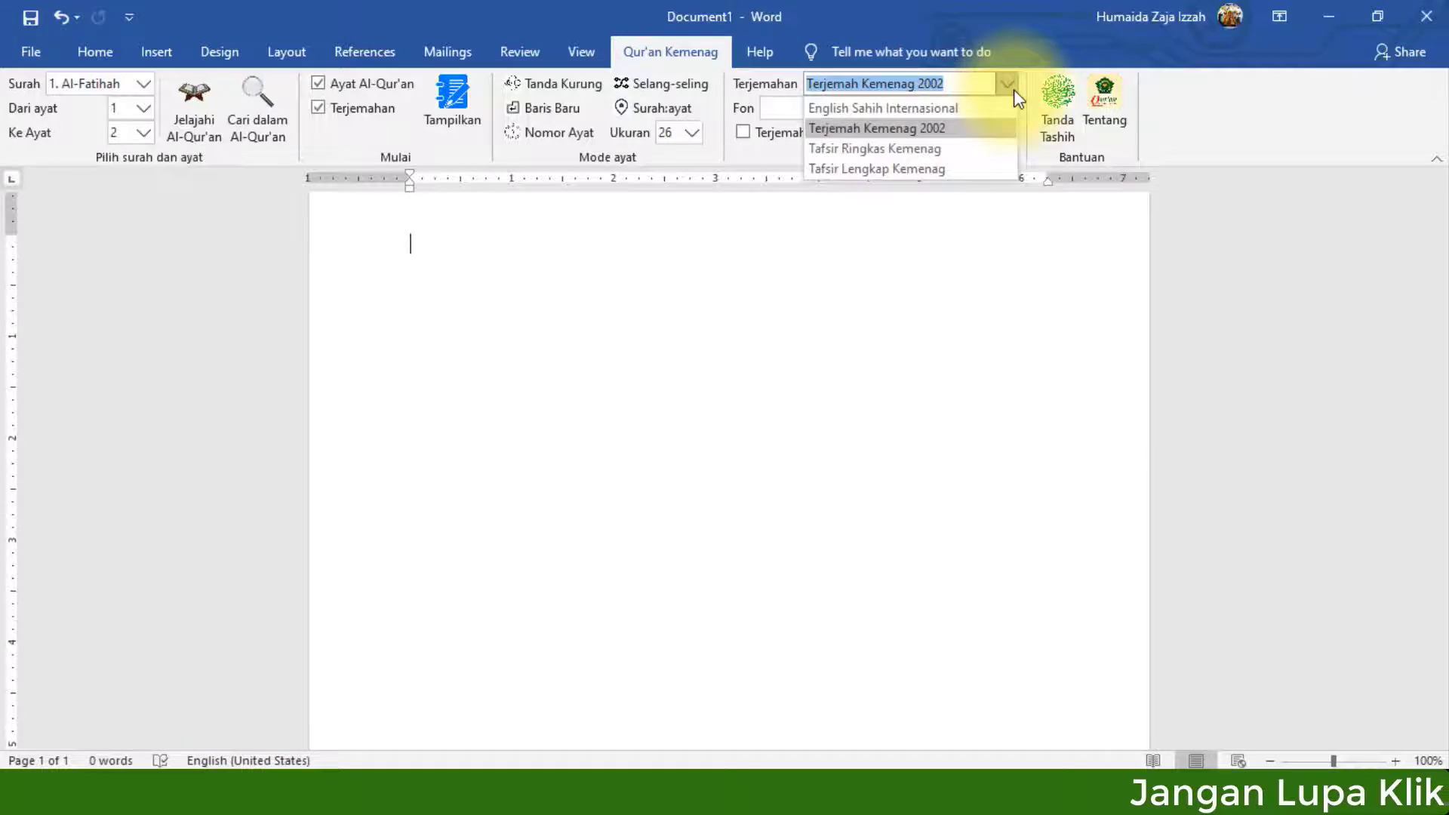
left_click(922, 151)
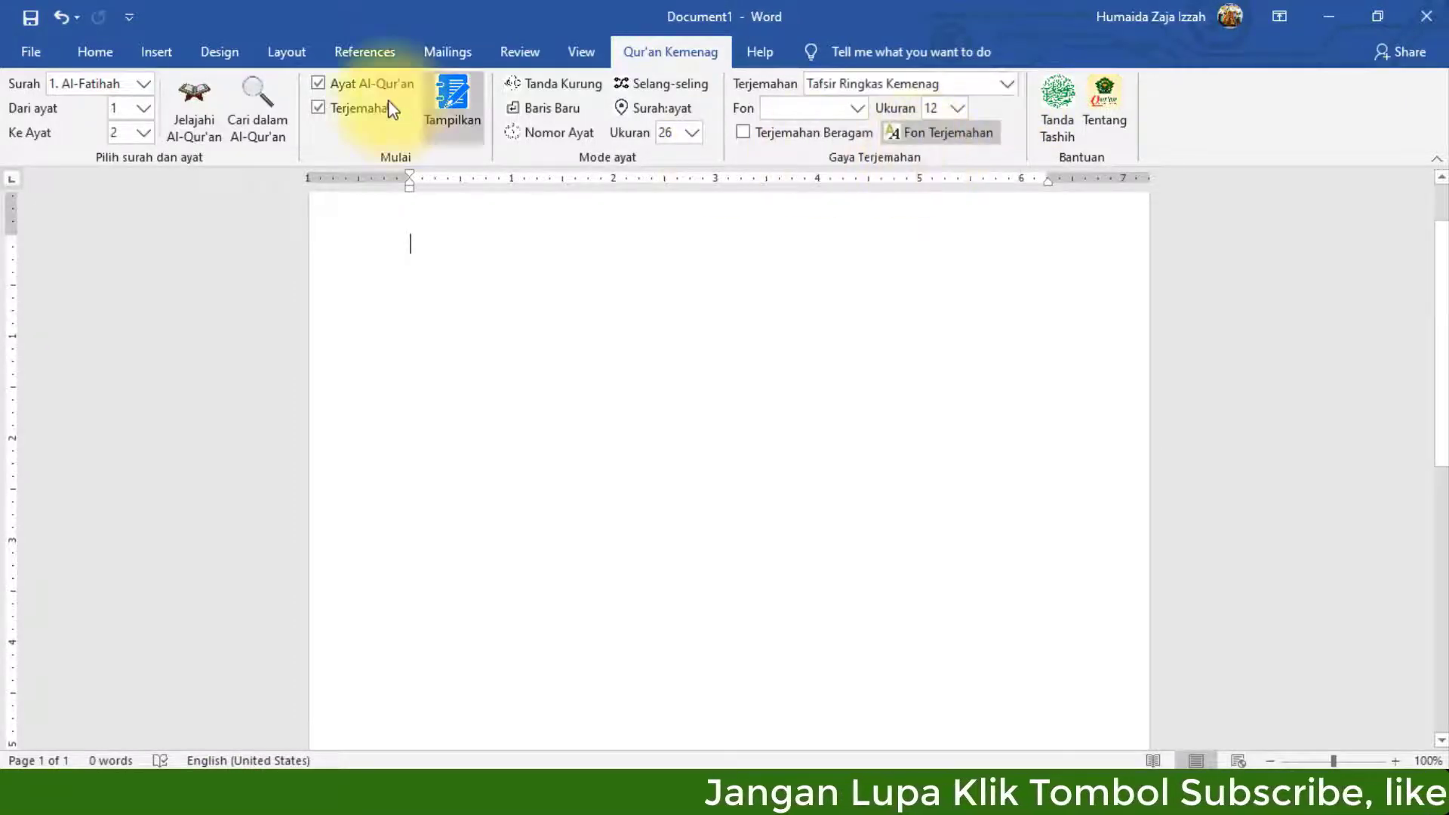
left_click(457, 106)
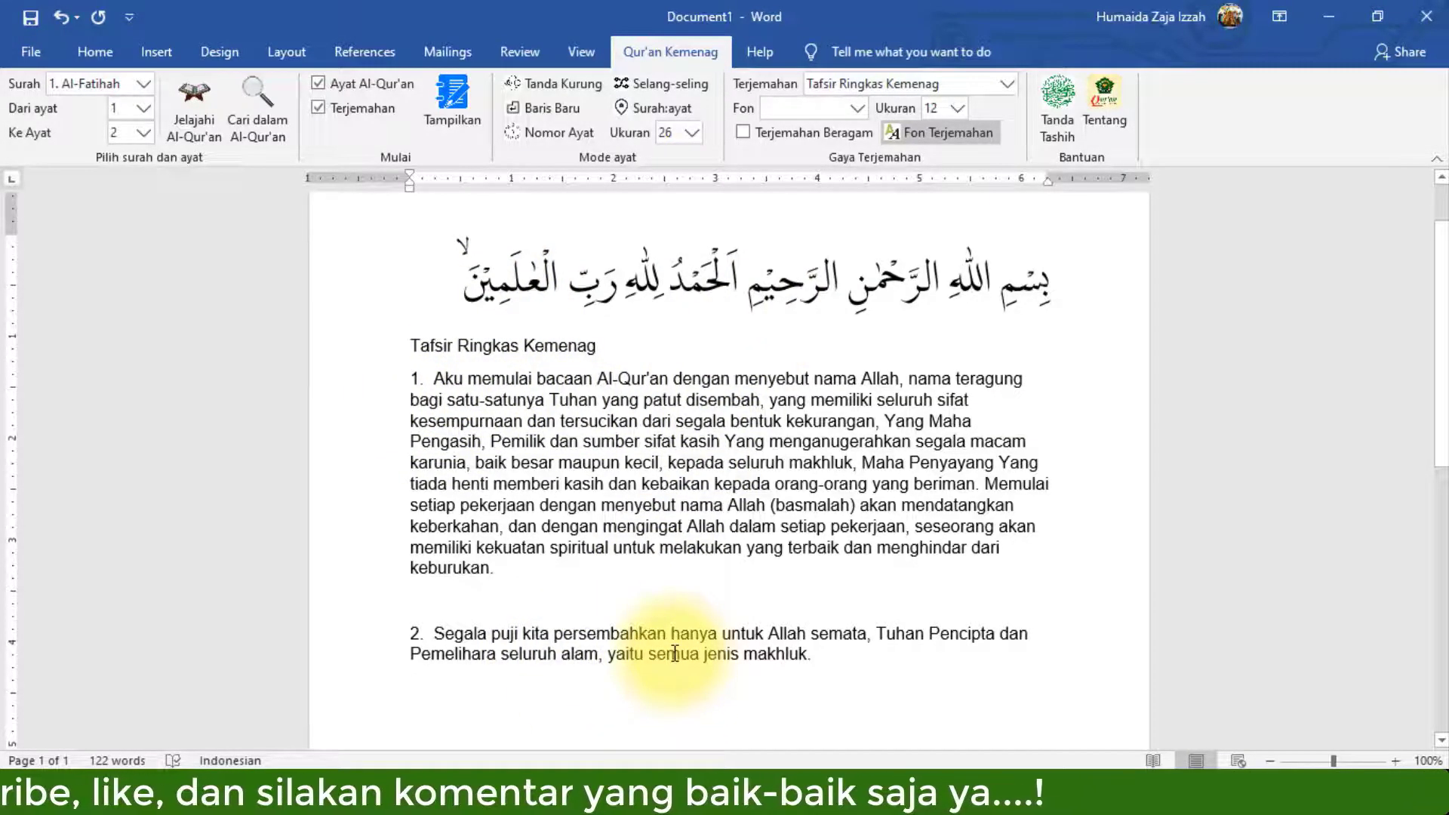
Replace the document's content with Al-Fatihah verses 1 to 2 accompanied by Tafsir Lengkap Kemenag.
key("ctrl+a")
key("Delete")
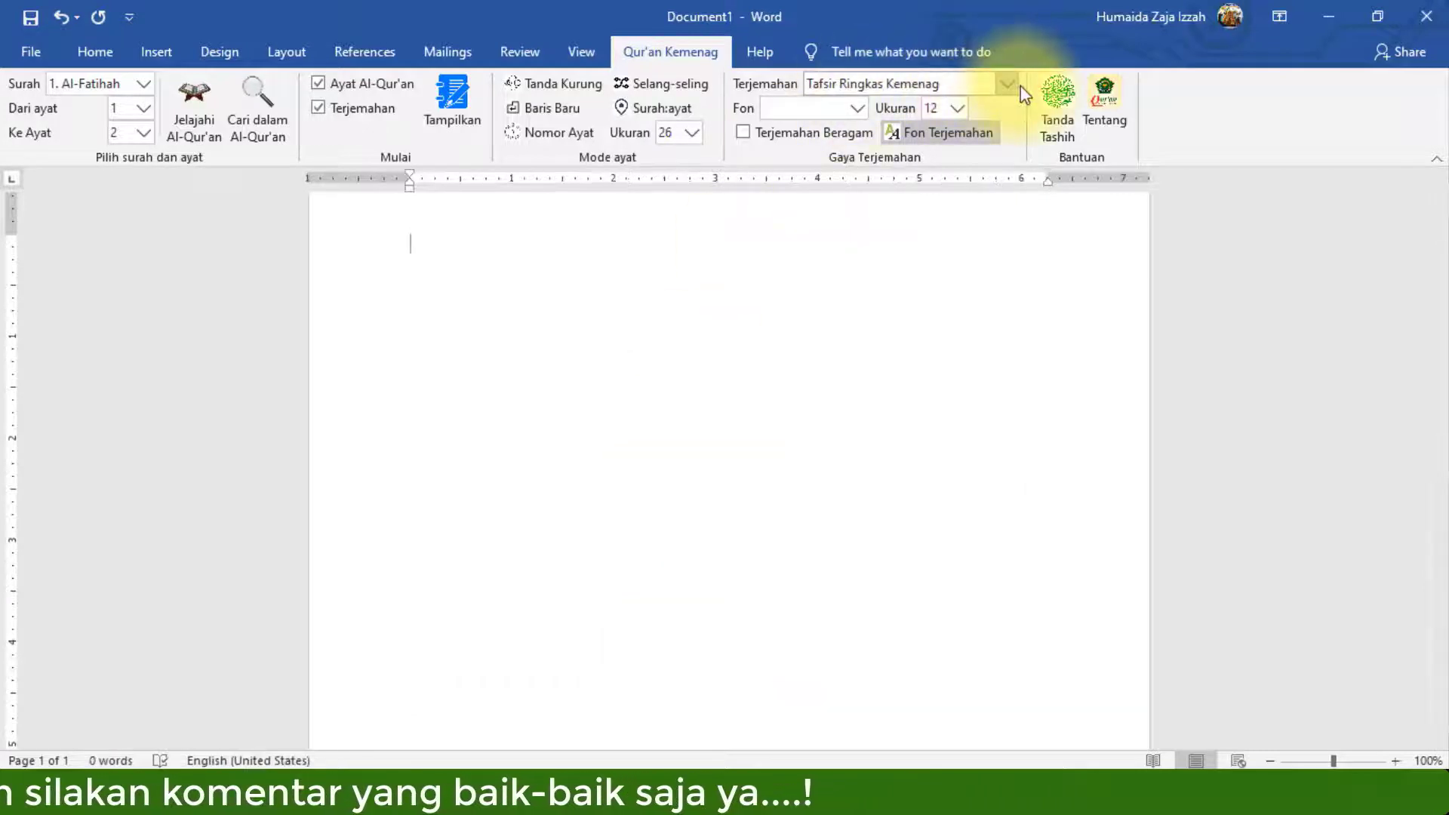
left_click(1008, 83)
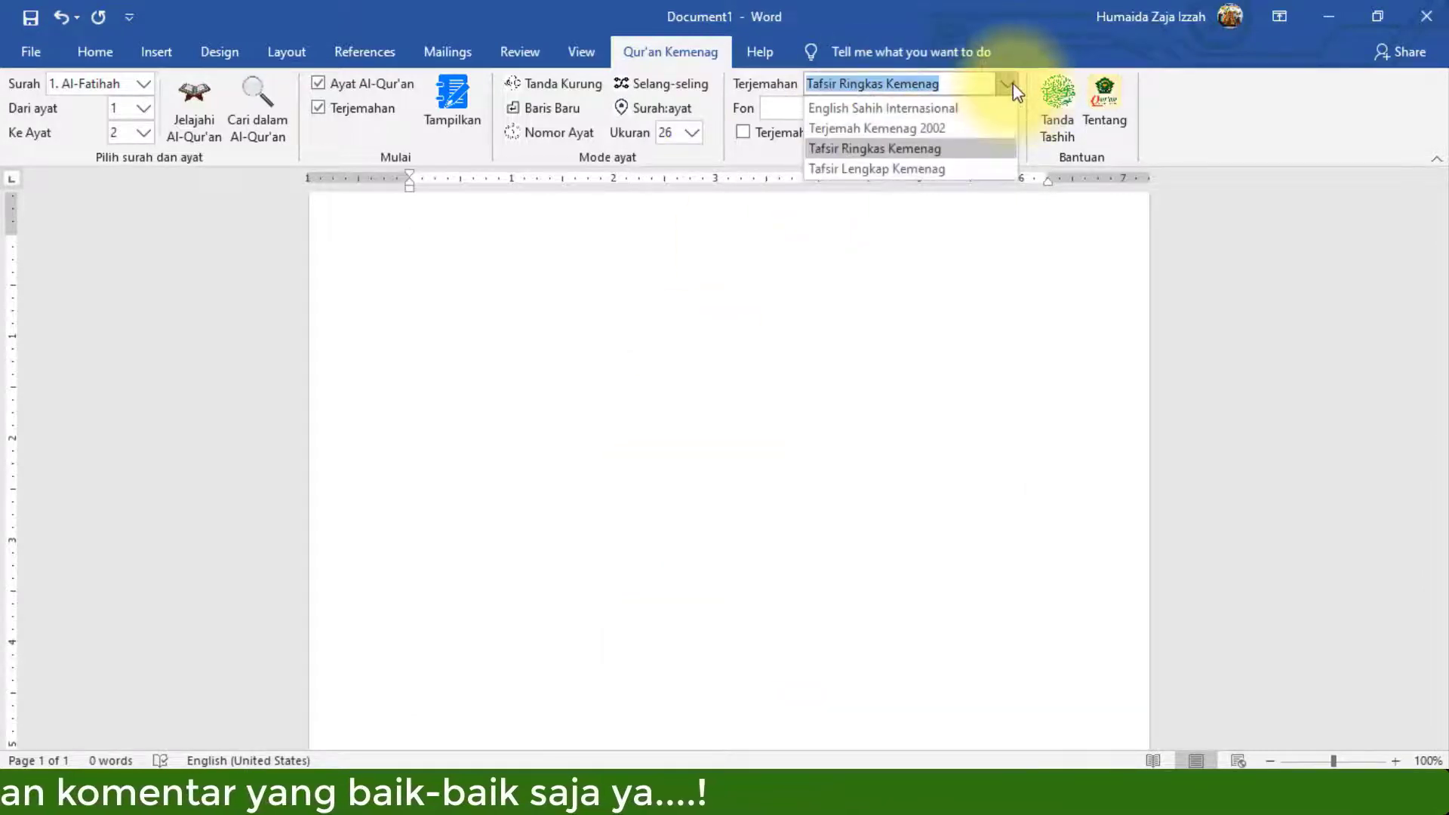
left_click(914, 169)
left_click(440, 93)
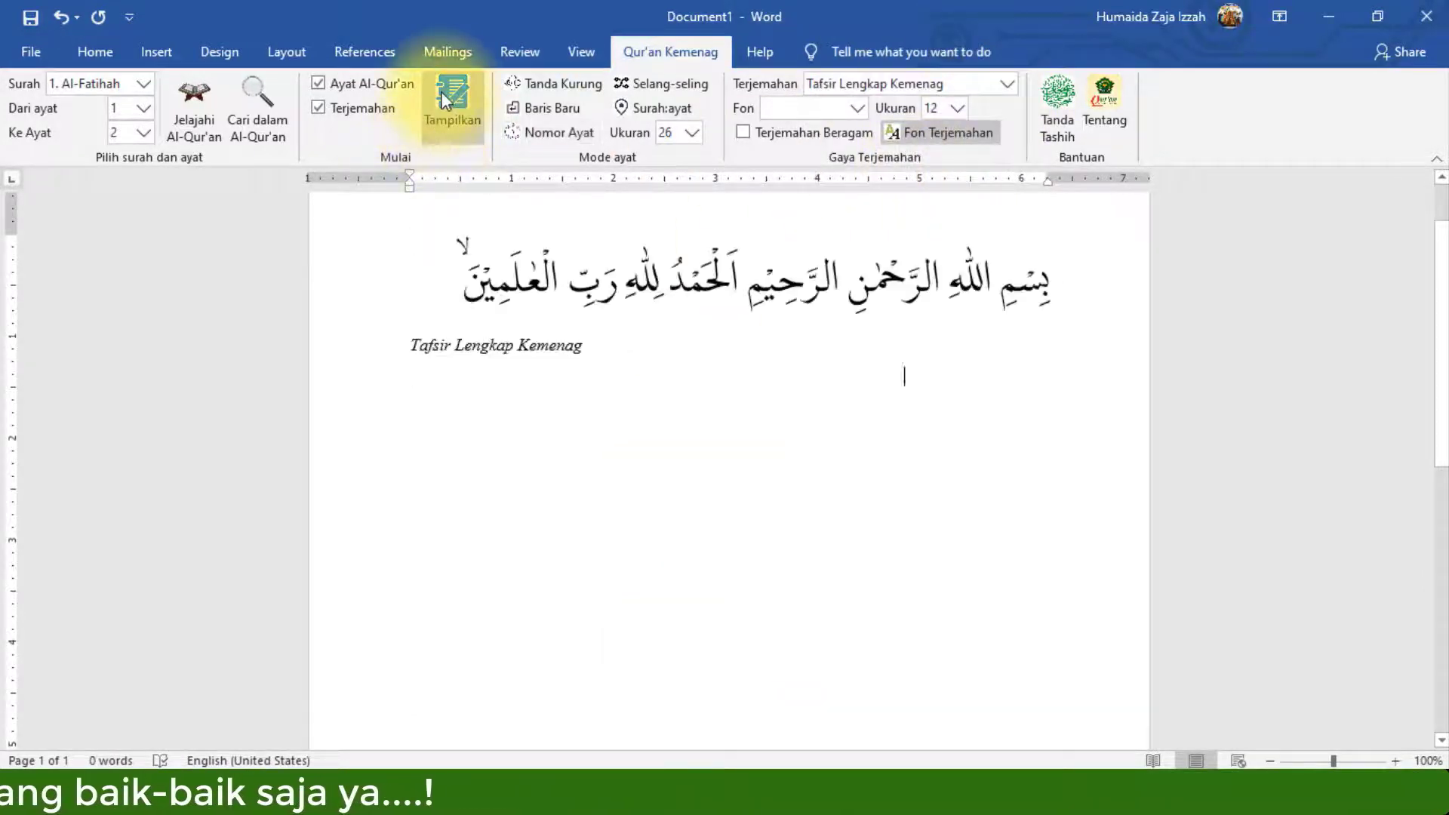
Examine the inserted Tafsir Lengkap Kemenag commentary across the document's pages.
scroll(857, 389, "up", 3)
scroll(857, 389, "up", 10)
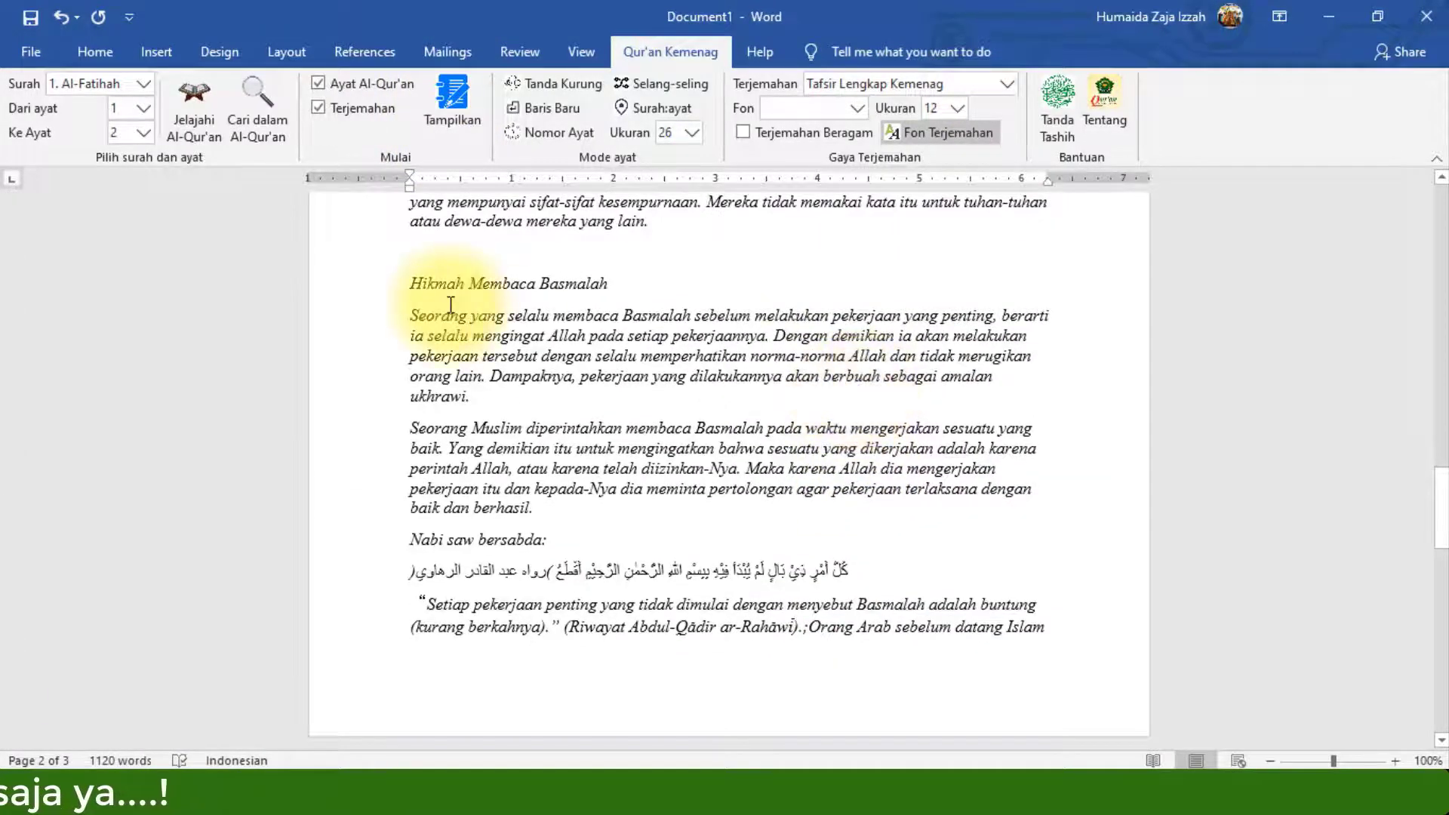
scroll(498, 324, "up", 4)
scroll(657, 321, "up", 15)
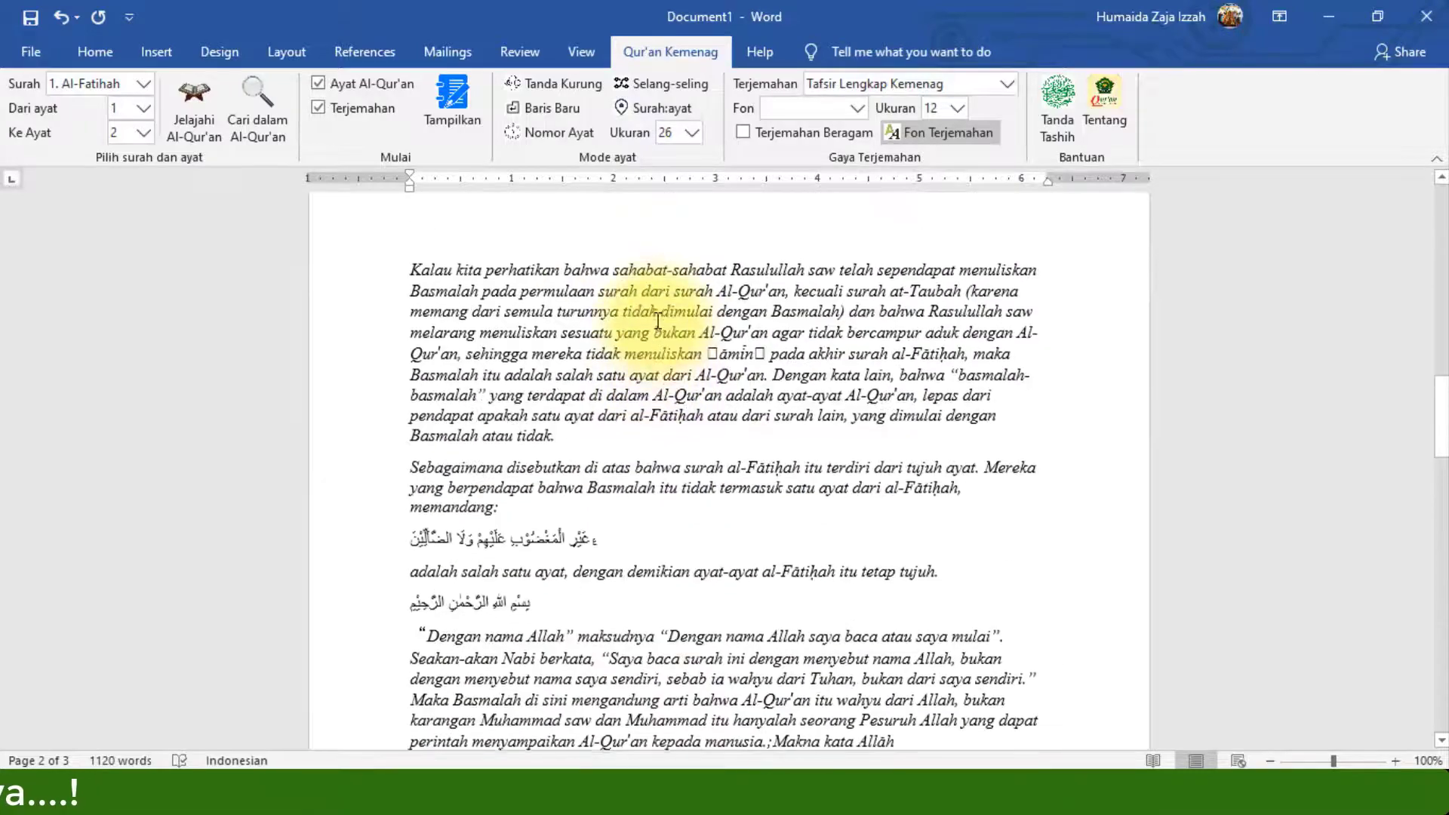
scroll(657, 320, "up", 3)
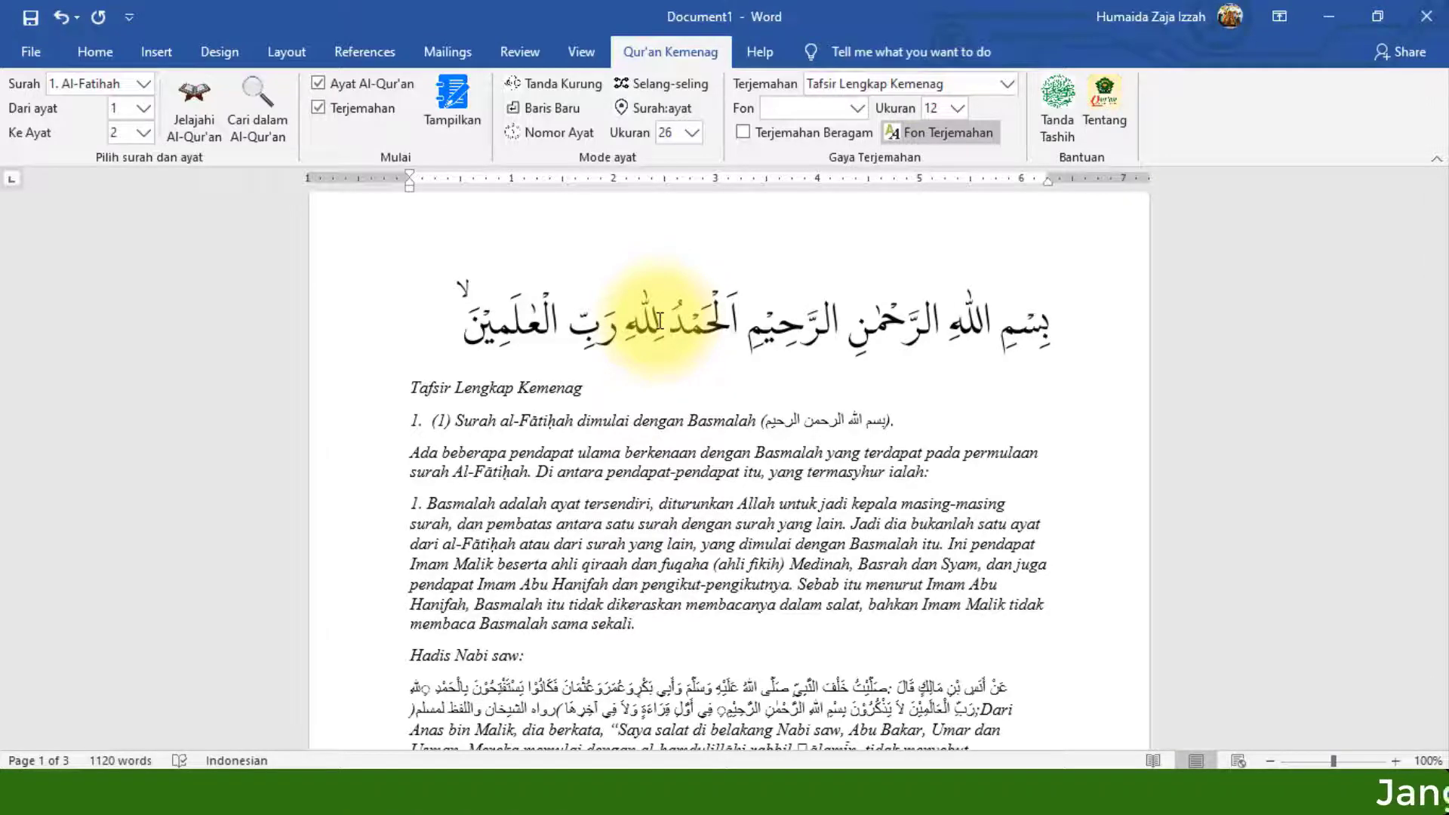
scroll(857, 307, "down", 3)
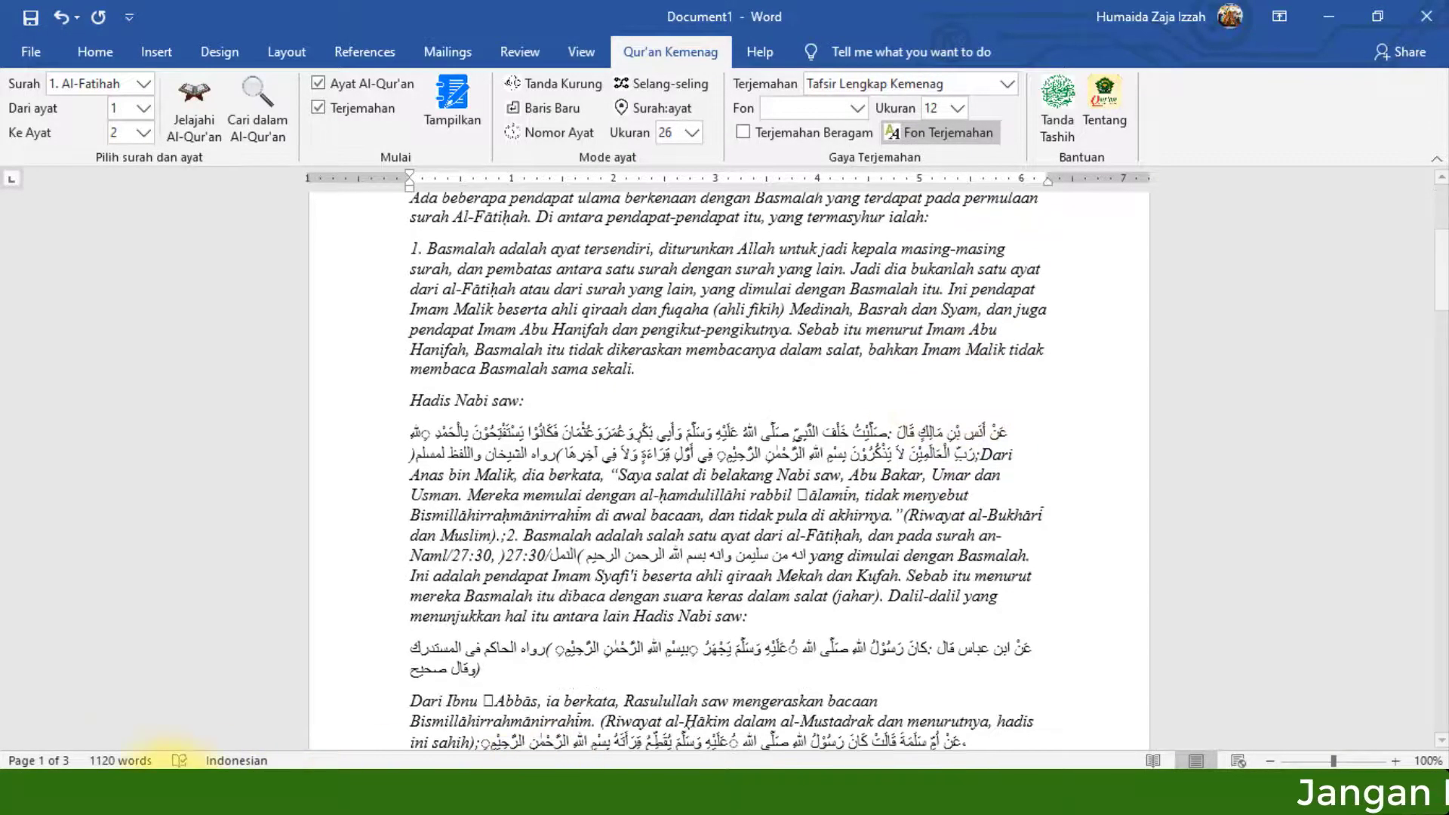
scroll(1131, 373, "down", 13)
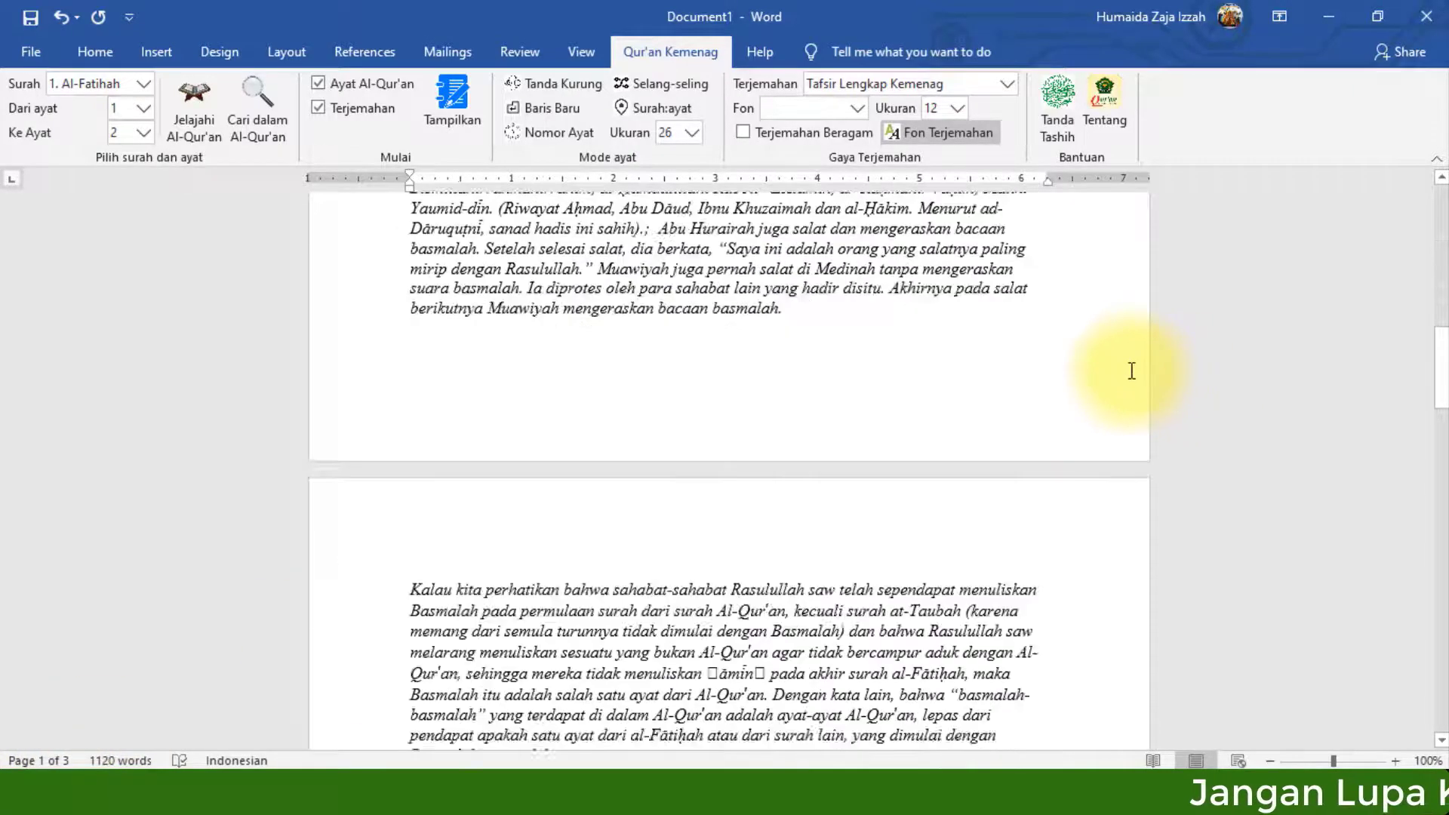
scroll(1123, 361, "up", 8)
scroll(1124, 362, "up", 4)
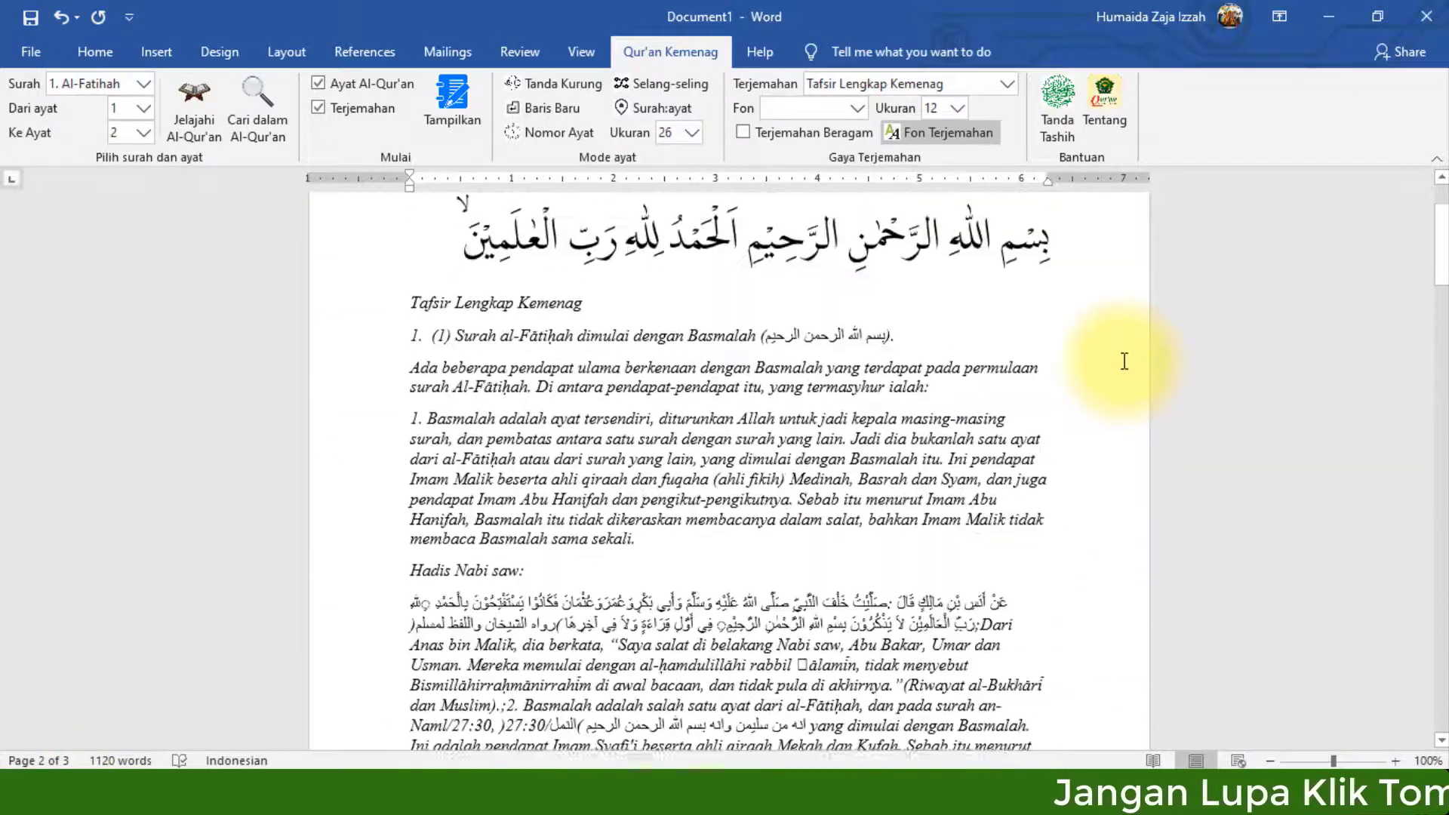
Clear the document and set the translation back to Terjemah Kemenag 2002.
key("ctrl+a")
key("Delete")
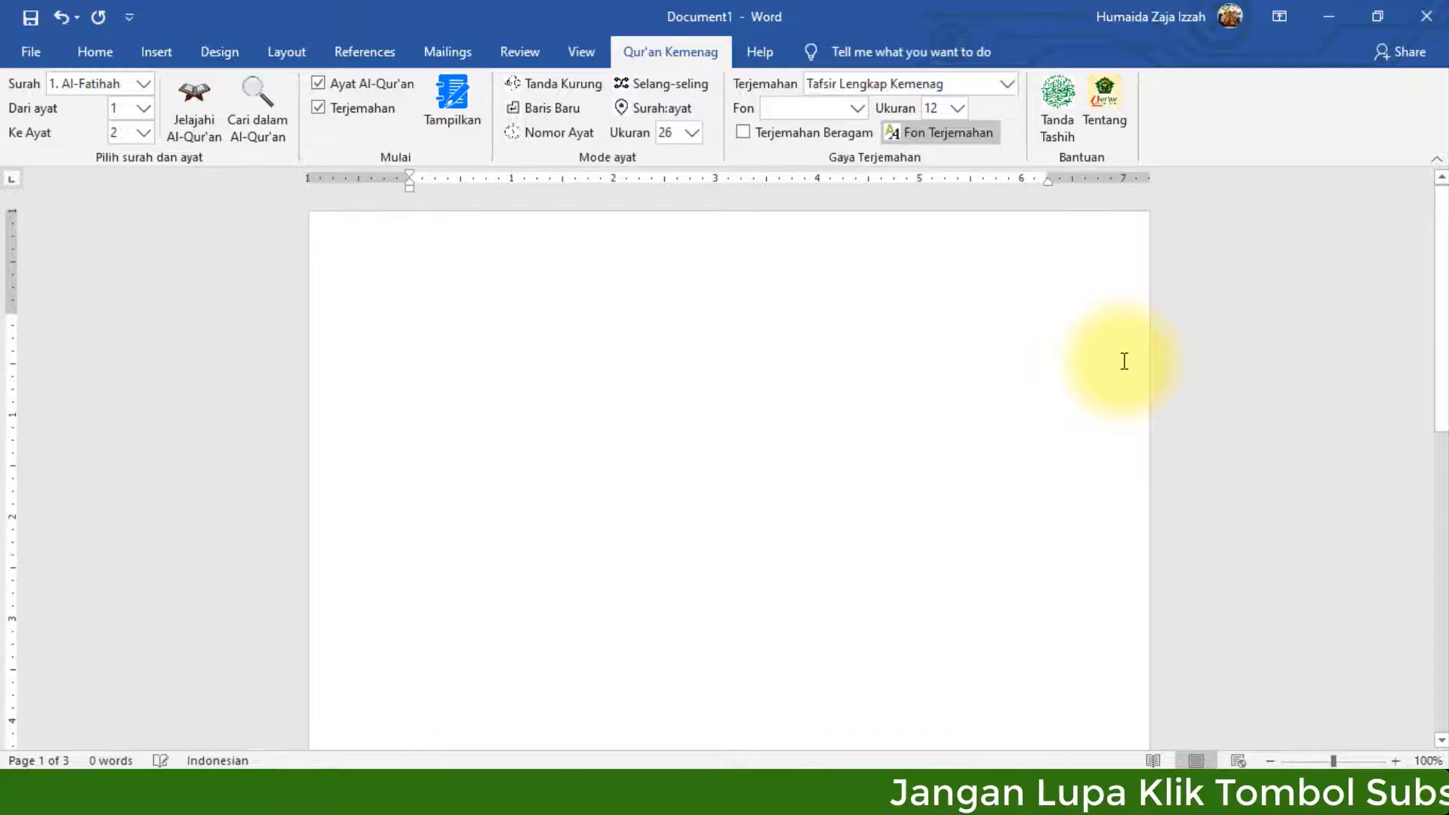
left_click(854, 109)
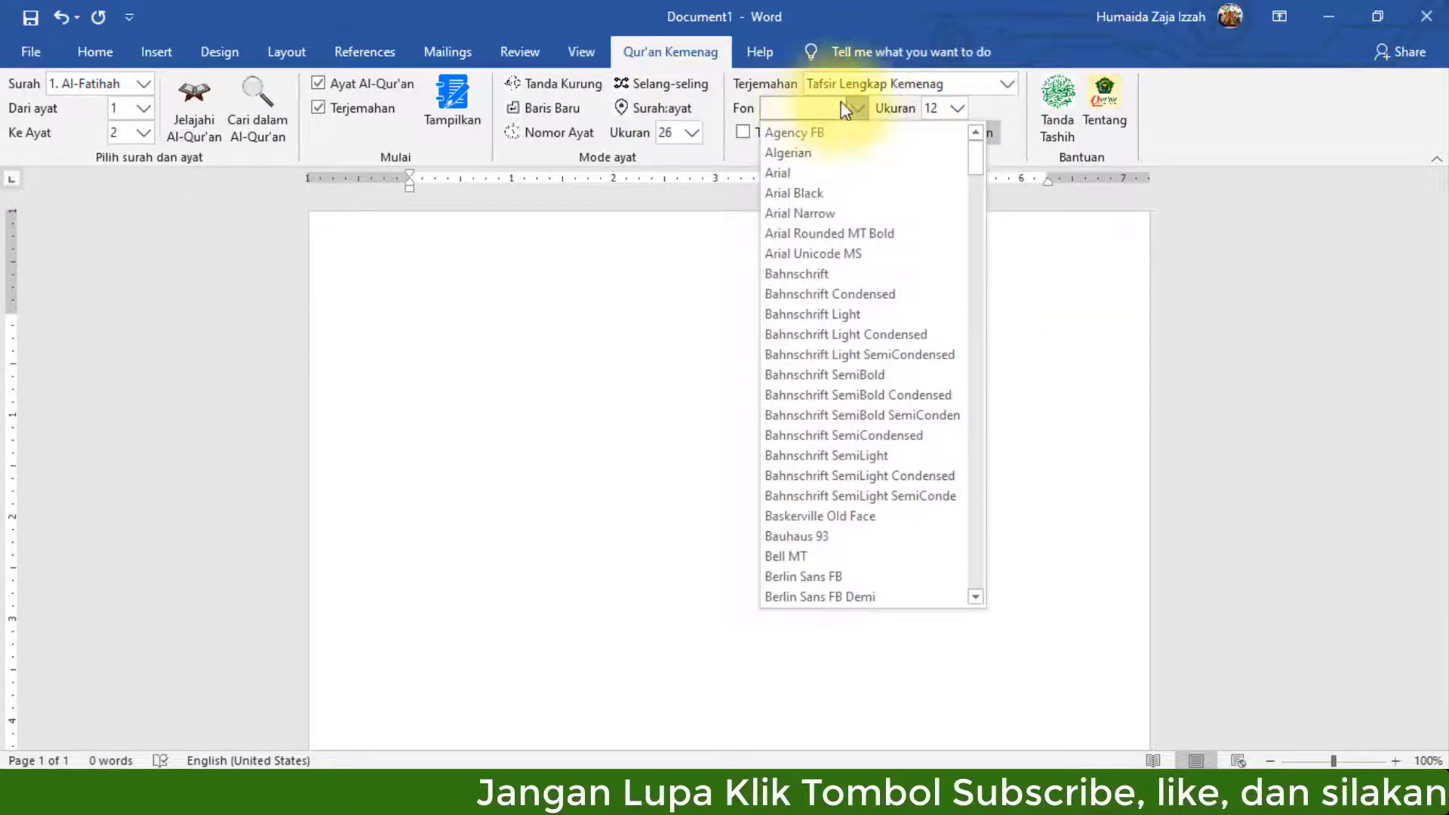
left_click(881, 113)
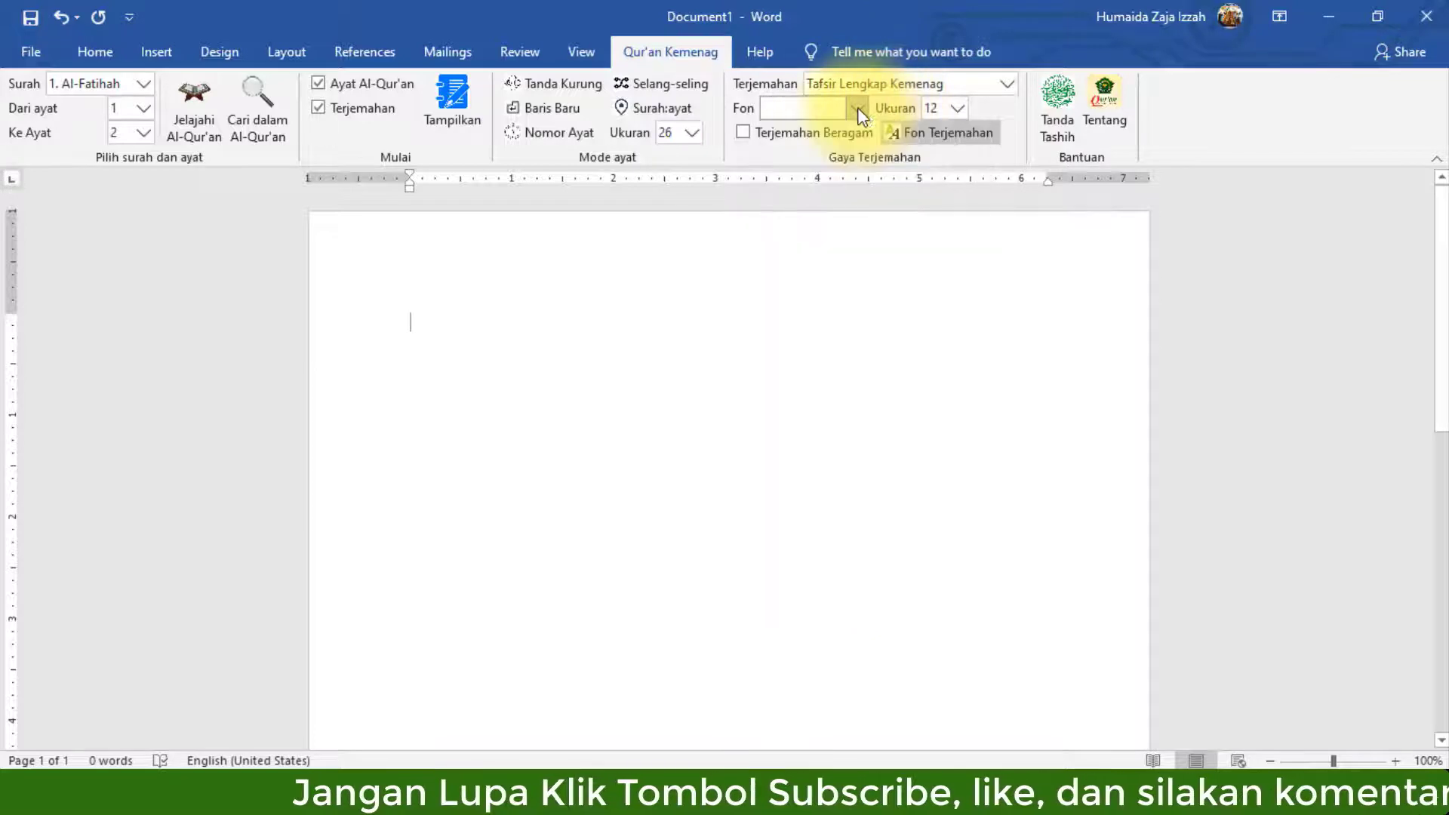
left_click(1005, 83)
left_click(909, 128)
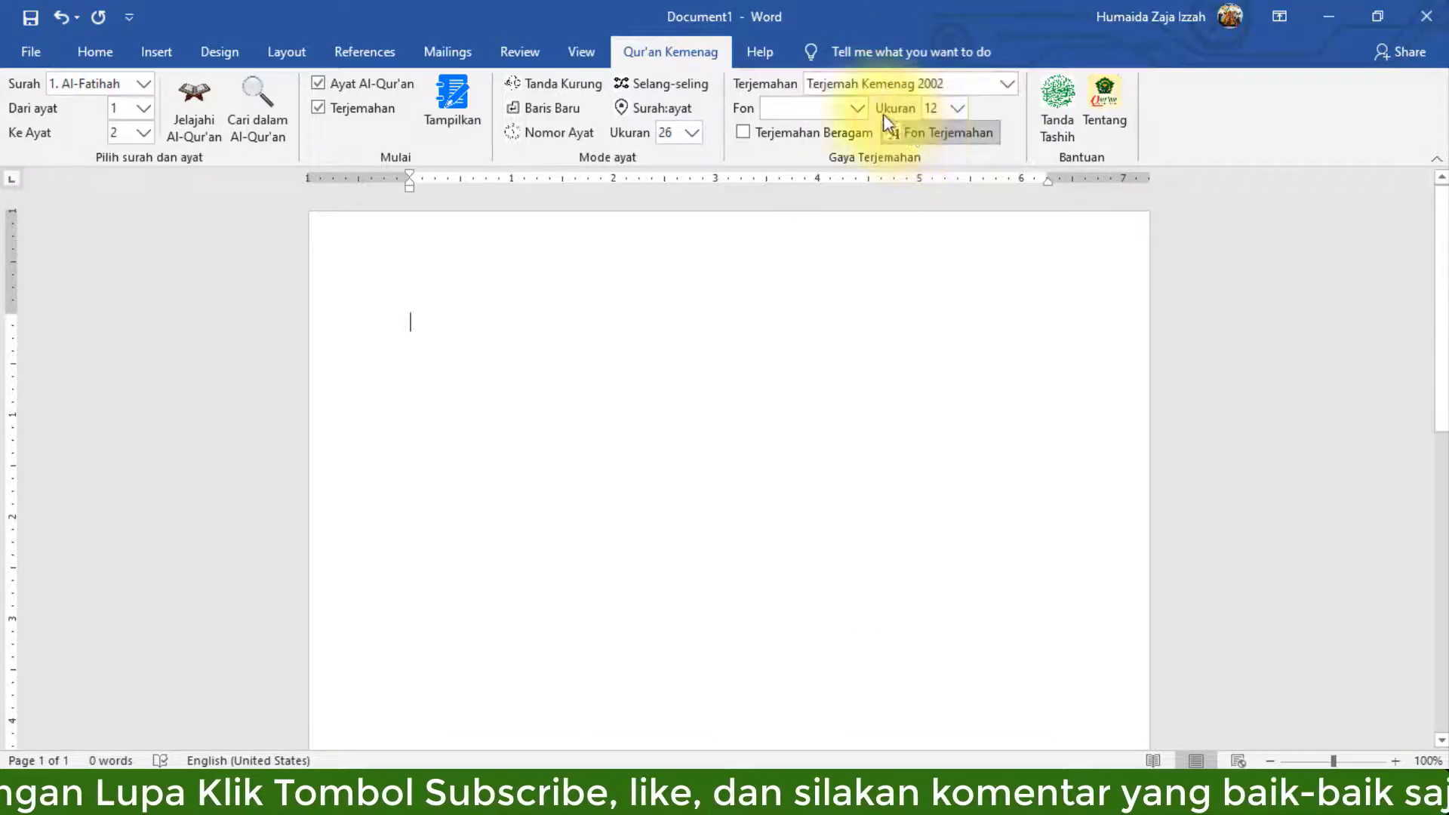
Set the translation font to Comic Sans MS at size 18 and insert Al-Fatihah verses 1 to 2 with their translation.
left_click(857, 110)
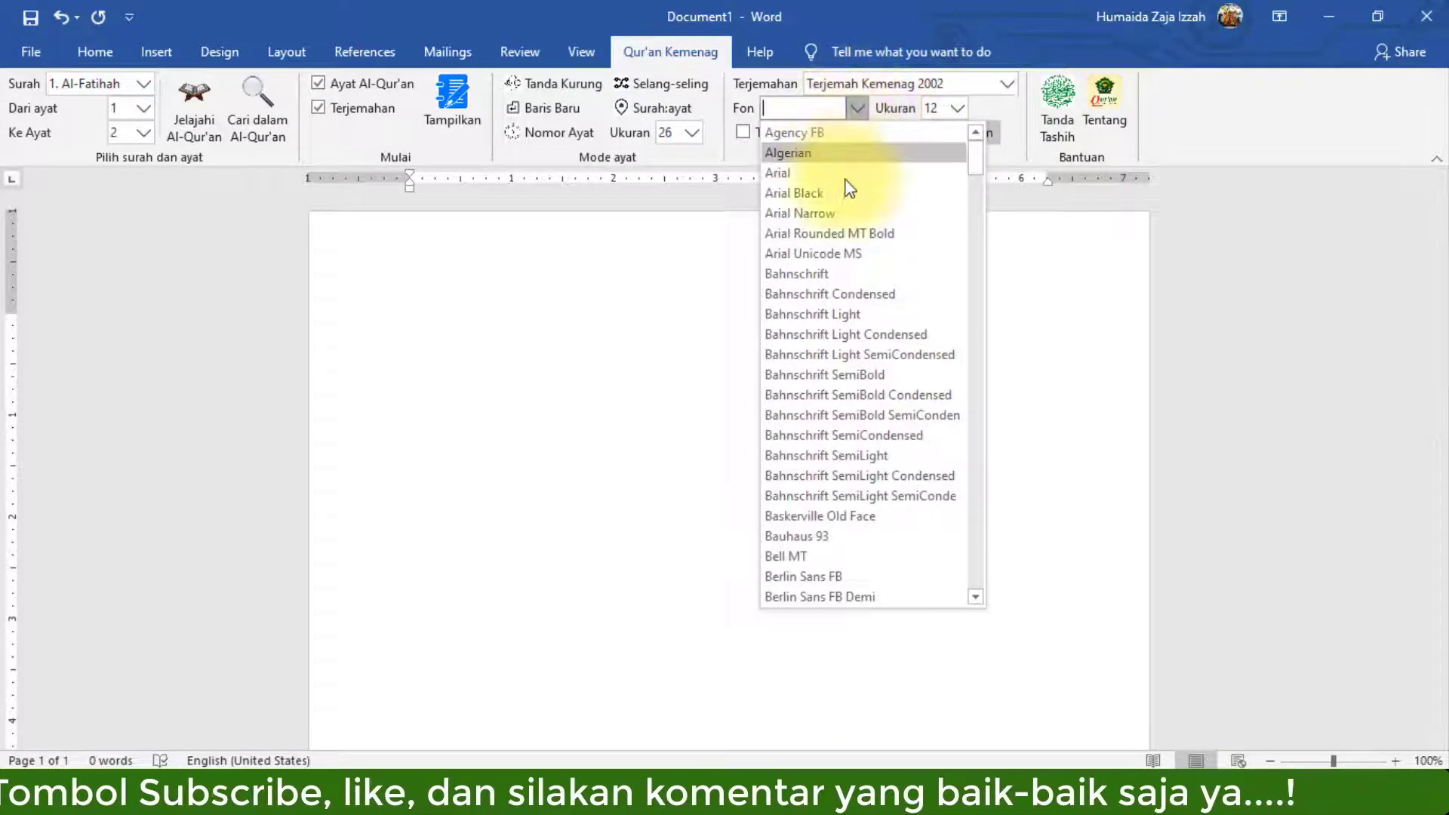
scroll(833, 268, "down", 4)
scroll(831, 260, "down", 11)
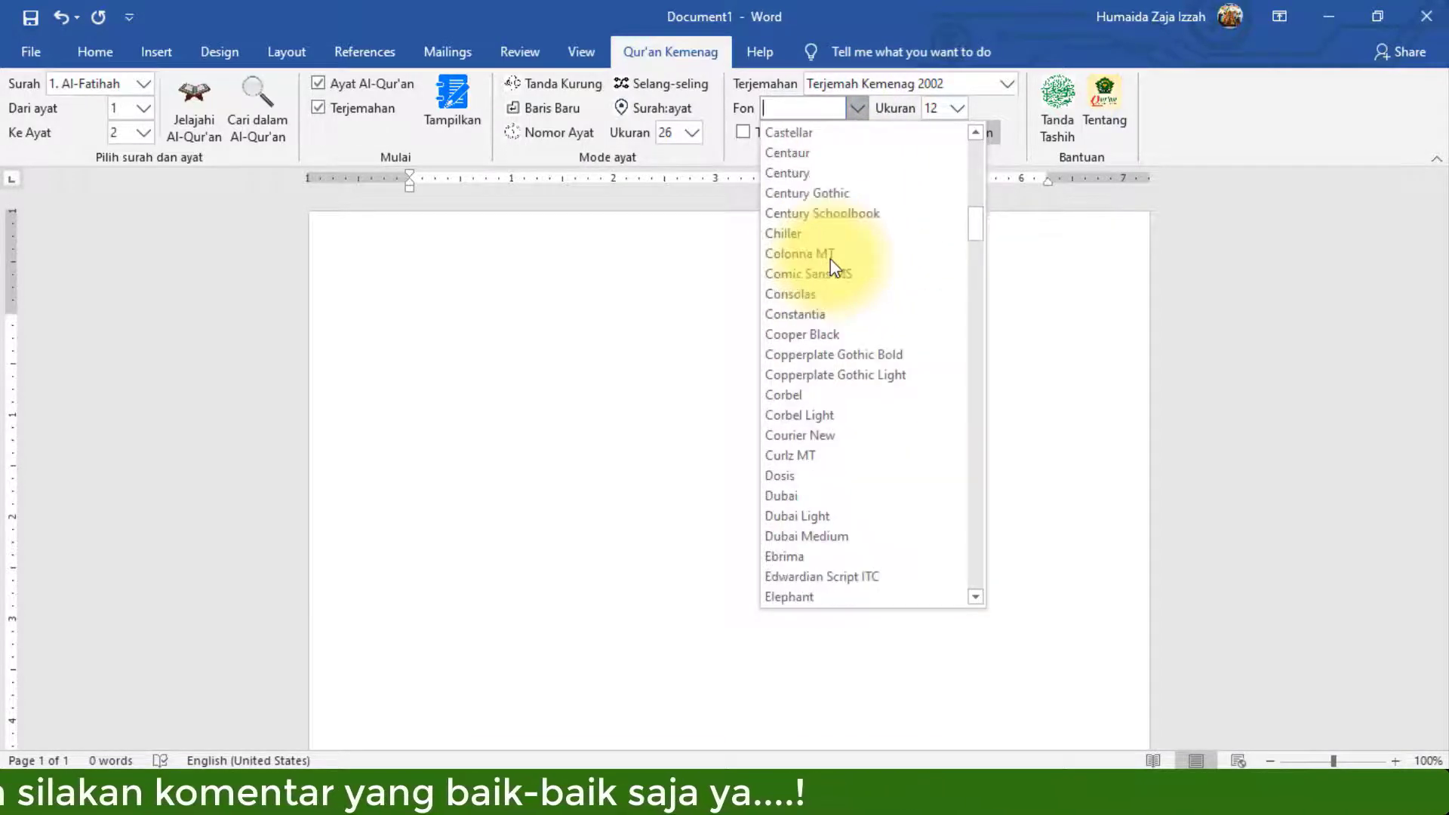
left_click(836, 274)
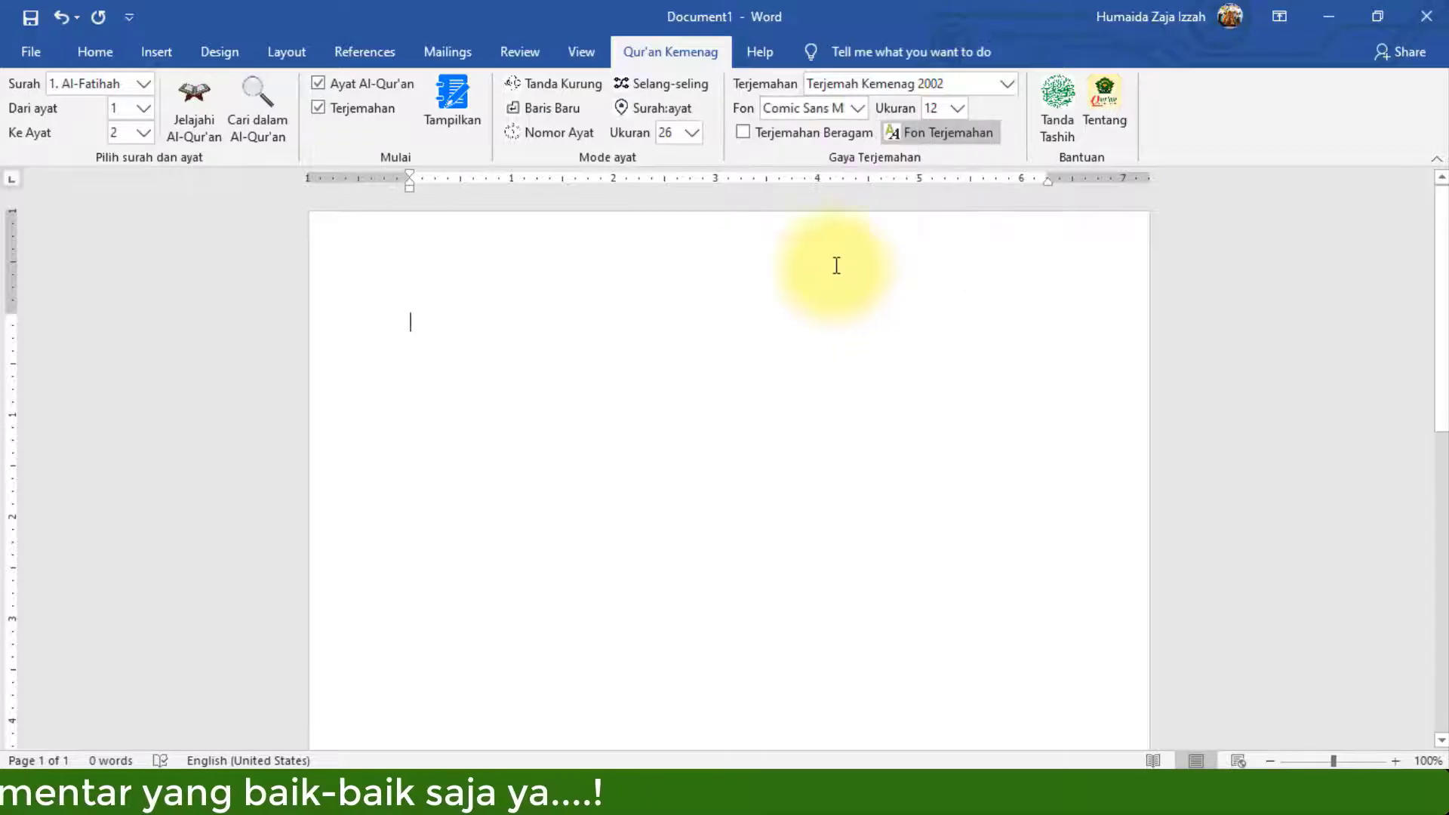
left_click(957, 112)
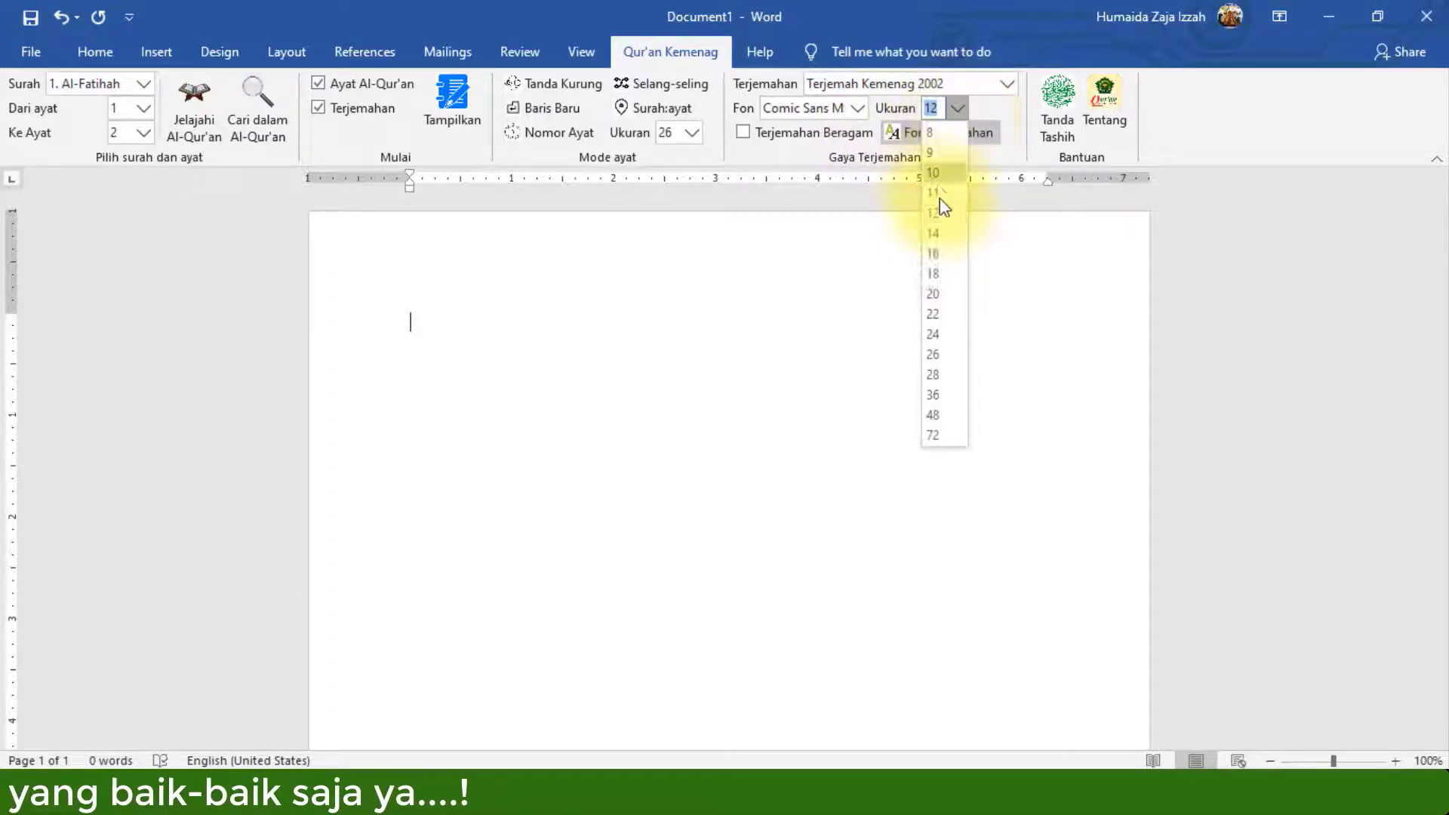
left_click(944, 282)
left_click(446, 105)
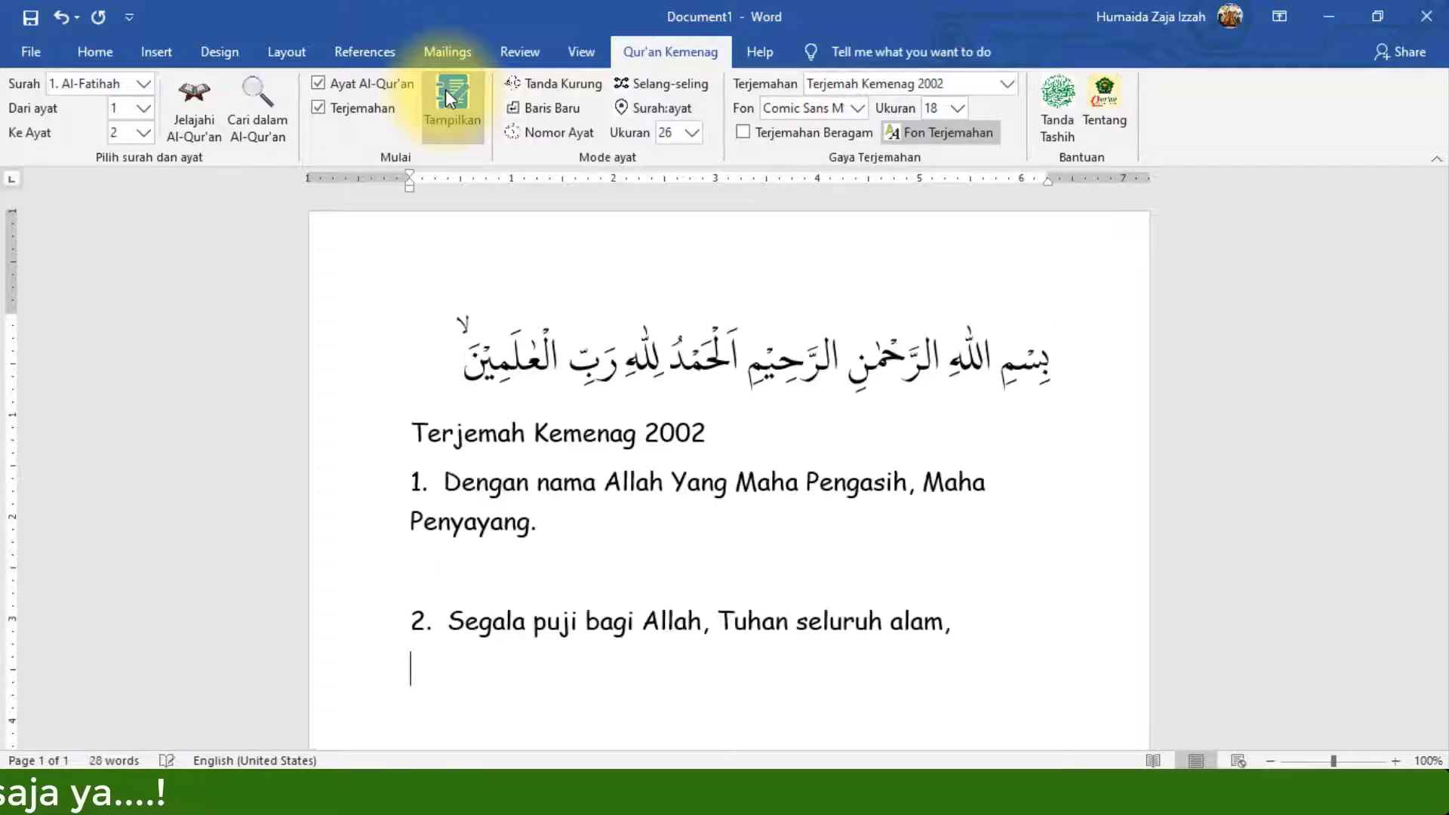
Replace the document's content with Al-Fatihah verse 1 only, with Terjemahan Beragam enabled to show all translations and tafsirs together.
key("ctrl+a")
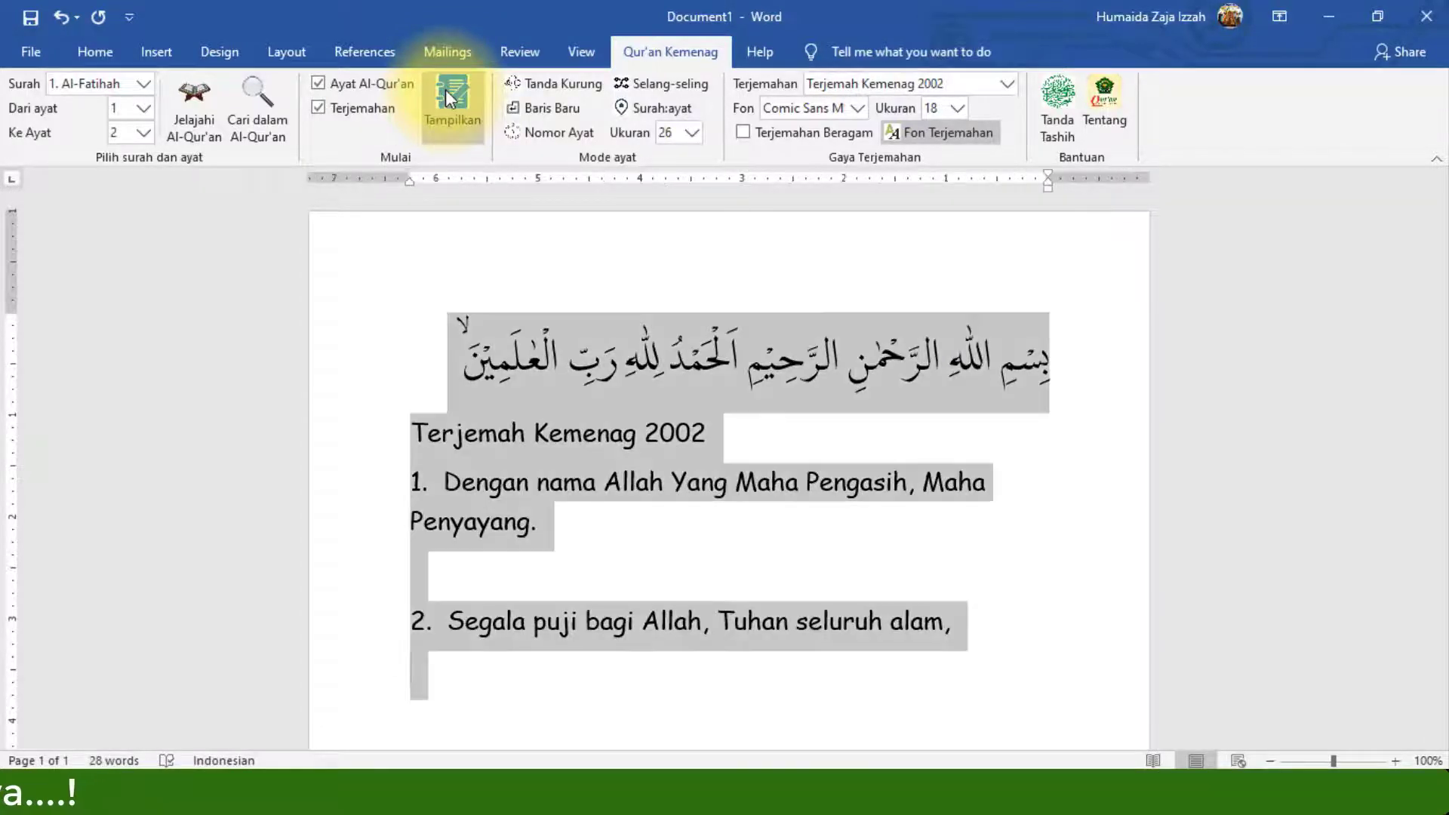
key("Delete")
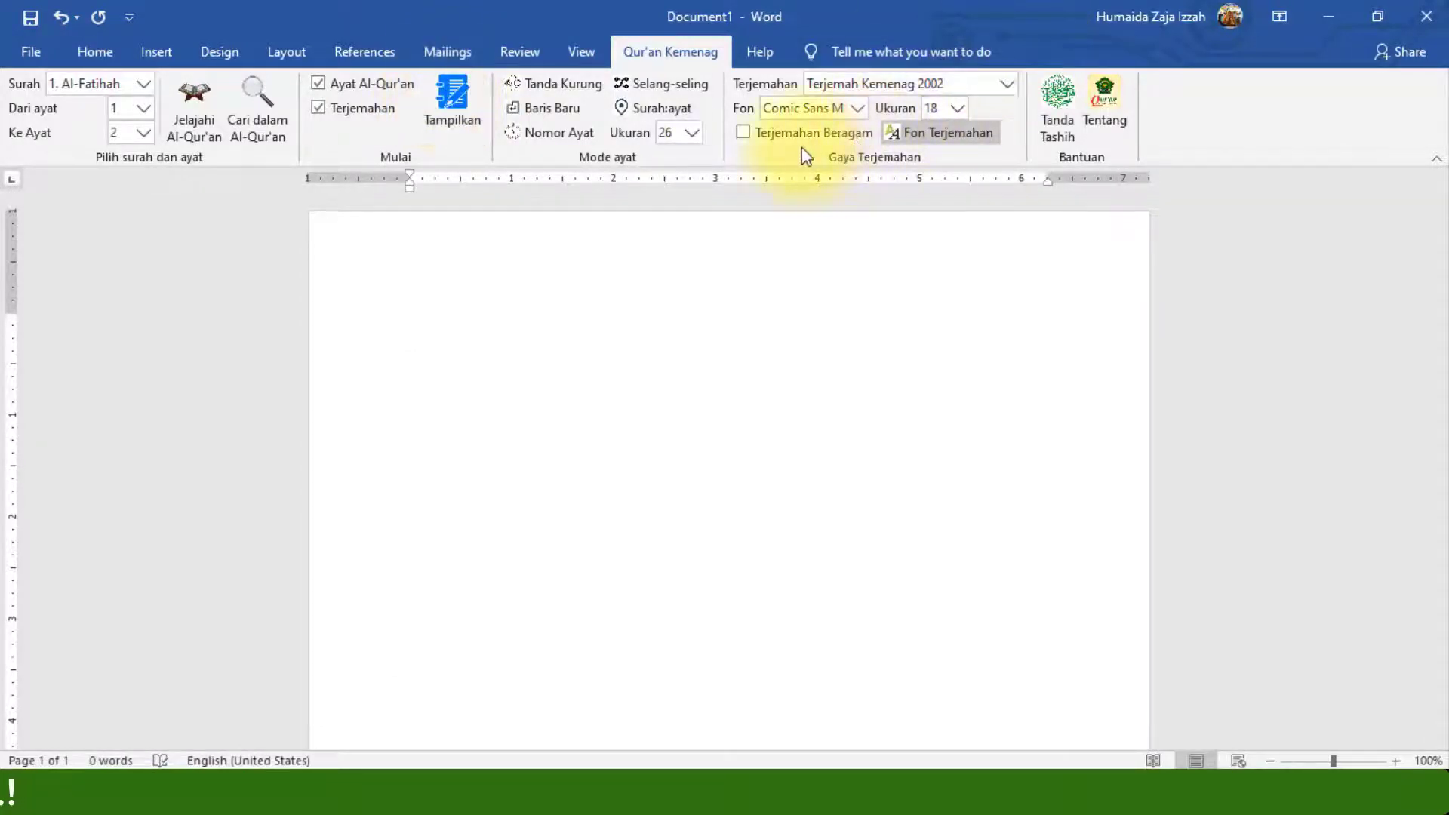
left_click(780, 141)
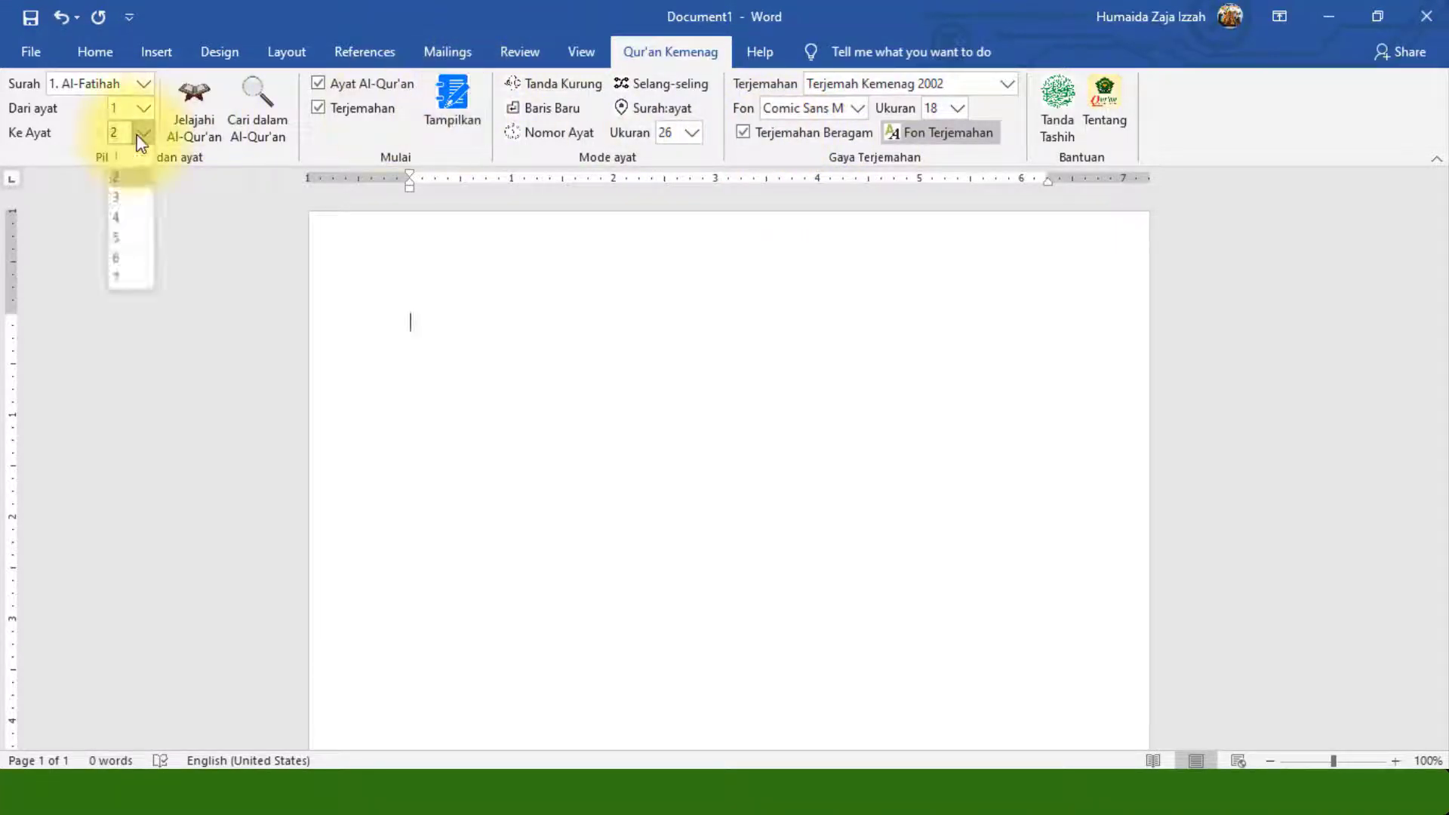
left_click(125, 156)
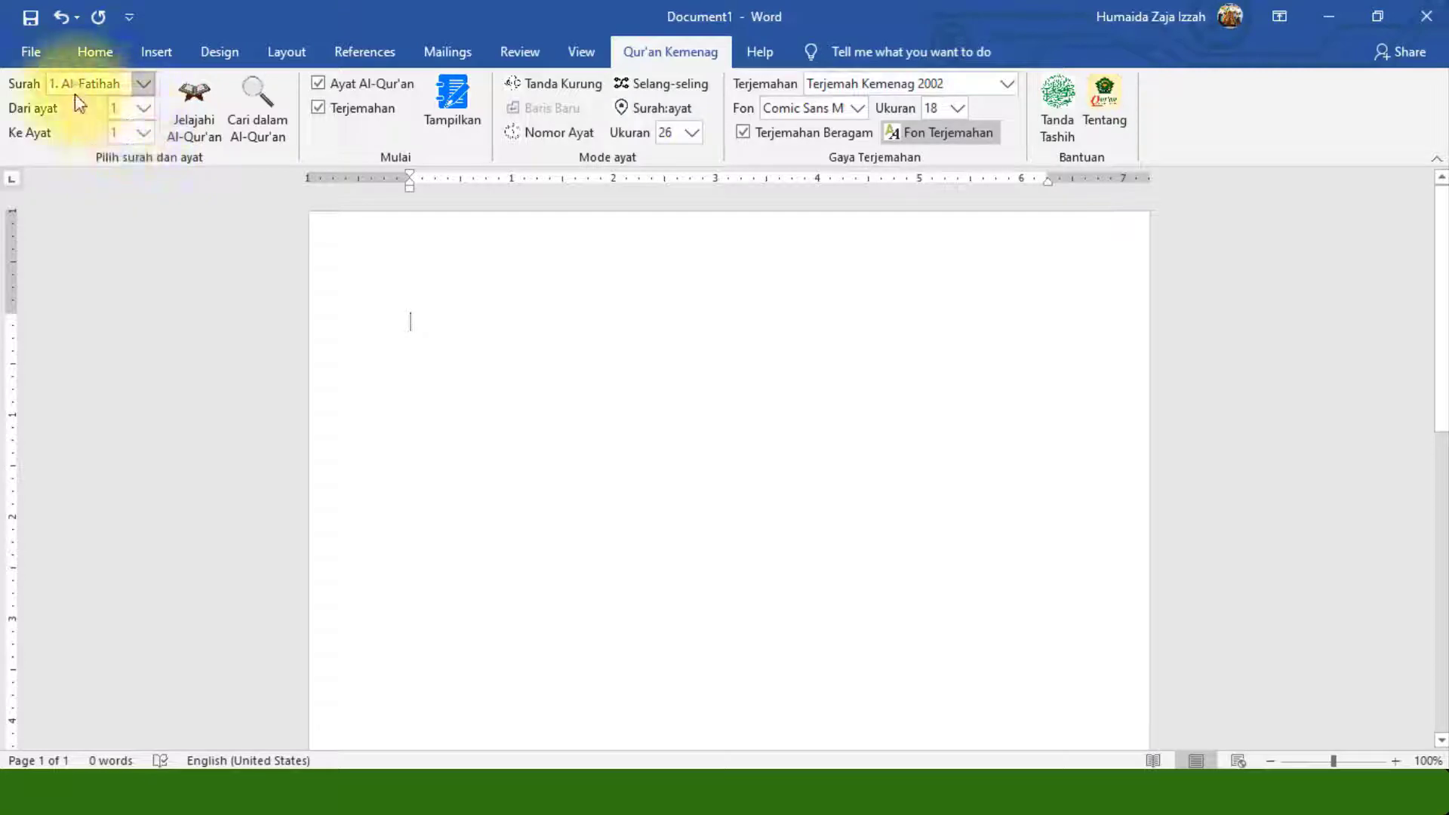
left_click(453, 95)
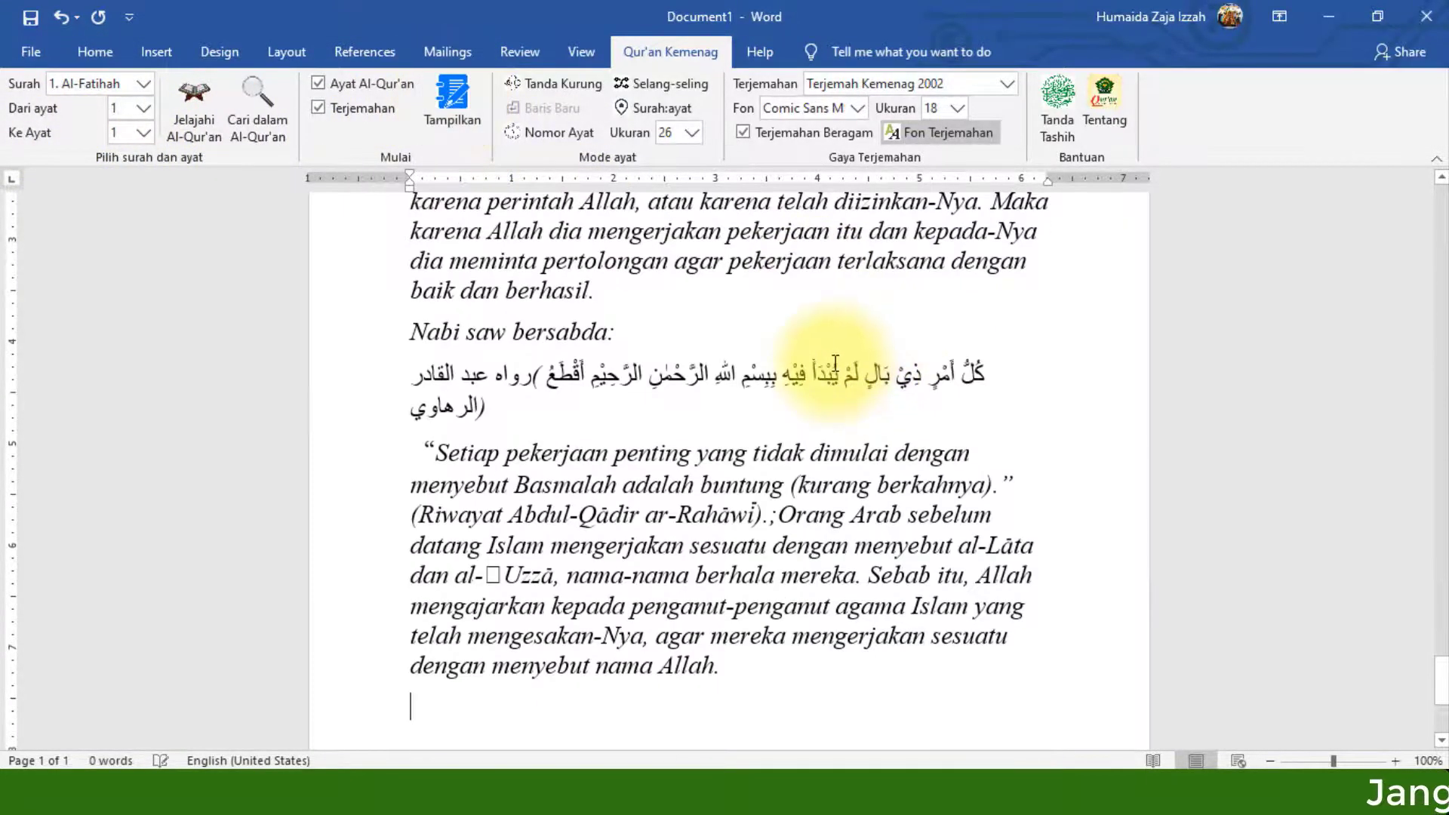
Examine the inserted English Sahih International, Tafsir Ringkas Kemenag and Tafsir Lengkap Kemenag sections across the document's pages.
scroll(835, 364, "up", 20)
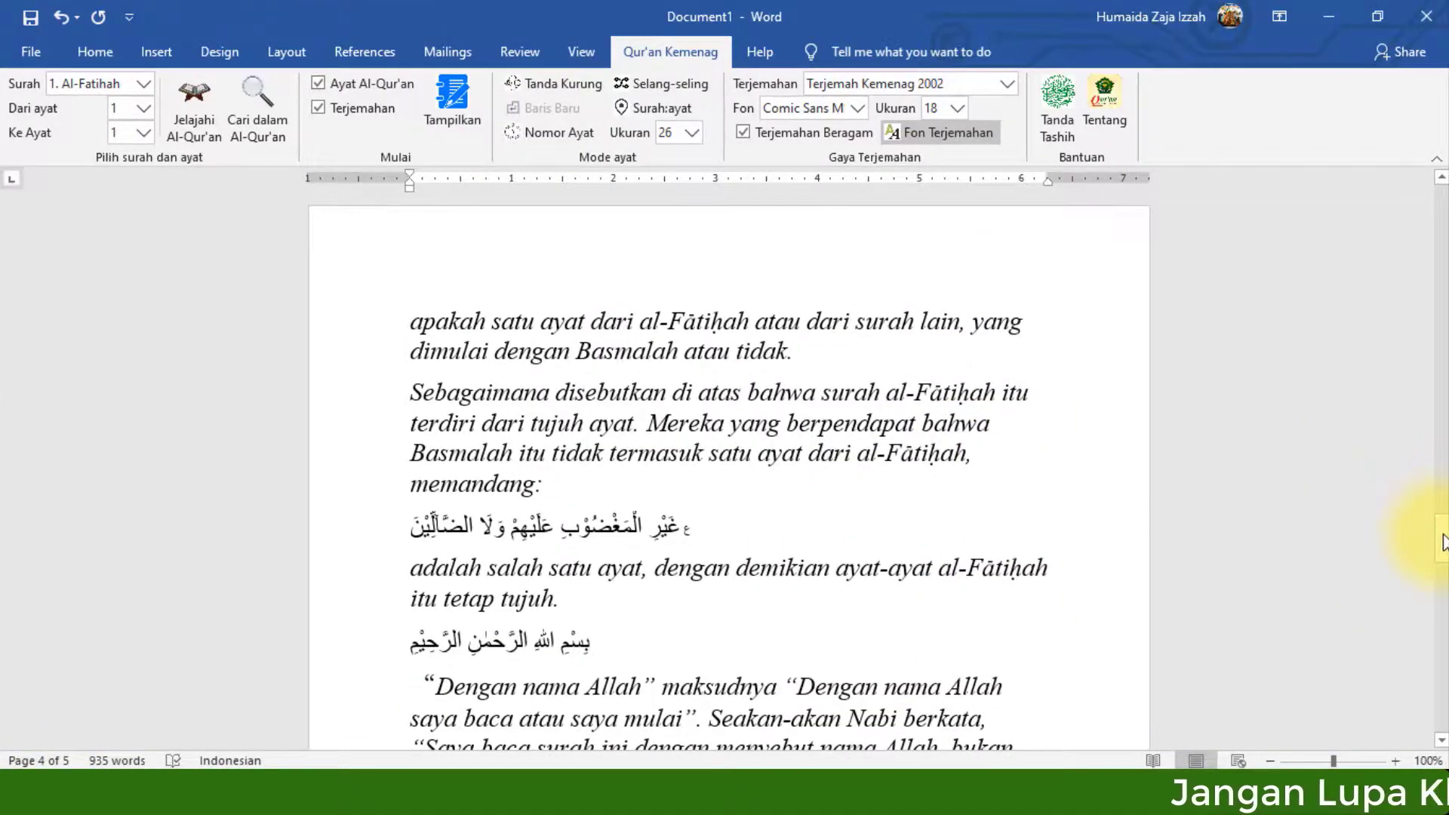
left_click_drag(1442, 542, 1441, 230)
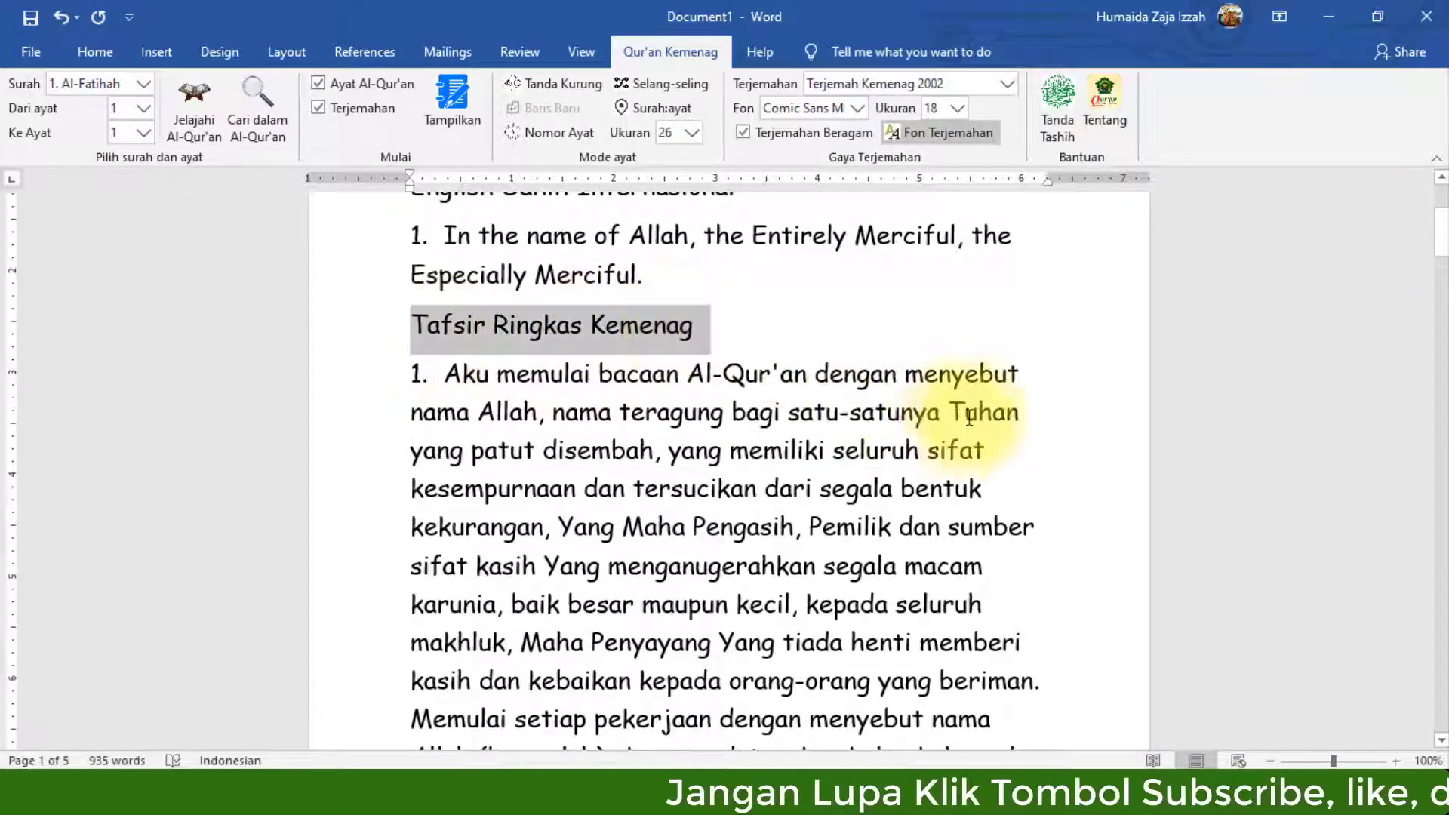
scroll(944, 377, "down", 8)
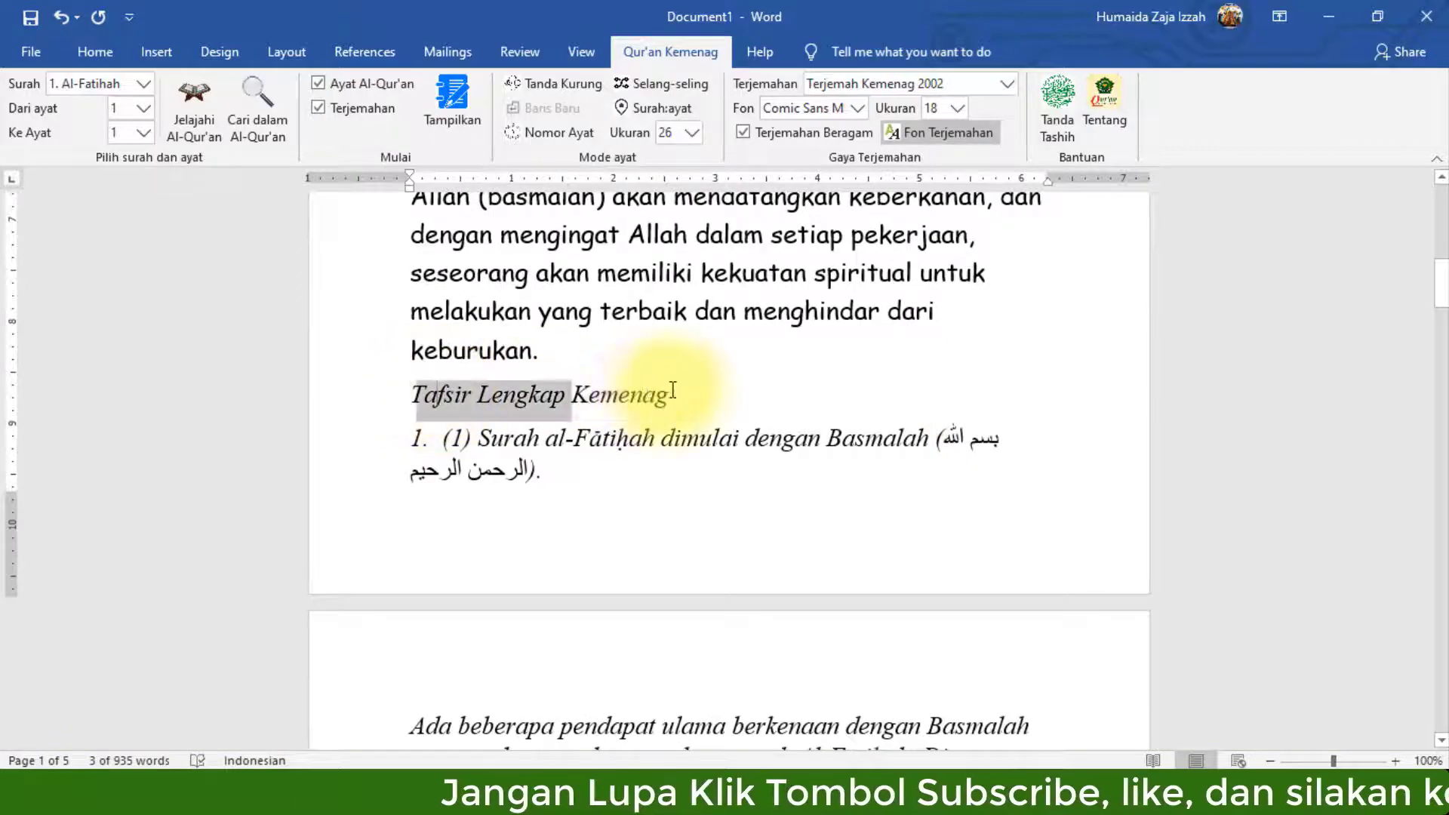
scroll(736, 422, "down", 15)
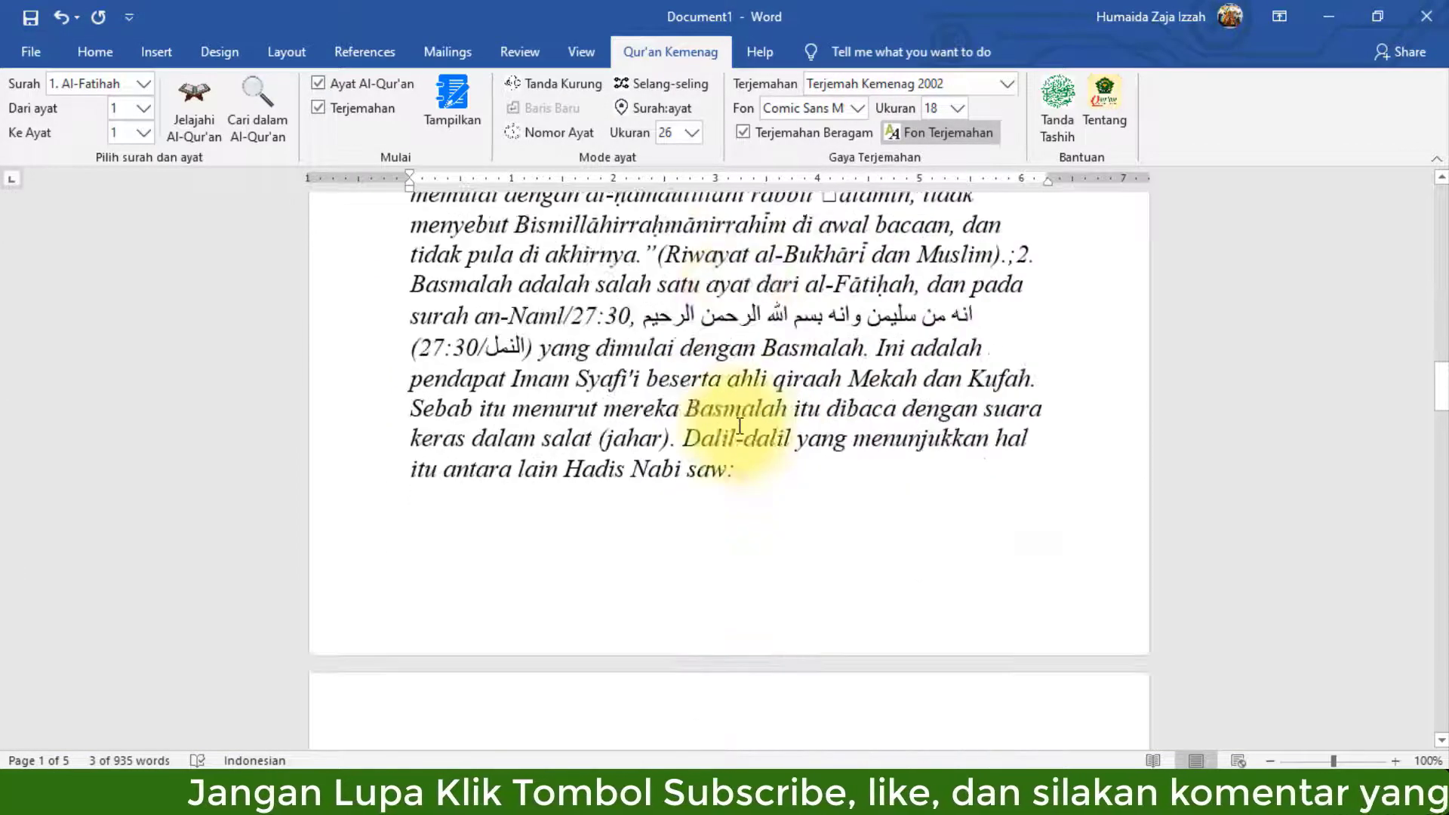
scroll(739, 427, "down", 14)
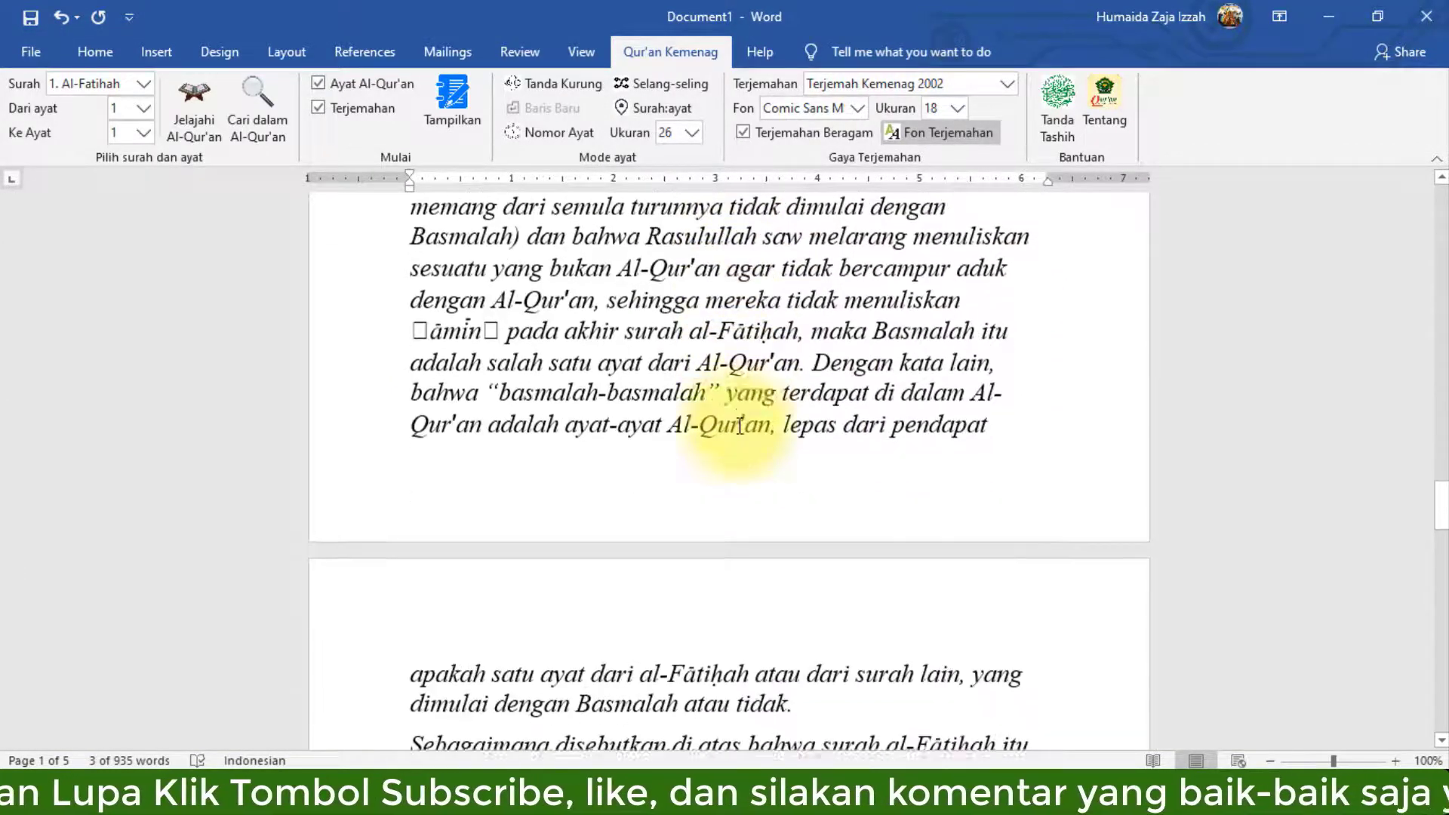
scroll(738, 424, "down", 4)
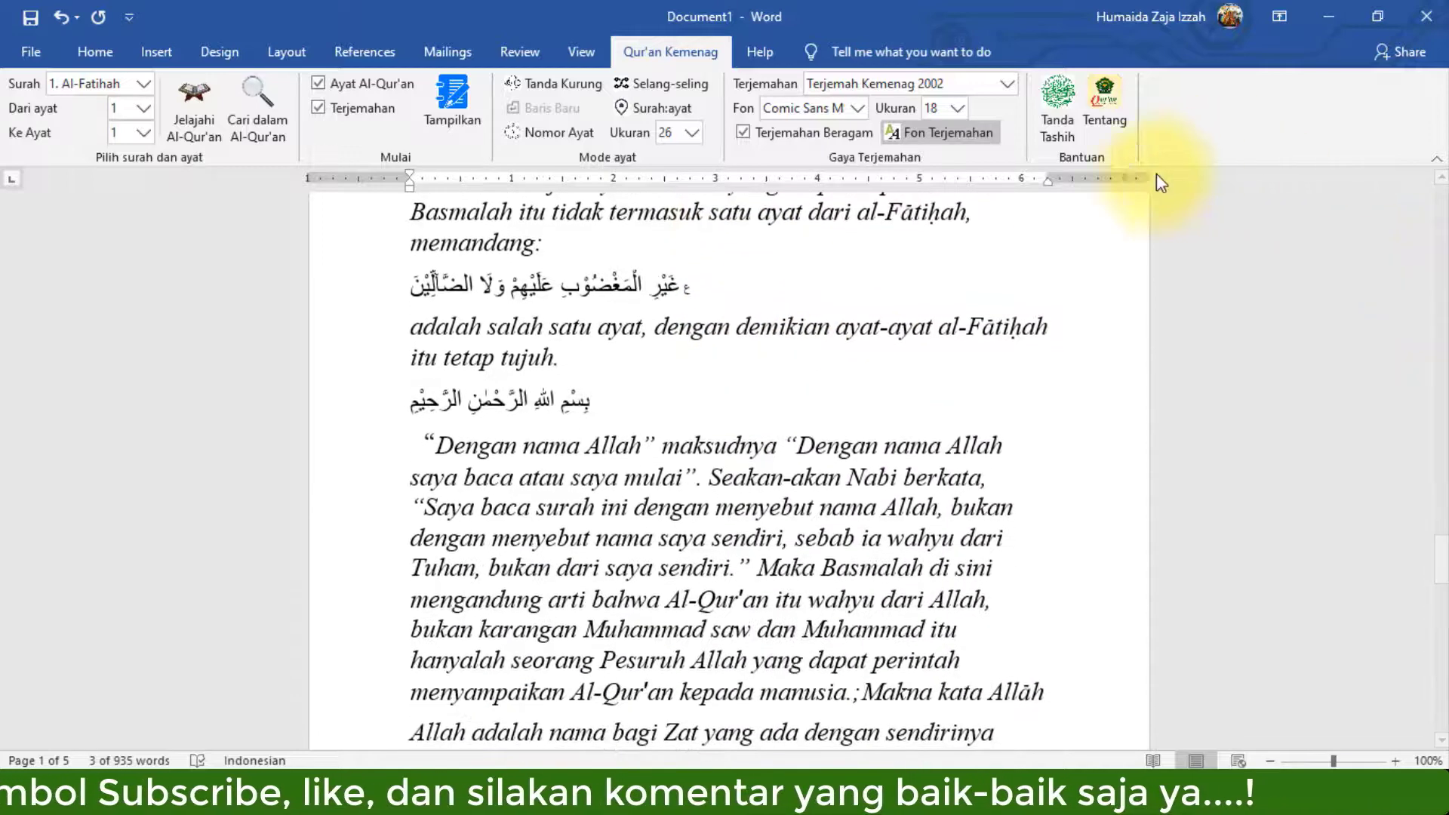
Clear the whole document and turn off Terjemahan Beragam.
key("ctrl+a")
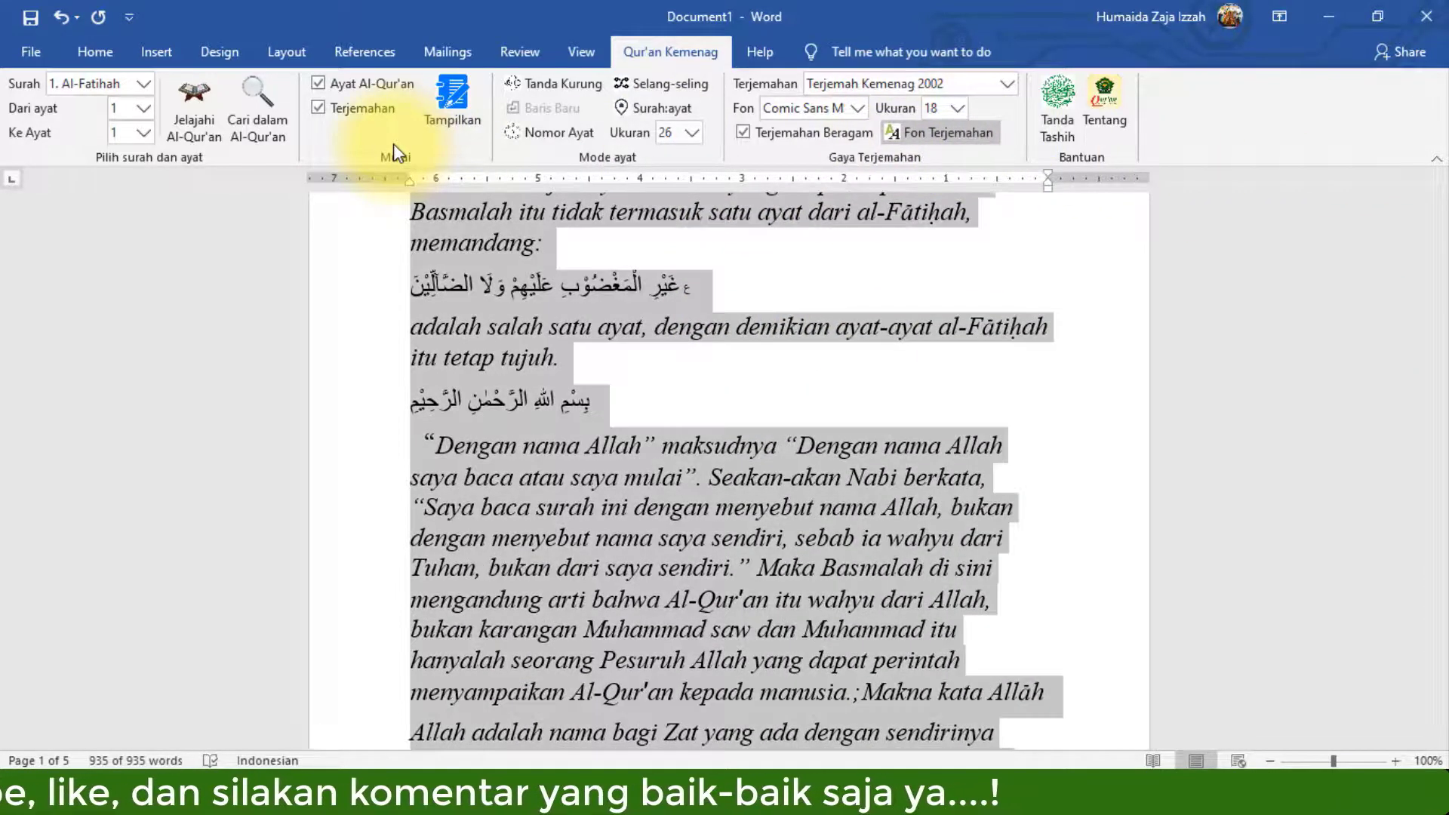
key("Delete")
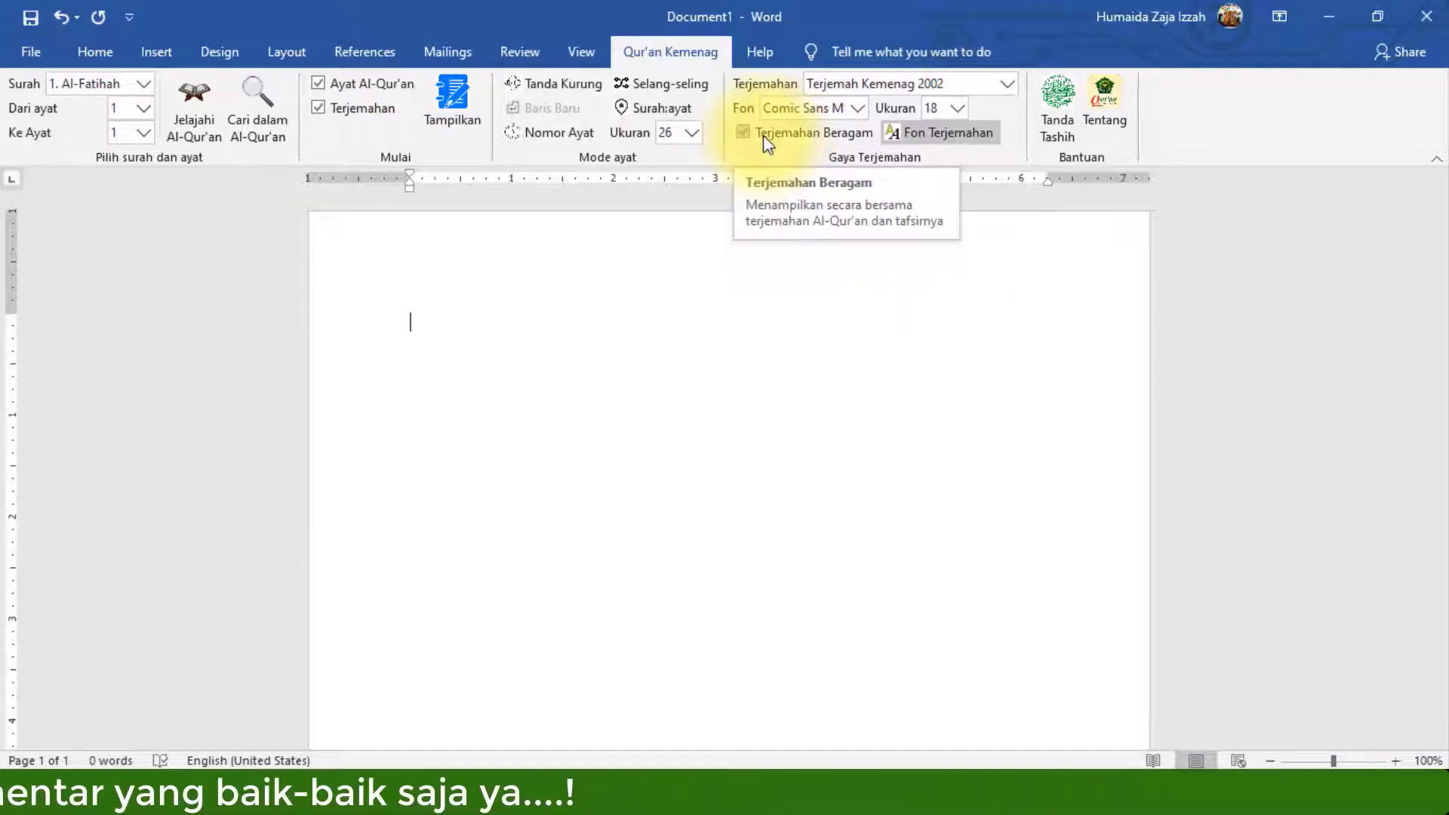
left_click(763, 134)
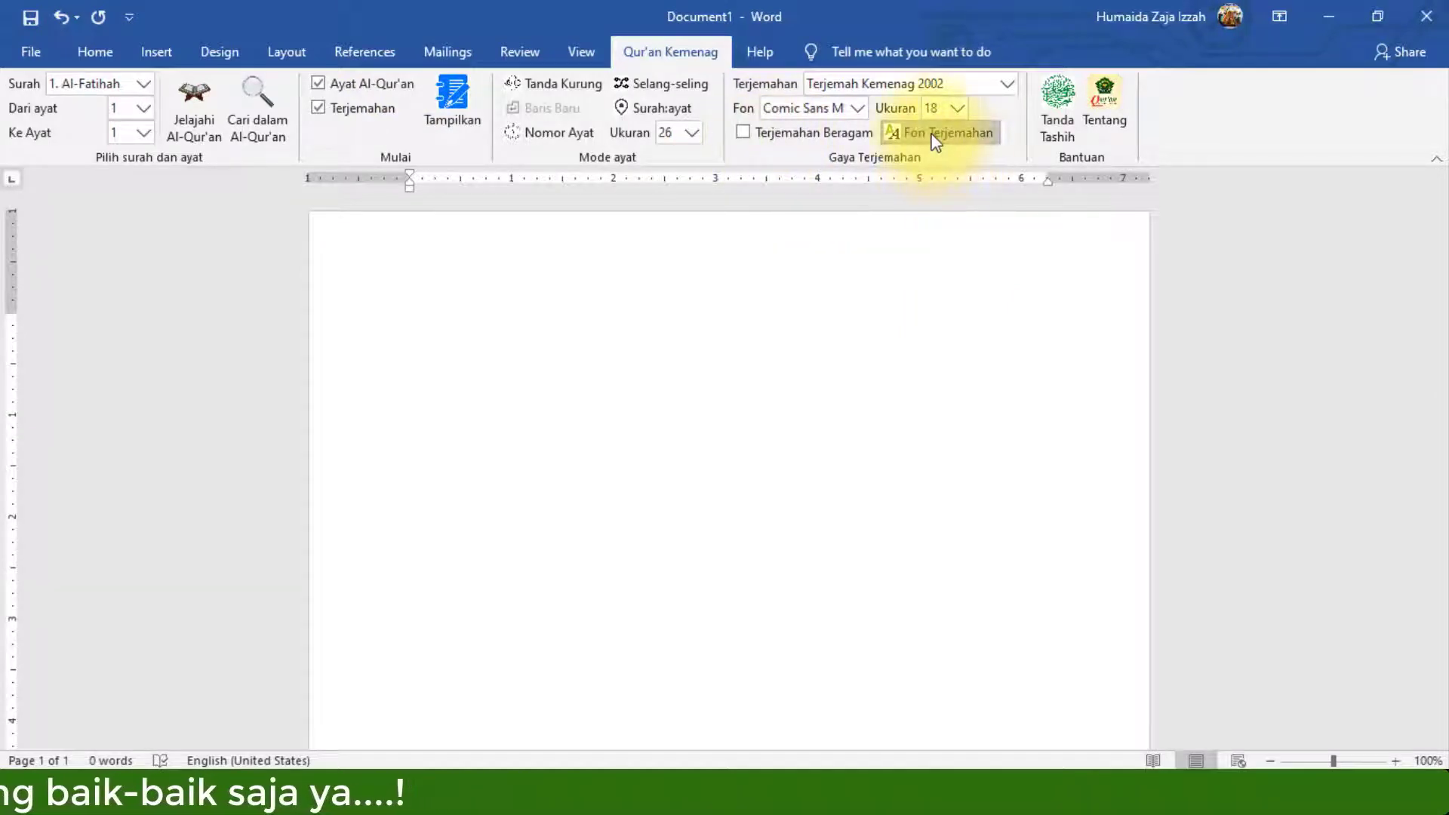
Review the Fon Terjemahan settings for choosing translations, tafsirs and their fonts, and close them again.
left_click(891, 136)
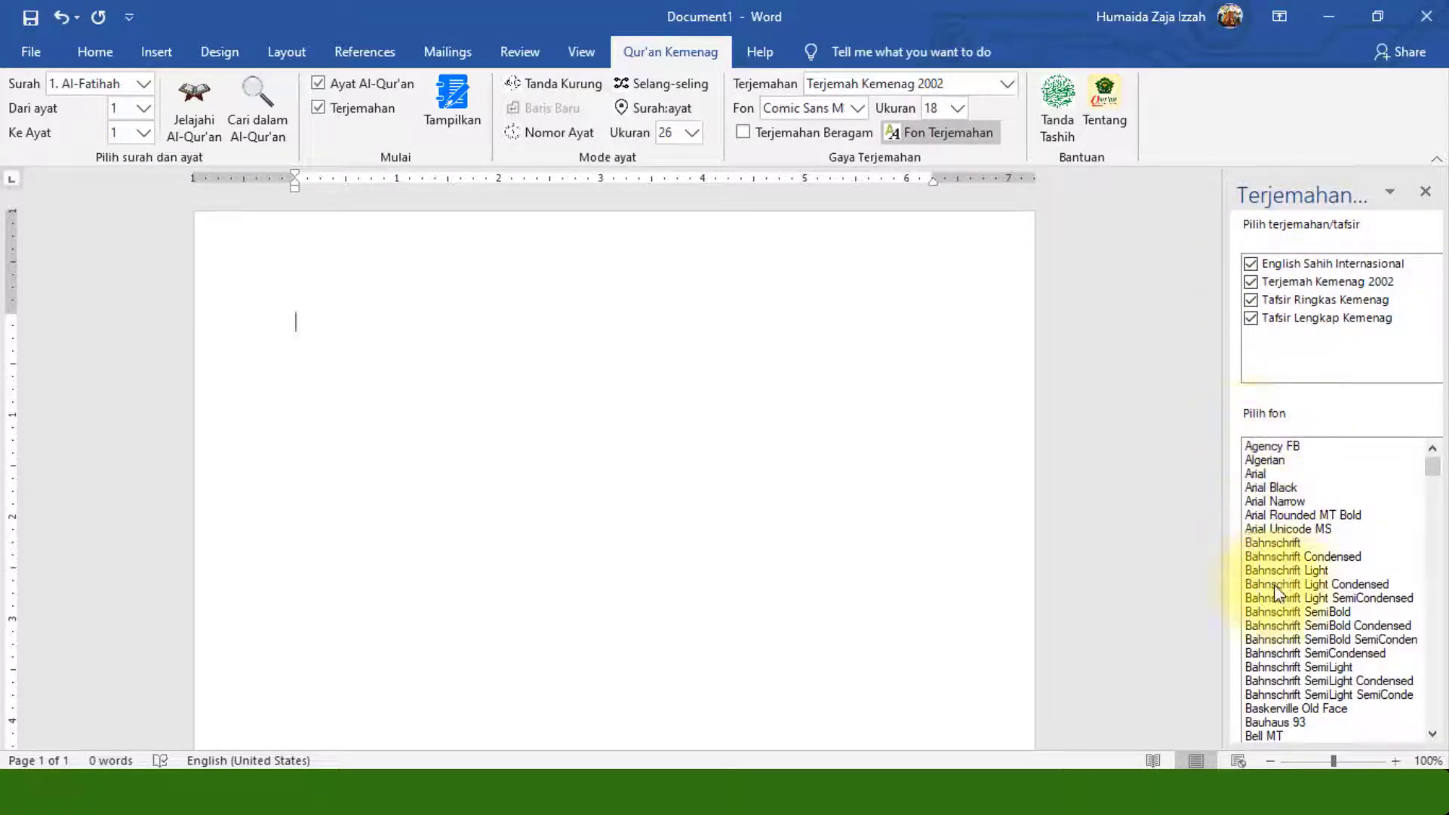
left_click(1425, 192)
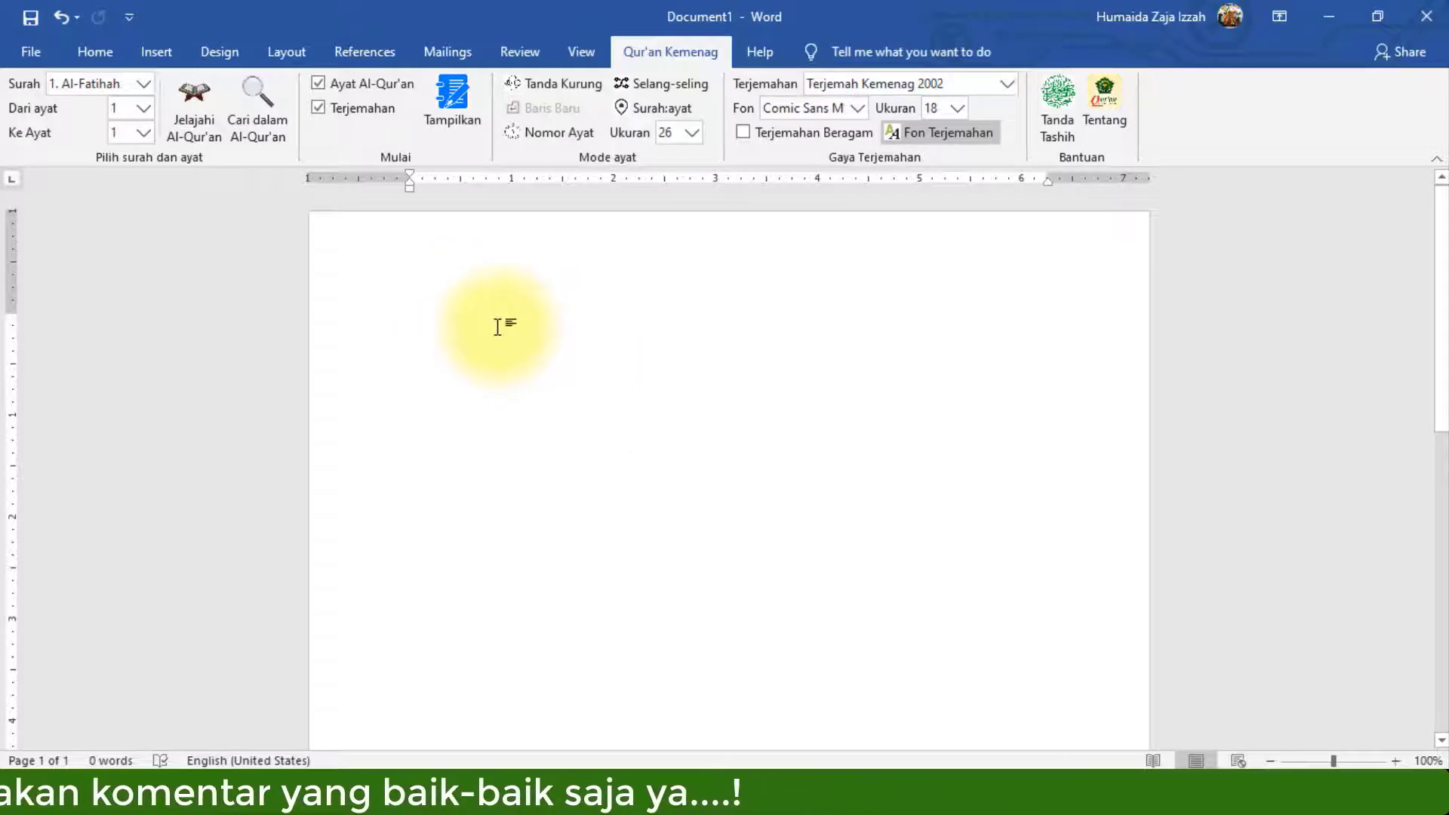
Write the introductory line "Allah Swt. Berfirman :" in Times New Roman and start a new line below it.
type("A")
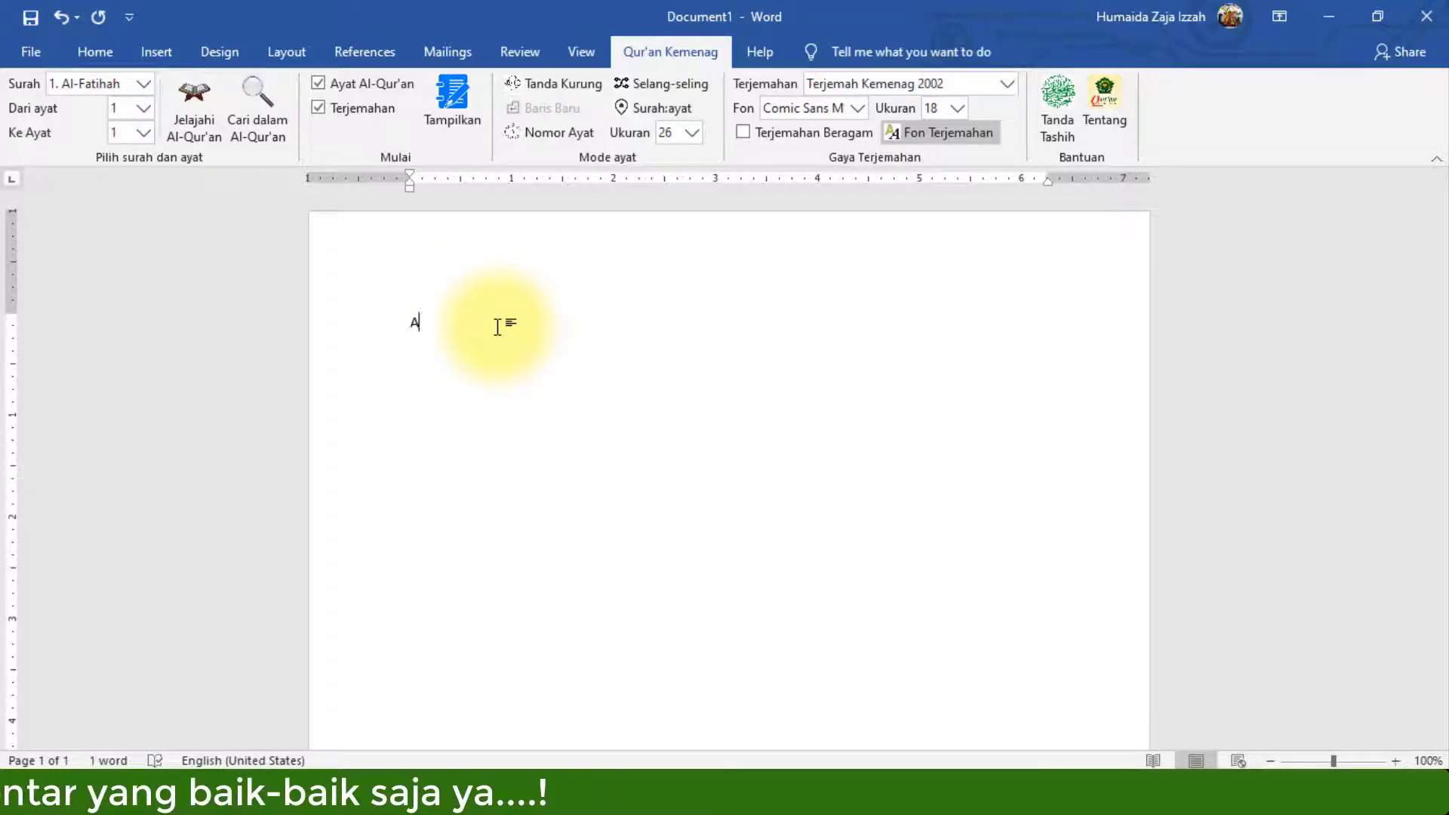
left_click(98, 50)
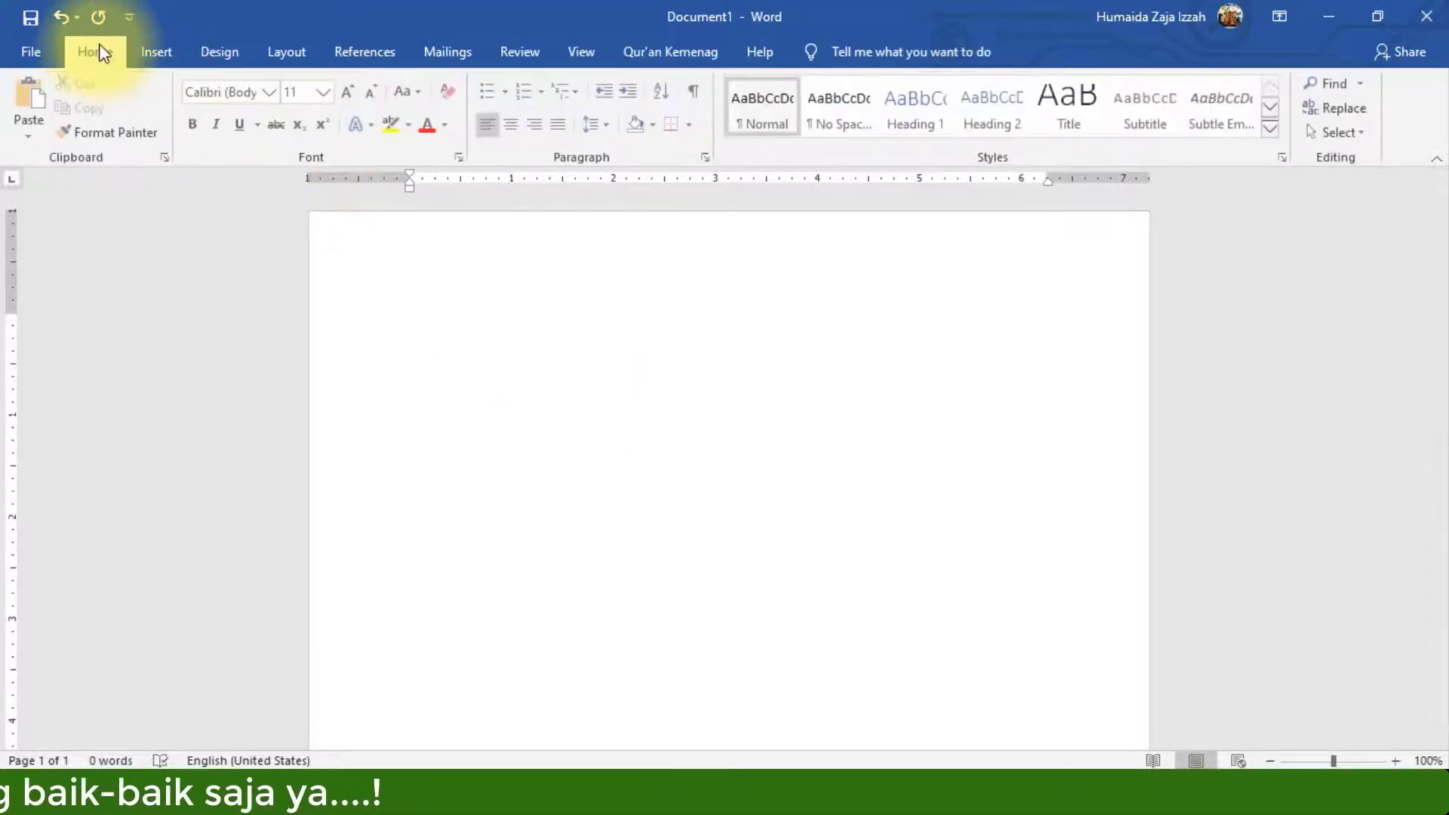
left_click(276, 96)
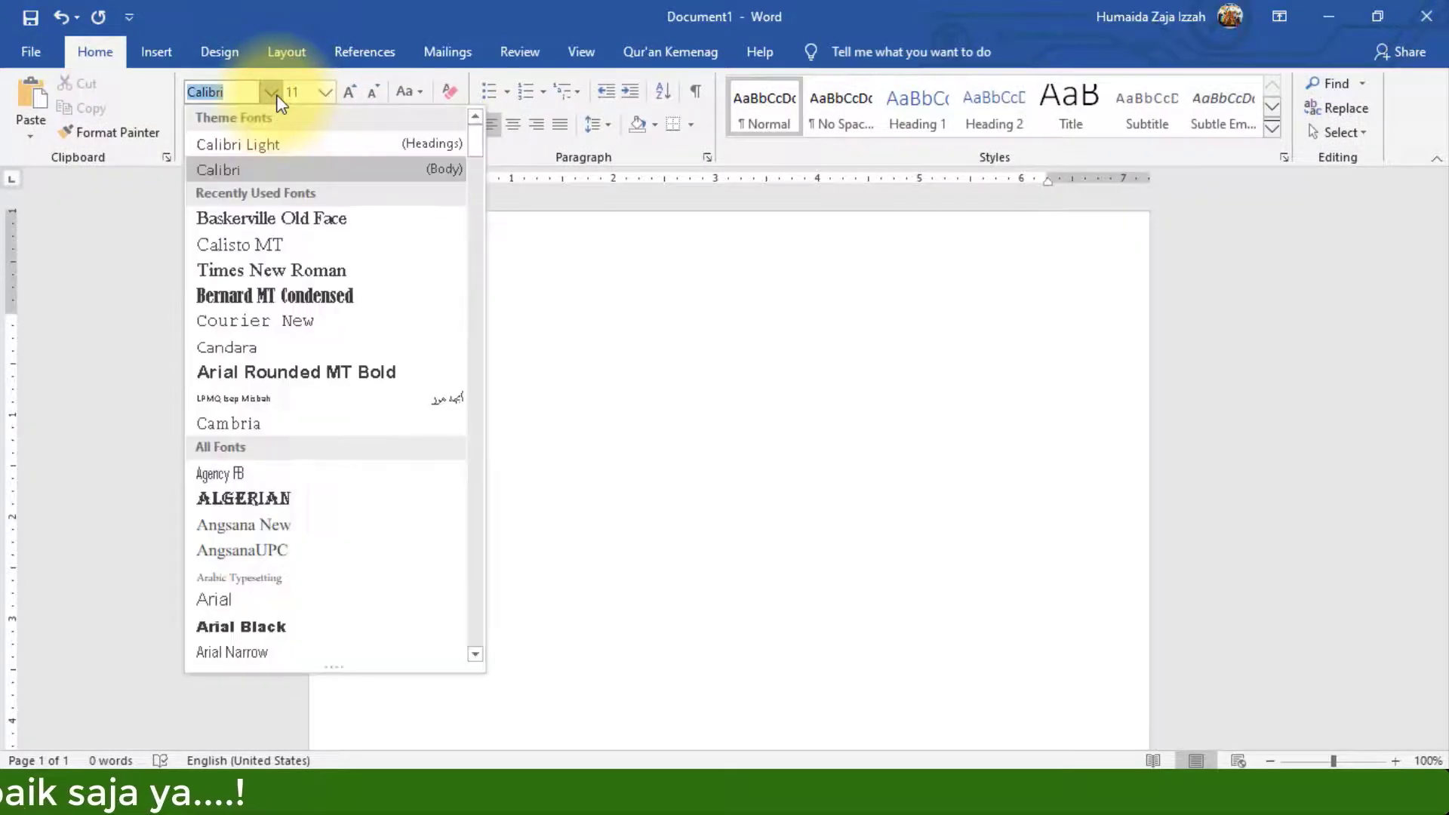
left_click(287, 271)
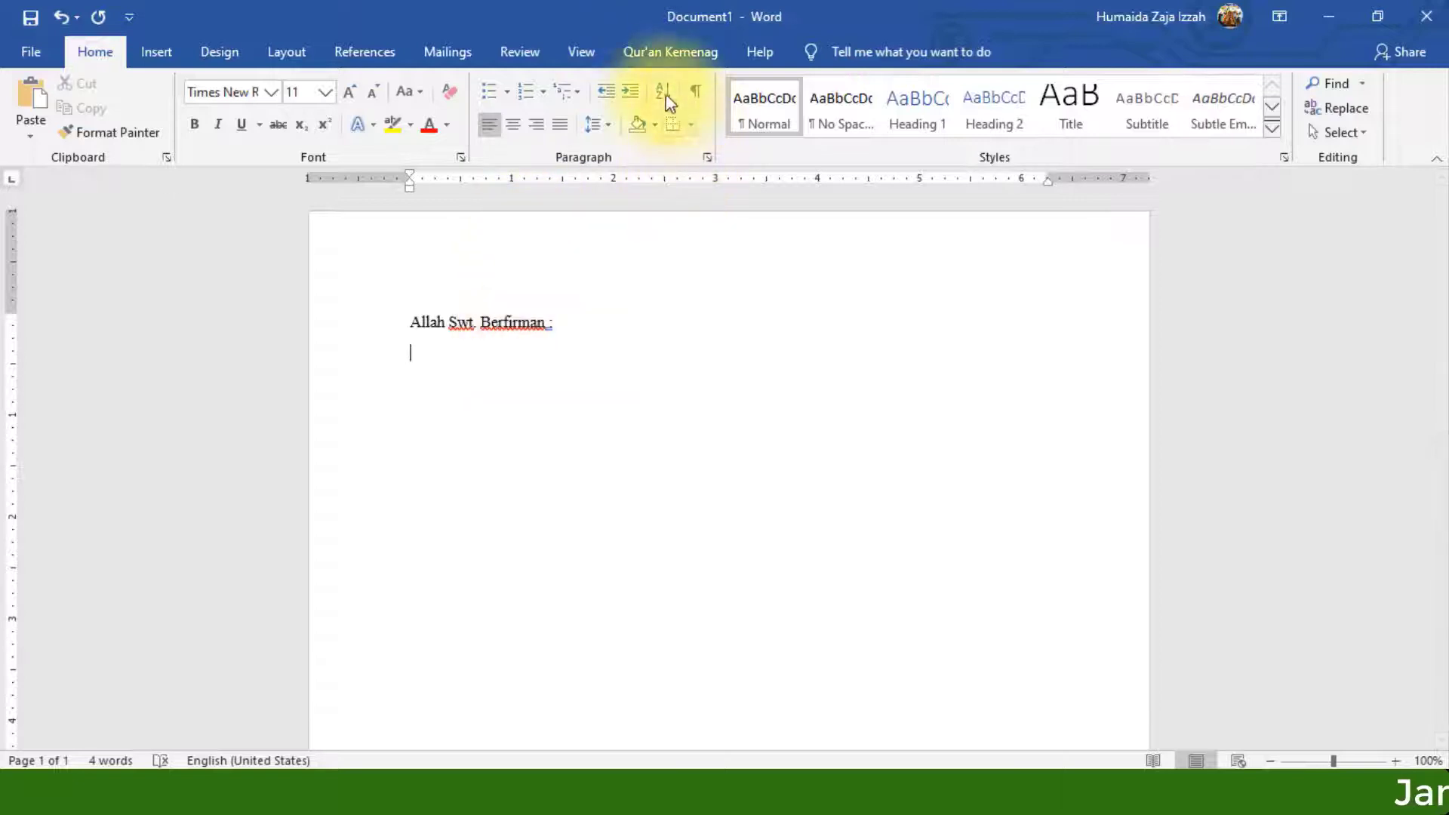
Choose surah 39. Az-Zumar with verse 51 as both the first and last verse for insertion.
left_click(650, 54)
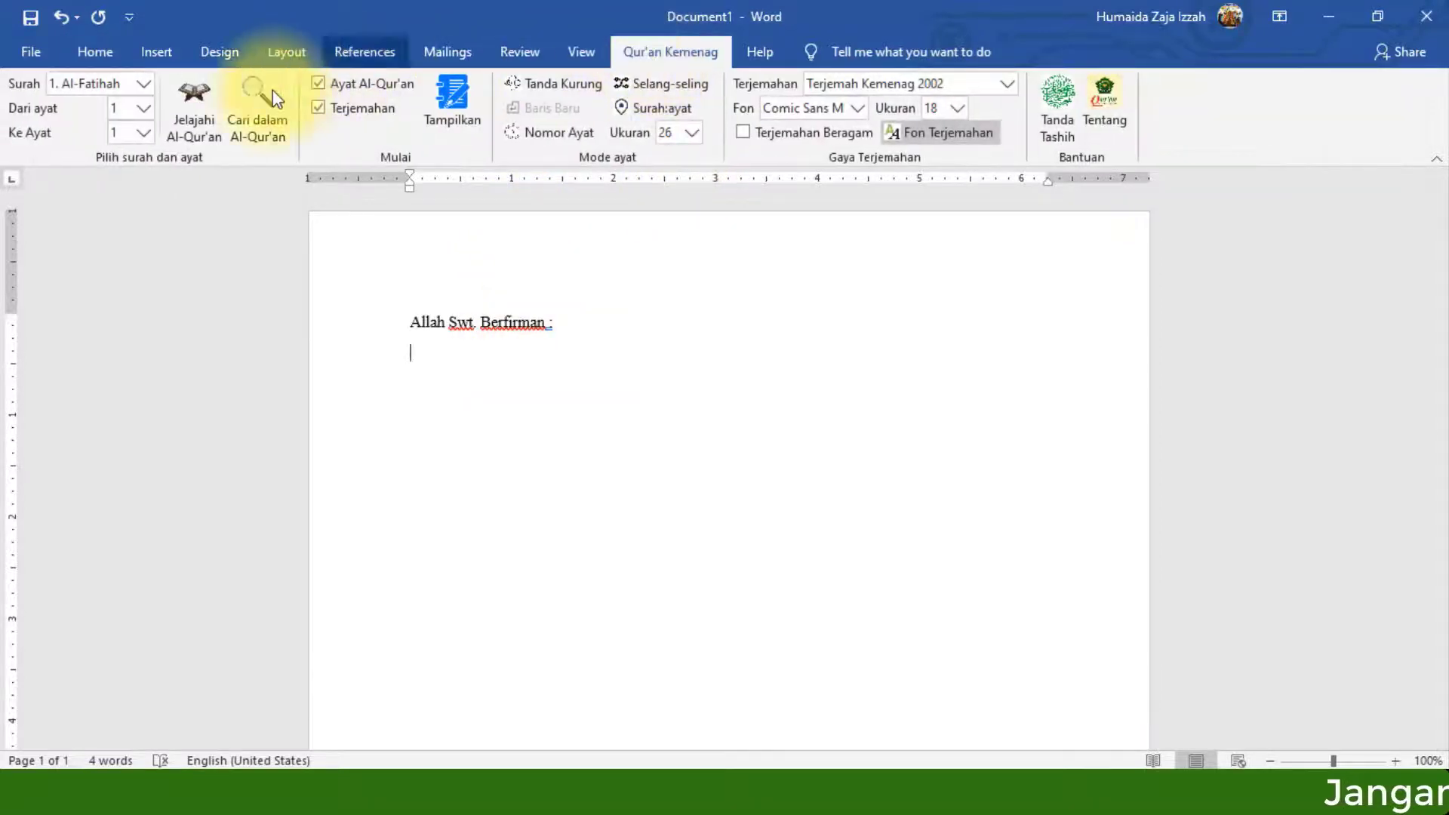
left_click(143, 83)
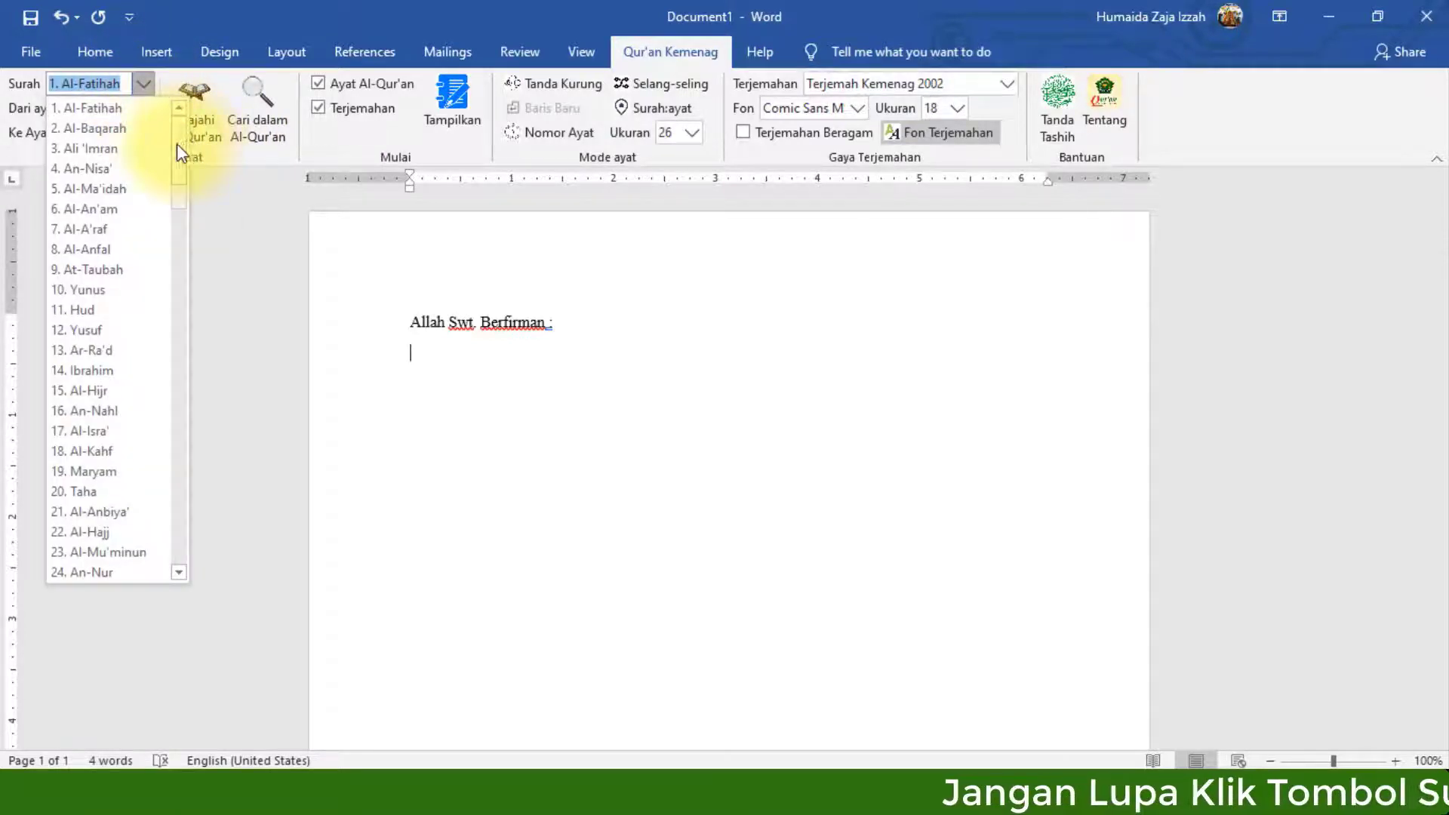
left_click_drag(177, 143, 178, 269)
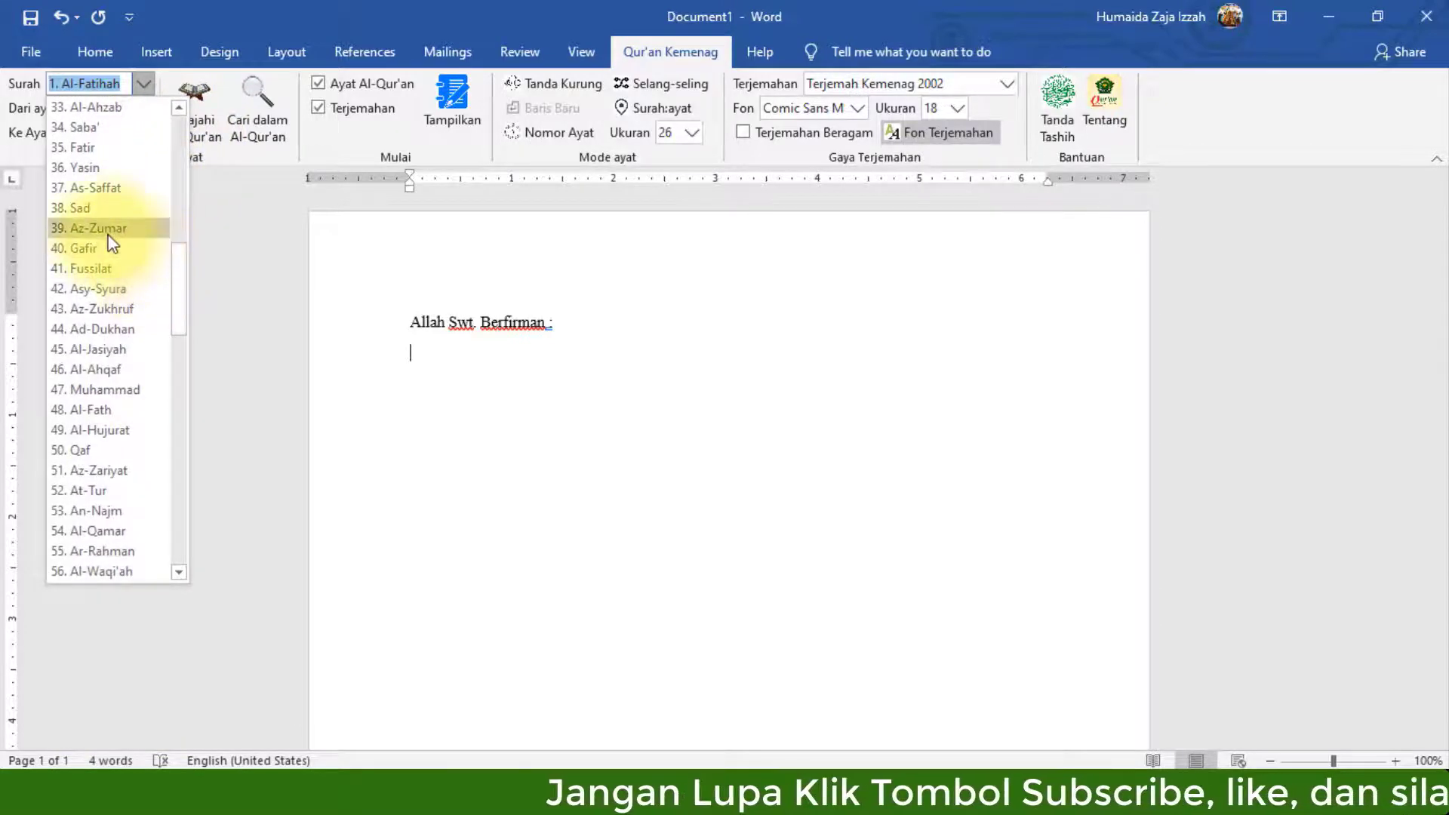
left_click(112, 242)
left_click(143, 108)
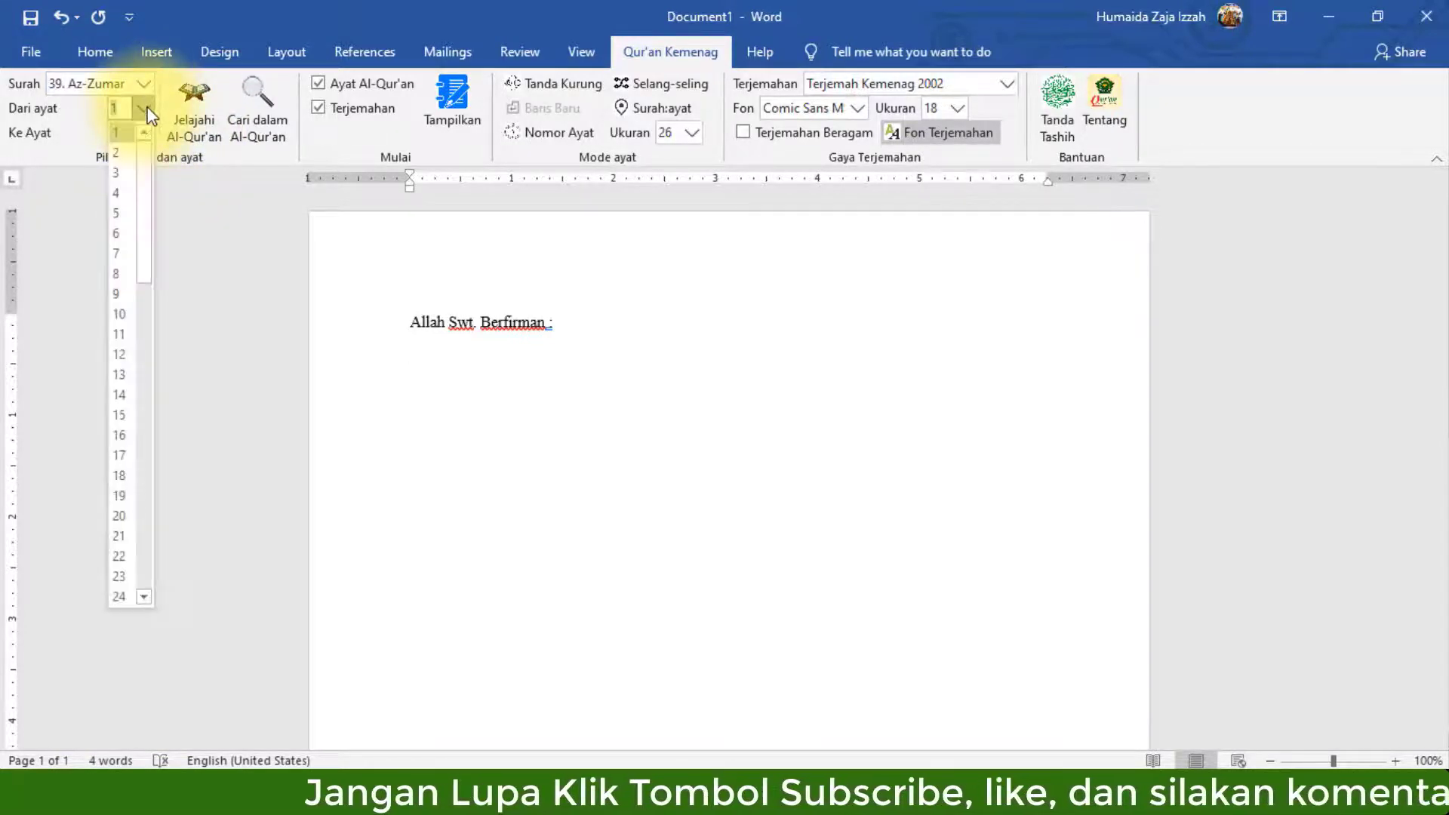
left_click_drag(149, 194, 108, 374)
left_click(119, 365)
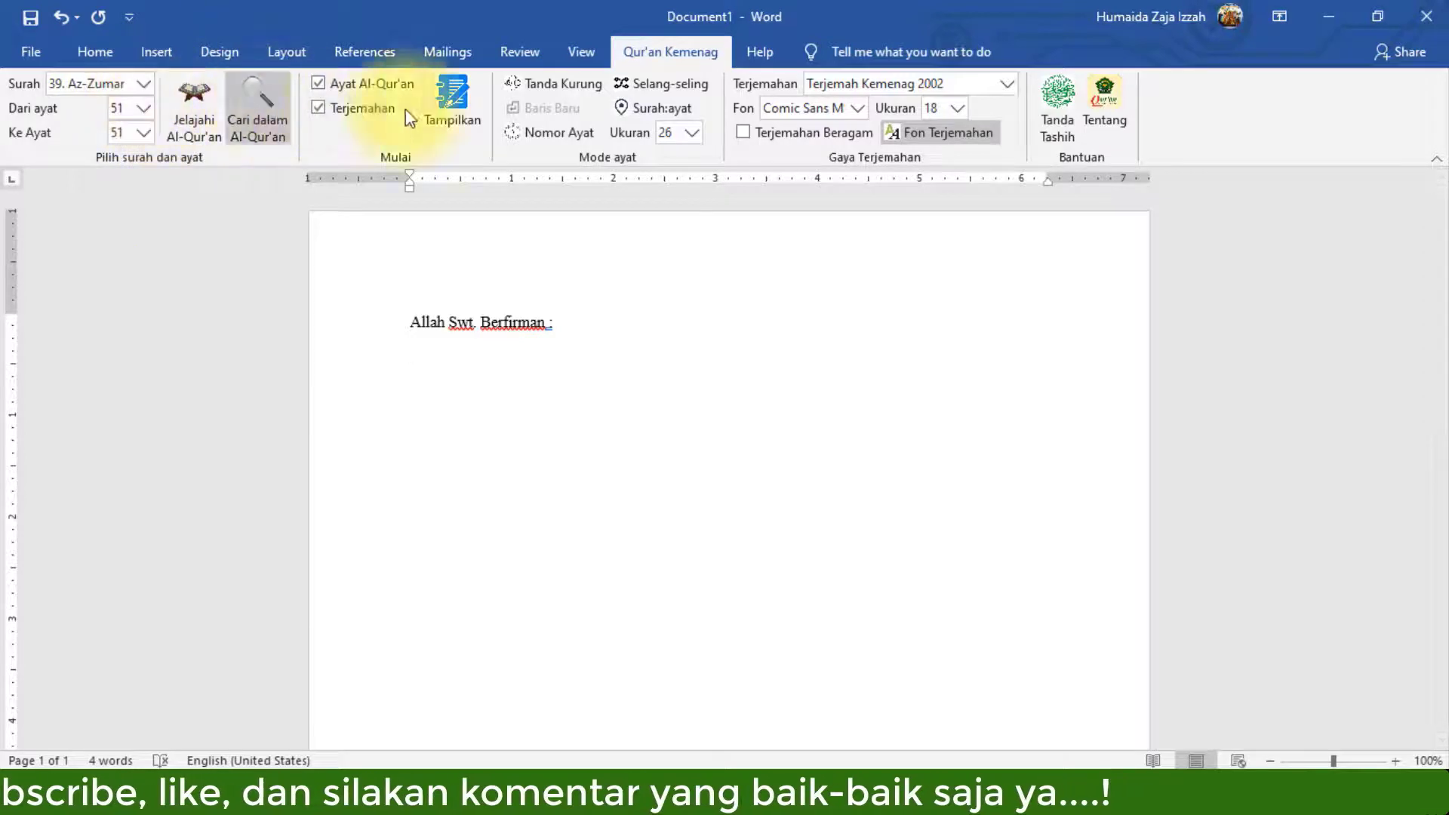
Try inserting Az-Zumar verse 51 without its translation, and undo the insertion.
left_click(374, 109)
left_click(439, 106)
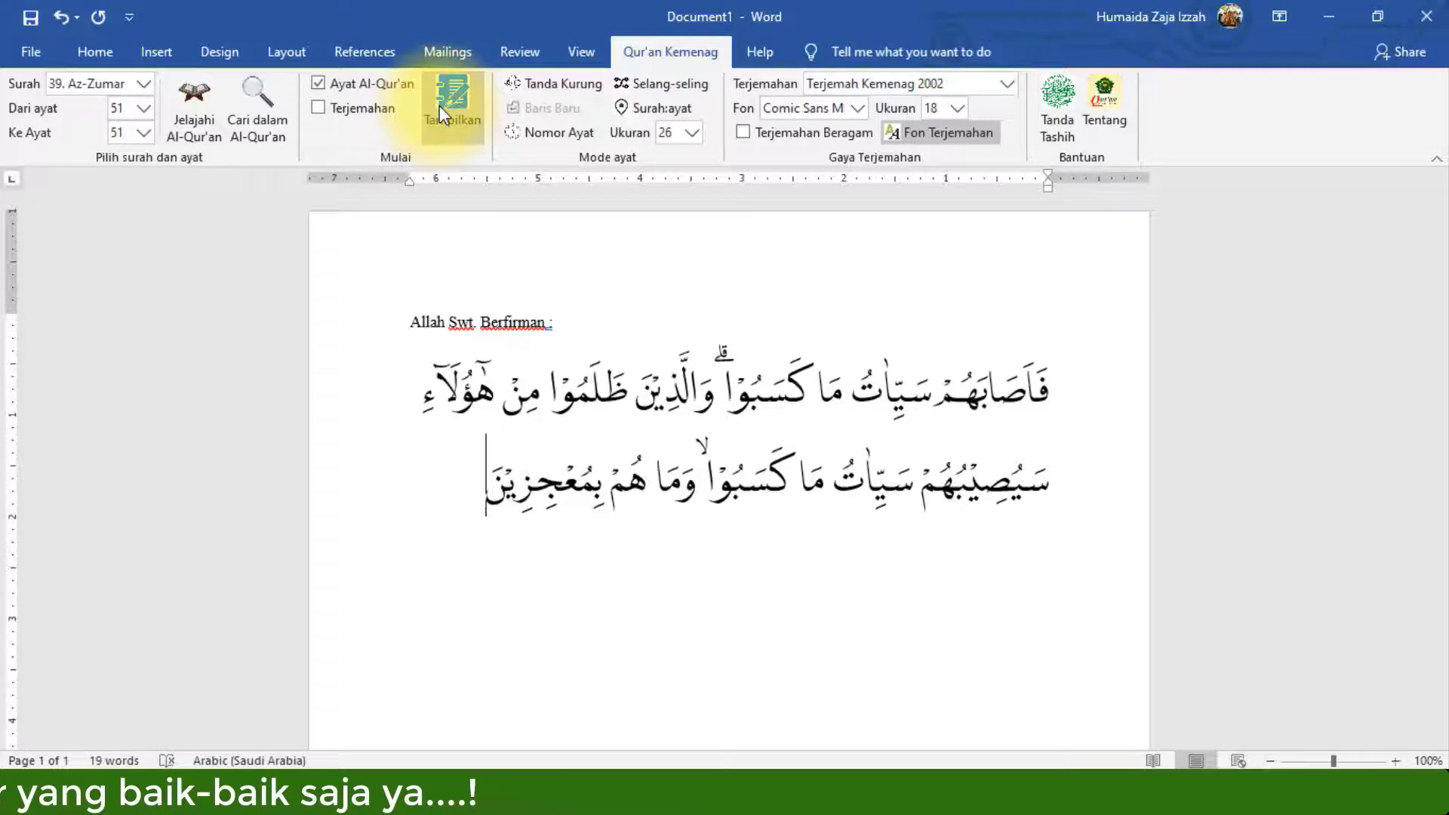
key("ctrl+z")
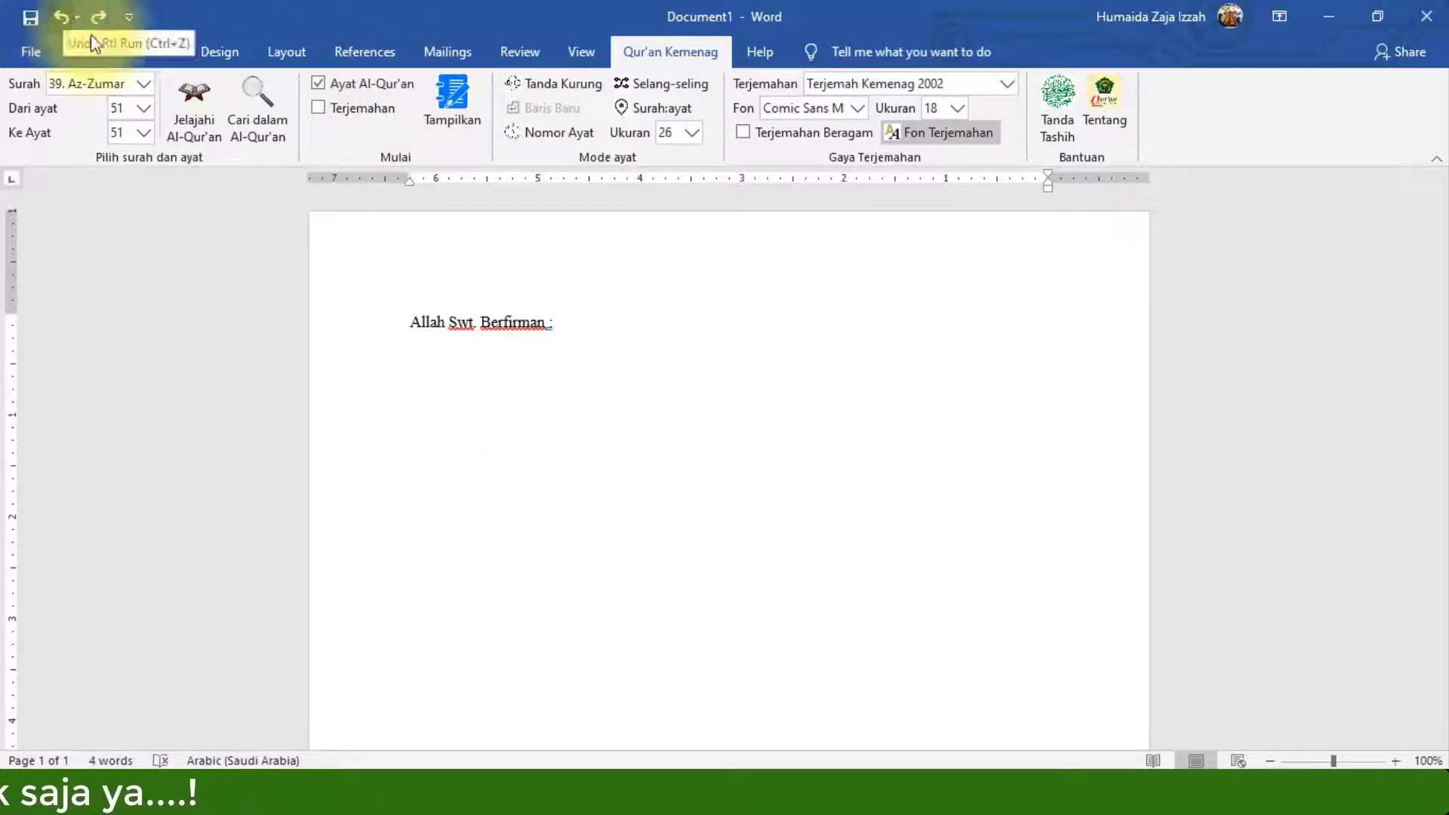
Insert Az-Zumar verse 51 below the introductory line with Terjemahan, Nomor Ayat and Selang-seling enabled.
left_click(319, 110)
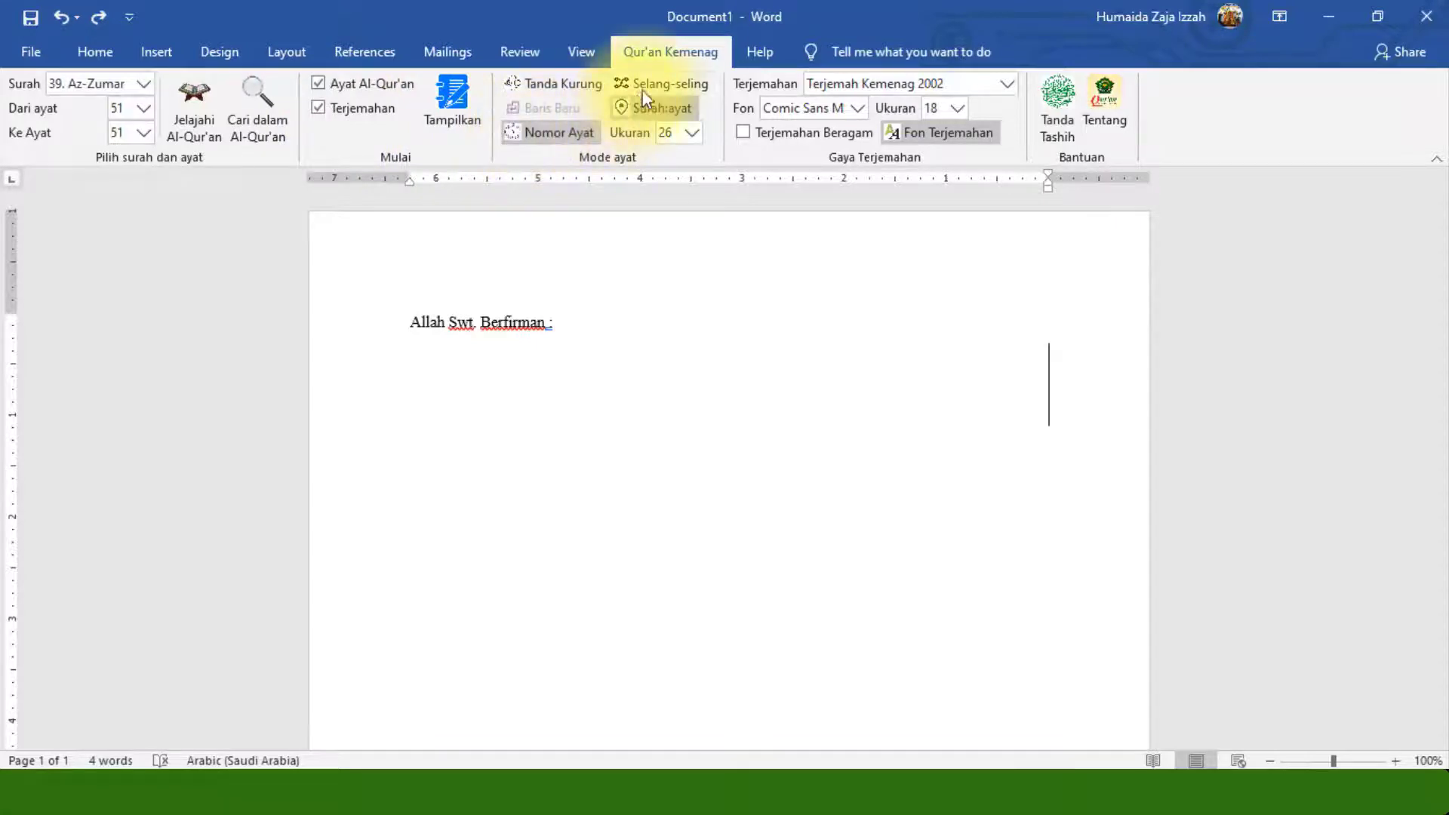
left_click(446, 92)
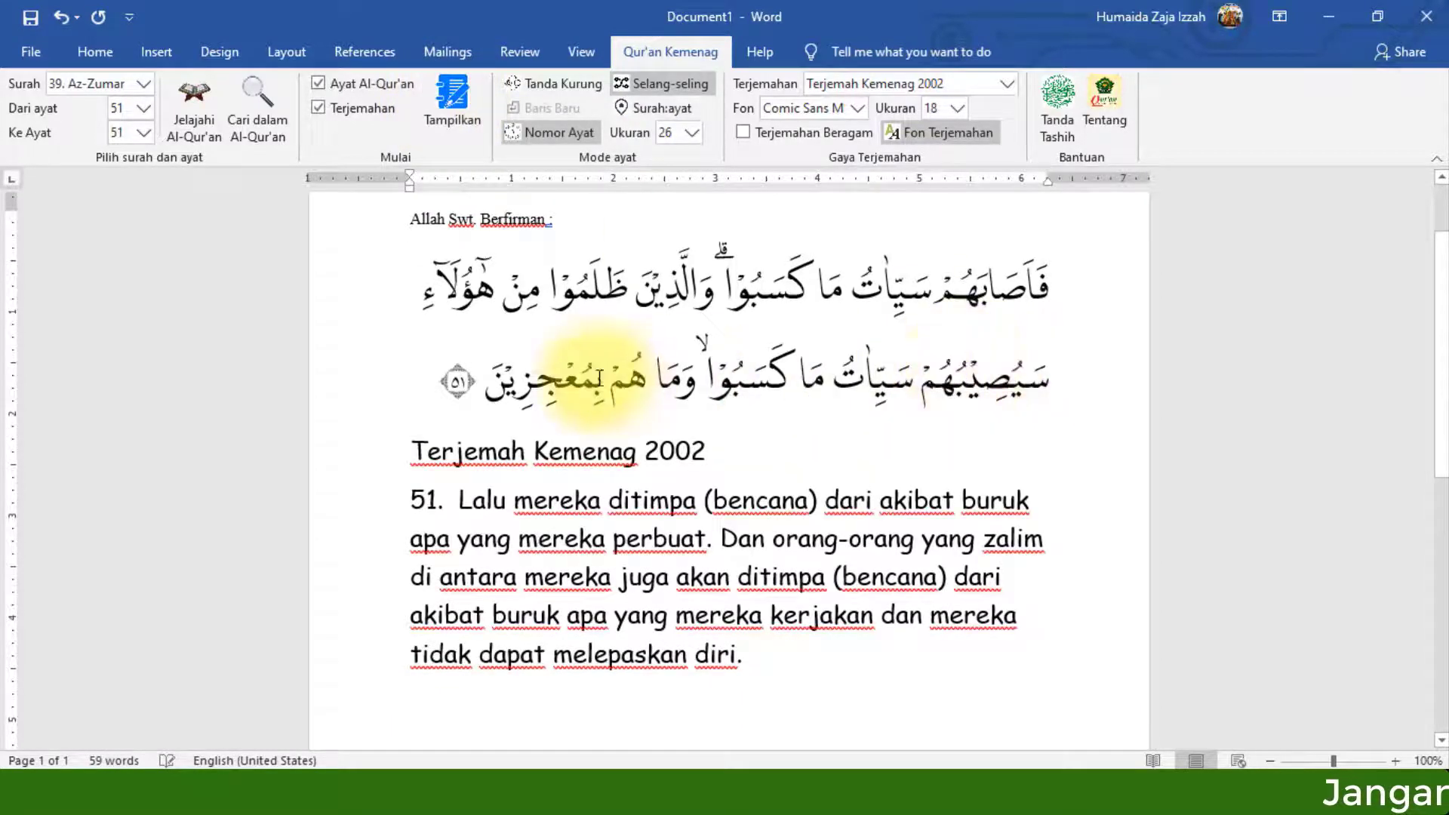
scroll(515, 326, "up", 1)
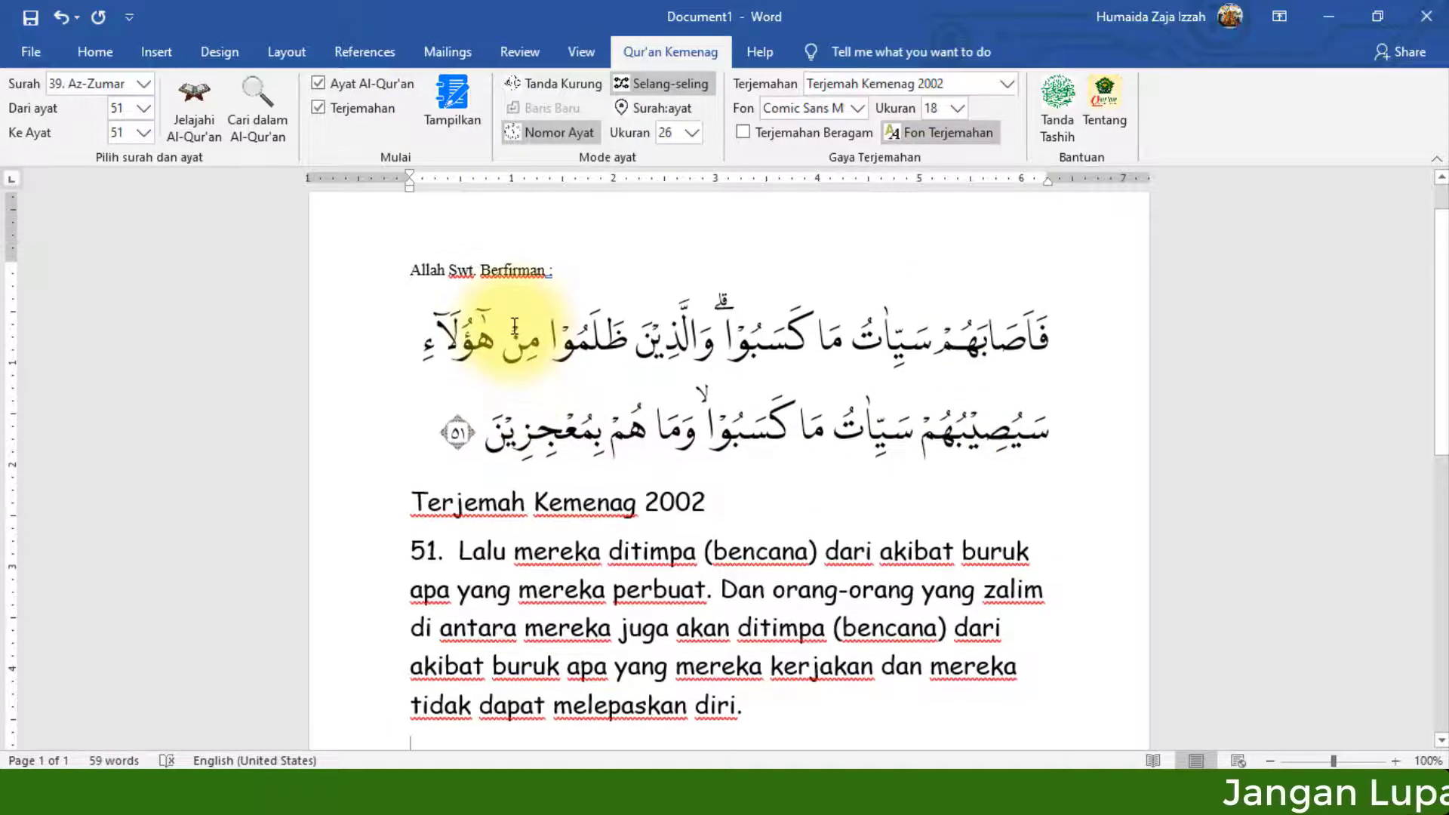
Delete the "Terjemah Kemenag 2002" heading and its empty line between the Arabic verse and its translation.
left_click_drag(416, 500, 604, 557)
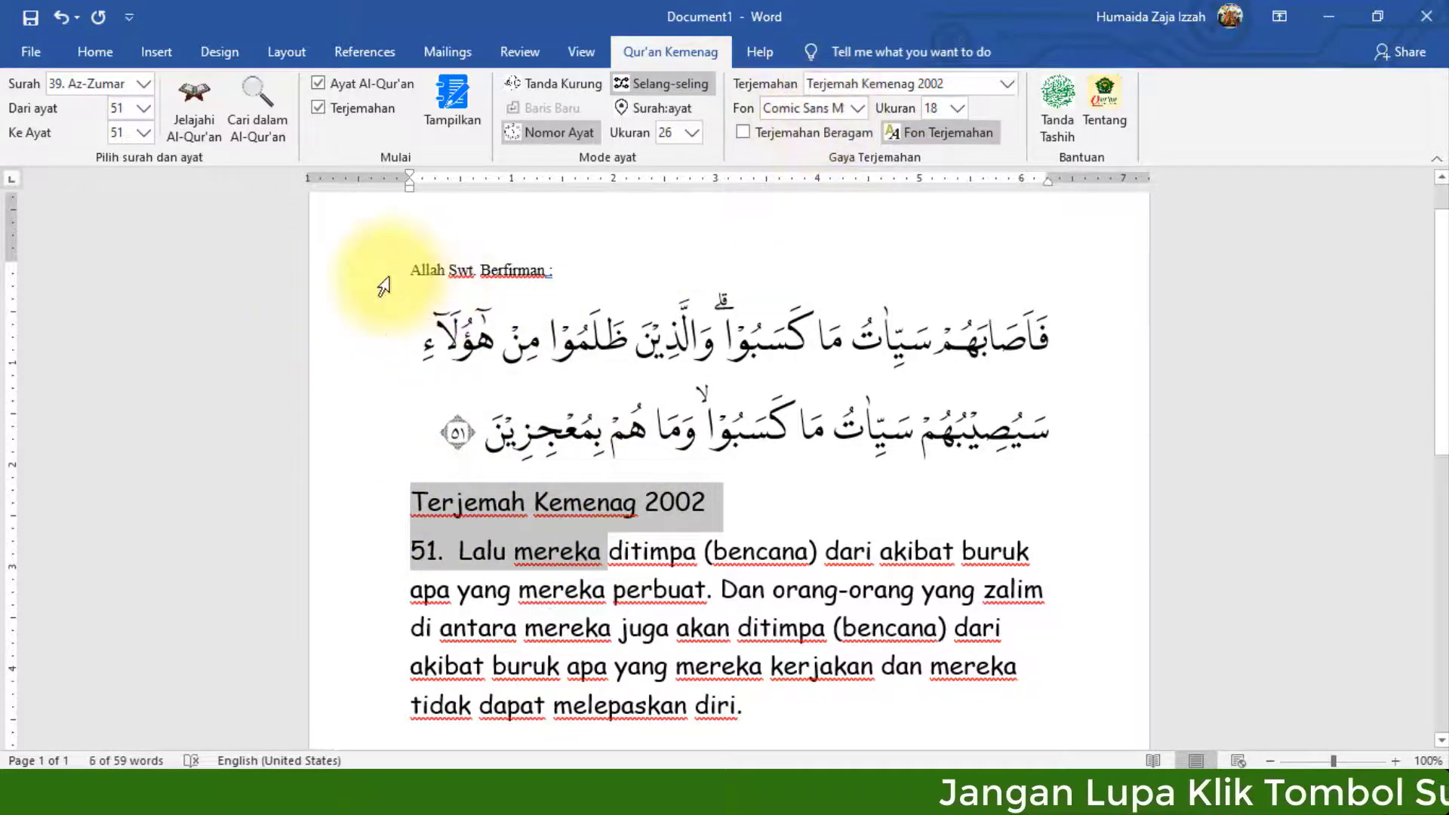
left_click(430, 273)
left_click(538, 590)
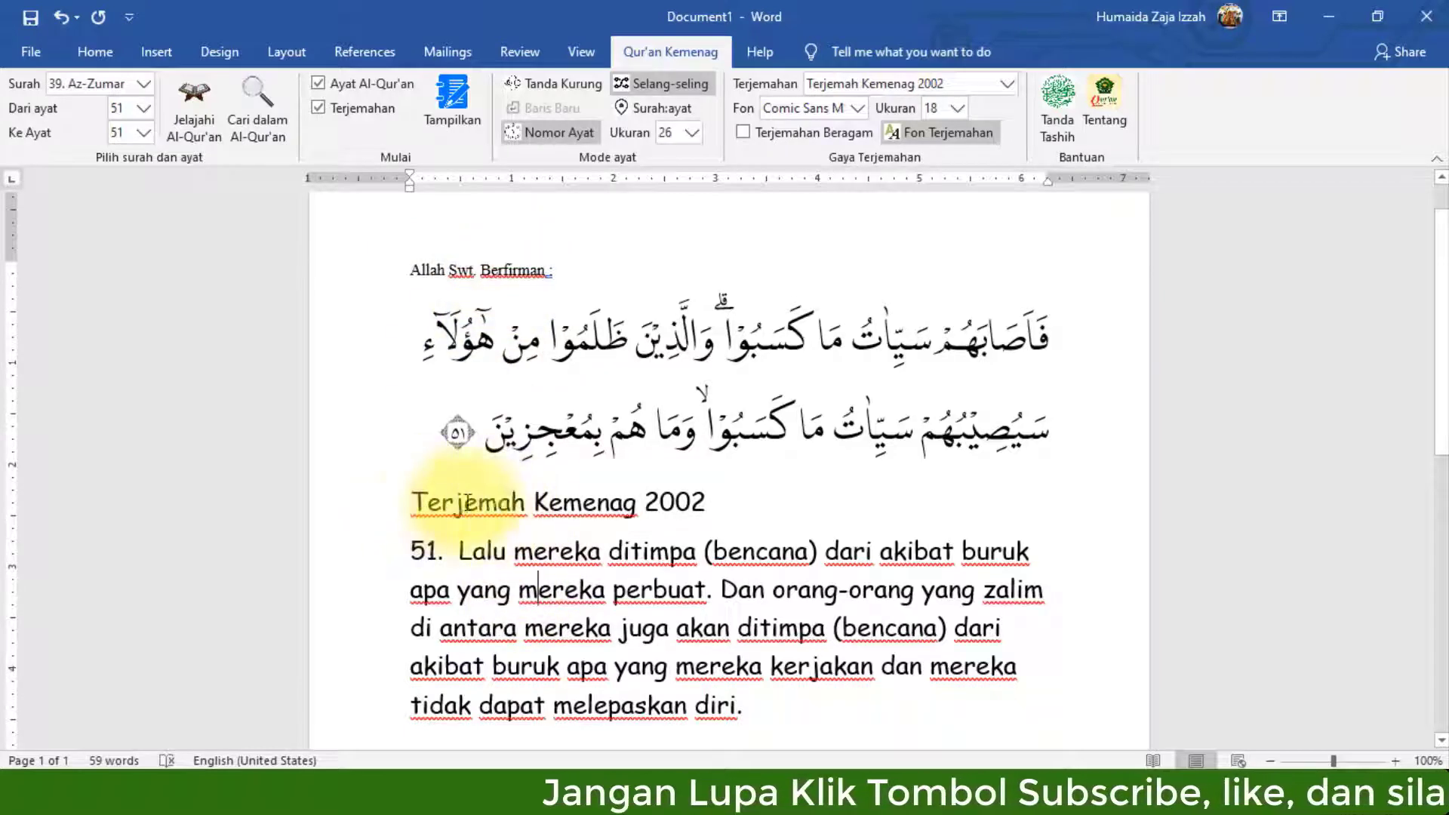
left_click_drag(411, 502, 721, 504)
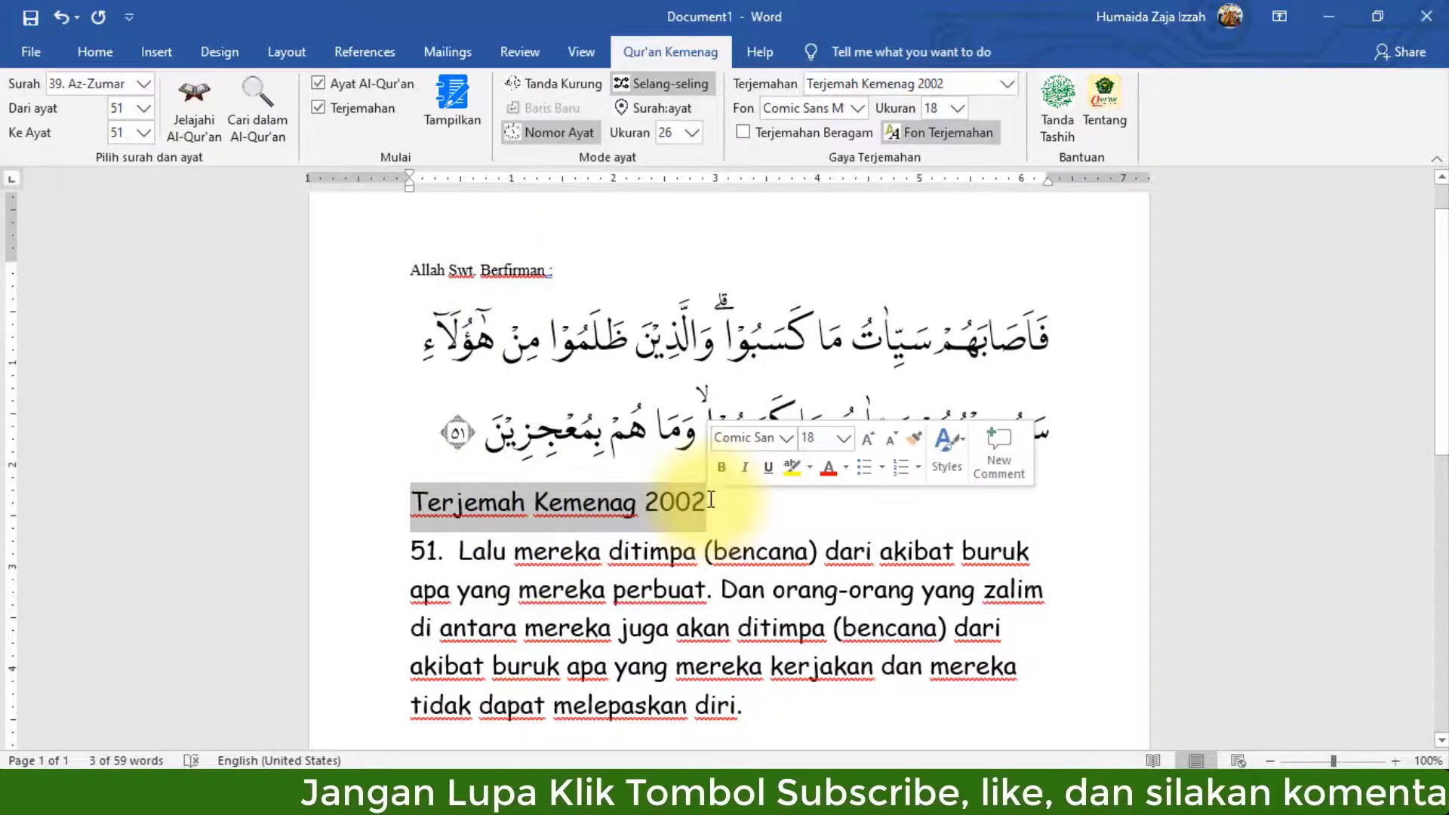
key("Delete")
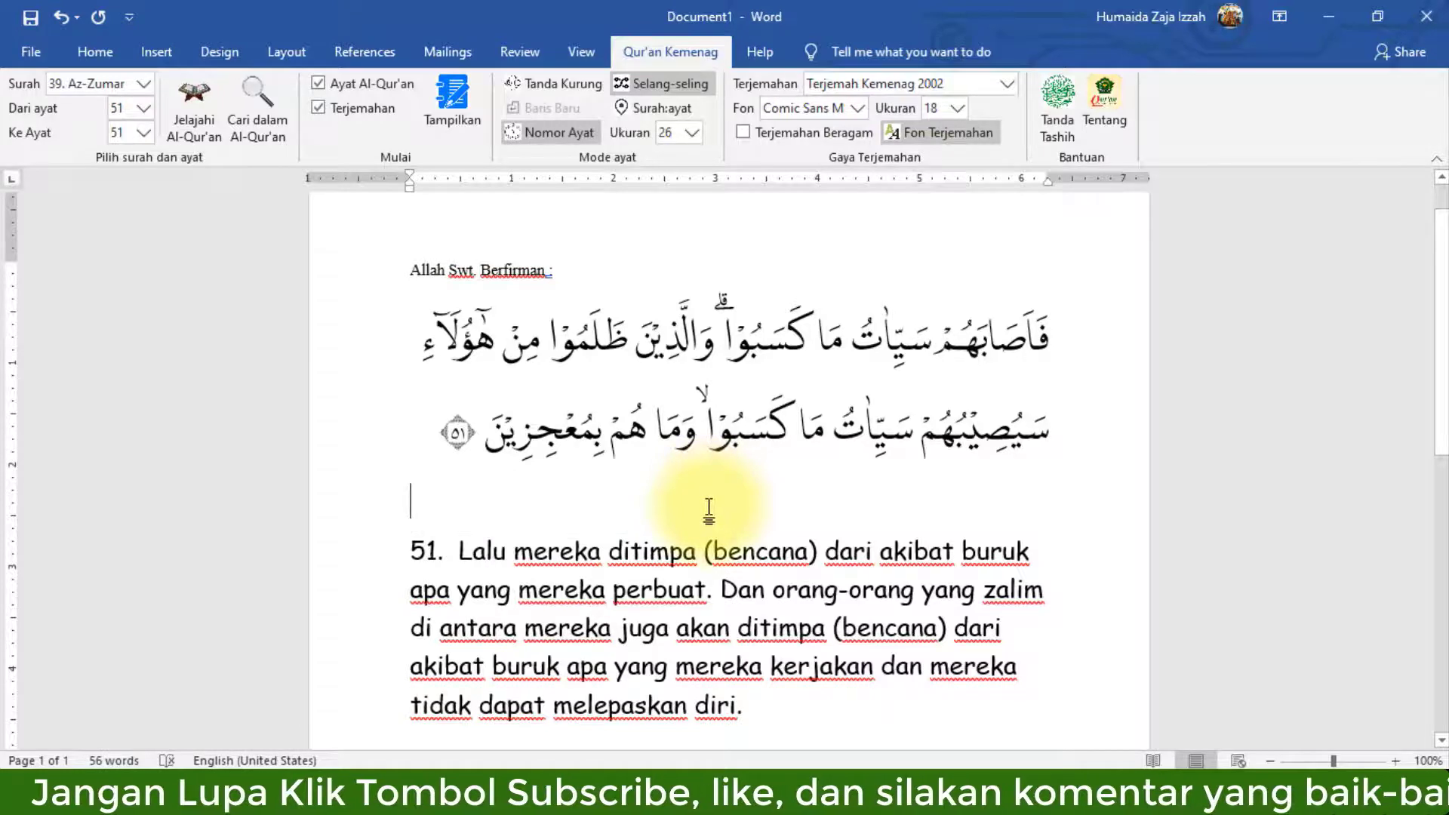
key("Delete")
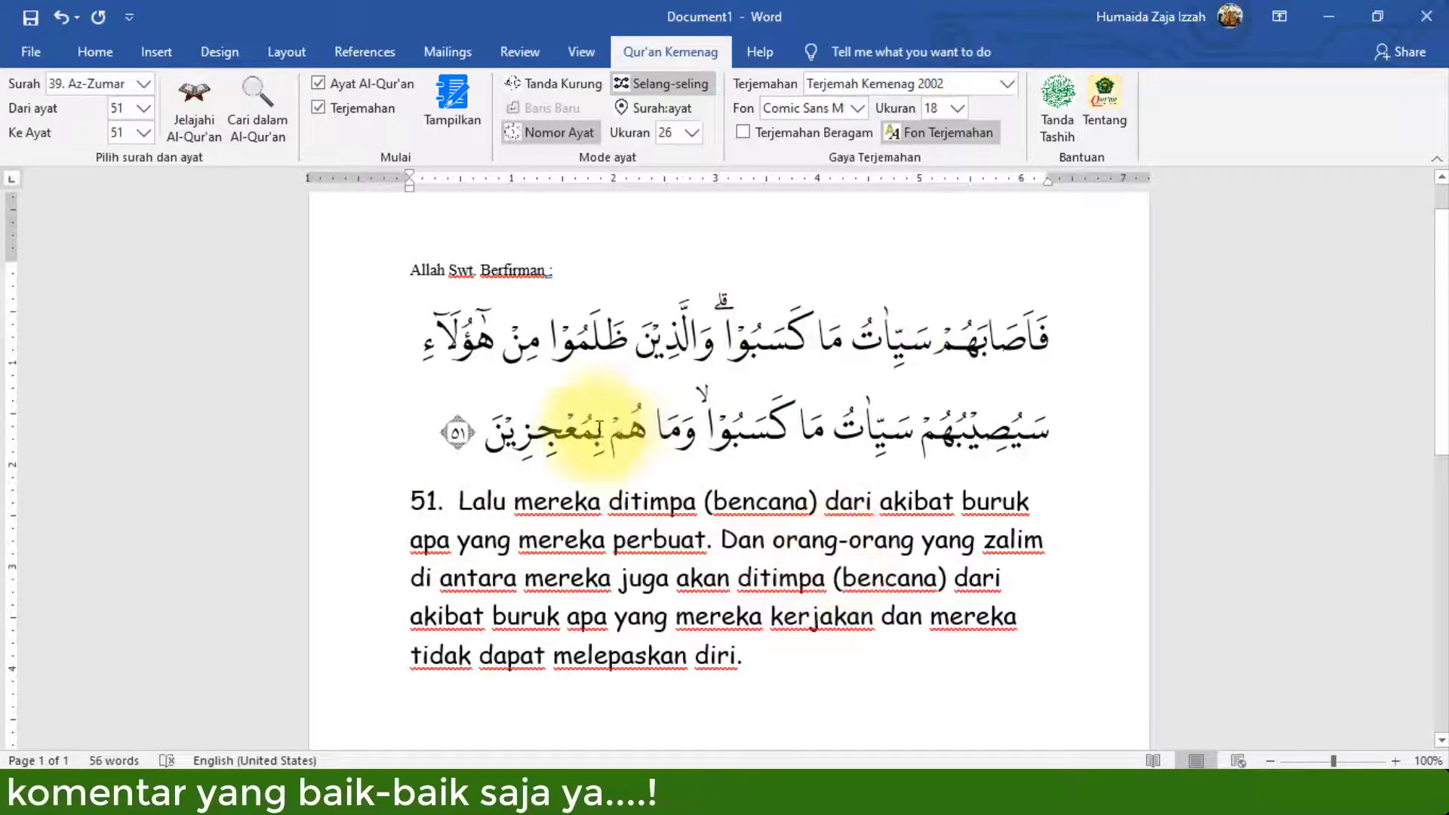
Clear the entire document, including the introductory line, the Arabic verse and its translation.
scroll(596, 483, "up", 1)
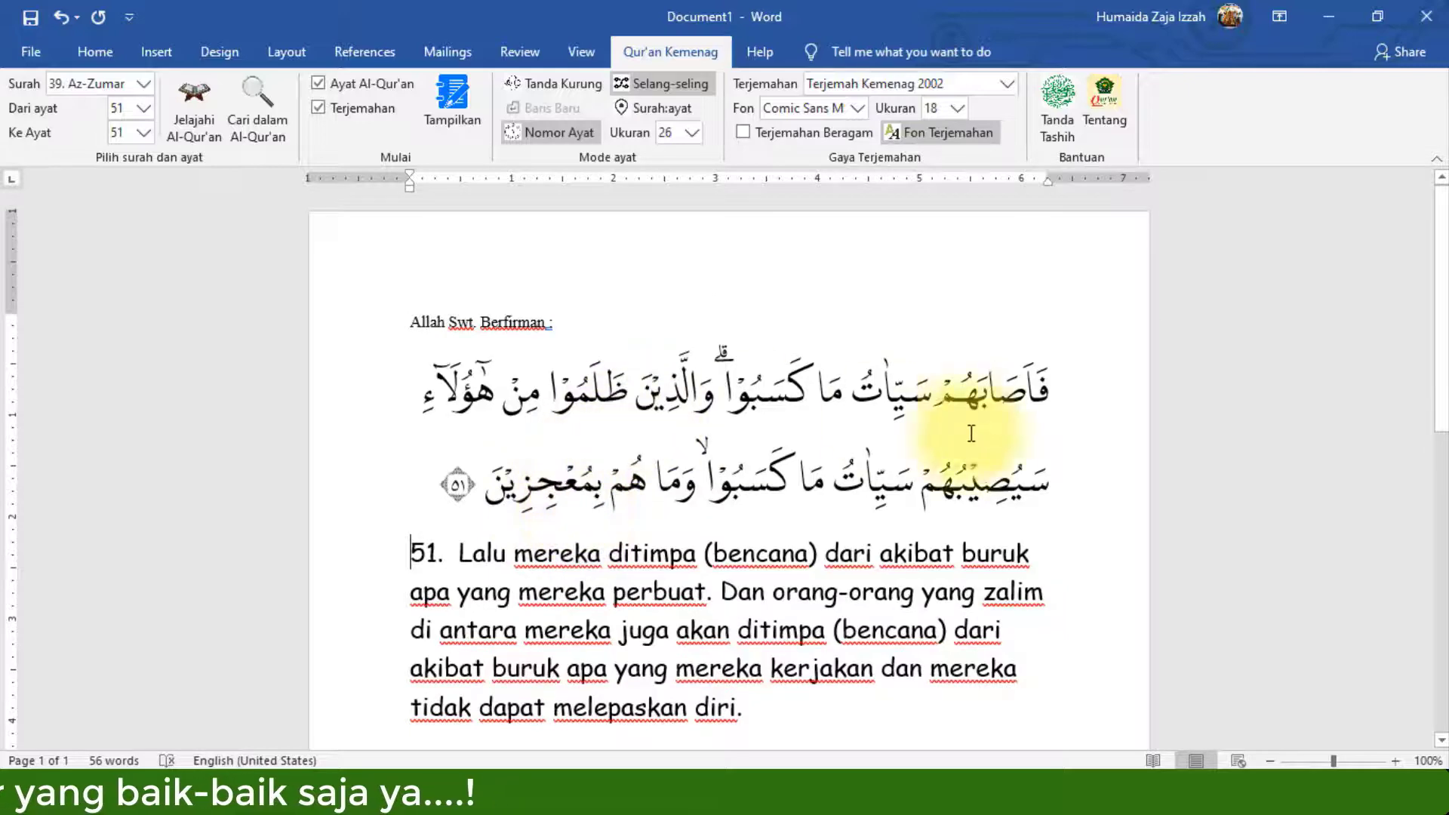
left_click_drag(1048, 387, 800, 427)
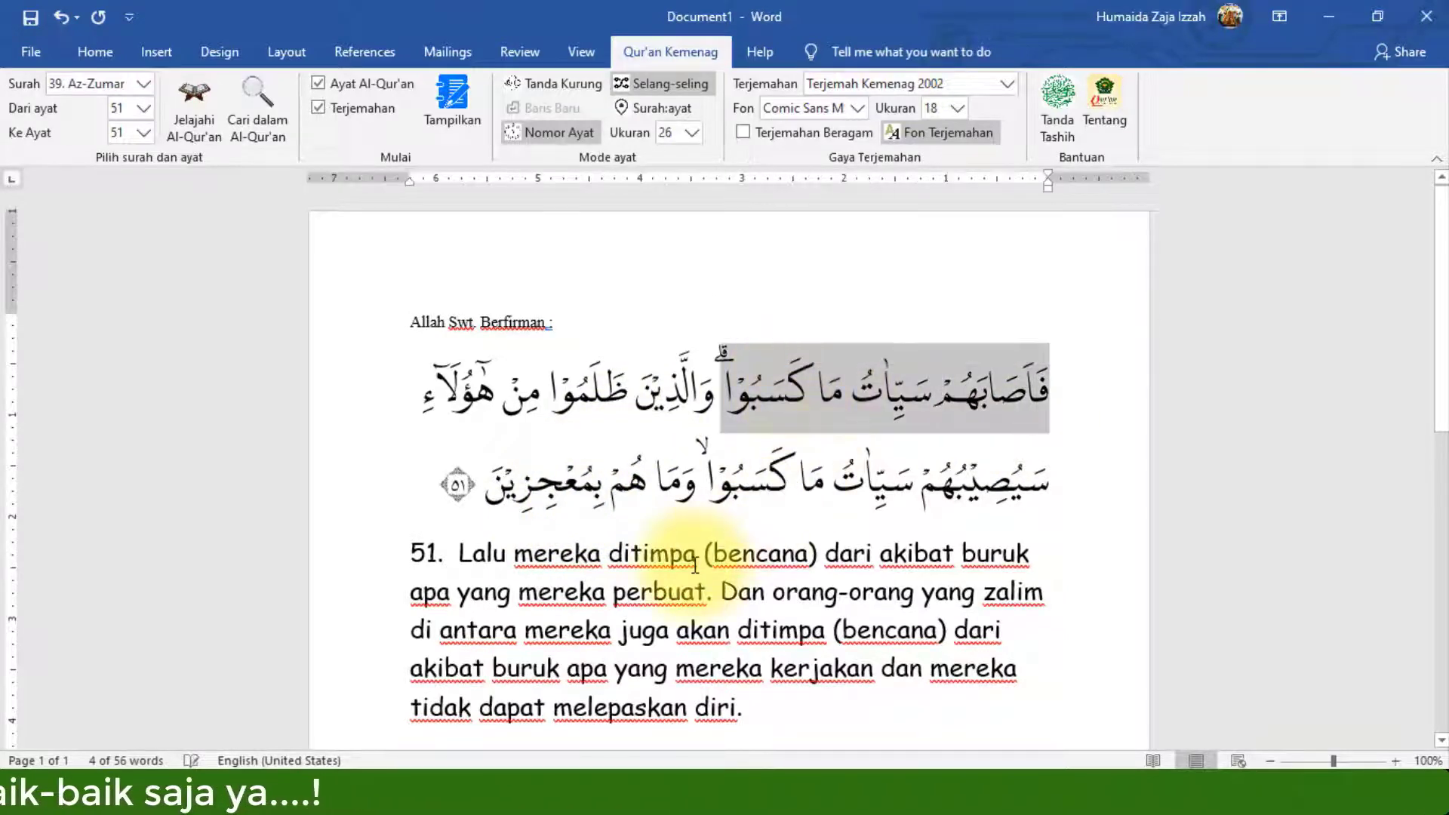
key("ctrl+a")
key("Delete")
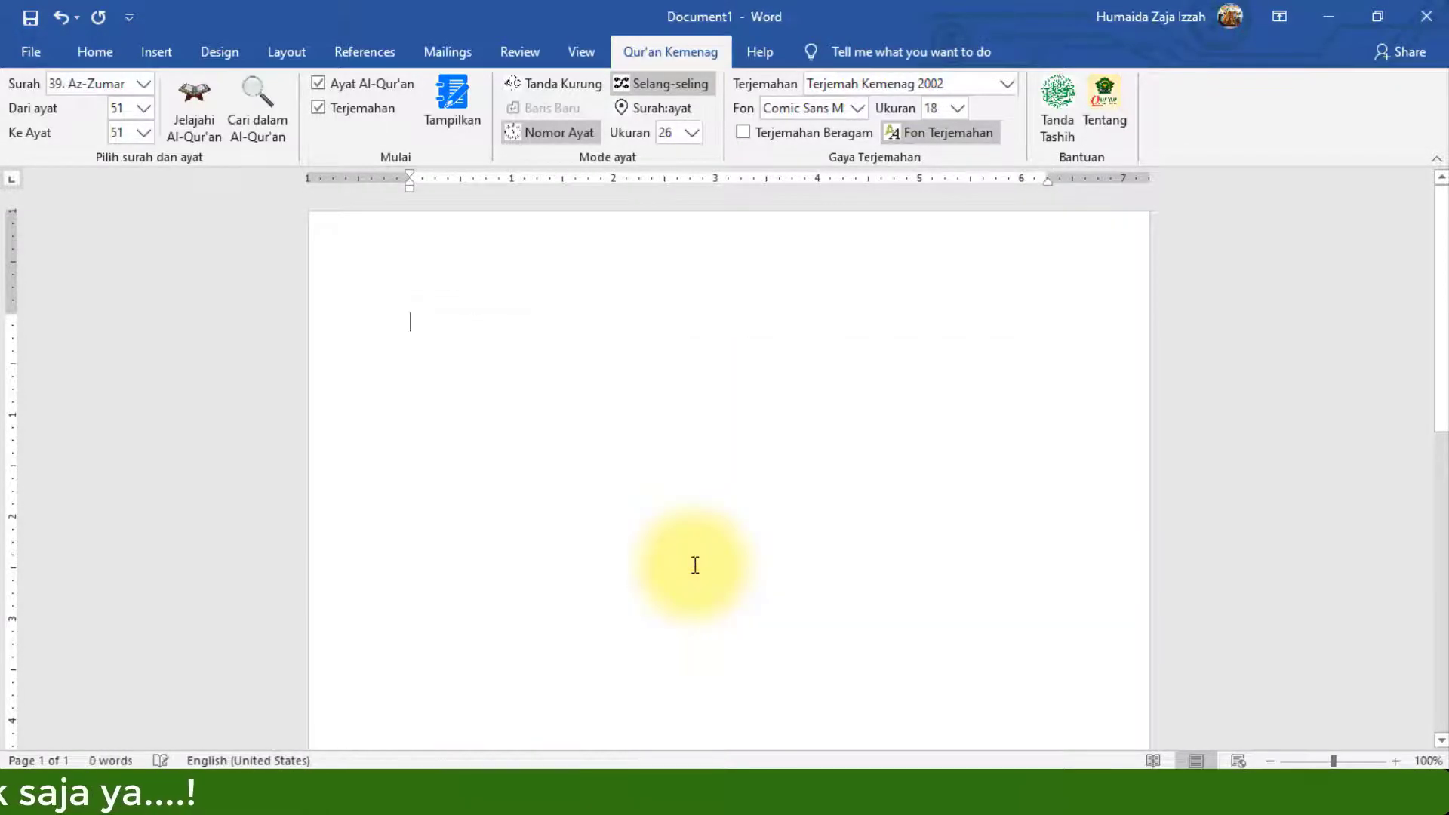
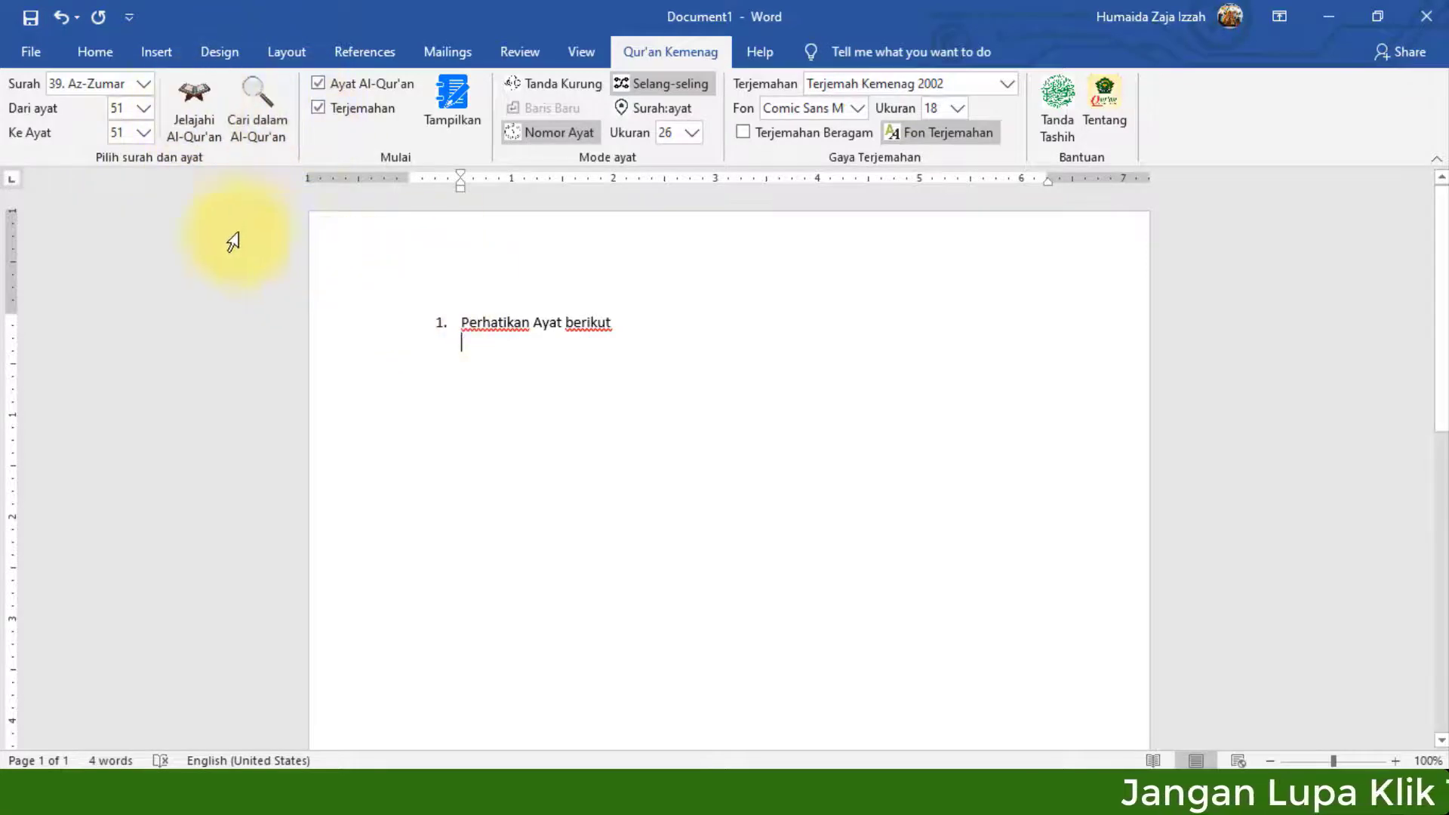
Choose surah 1. Al-Fatihah with verse 7 as both the first and last verse for insertion.
left_click(148, 89)
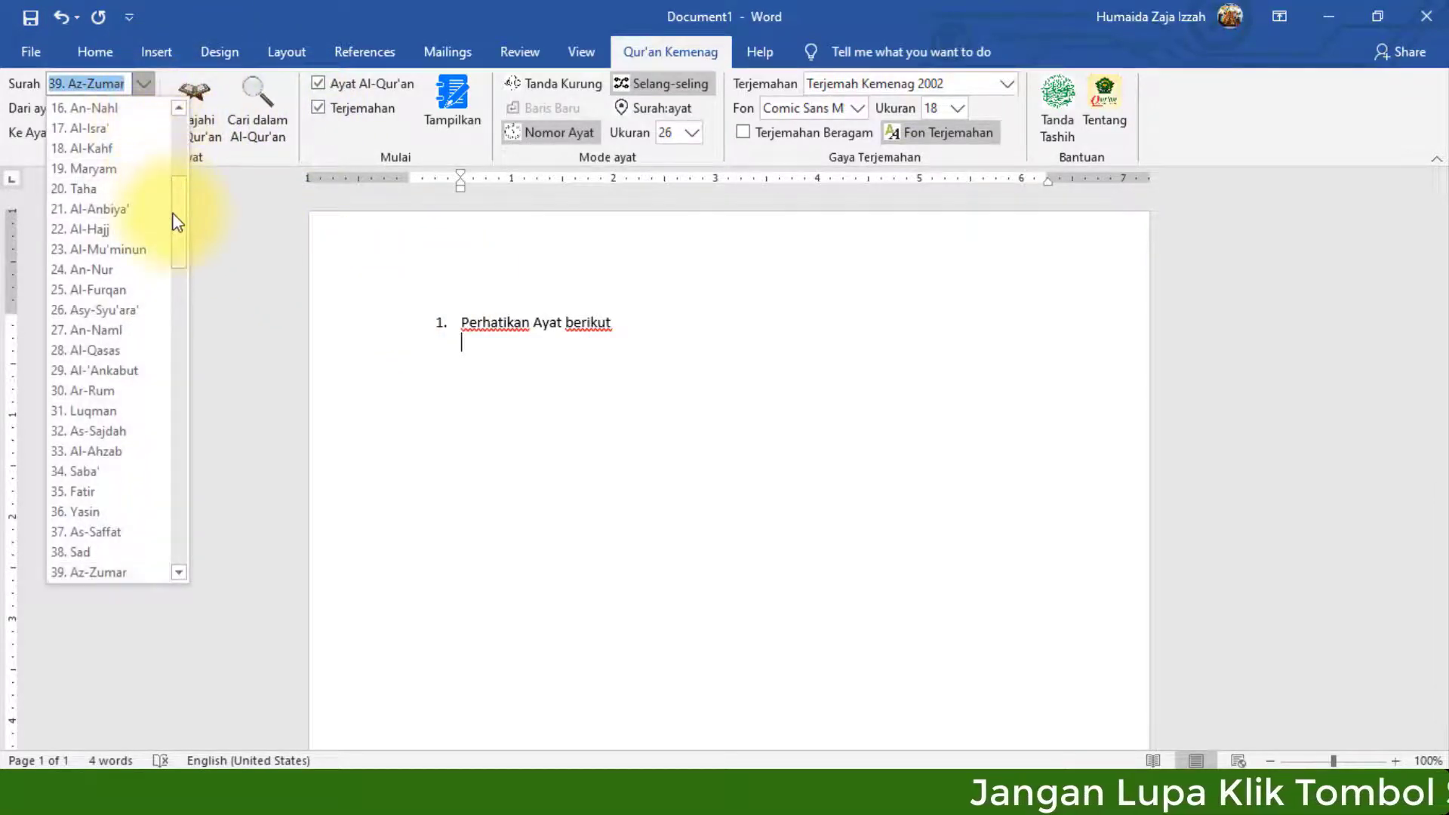
left_click_drag(185, 220, 172, 145)
left_click(105, 113)
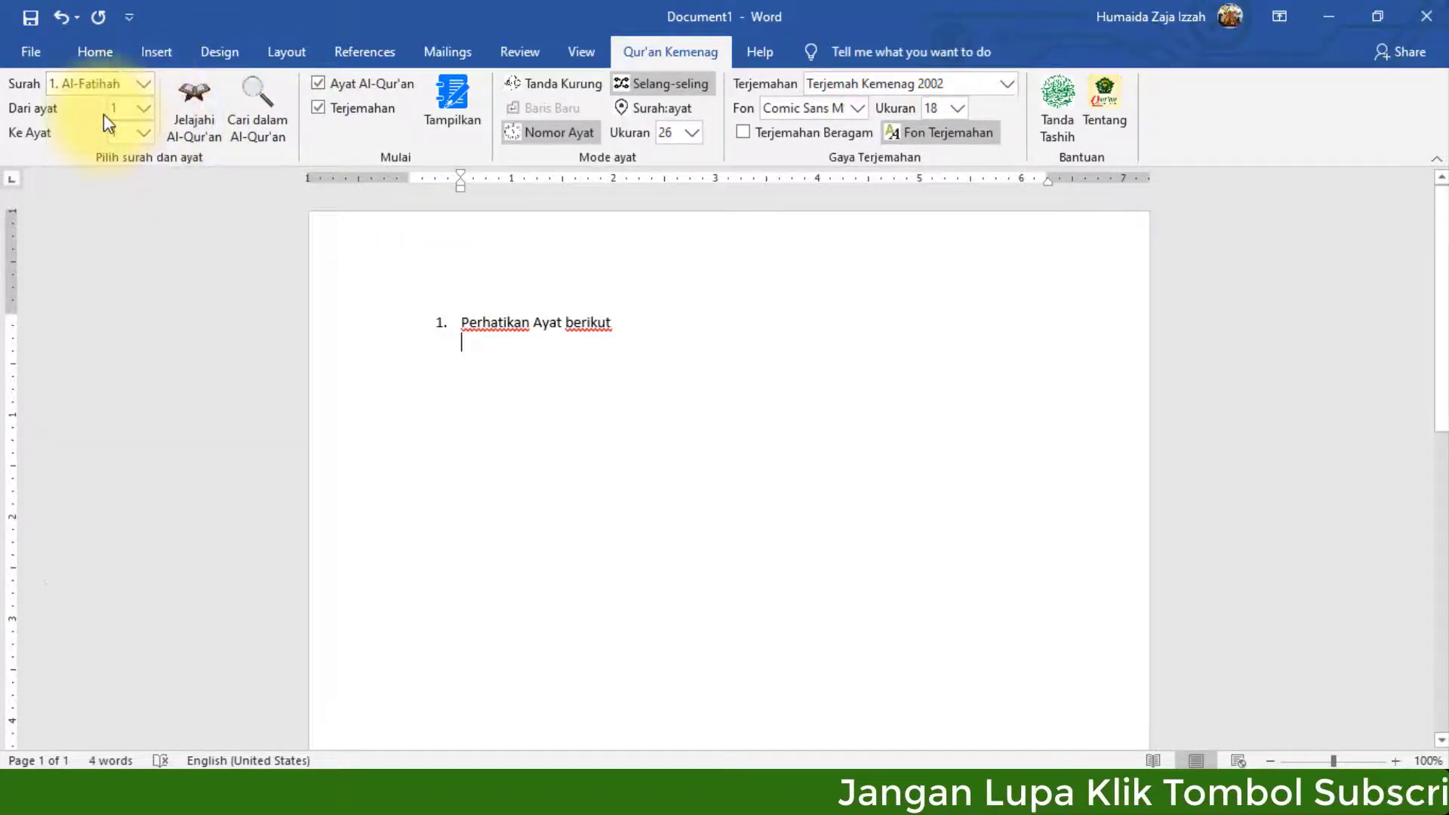
left_click(143, 128)
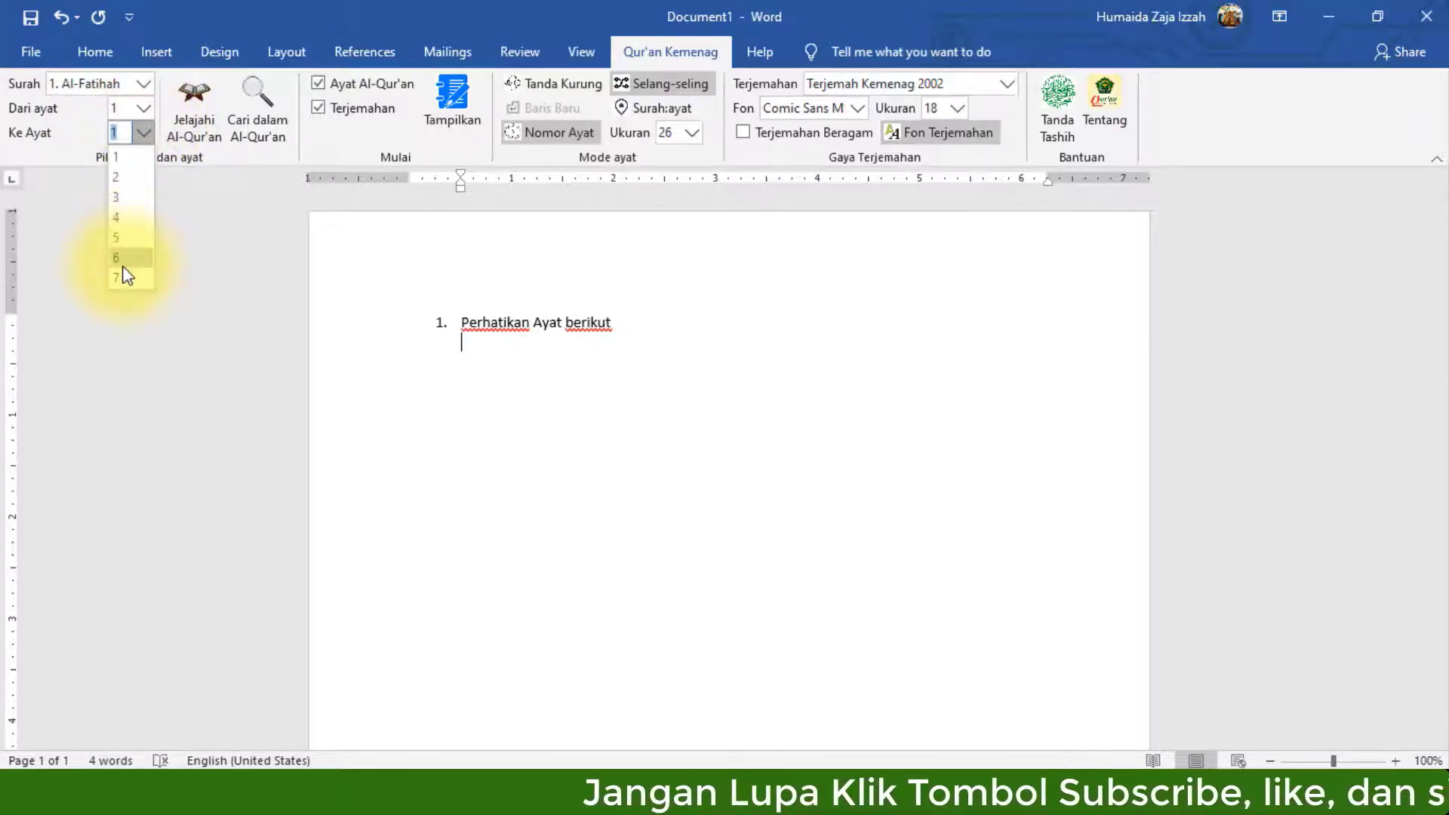
left_click(123, 277)
left_click(142, 108)
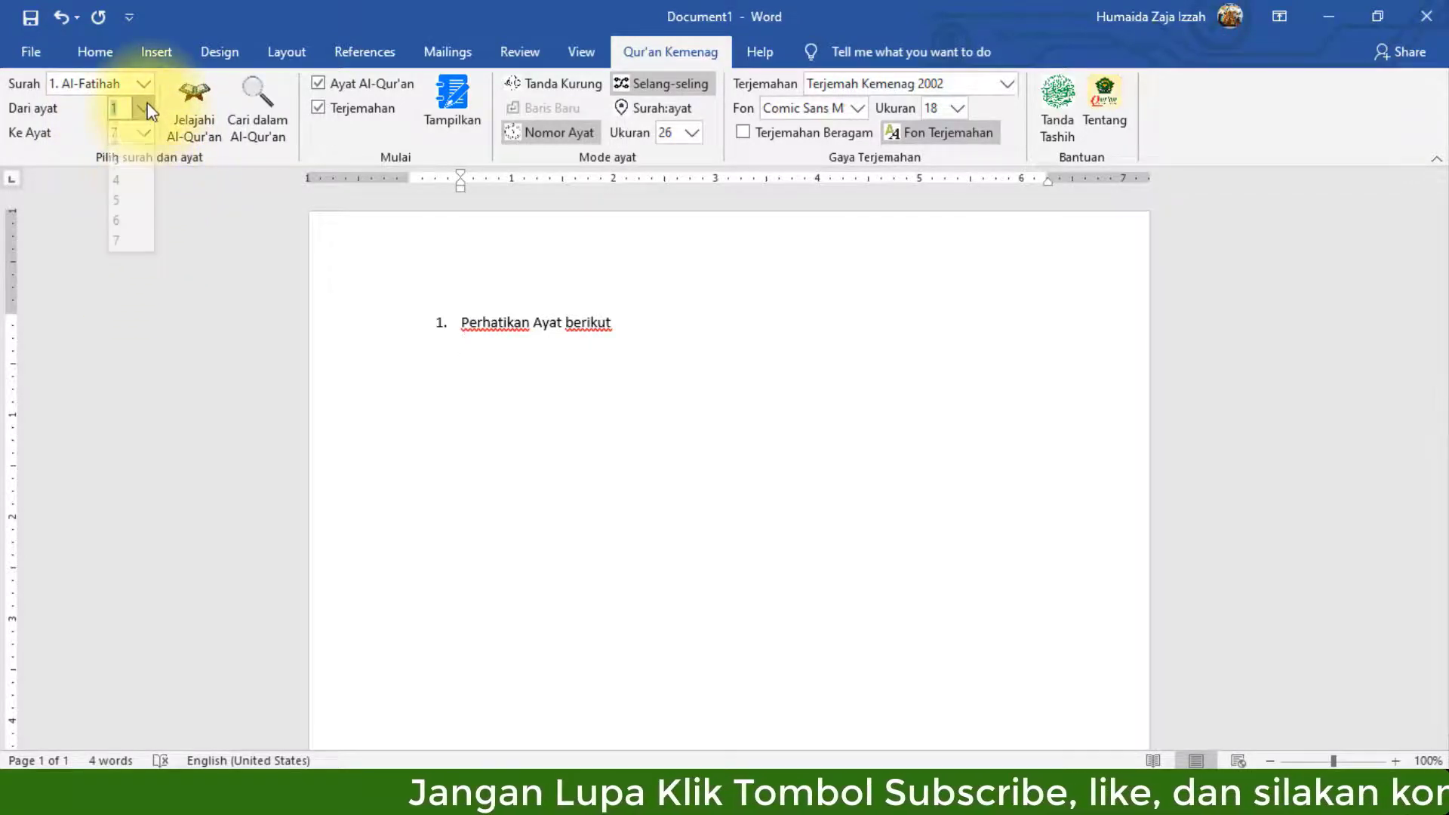
left_click(120, 249)
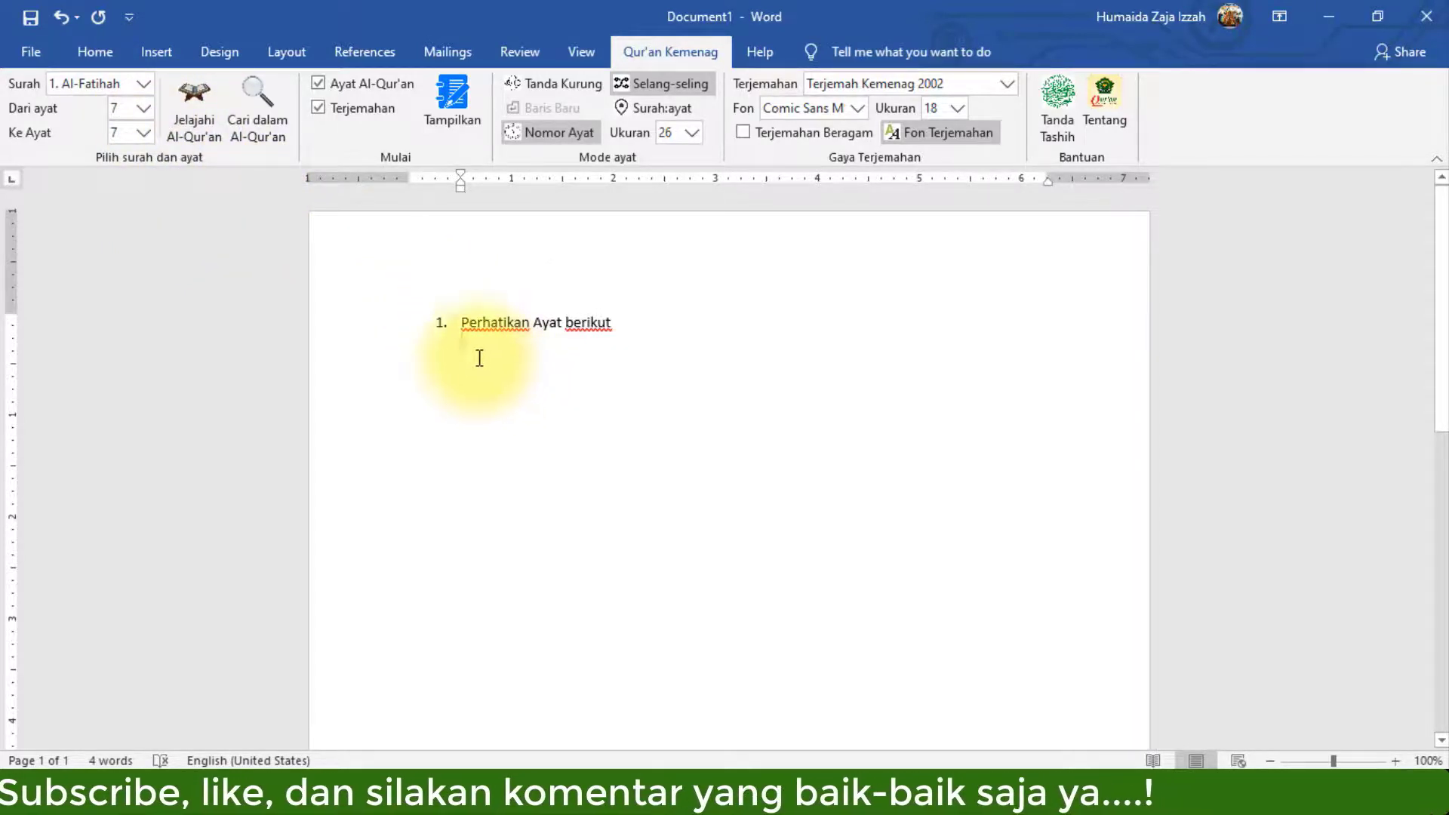
Insert Al-Fatihah verse 7 below the numbered line with Terjemahan and Selang-seling disabled and Nomor Ayat enabled.
left_click(355, 110)
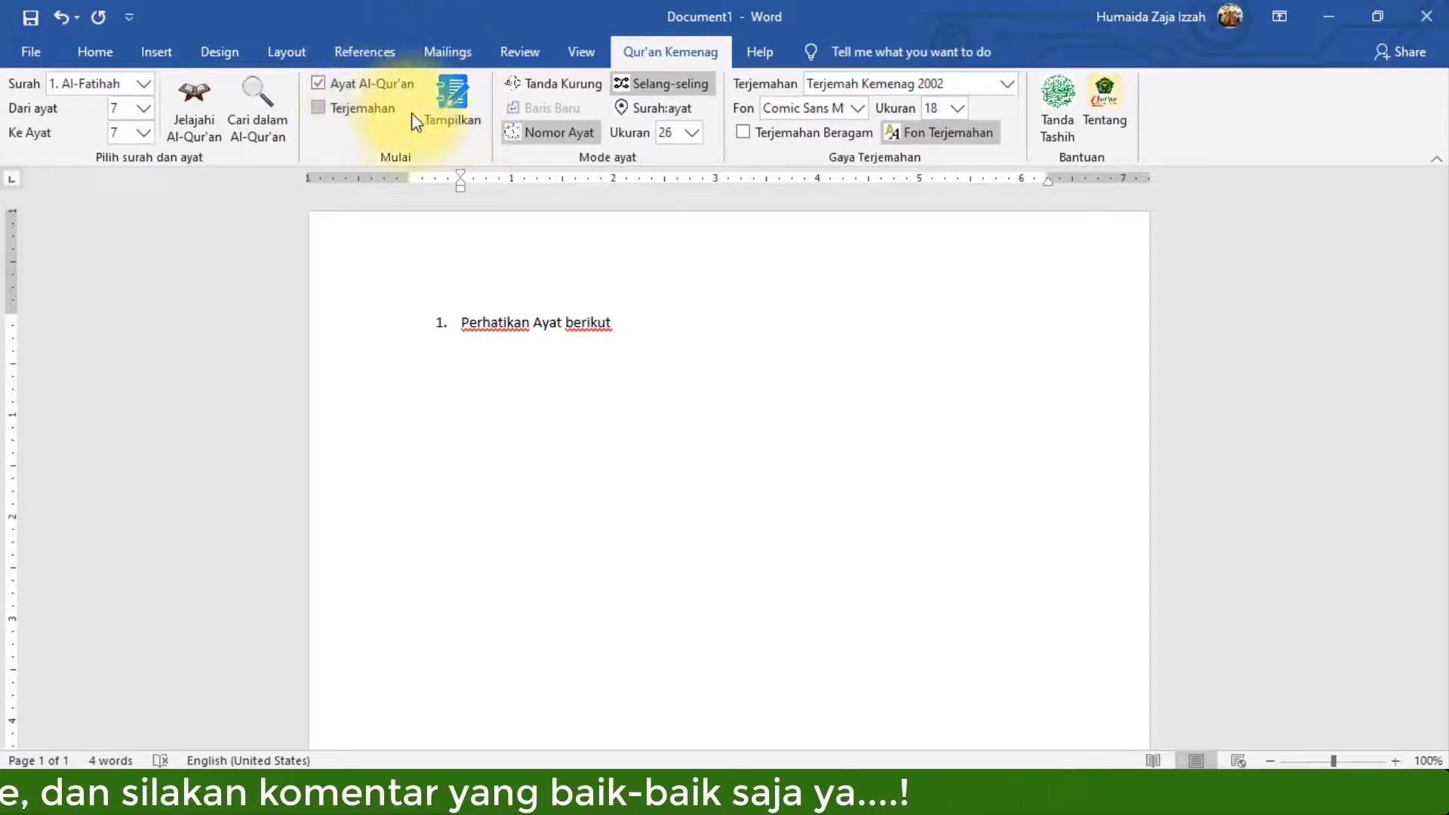
left_click(663, 89)
left_click(546, 135)
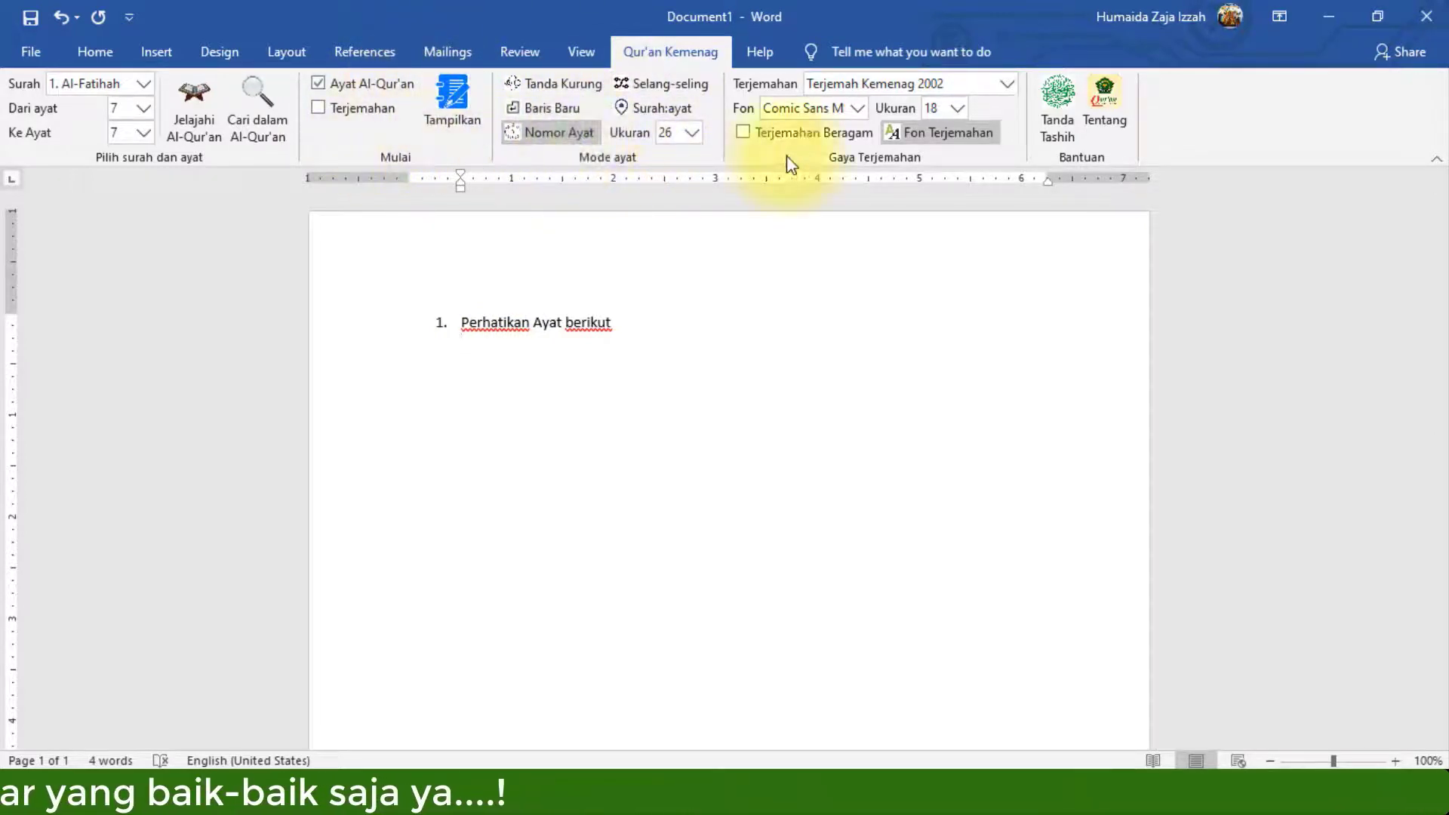
left_click(448, 97)
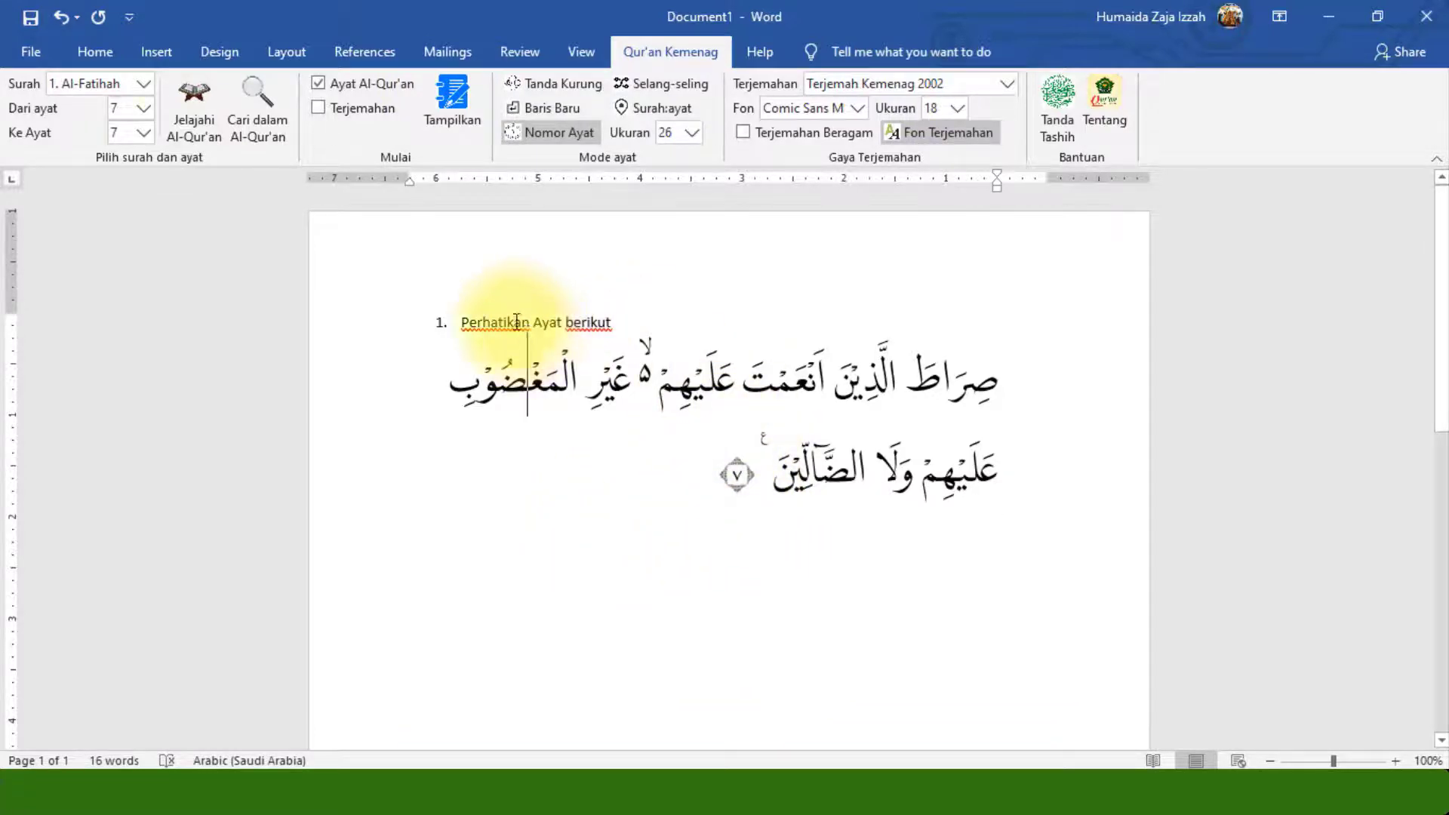
left_click(80, 49)
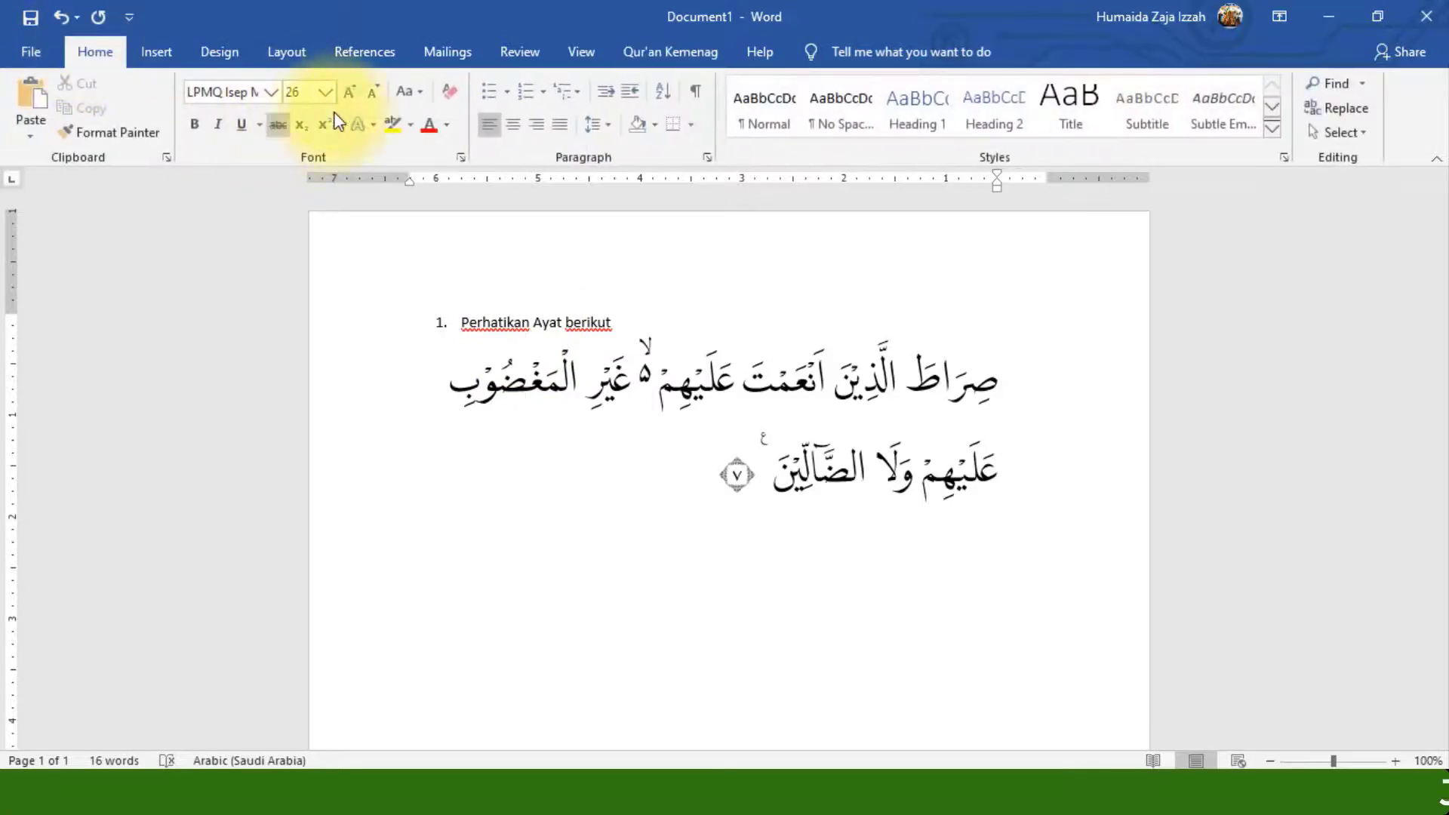
left_click(504, 345)
left_click(501, 325)
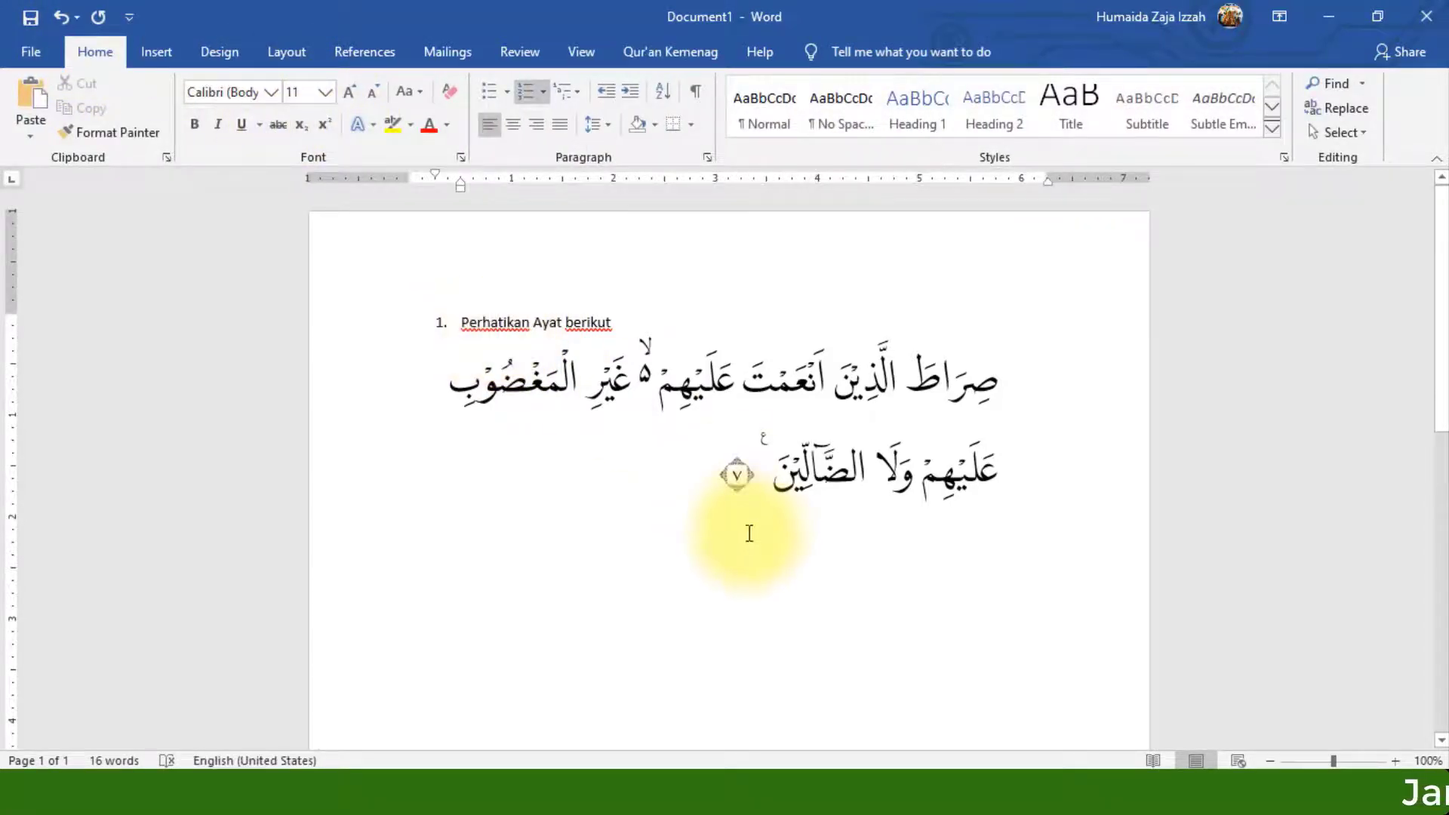
key("Return")
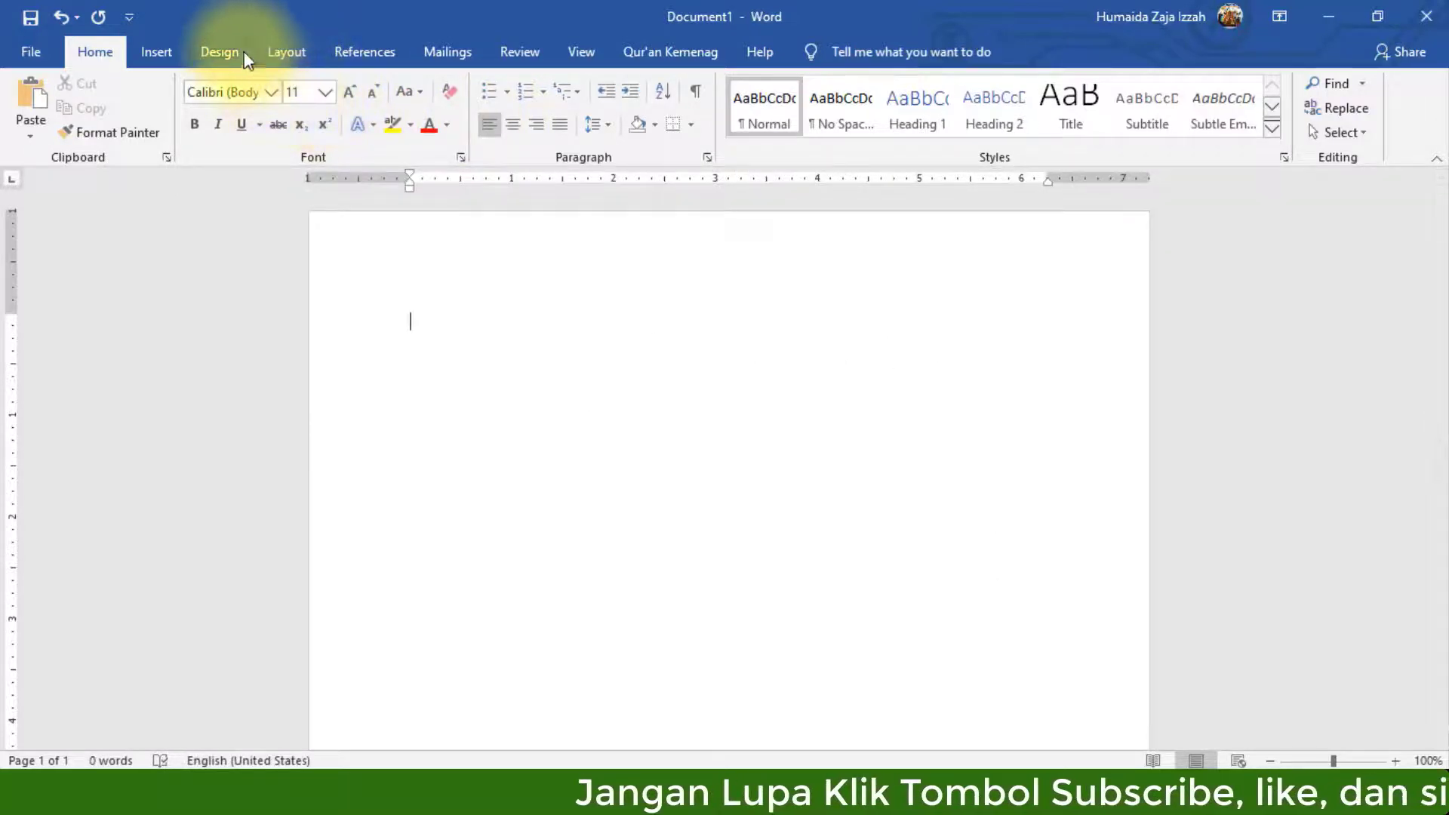
Write the numbered item "1. Perhatikan ayat berikut !" in Times New Roman on the empty page.
left_click(272, 92)
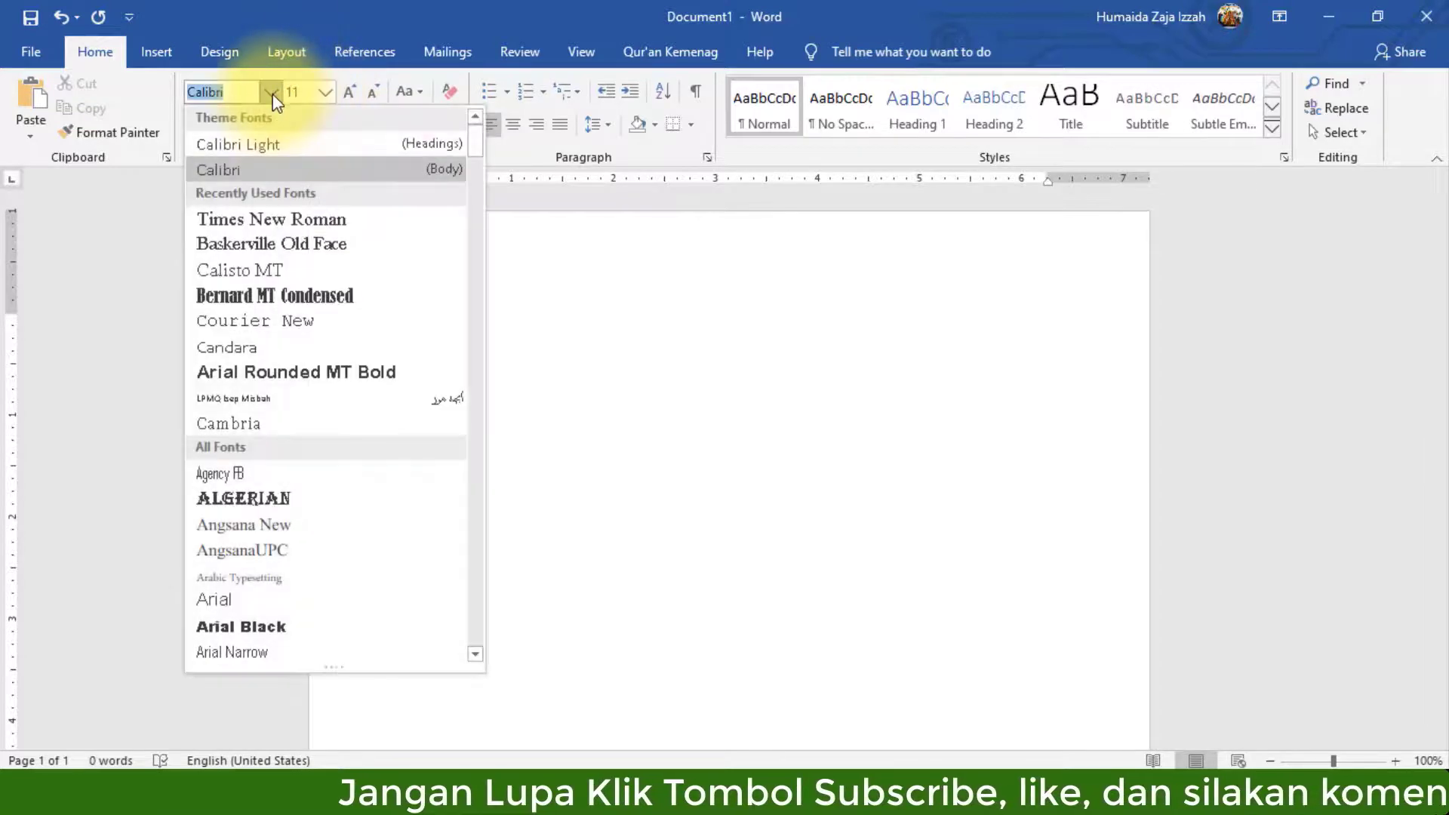
left_click(291, 219)
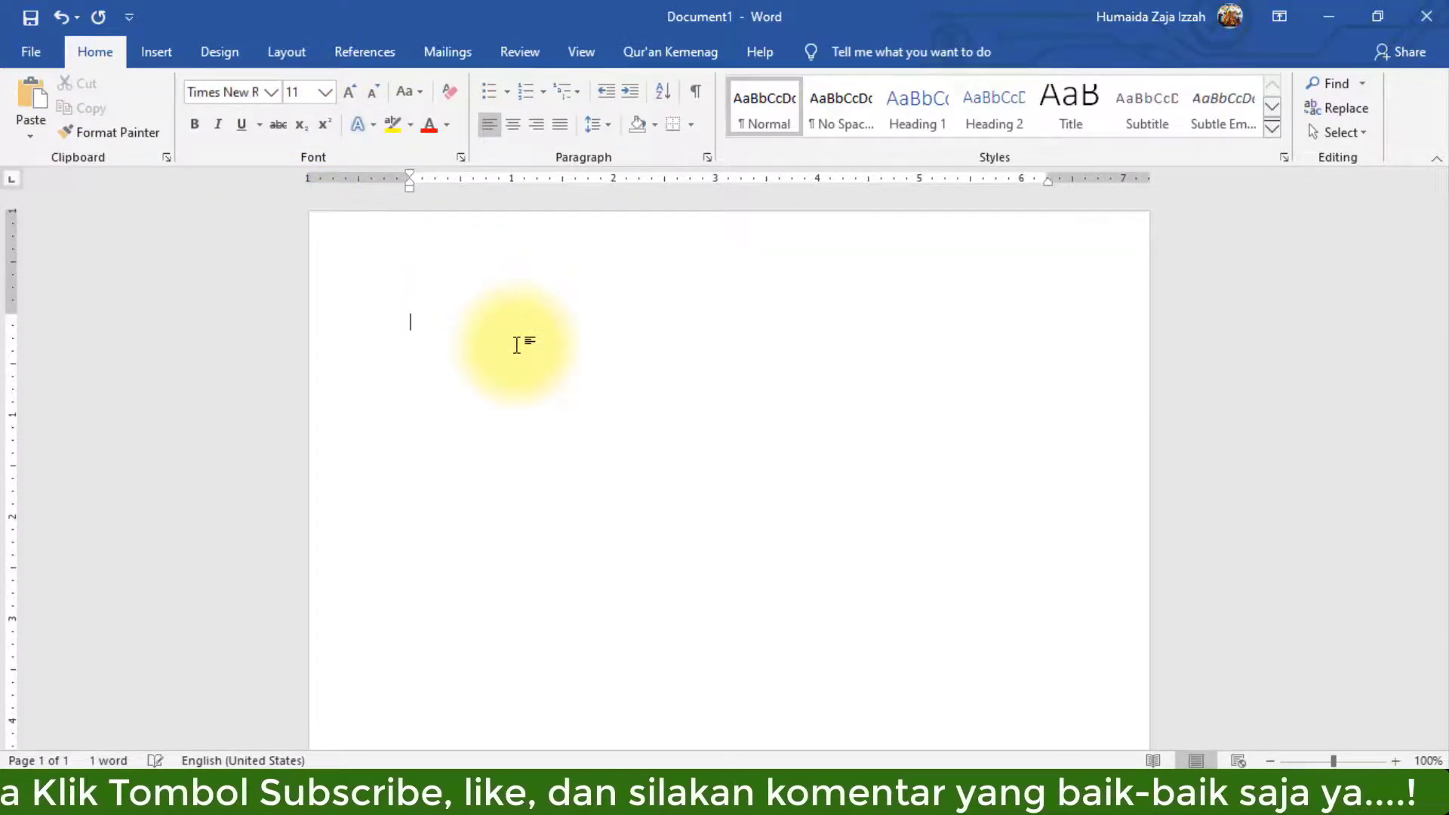
type("1. ")
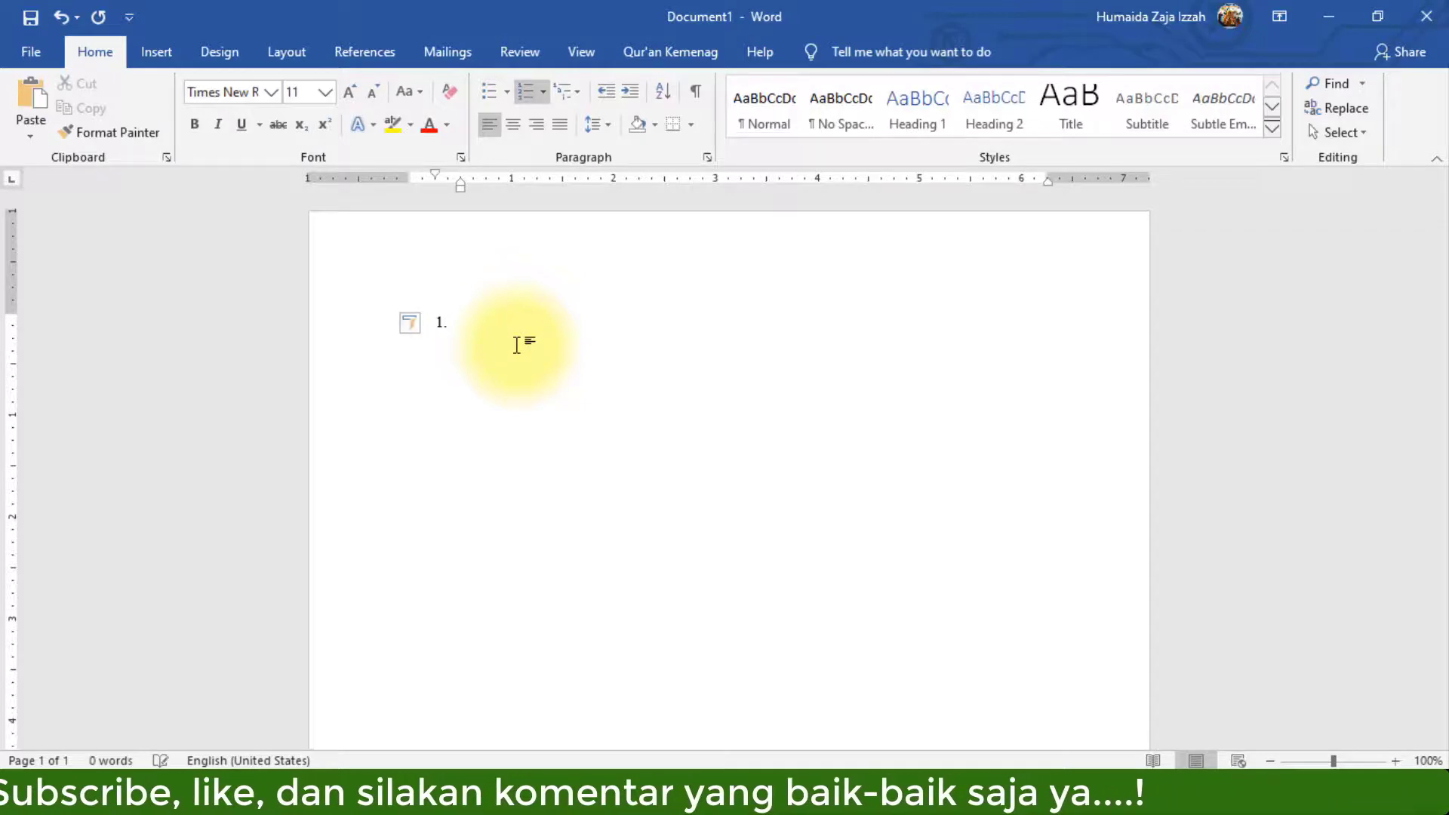
type("Perhati")
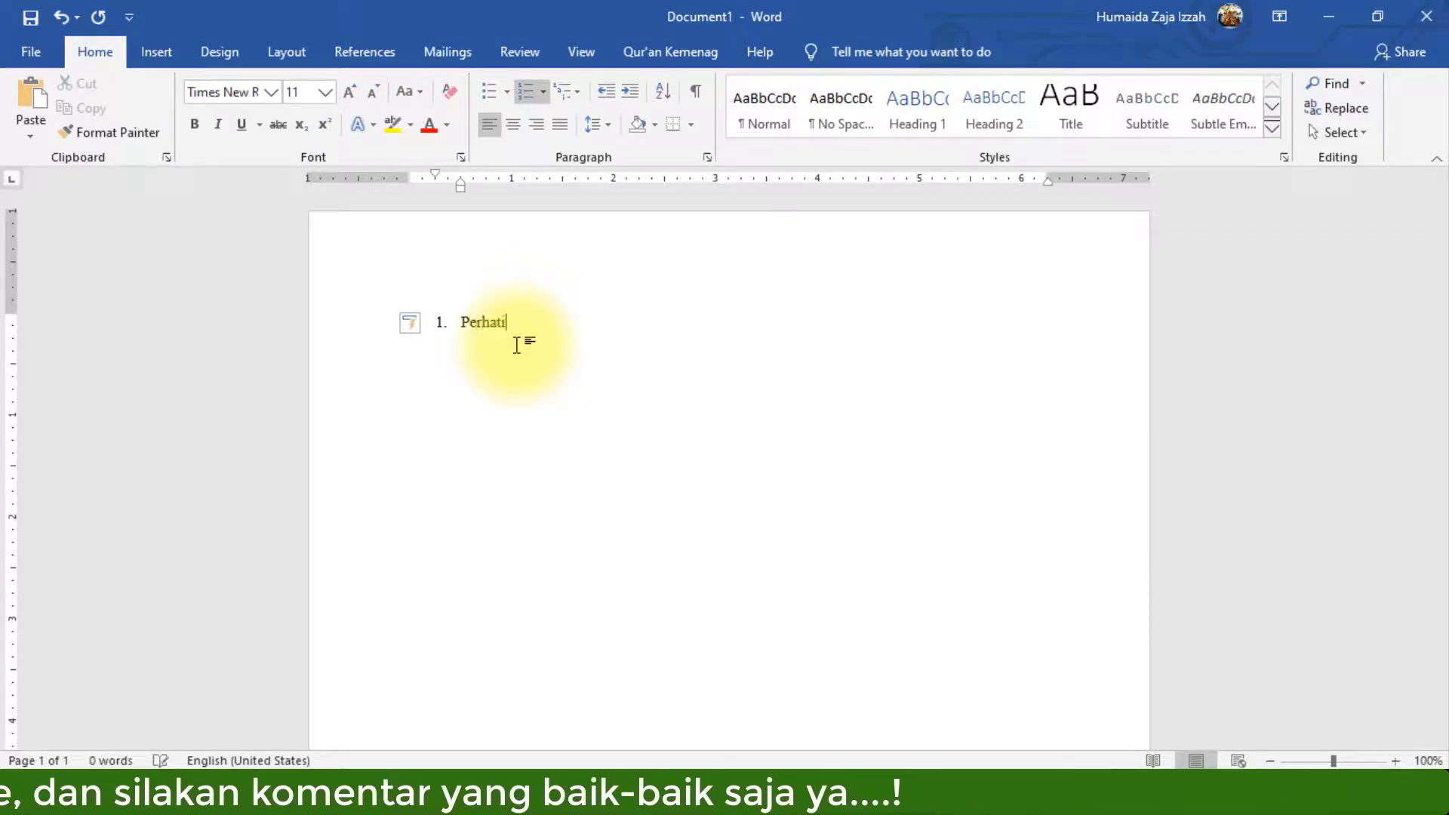
type("kan Aya")
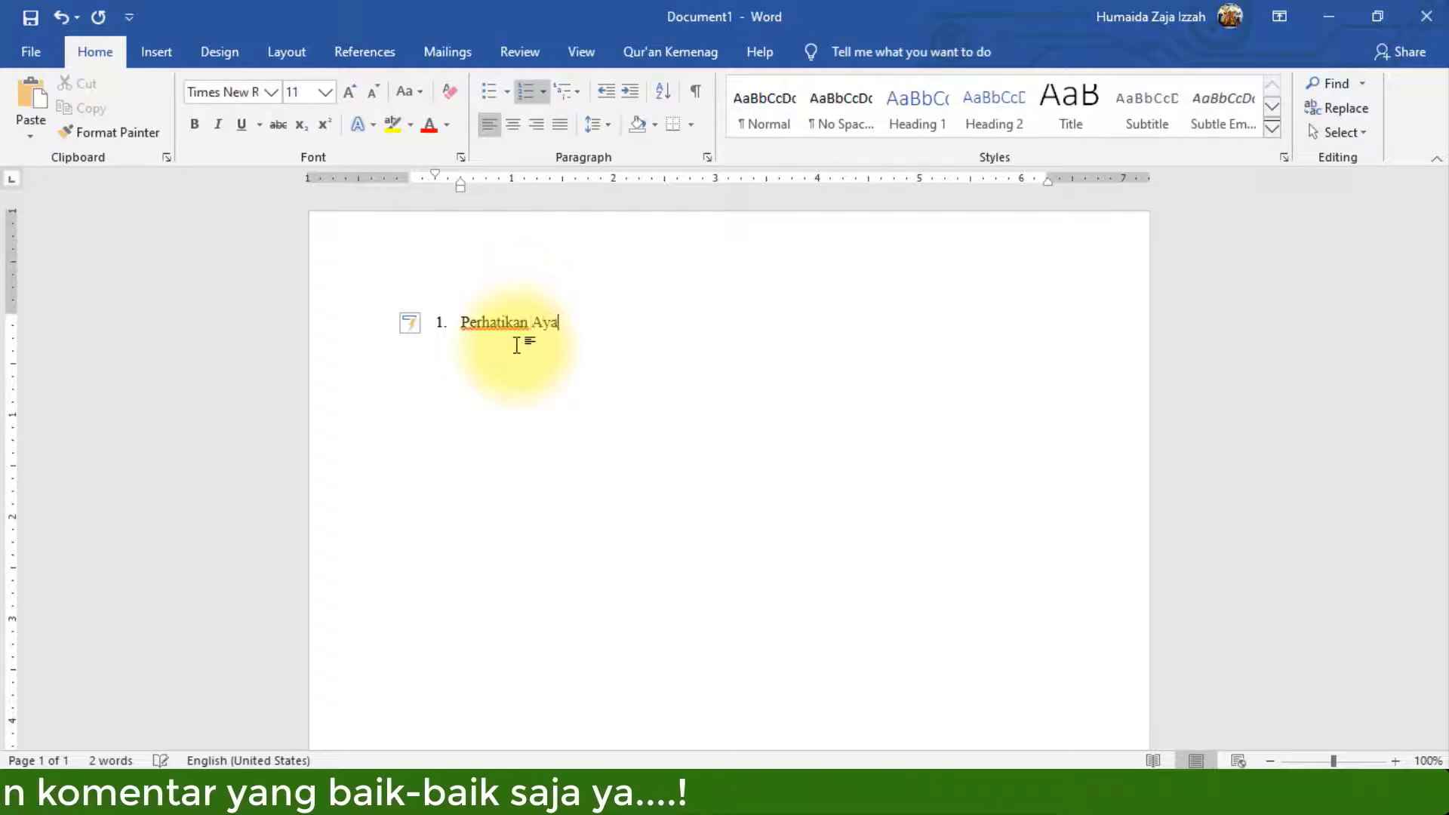
type("t berikut !")
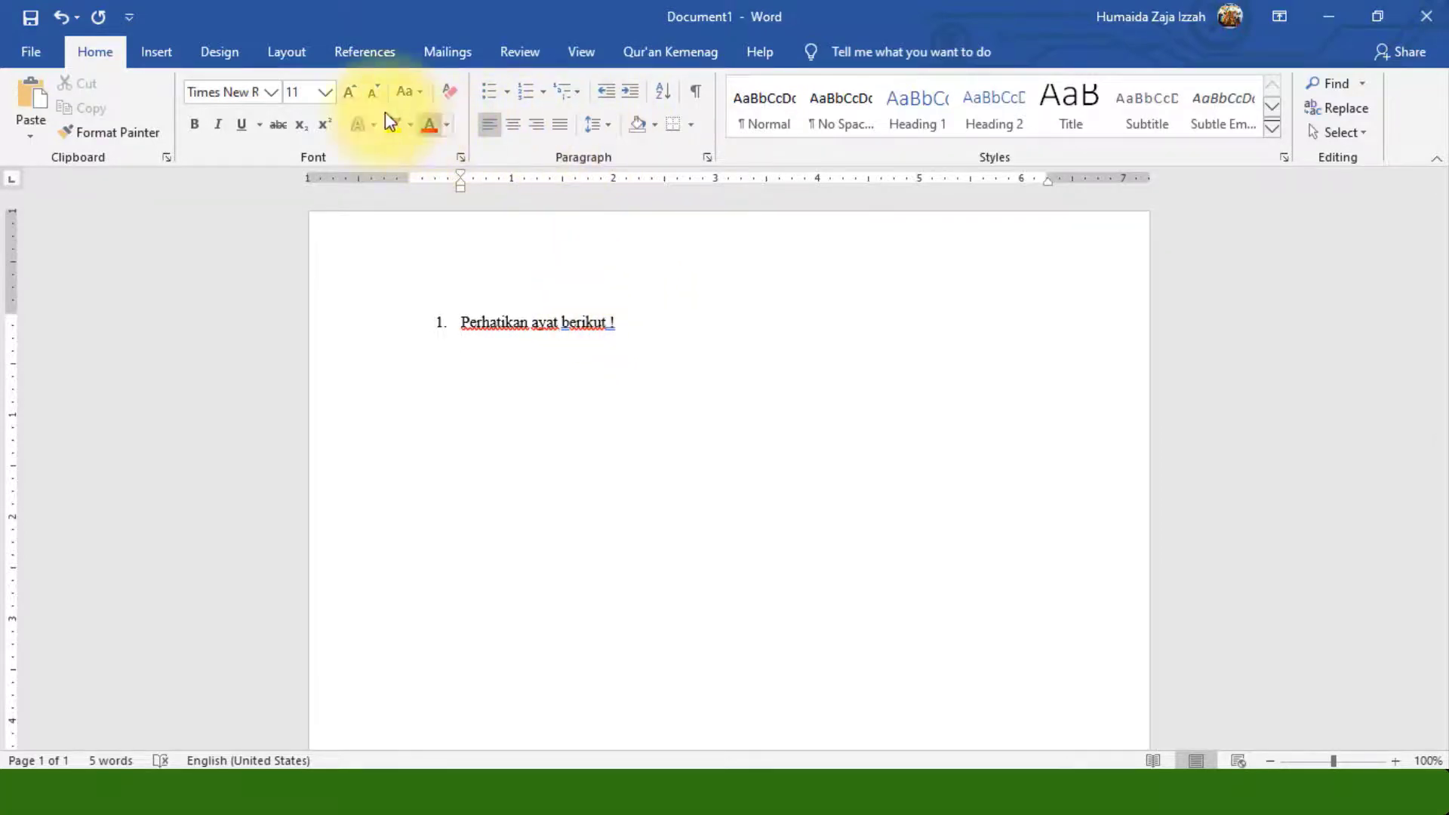
Insert a two-column, four-row table below the numbered item and label its first-column cells a., b., c. and d.
left_click(160, 53)
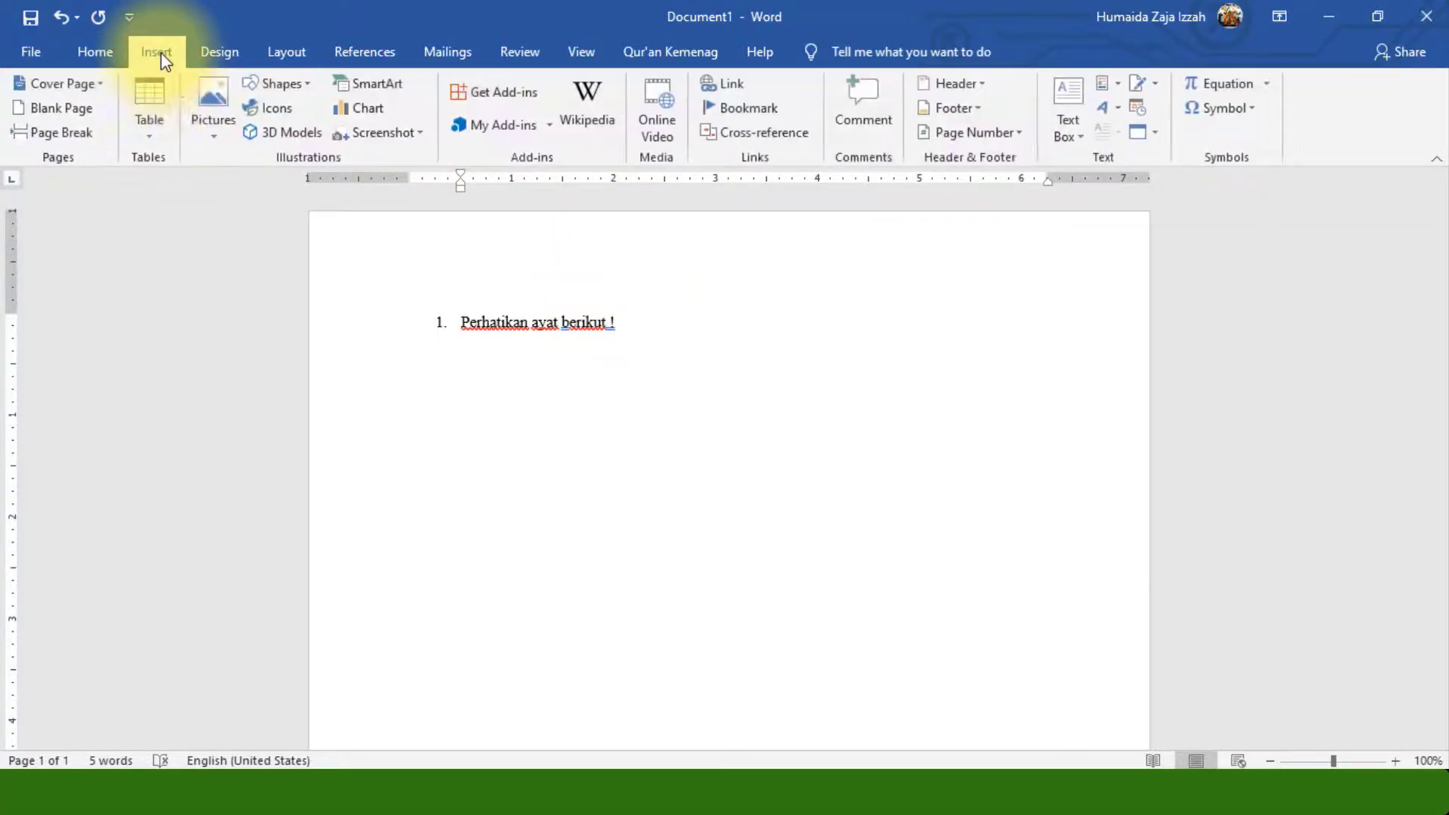
left_click(161, 142)
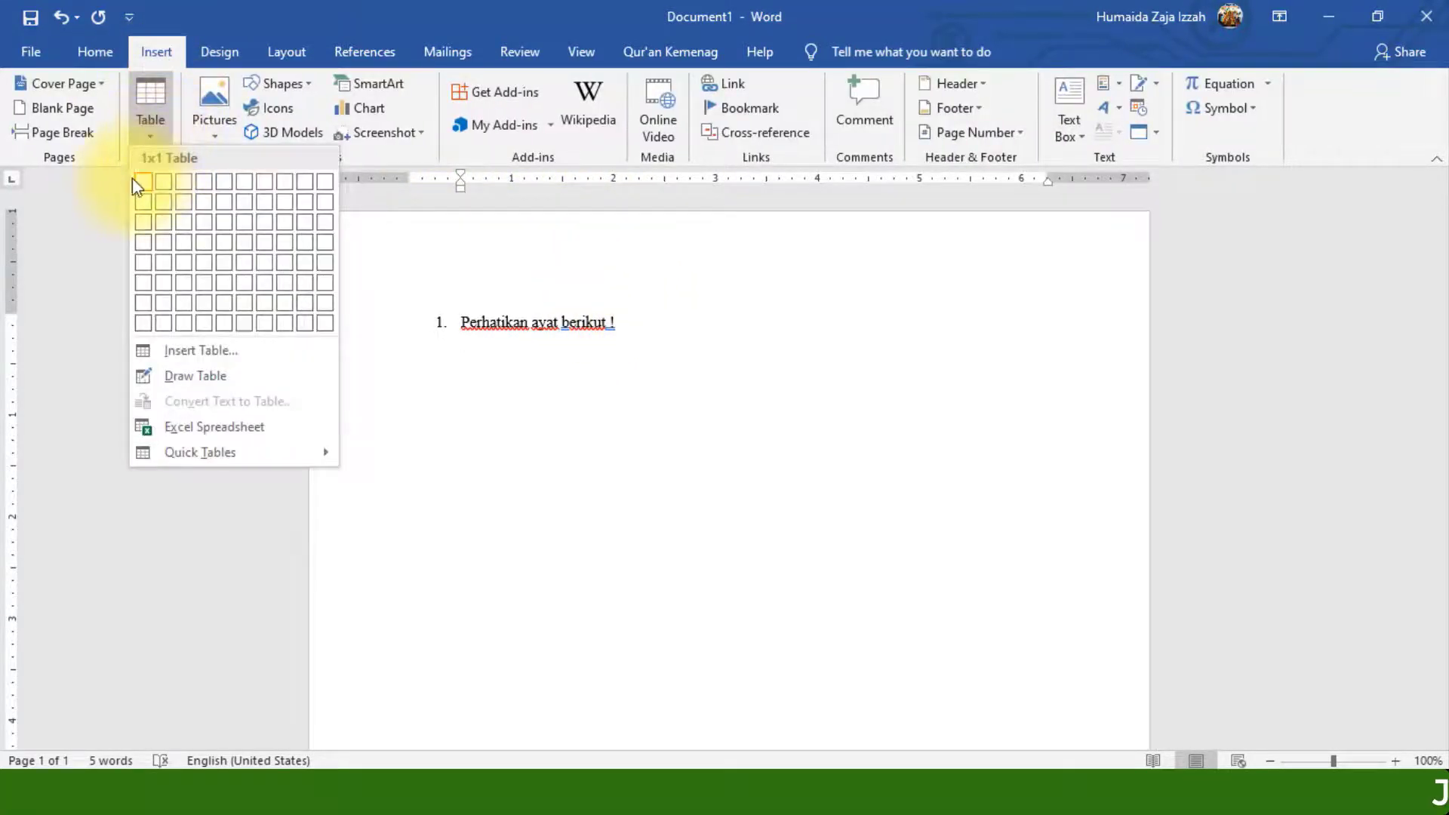
left_click(158, 239)
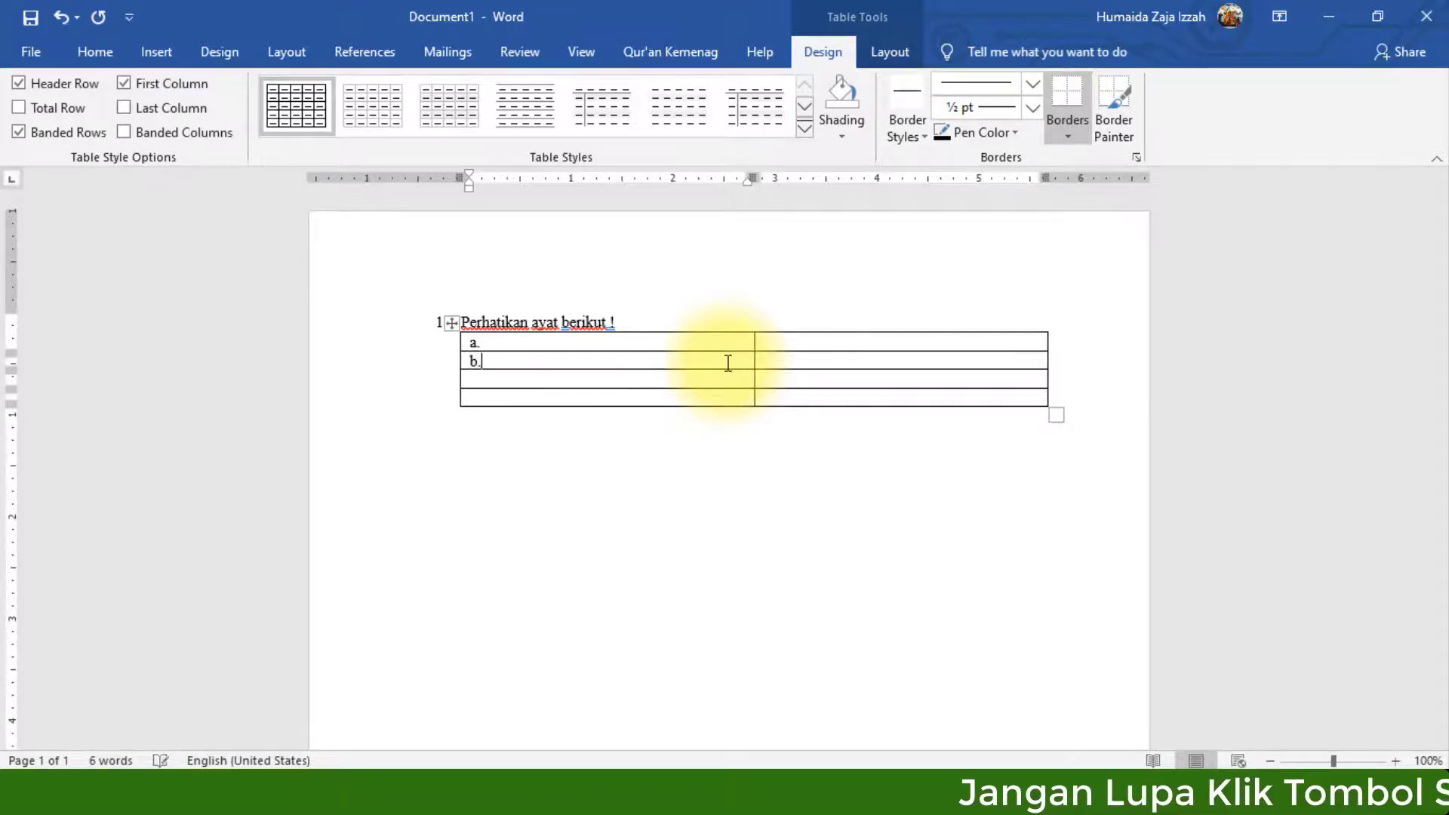
type("c.")
key("Down")
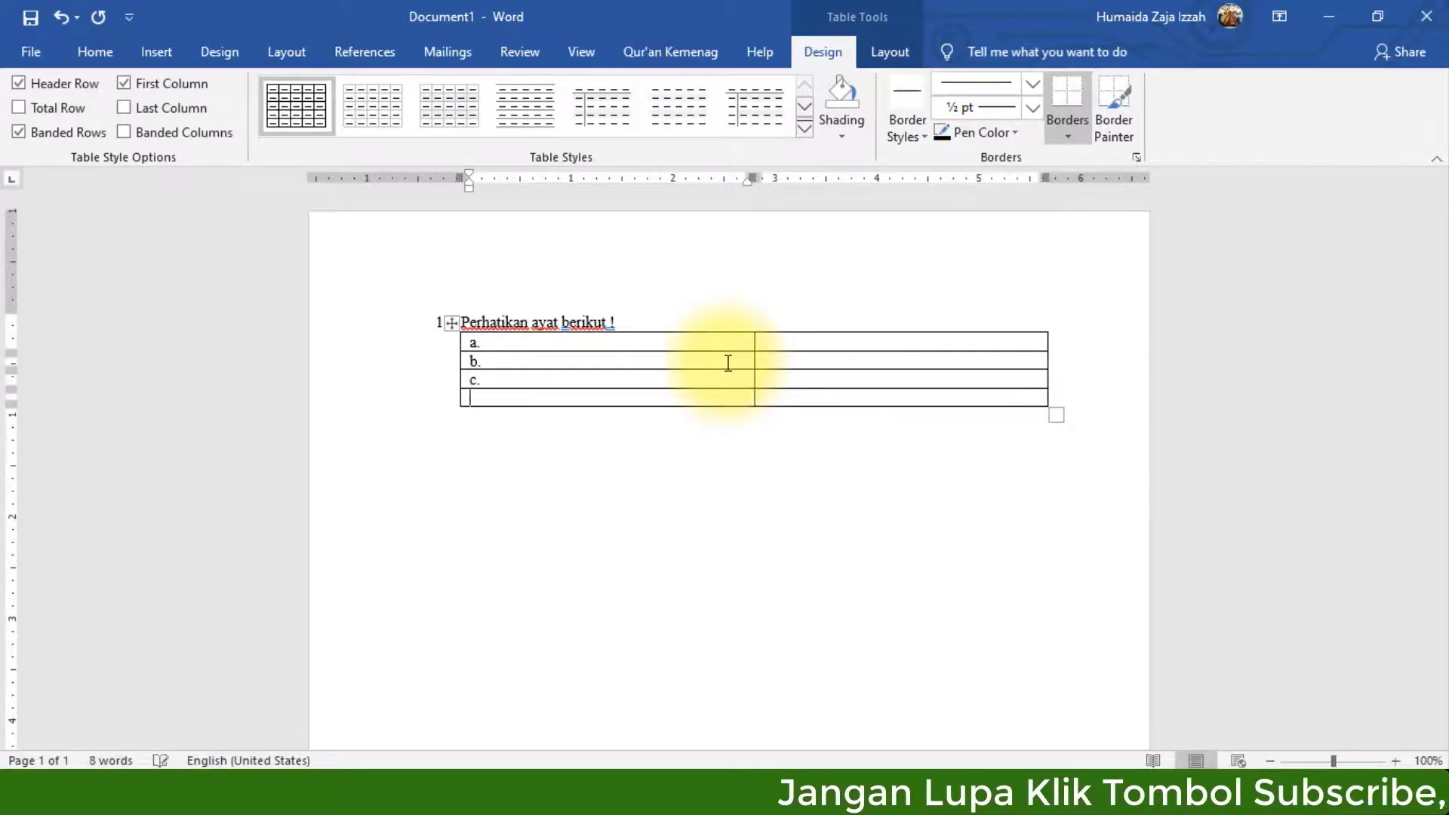
type("d.")
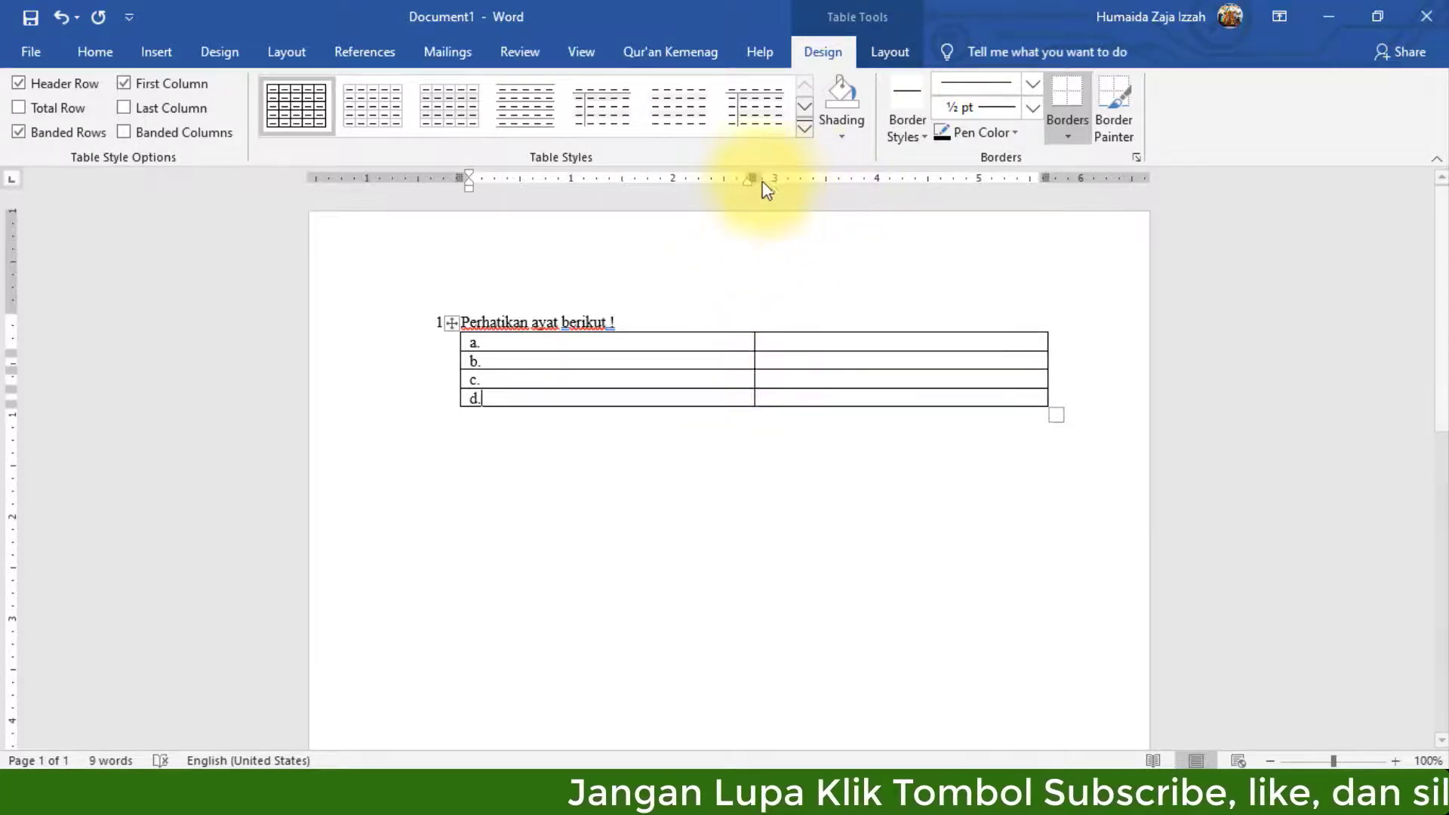
Narrow the table's first column to fit the letters and add an empty, unnumbered line between the item and the table.
left_click_drag(744, 178, 492, 219)
left_click(648, 317)
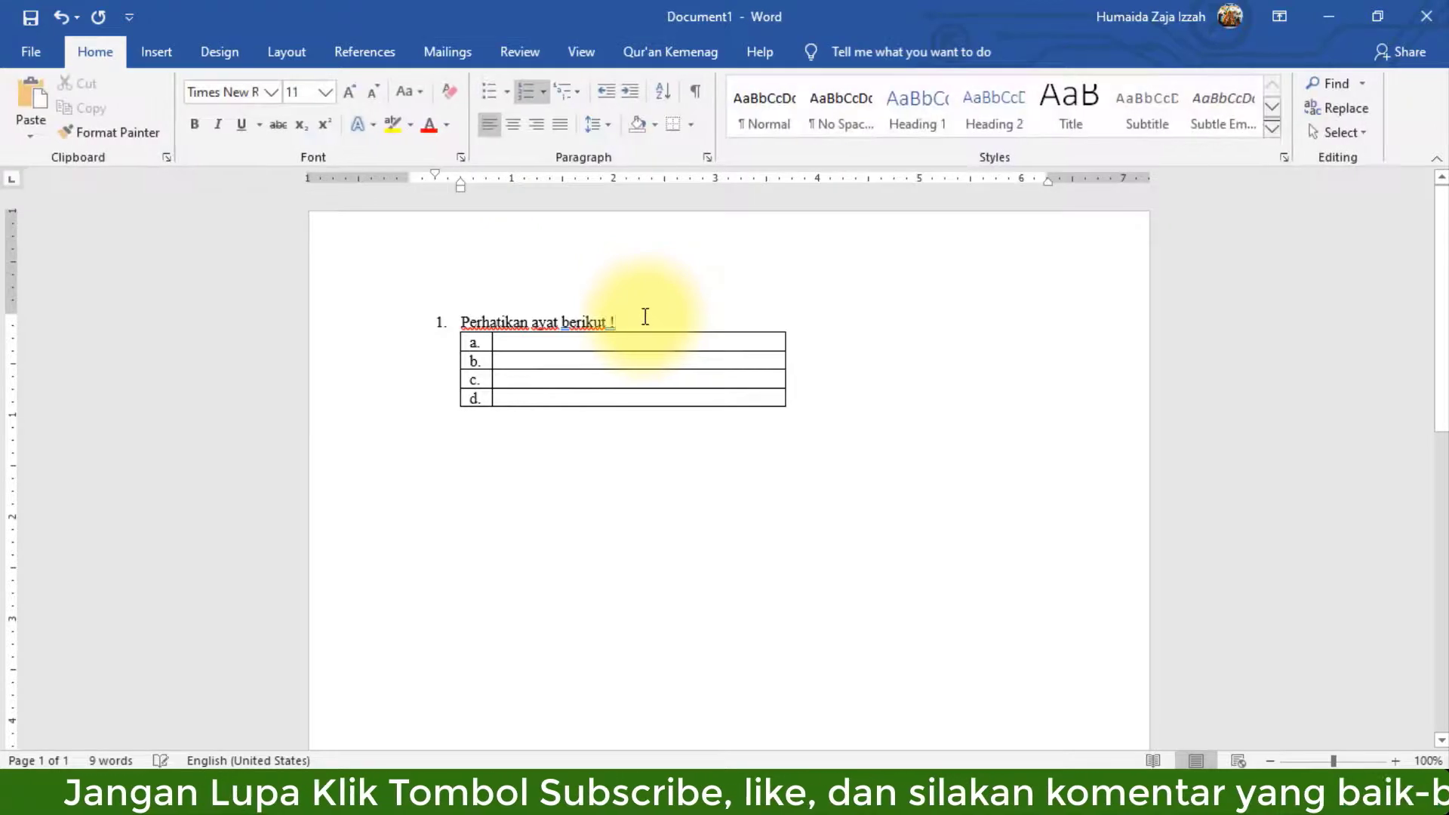
key("Return")
key("BackSpace")
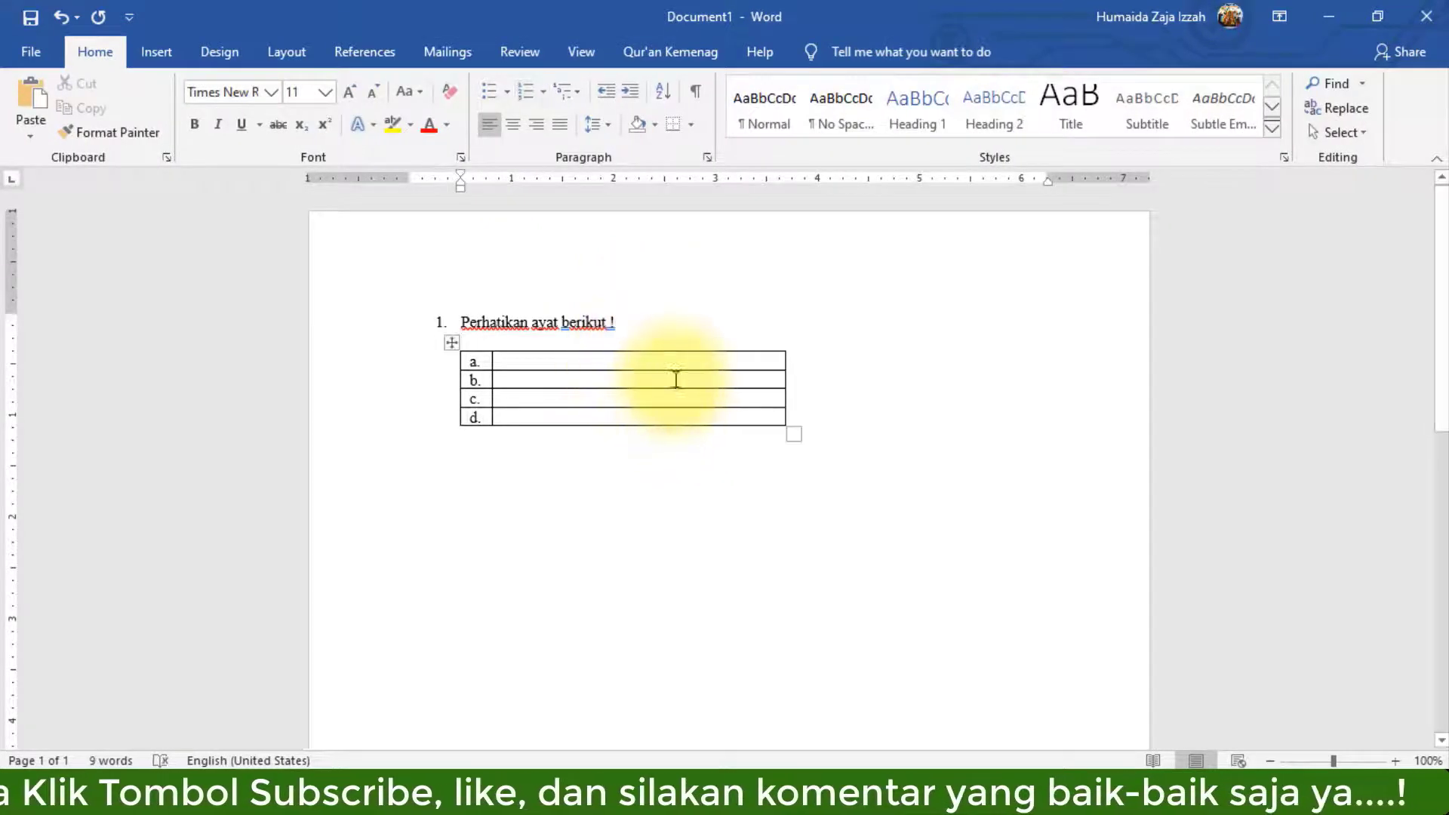
Insert Al-Fatihah verse 7 without translation into the second cell of row a and widen that column to about the 6-inch mark.
left_click_drag(672, 375, 674, 417)
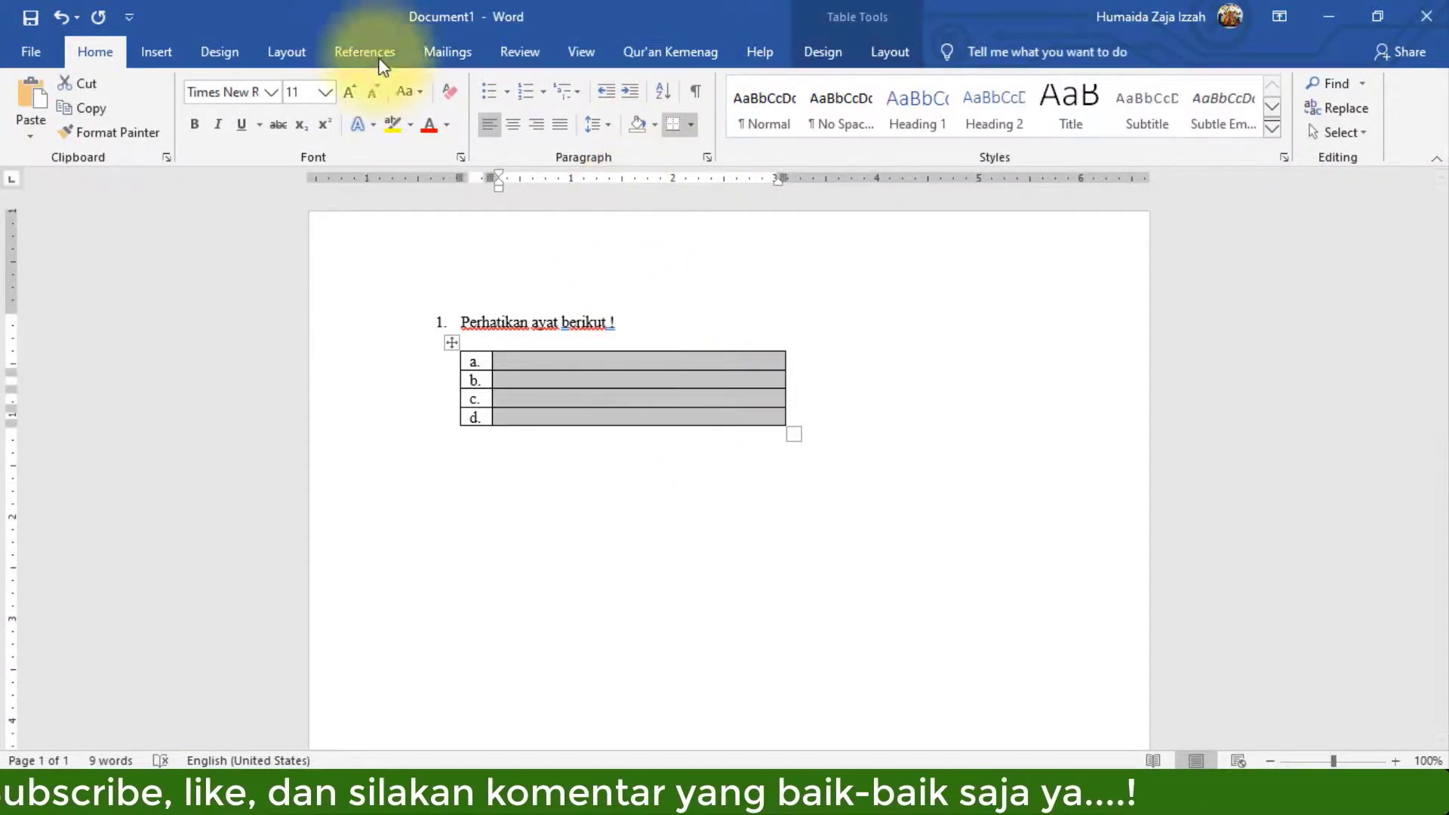
left_click(647, 400)
left_click(563, 360)
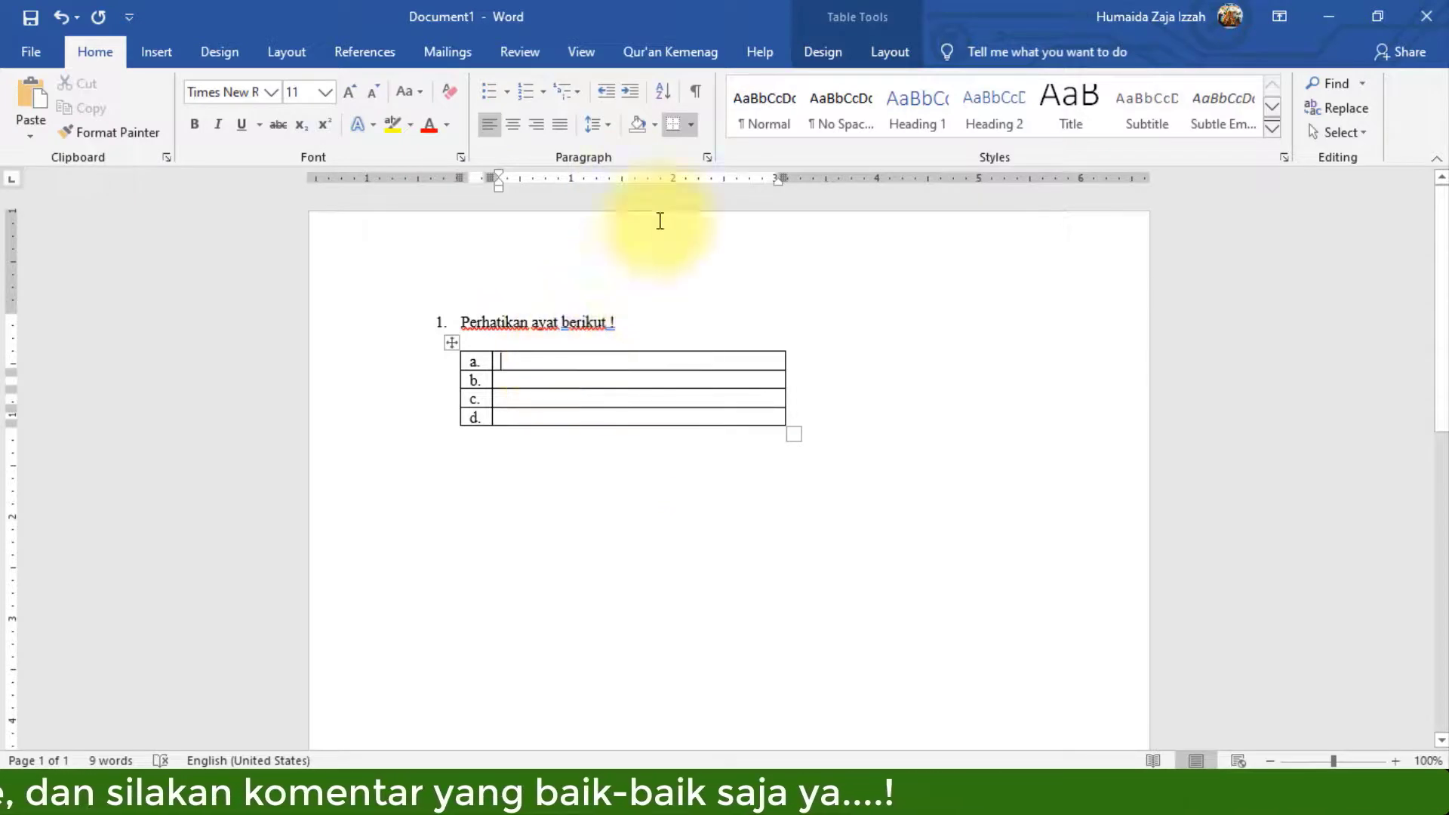
left_click(641, 53)
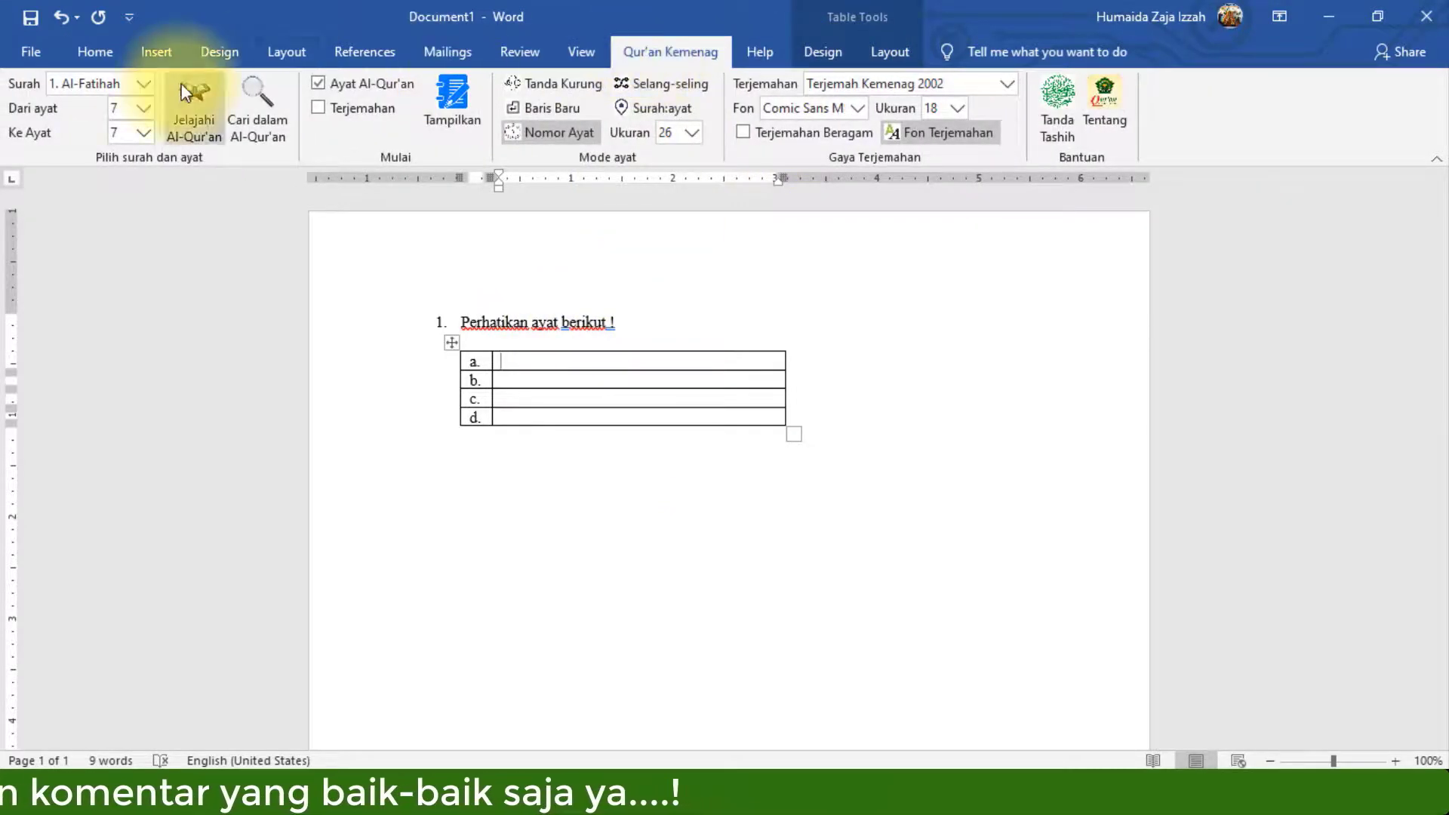
left_click(142, 90)
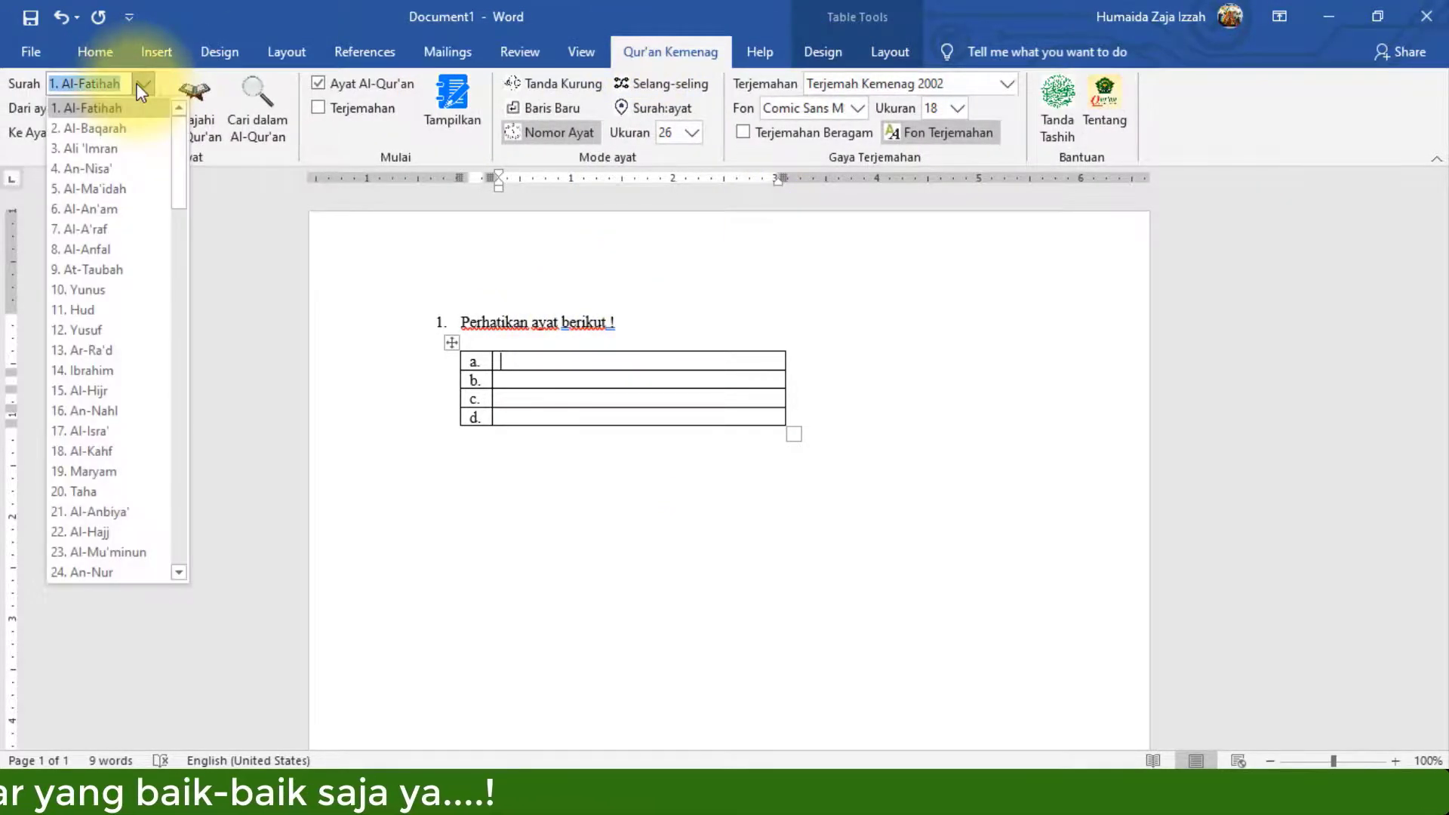
left_click(141, 99)
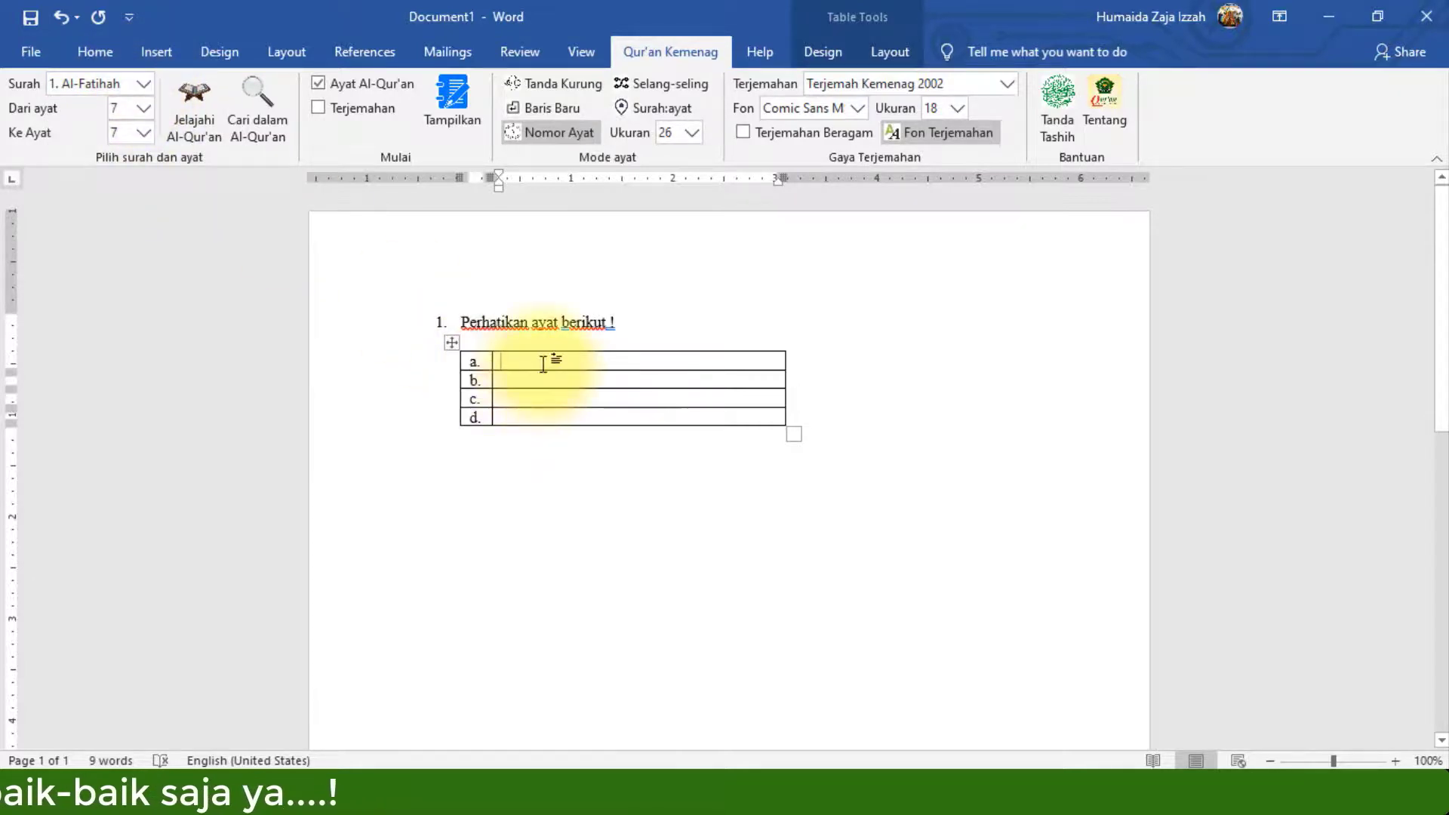
left_click(445, 97)
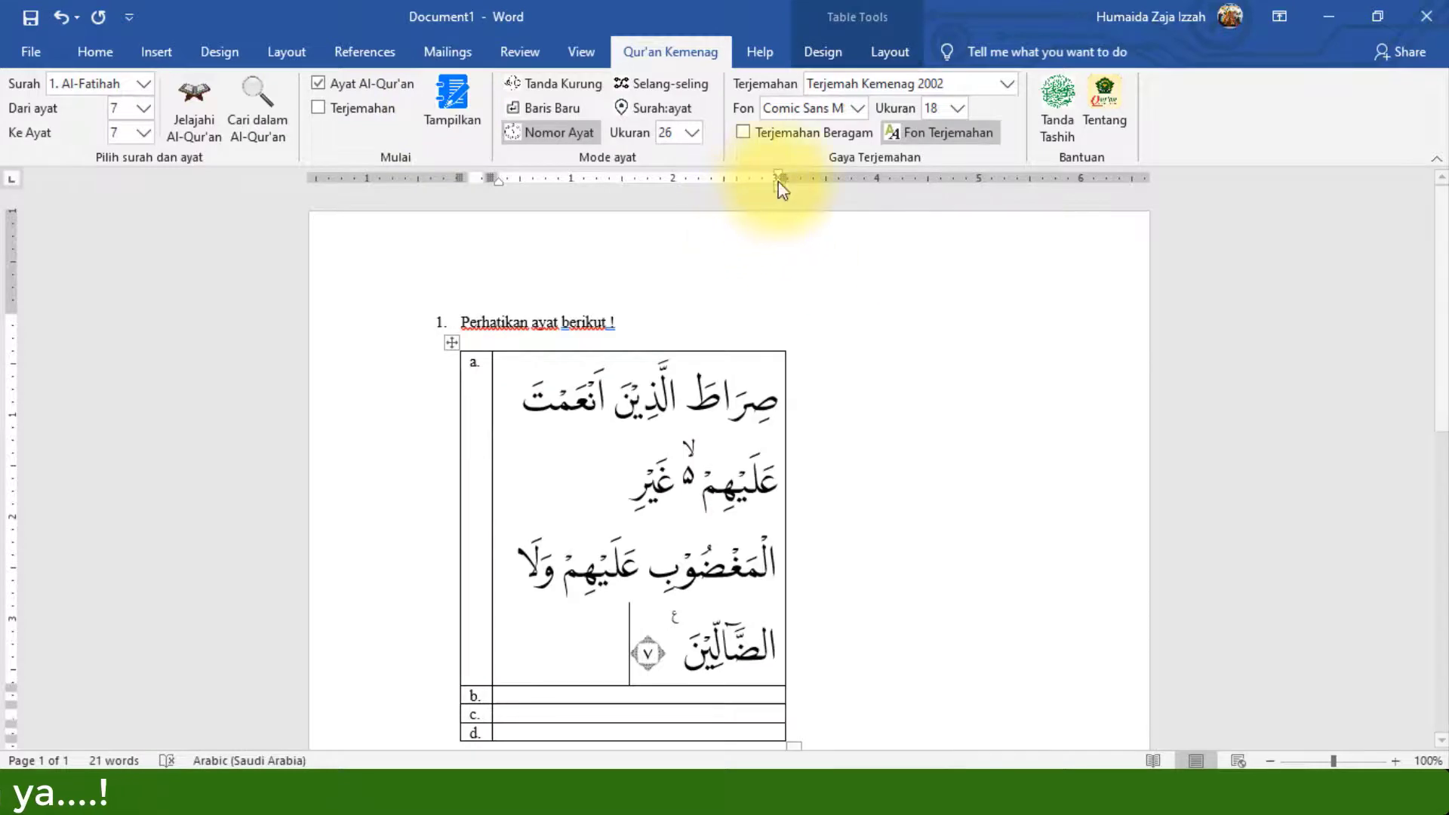
mouse_move(782, 176)
left_mouse_down()
mouse_move(1022, 184)
mouse_move(1076, 201)
left_mouse_up()
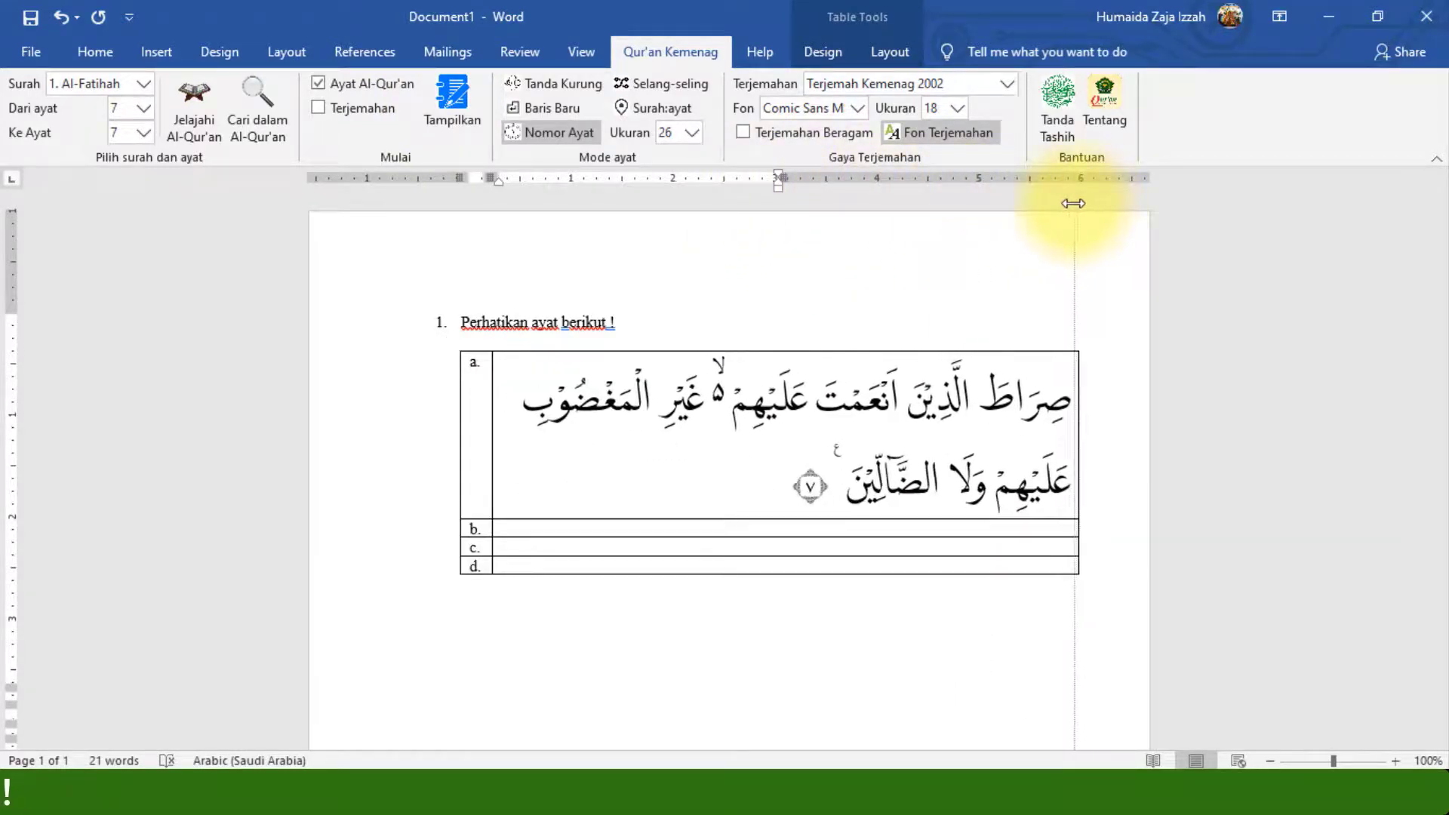
Insert Al-Fatihah verse 3 without translation into the second cell of row b and verse 4 into that of row c.
left_click(615, 533)
left_click(143, 108)
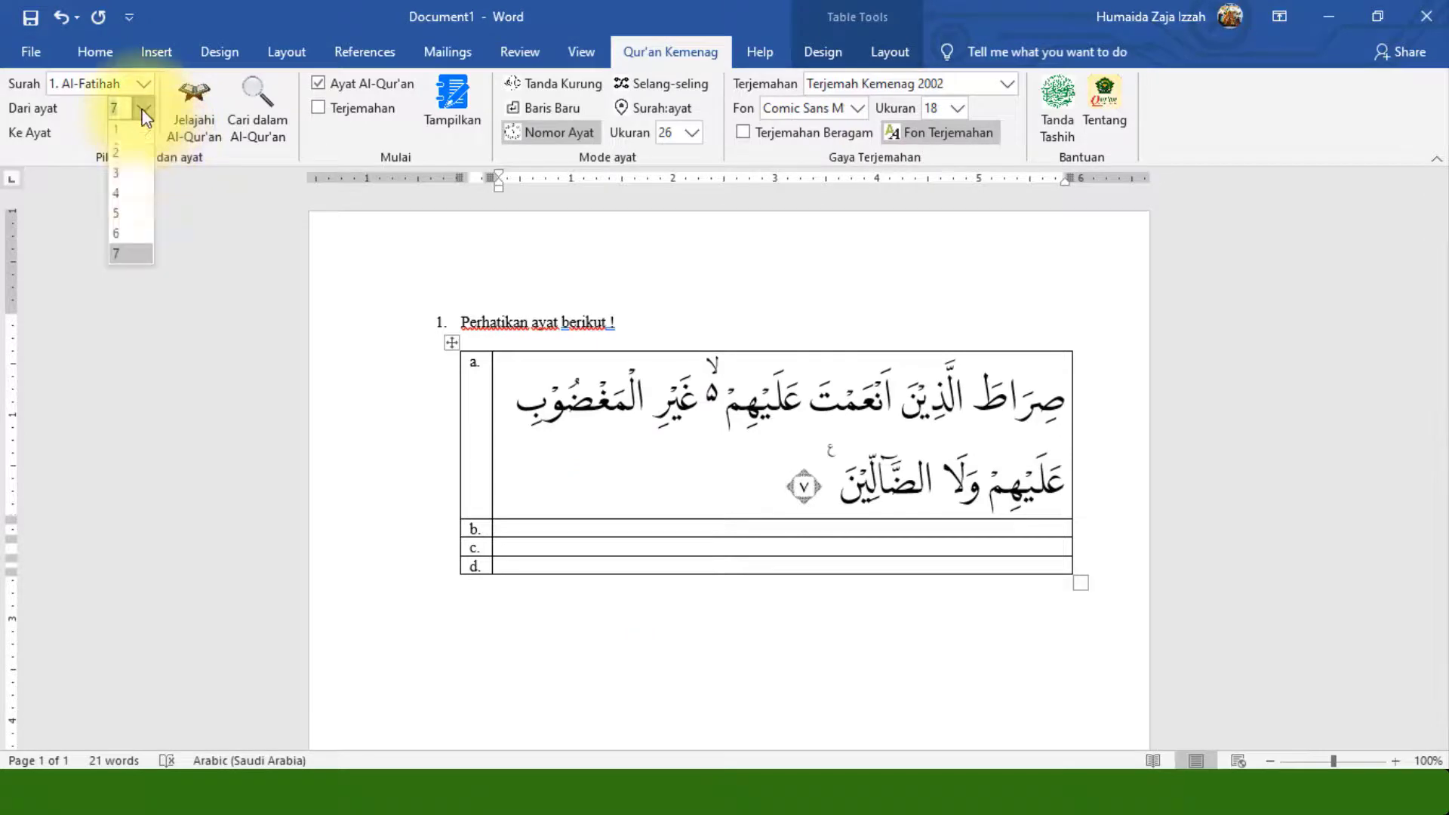
left_click(125, 165)
left_click(459, 101)
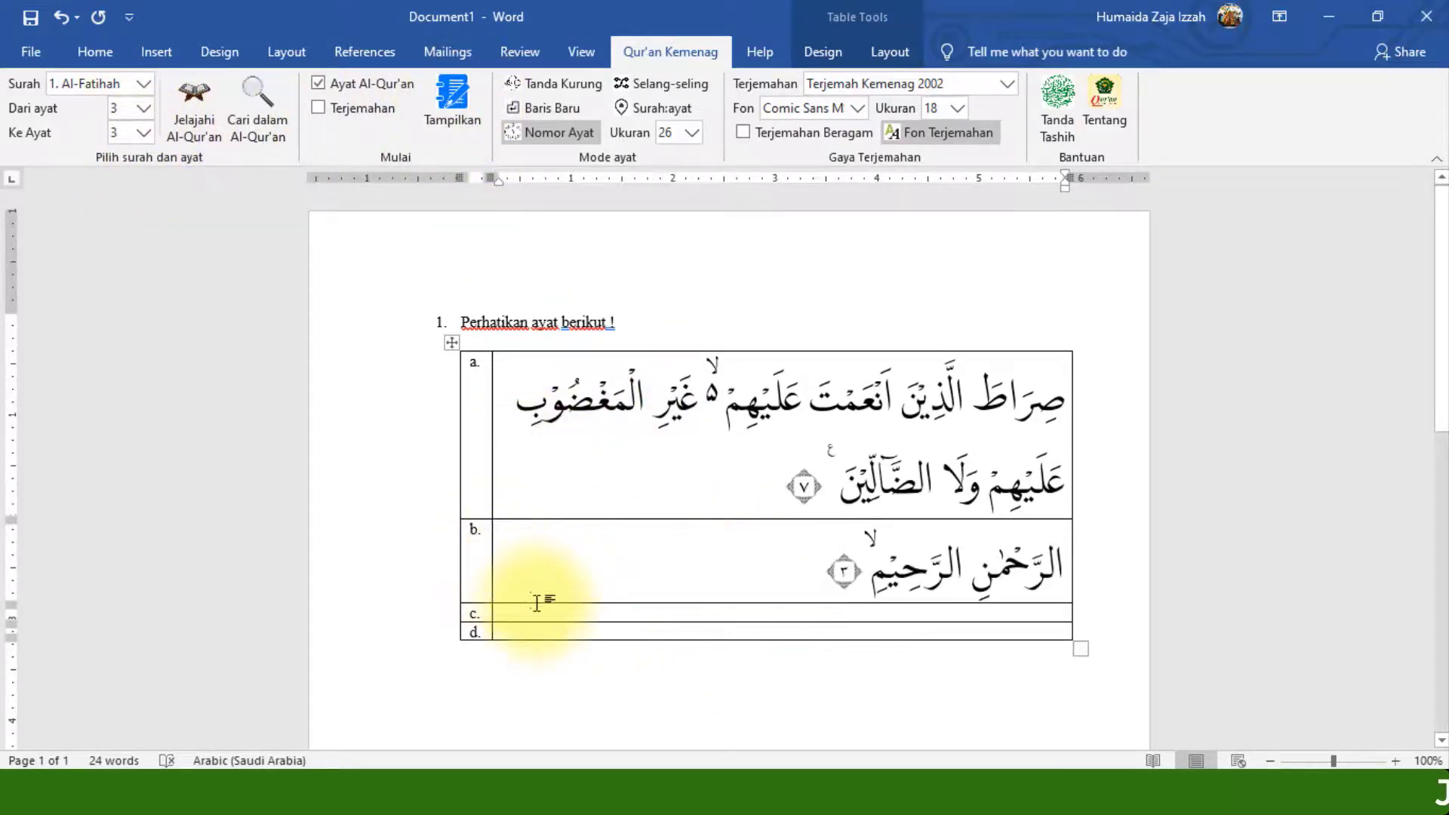
left_click(549, 612)
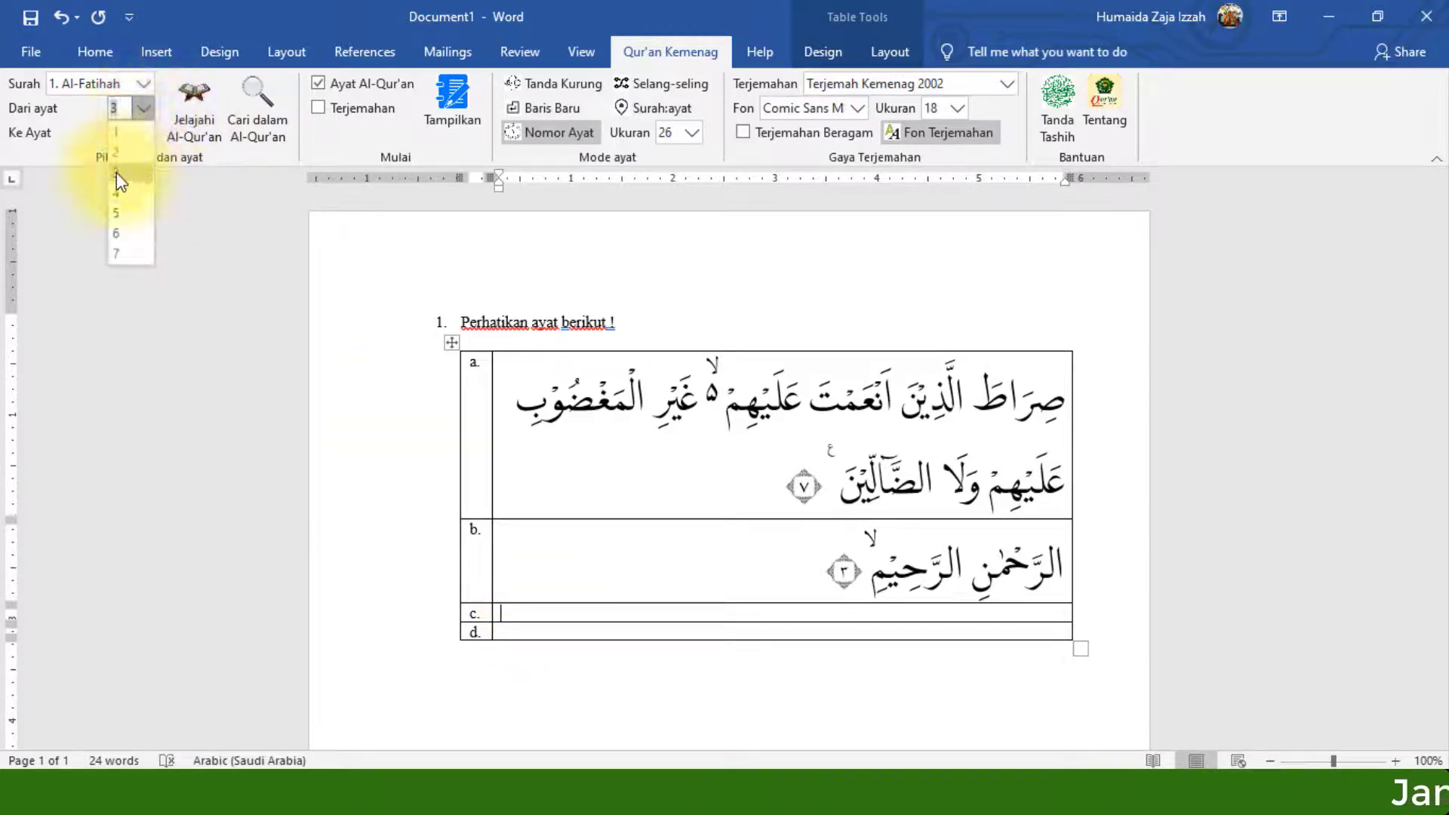
left_click(115, 196)
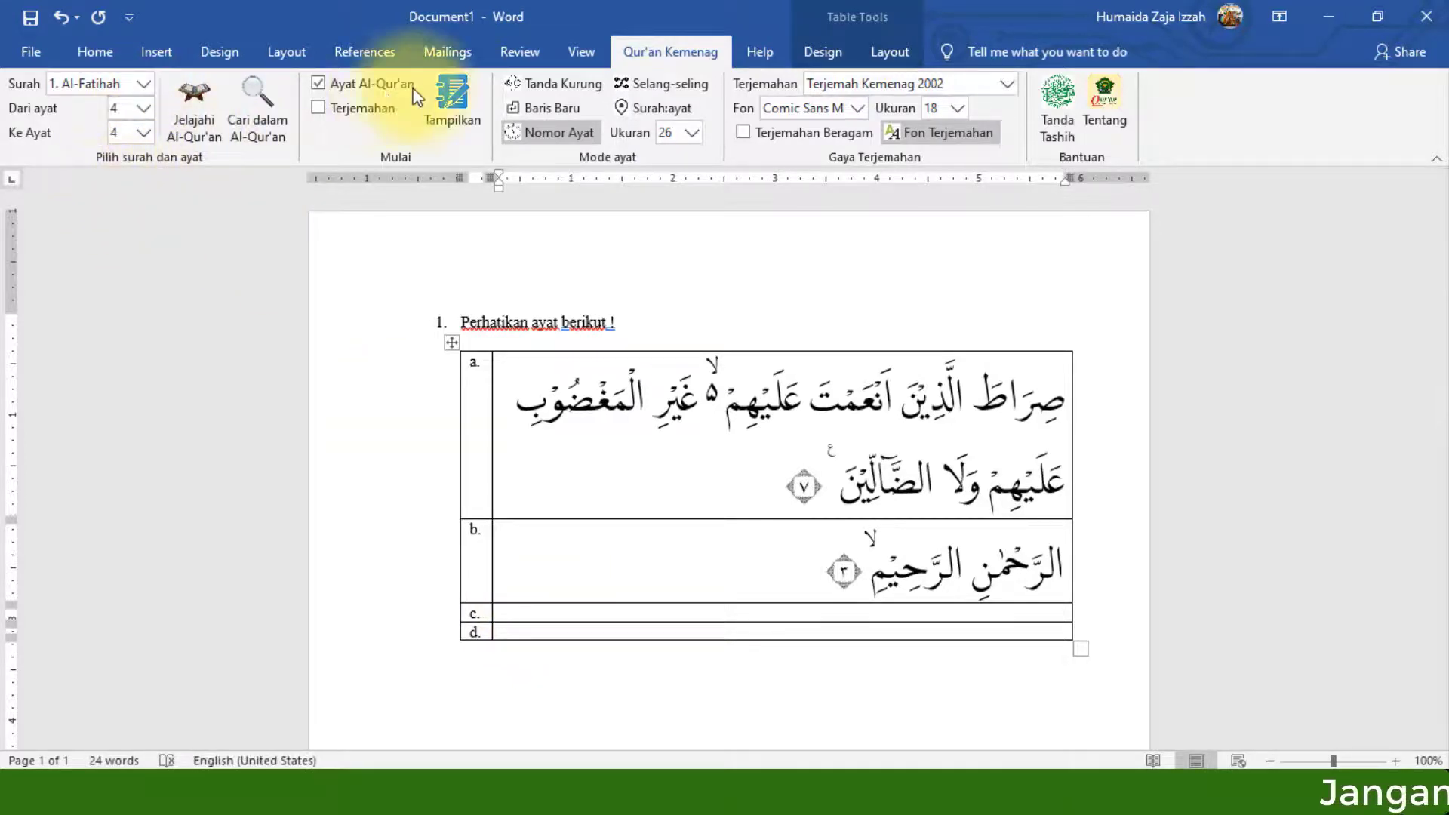
left_click(452, 102)
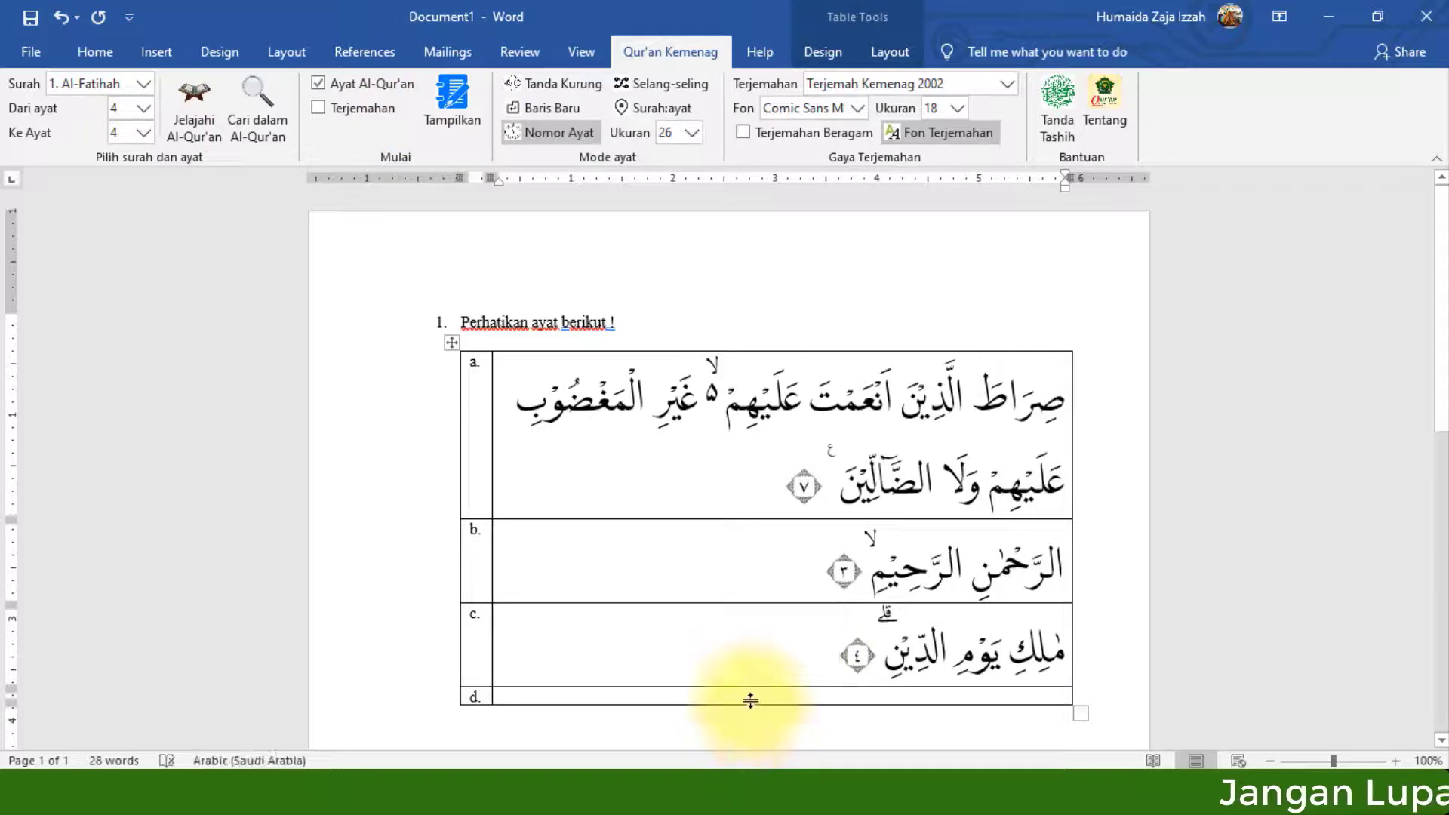
Insert Al-Fatihah verse 2 without translation into the second cell of row d.
left_click(142, 108)
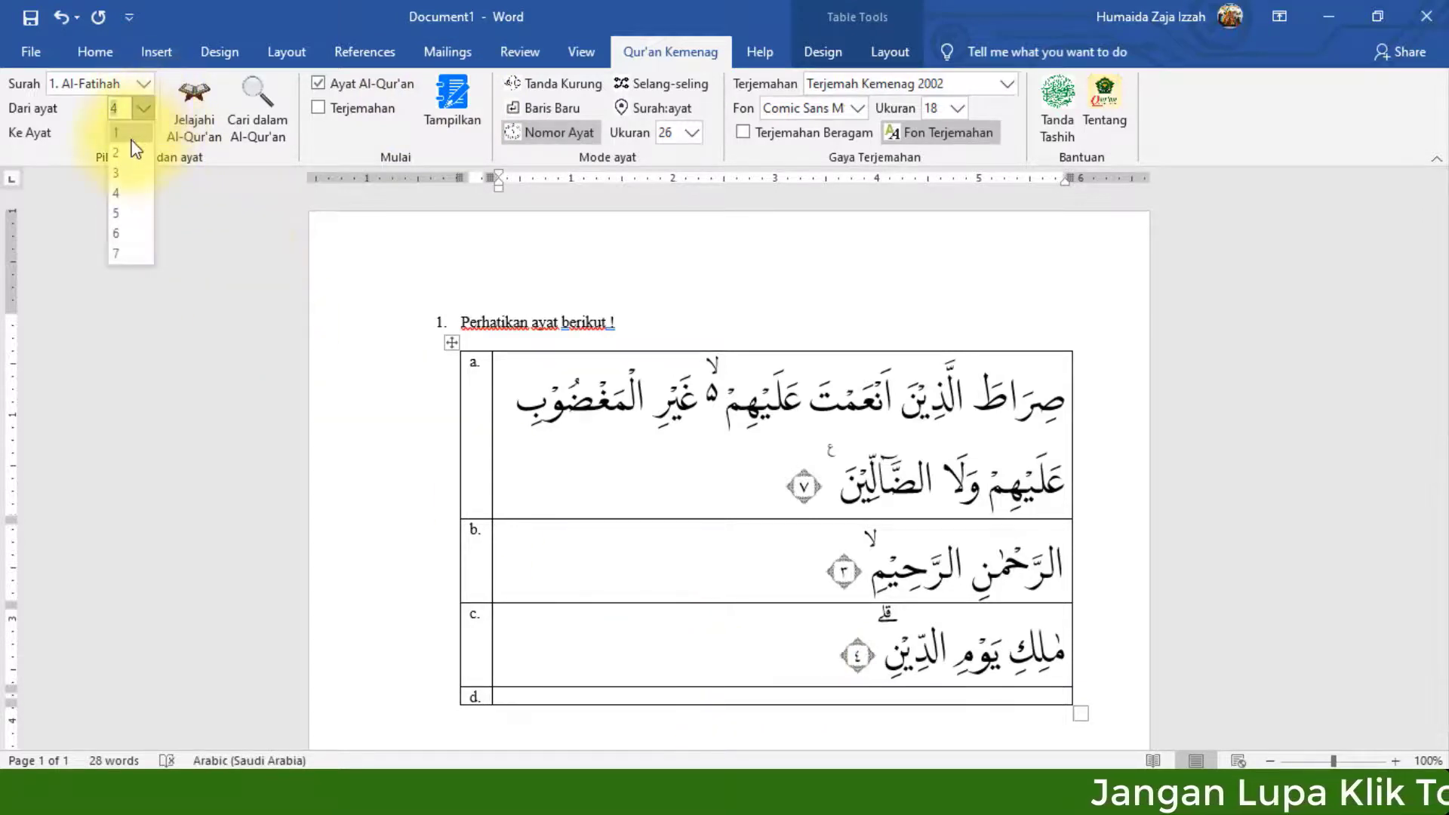
left_click(132, 154)
left_click(452, 102)
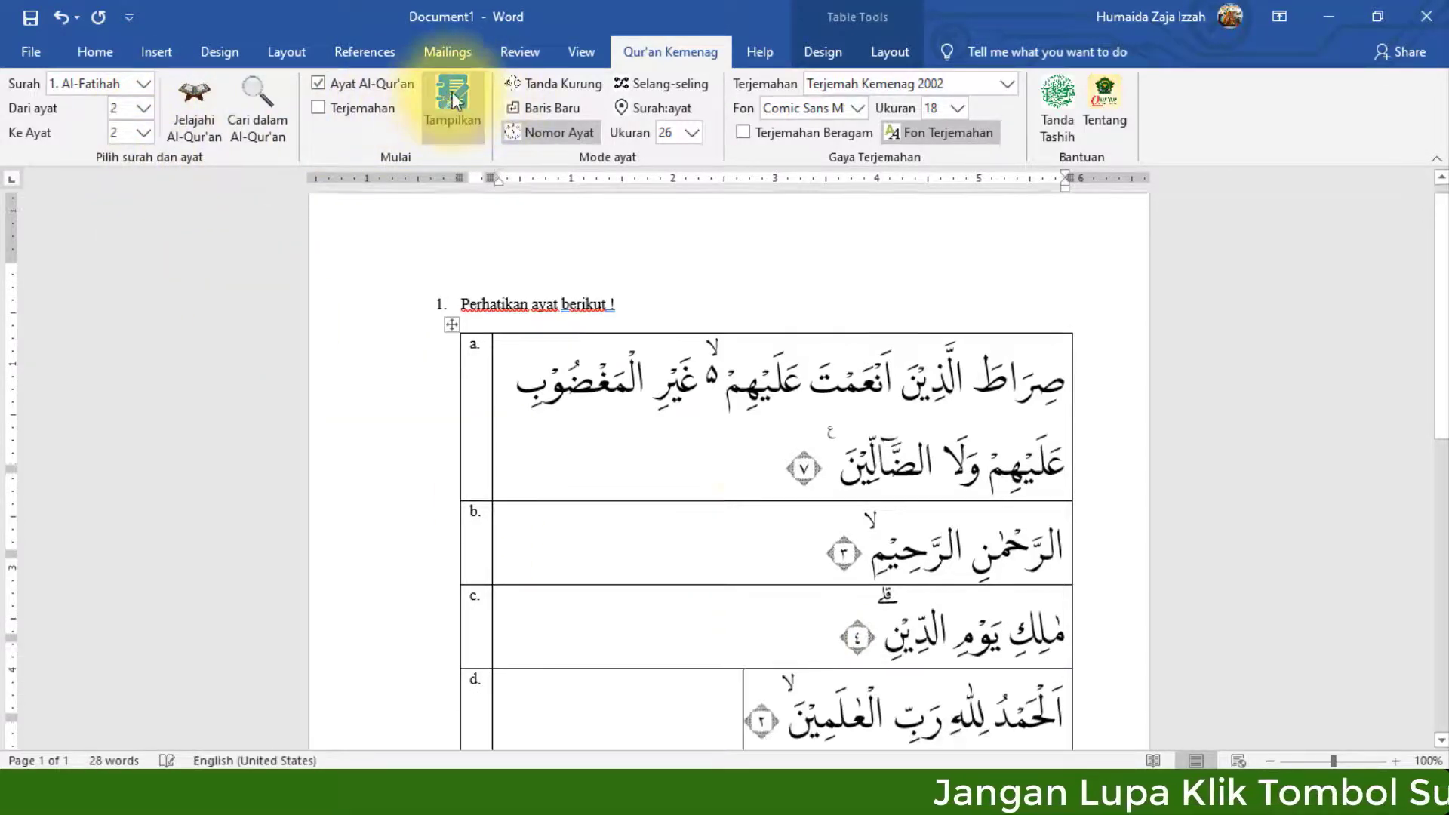
scroll(769, 422, "down", 3)
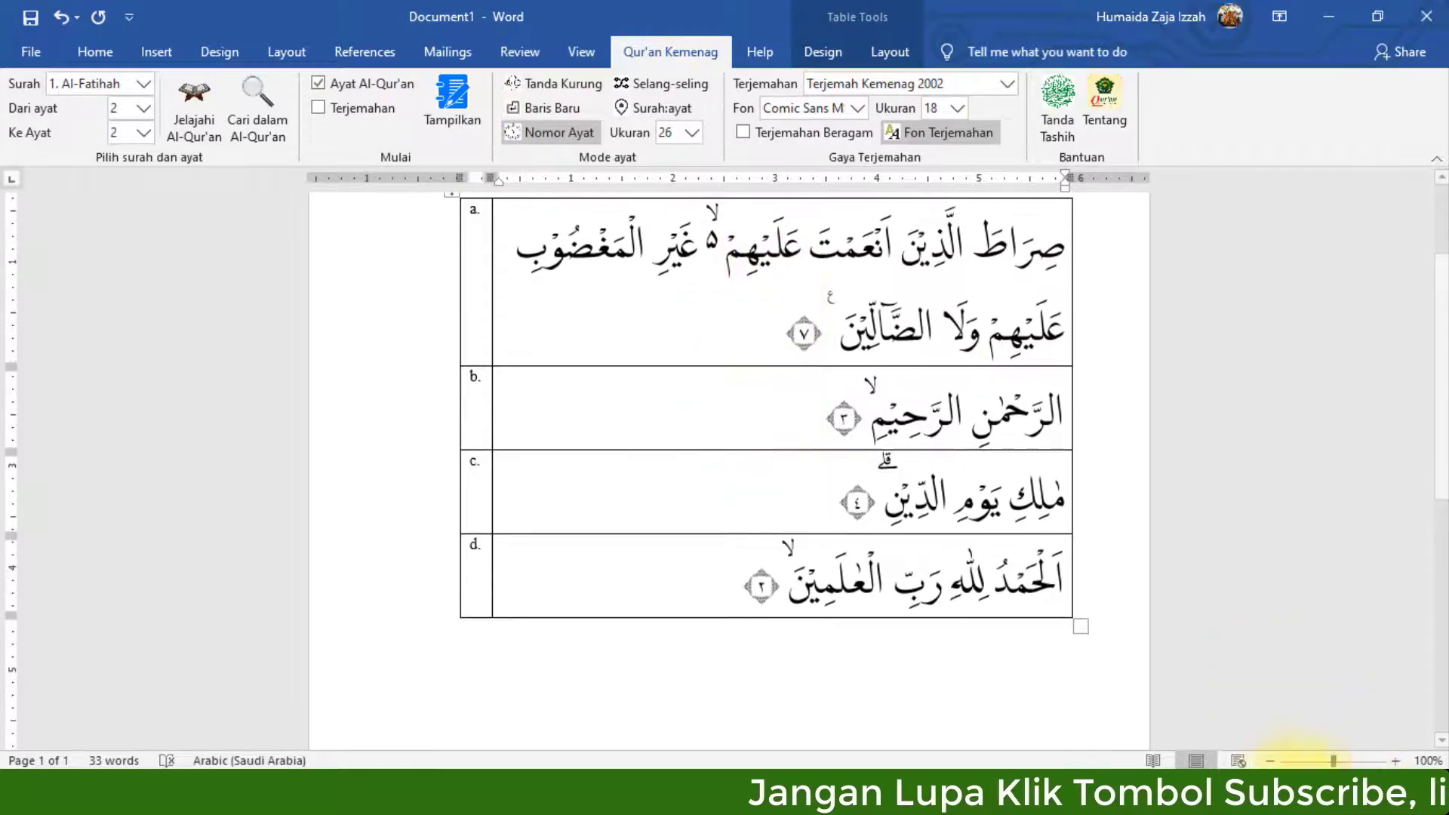
Write the instruction "Susunlah menjadi urut sesuai dengan bunyi Surah al-Fatihah !" on the line below the table.
left_click(1269, 763)
left_click(1269, 763)
left_click(1269, 762)
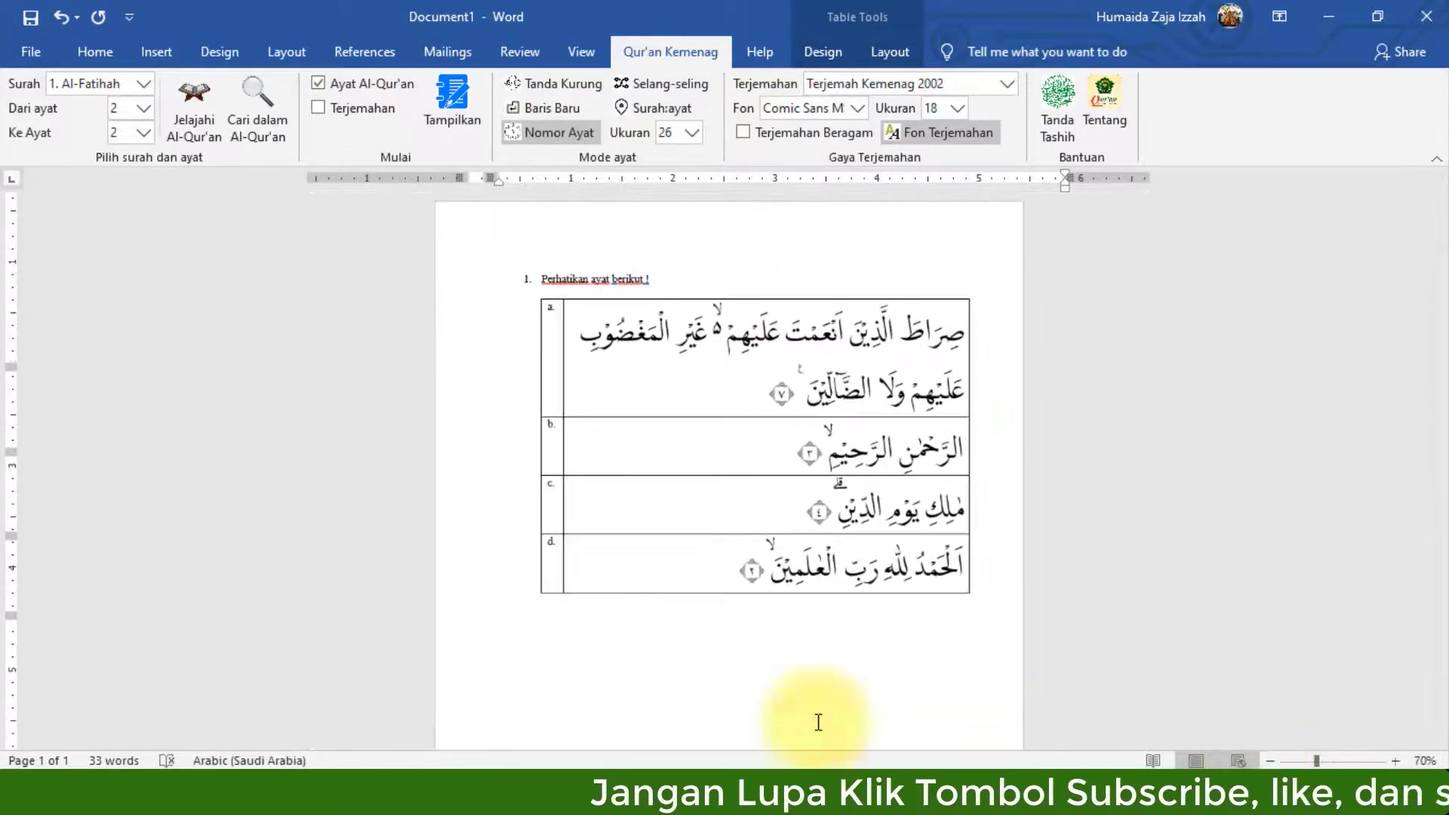
left_click(593, 623)
left_click(1395, 762)
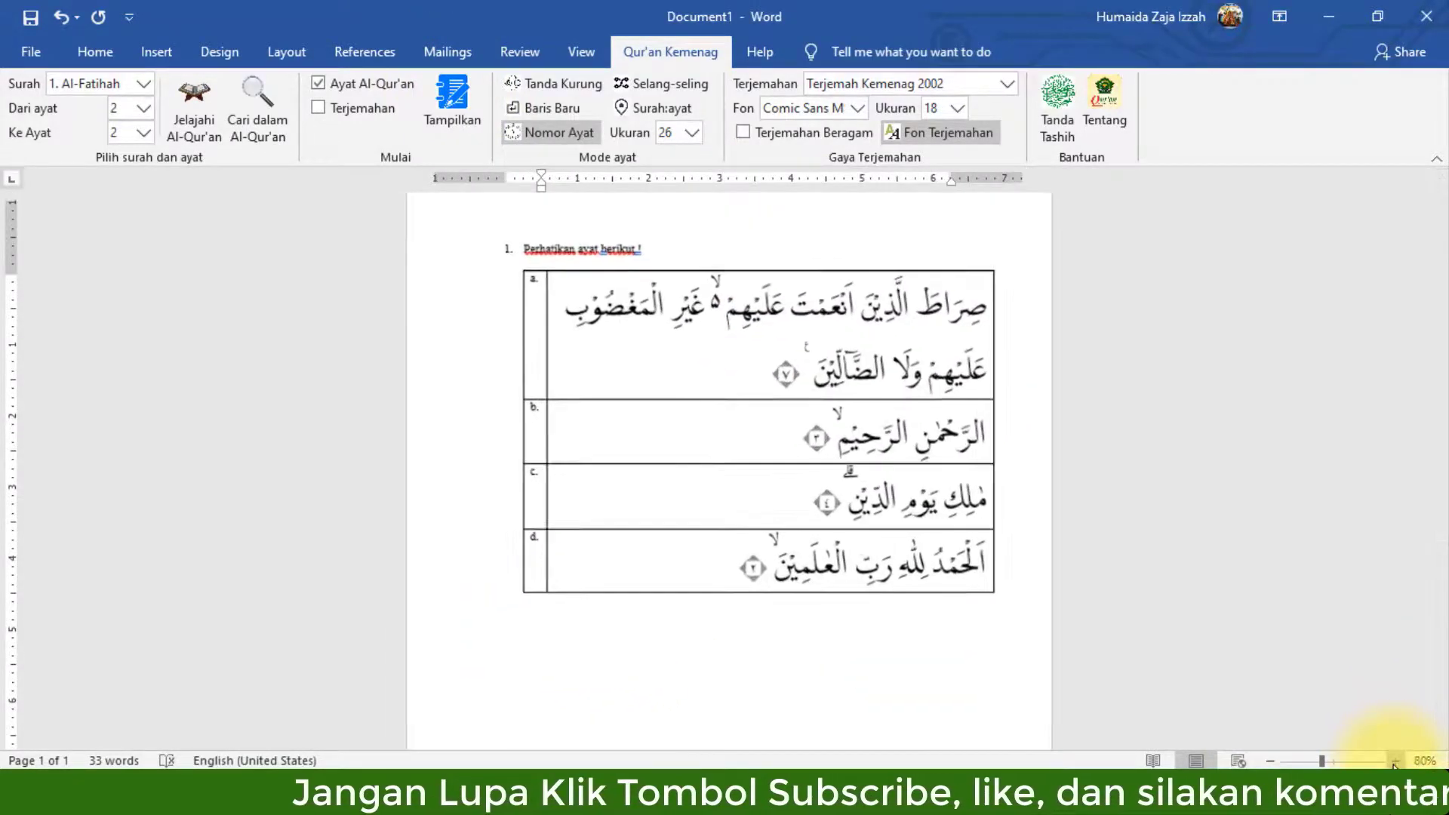
left_click(1395, 761)
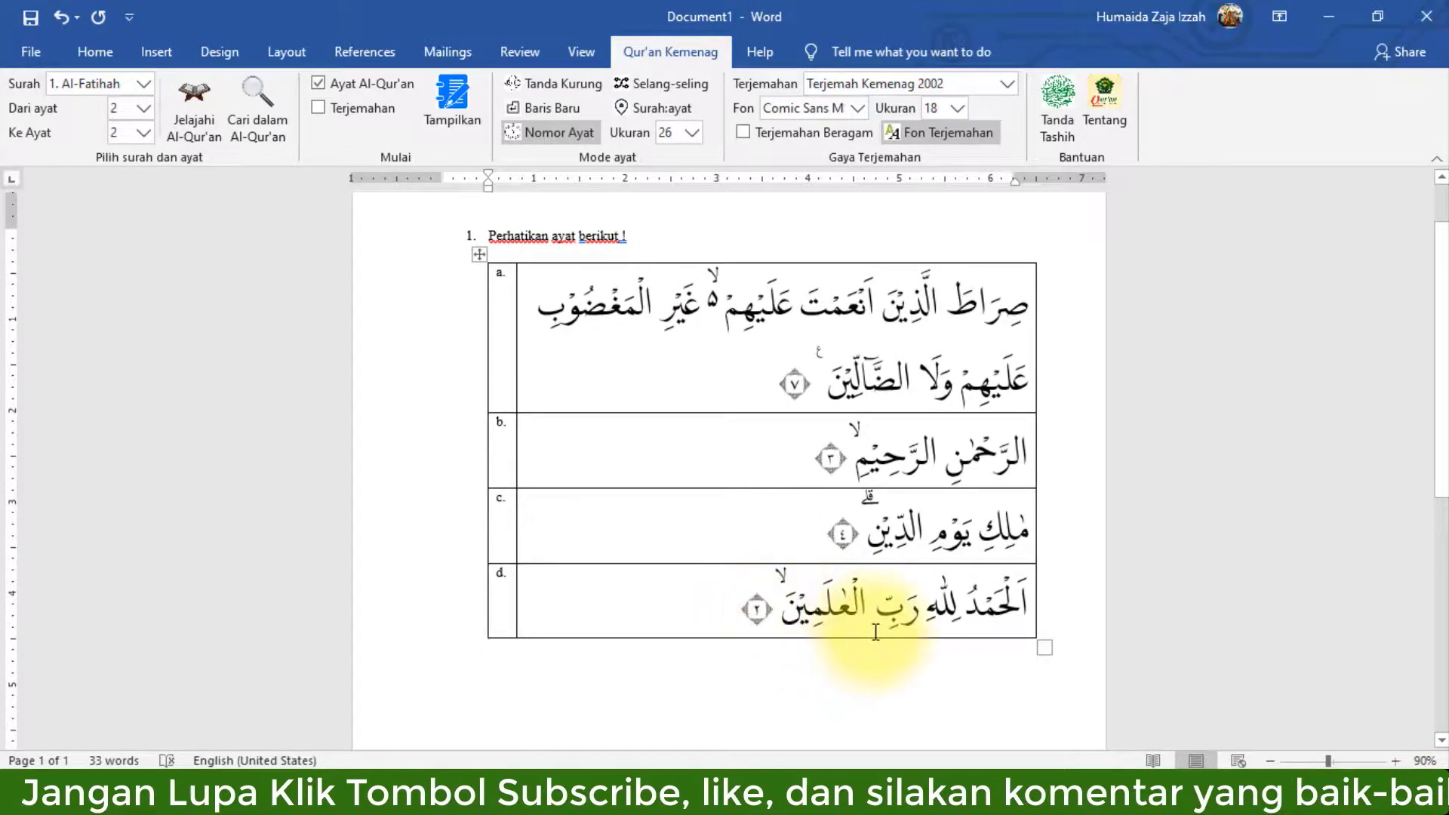
type("Sus")
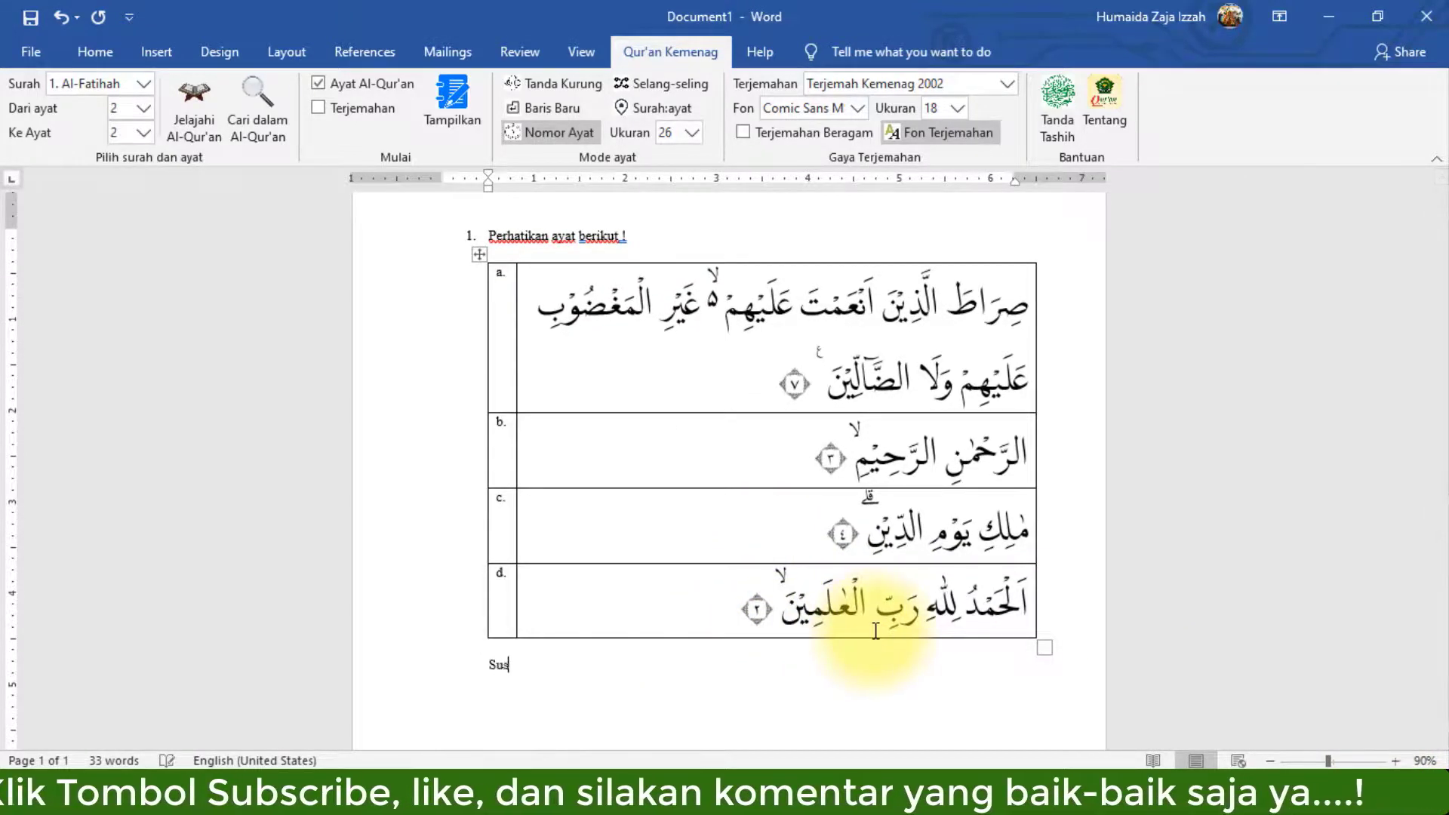
type("unlah ")
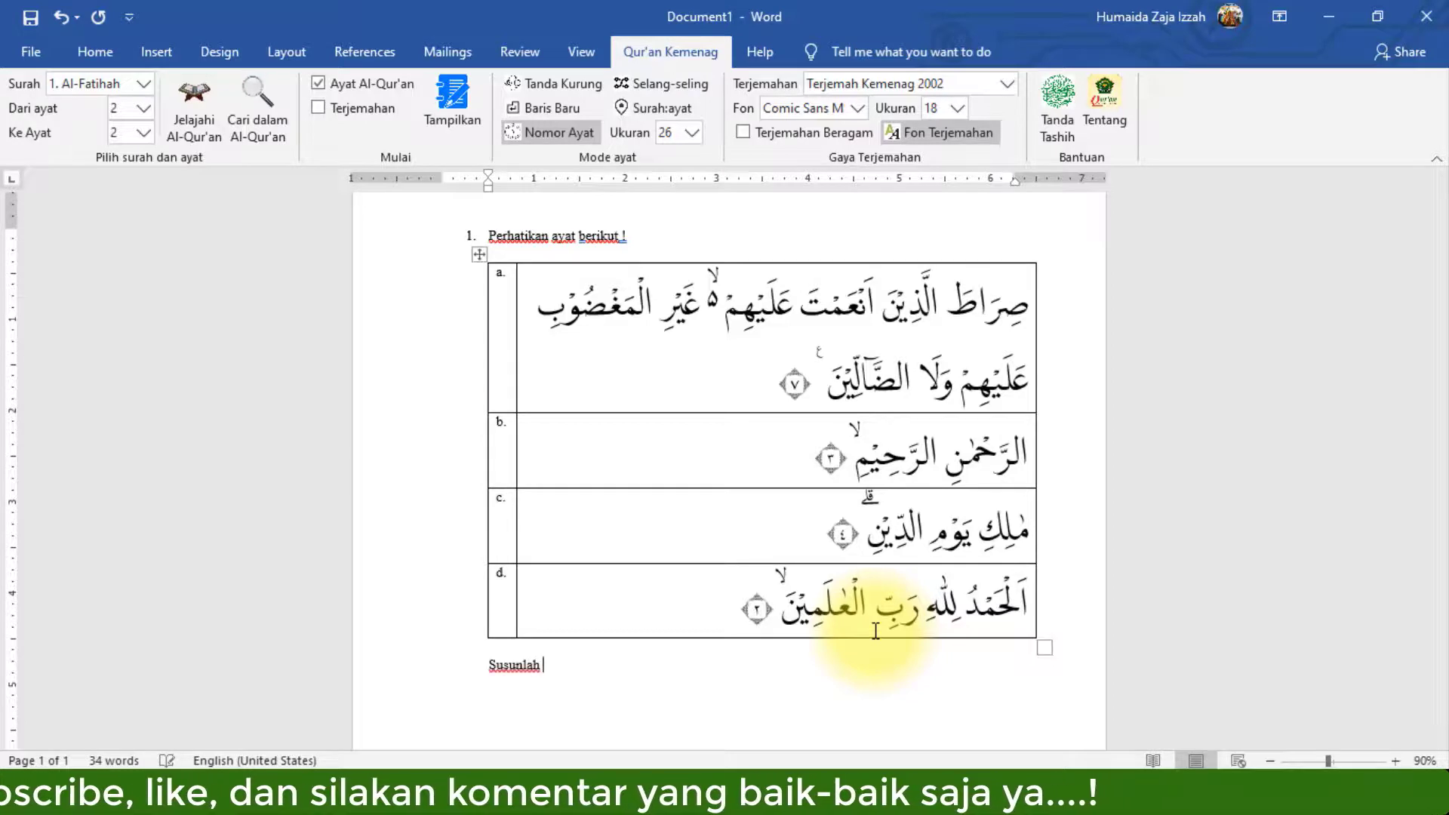
type("menjadi")
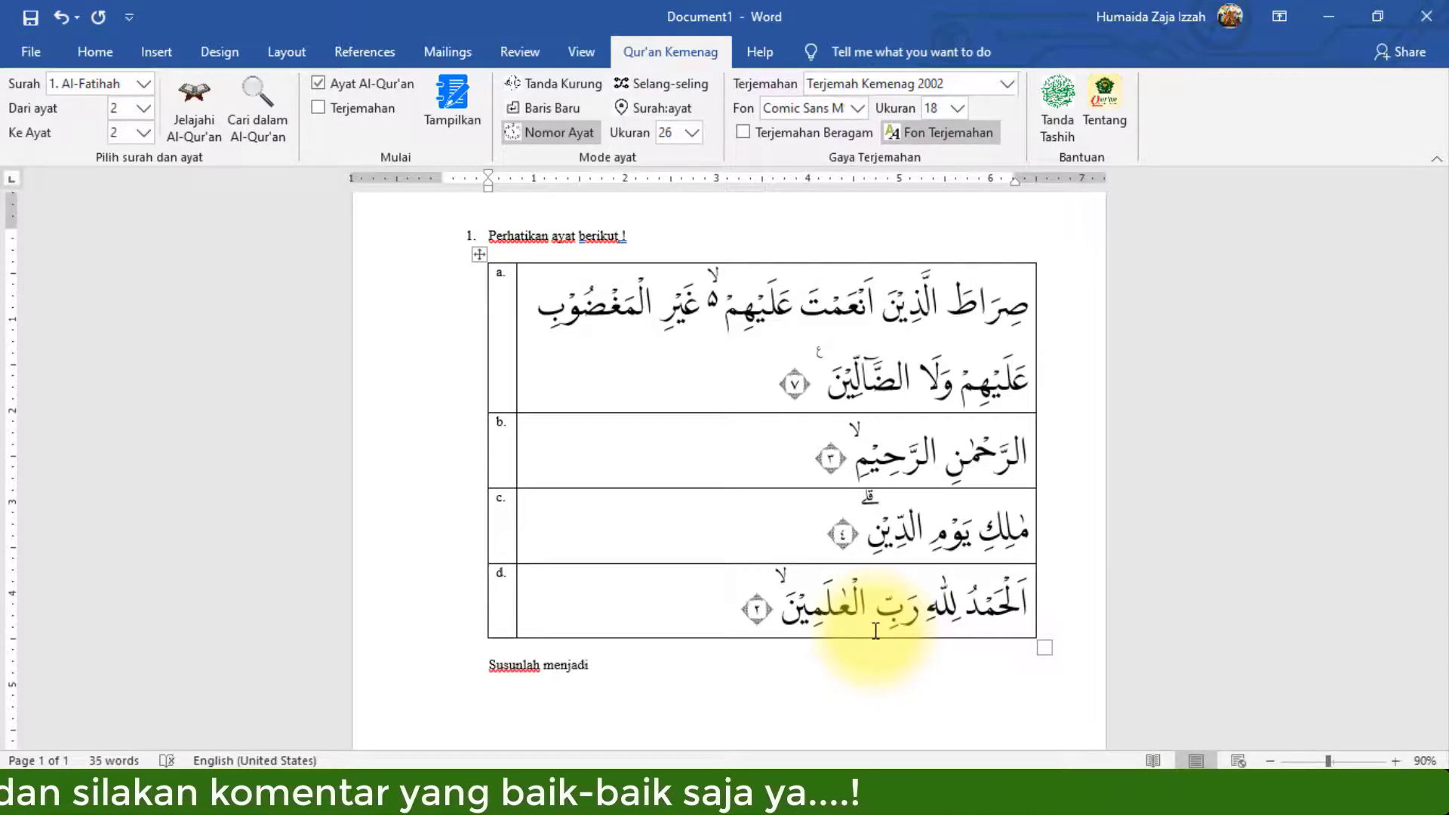
type(" urut")
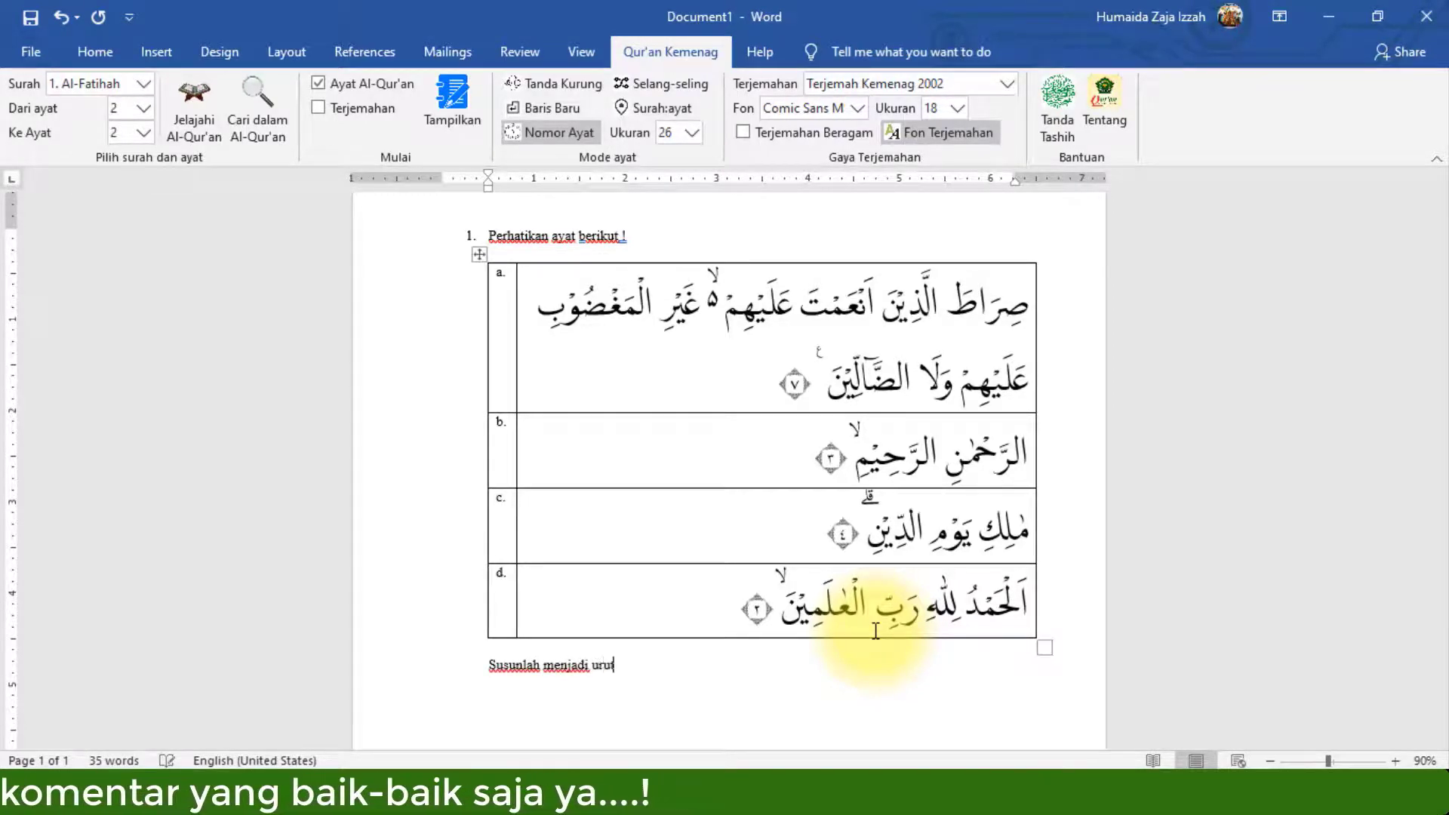
type(" sesuai dengan bunyi Surah al-Fatihah !")
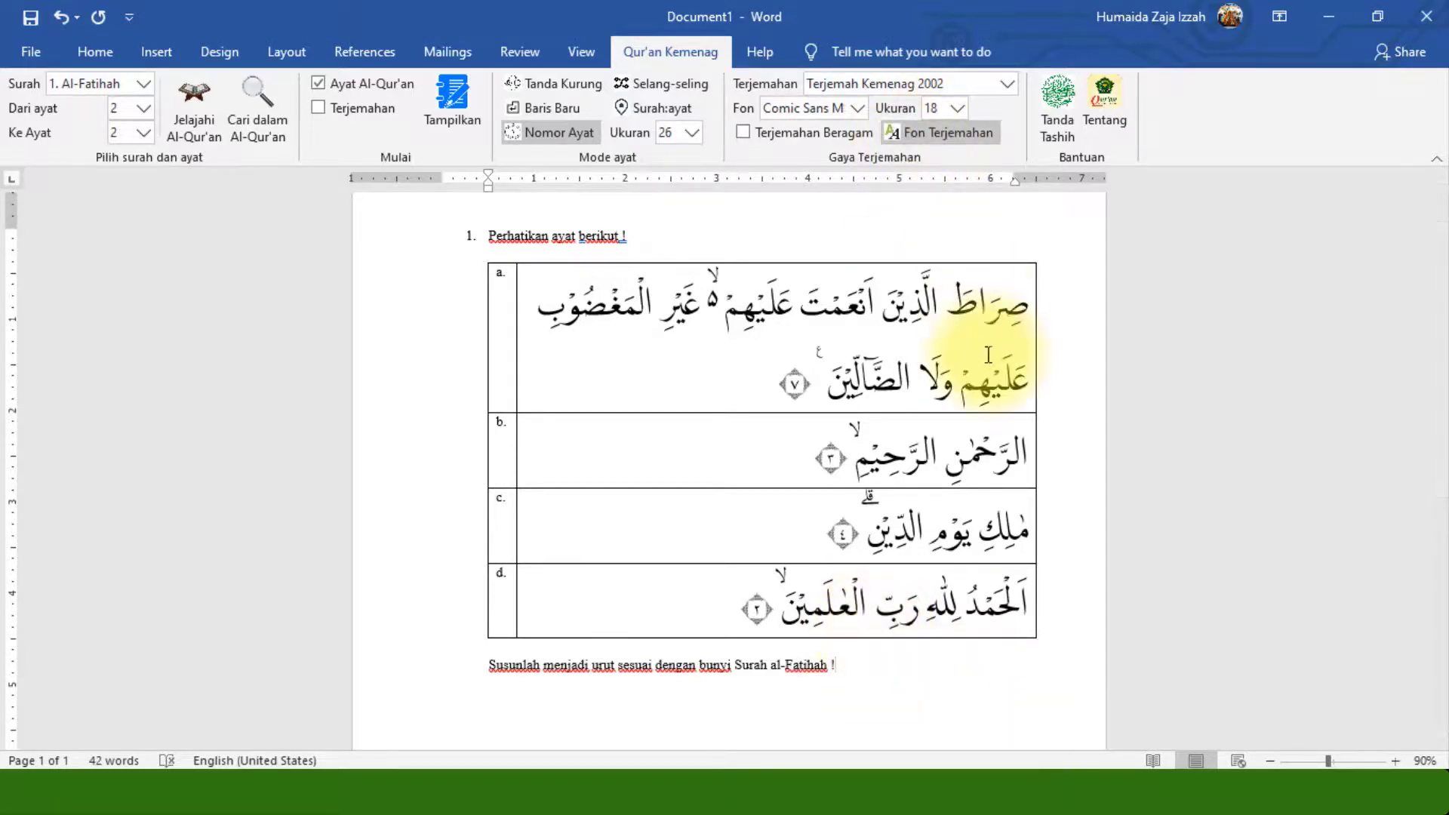
Clear the entire page, including the leftover list number, and insert Al-Fatihah verse 2 without translation.
left_click(867, 326)
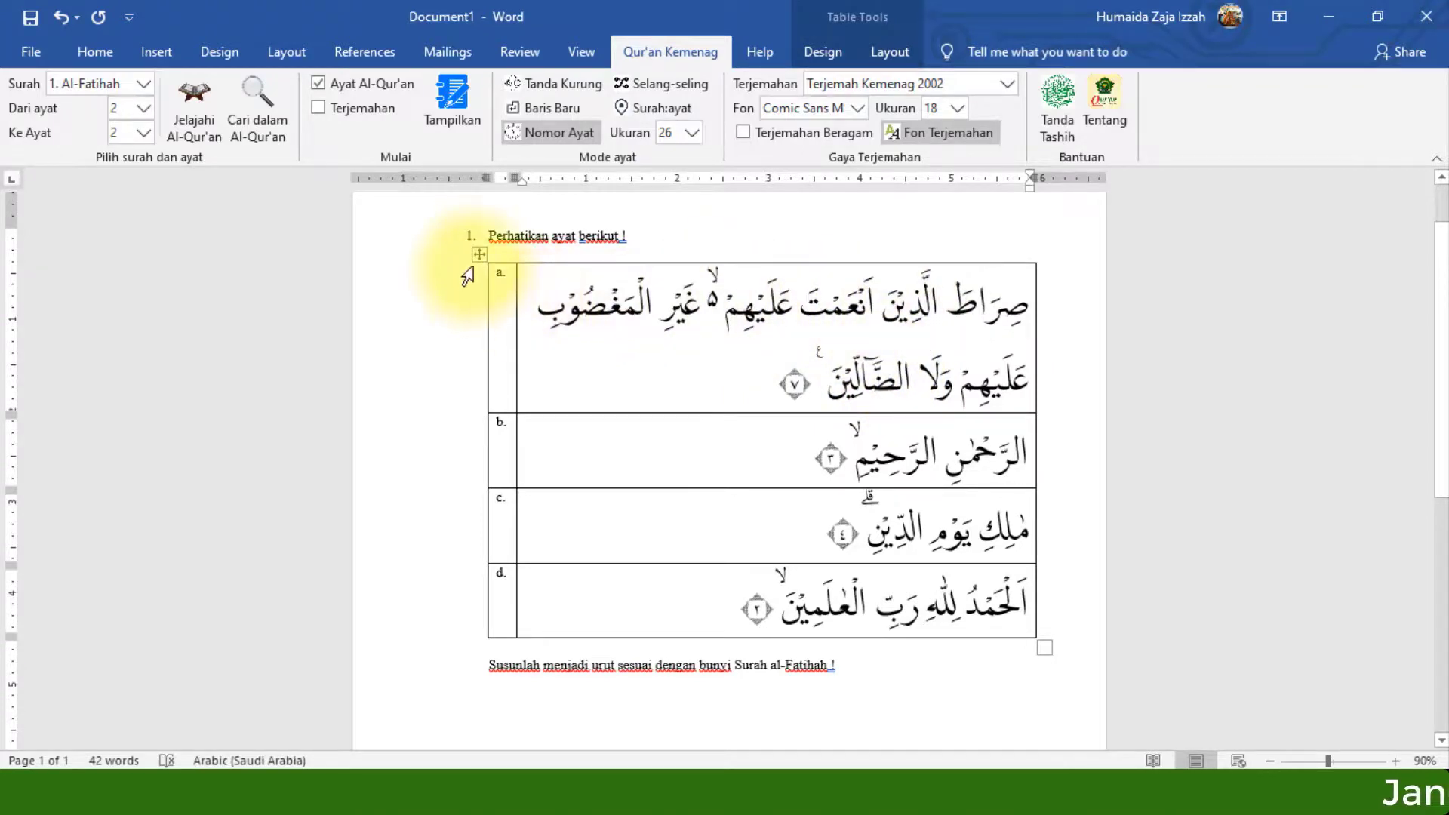
key("ctrl+a")
key("Delete")
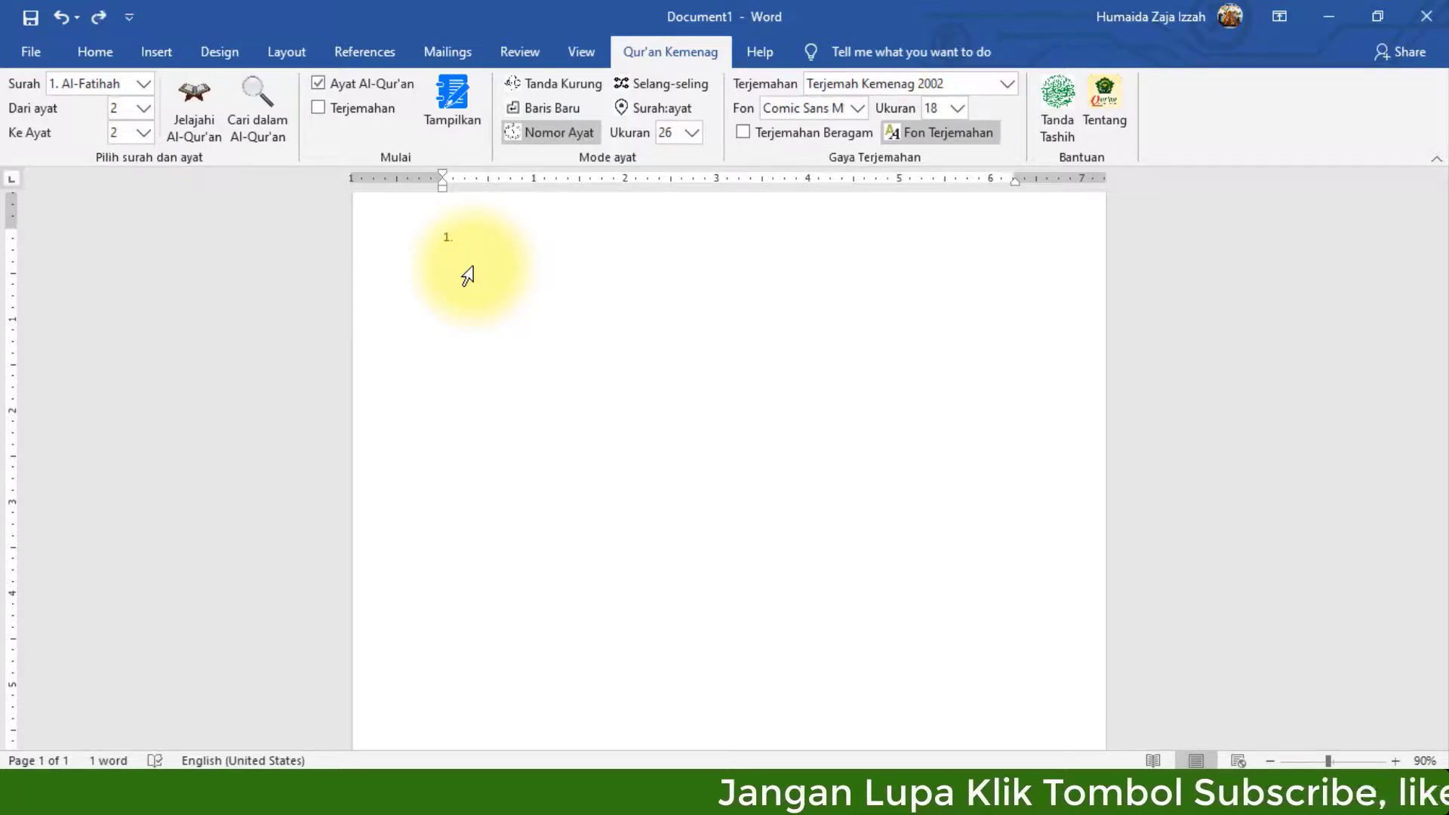
key("BackSpace")
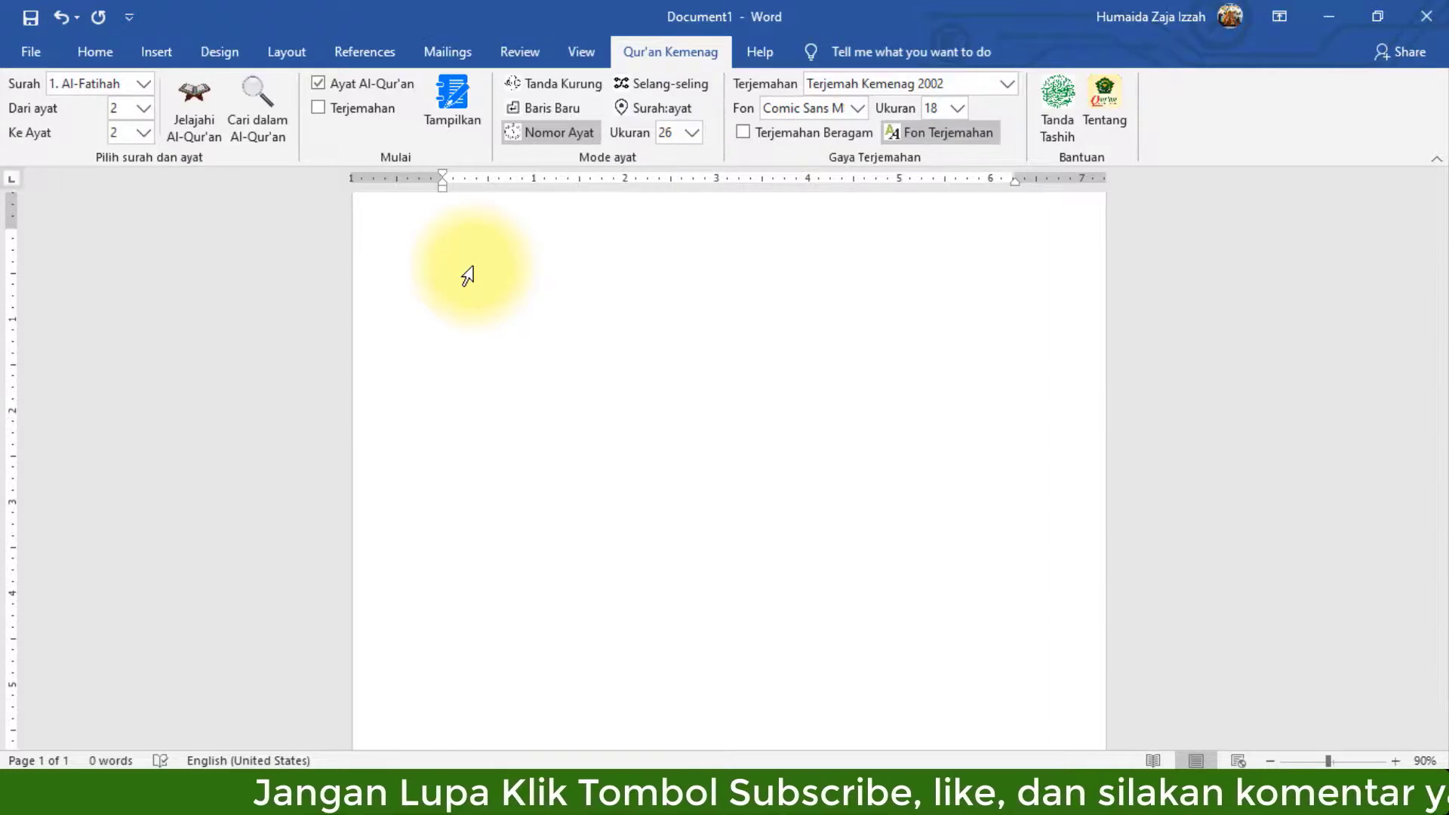
left_click(460, 96)
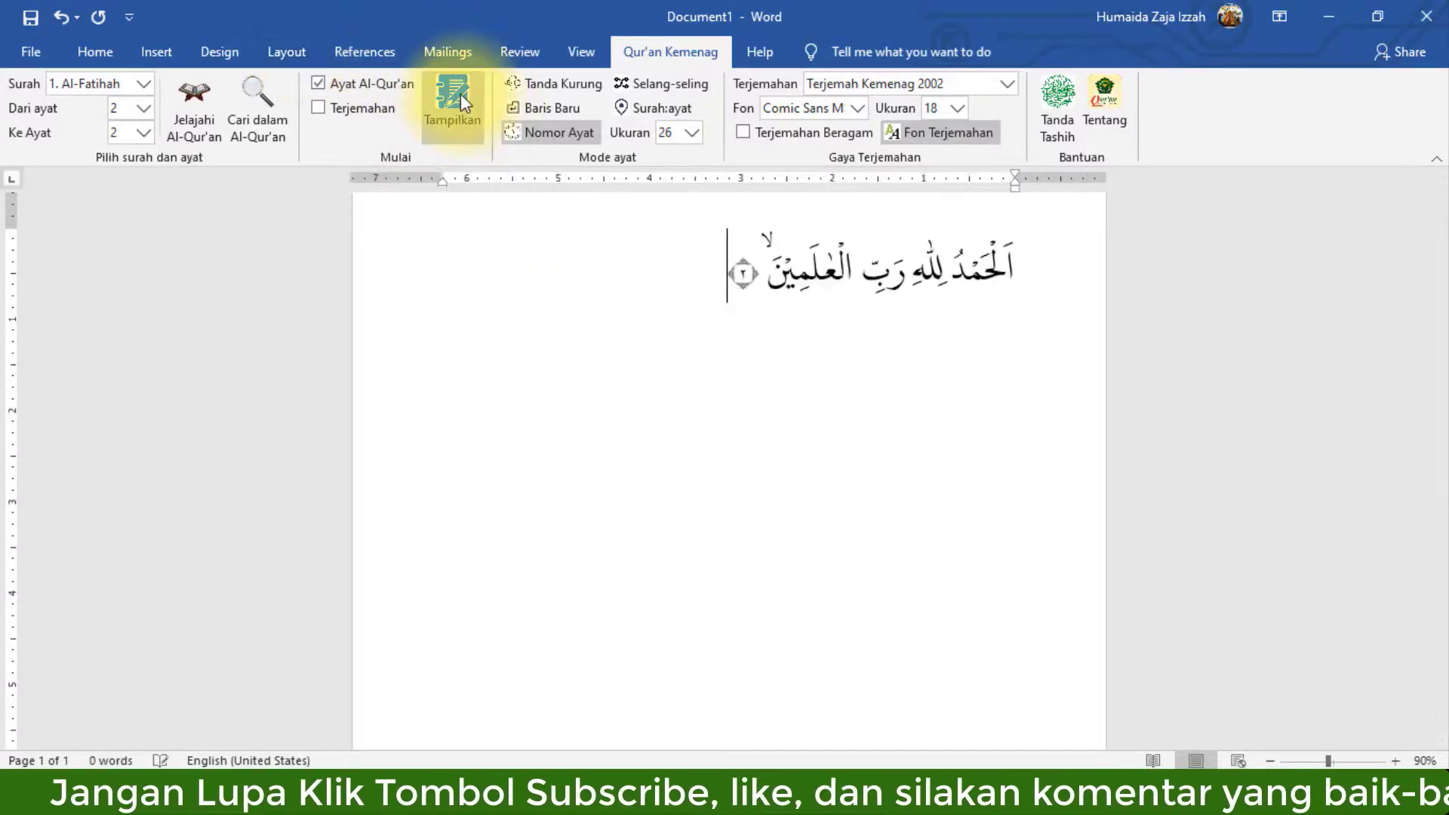
Write the numbered item "1. Lanjutkan potongan ayat berikut !" below the verse in Times New Roman, size 12.
left_click(453, 328)
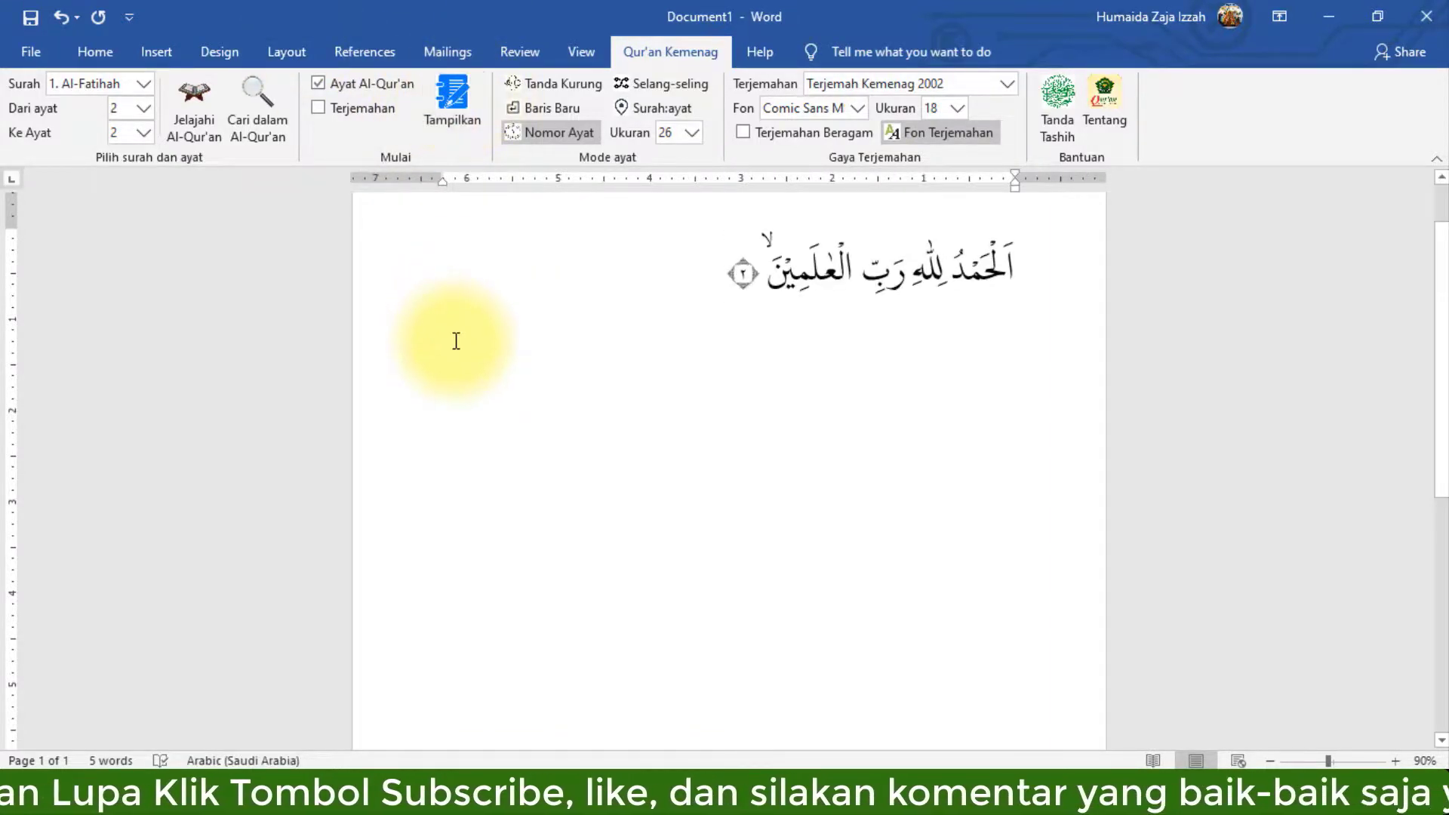
left_click(95, 51)
left_click(269, 92)
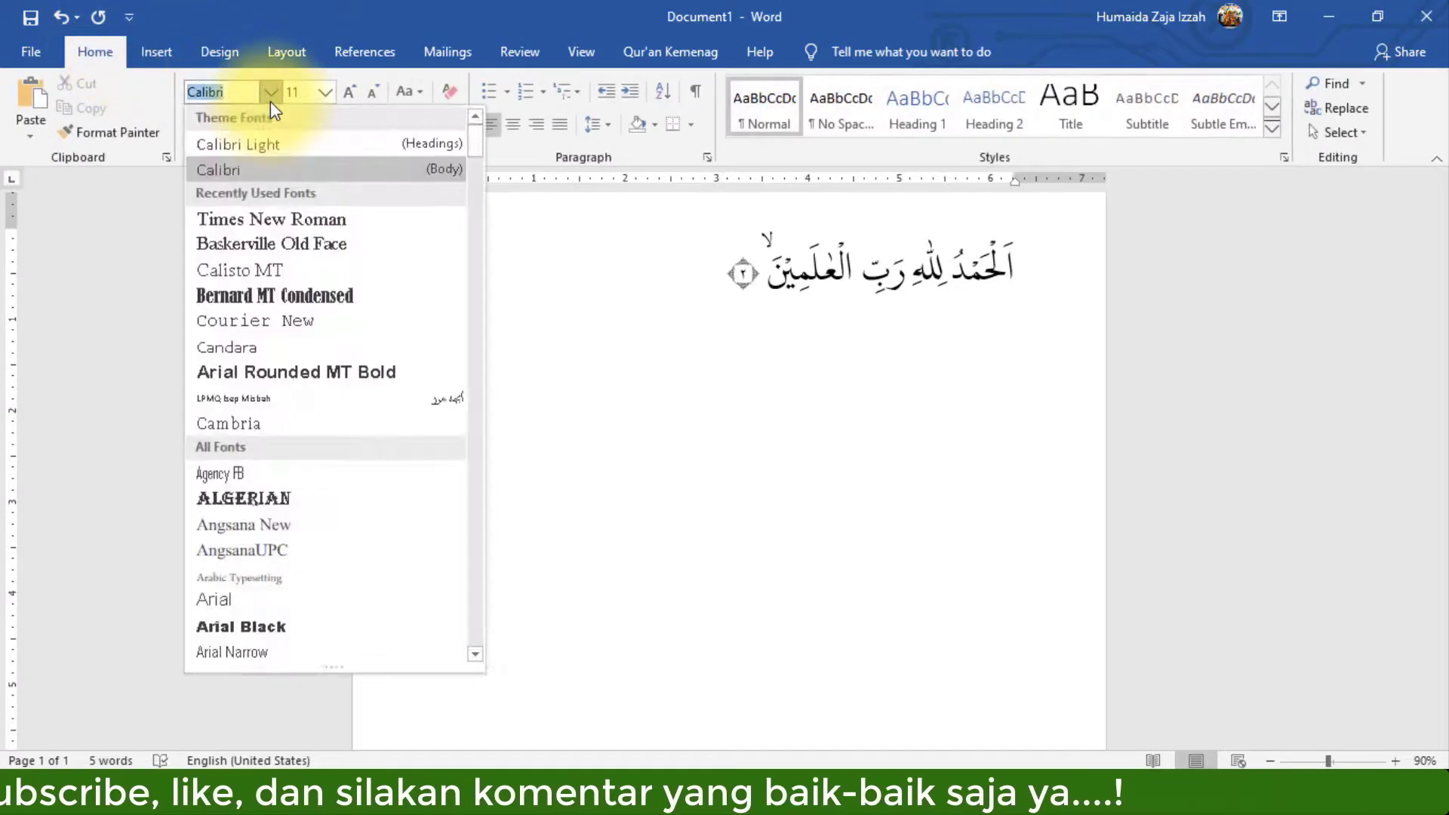
left_click(257, 221)
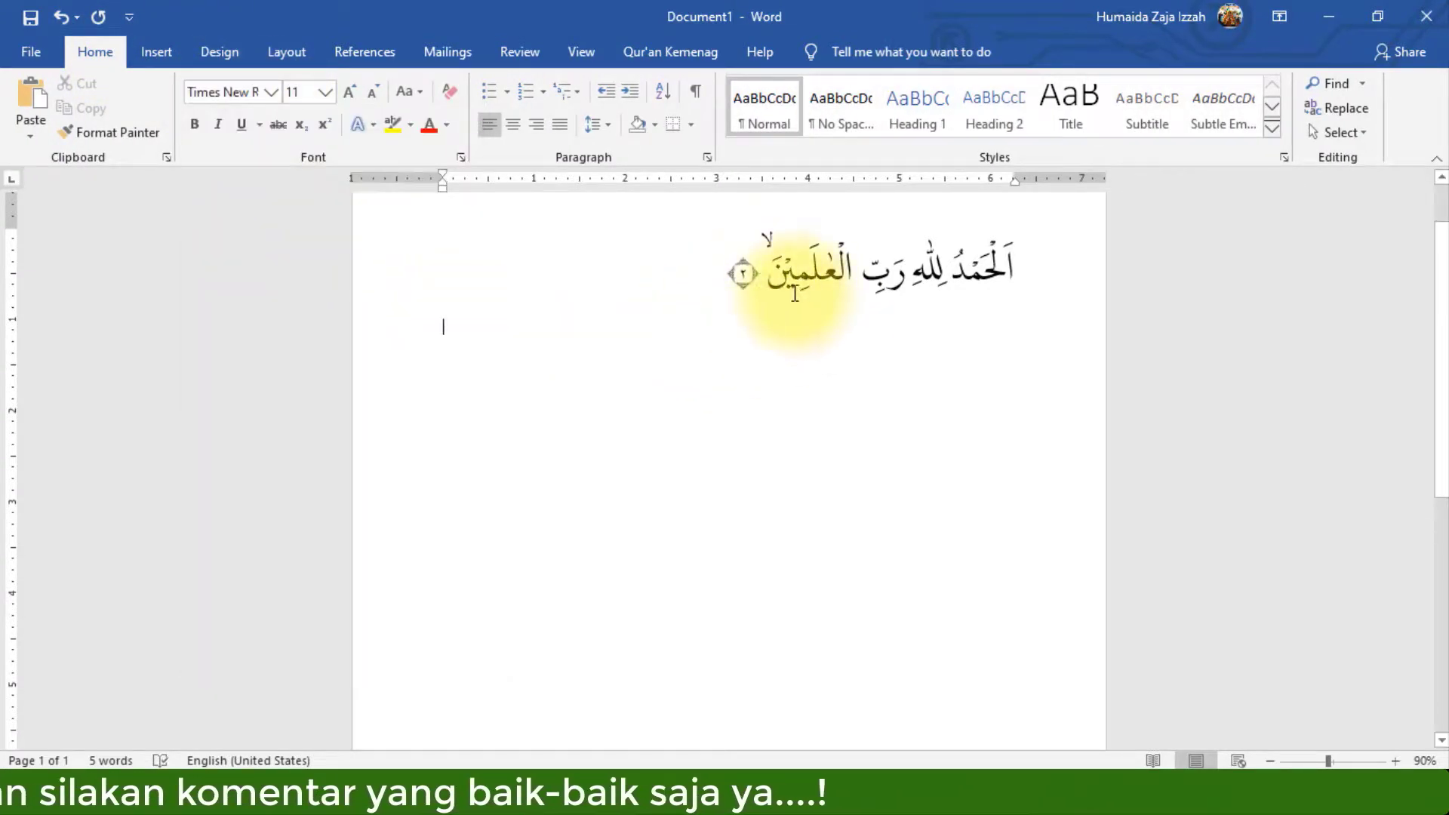
left_click(325, 92)
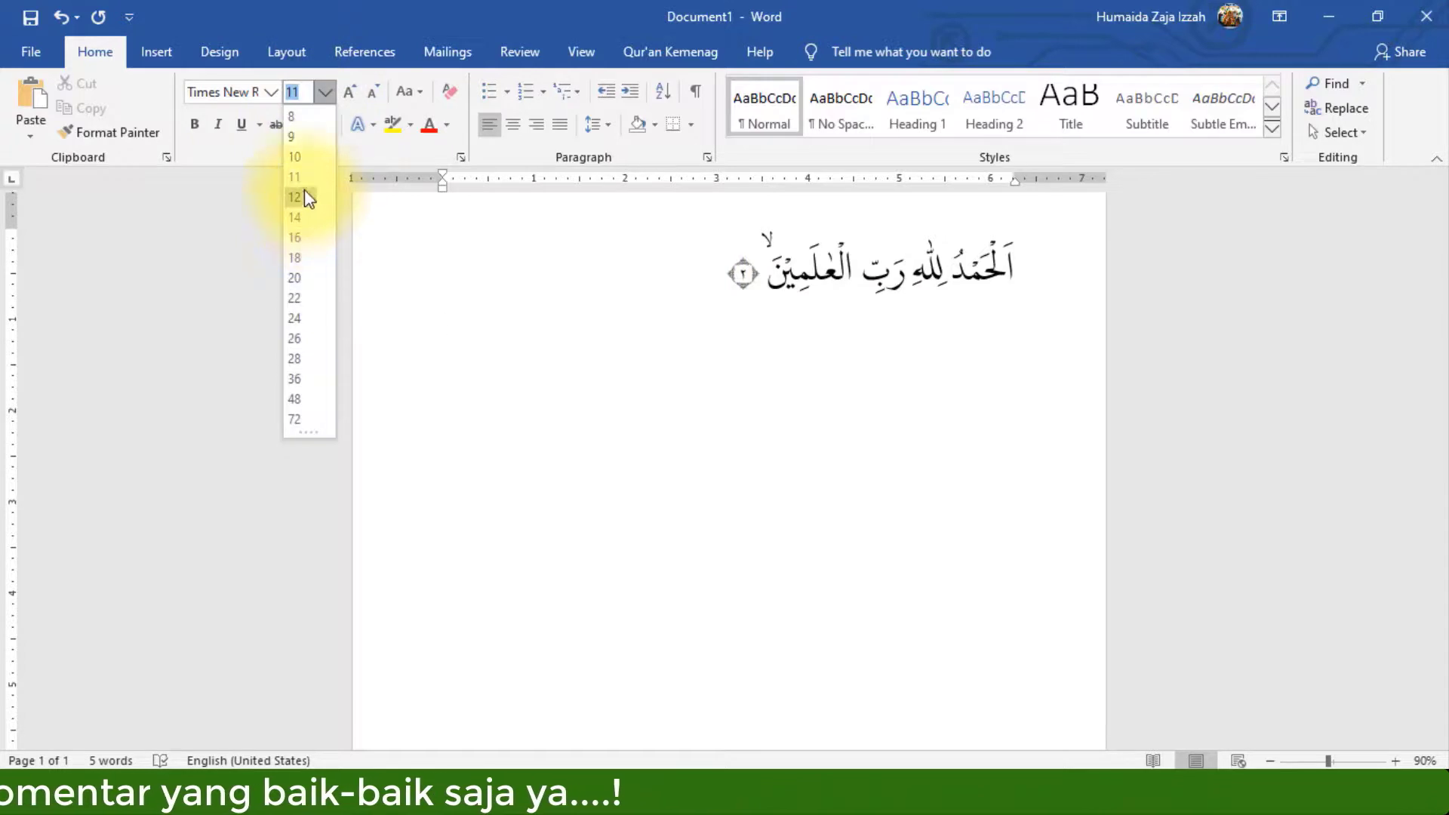
left_click(302, 197)
type("1.")
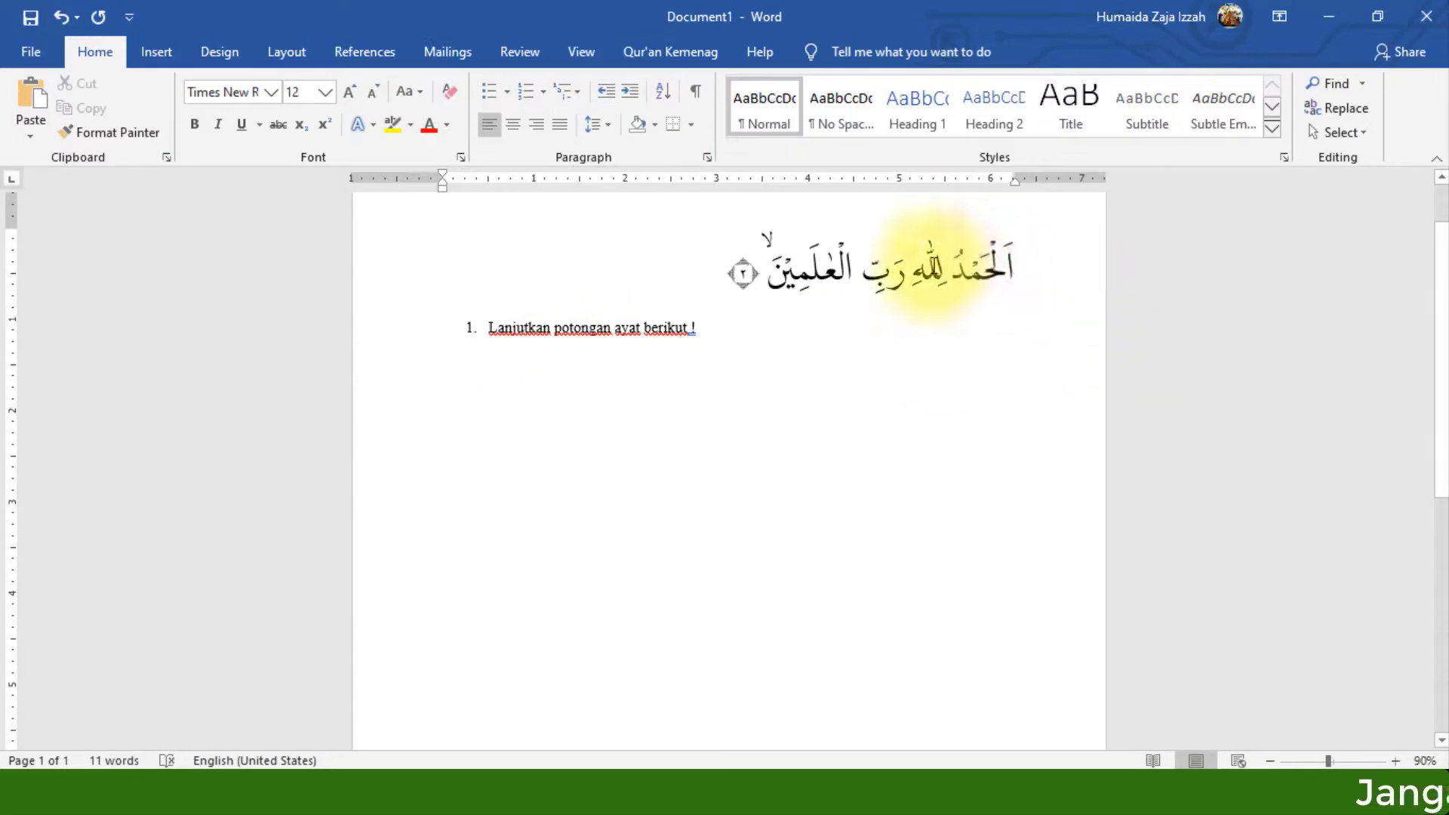
Copy the first three words of the verse onto the line below the numbered item.
left_click_drag(867, 270, 1010, 271)
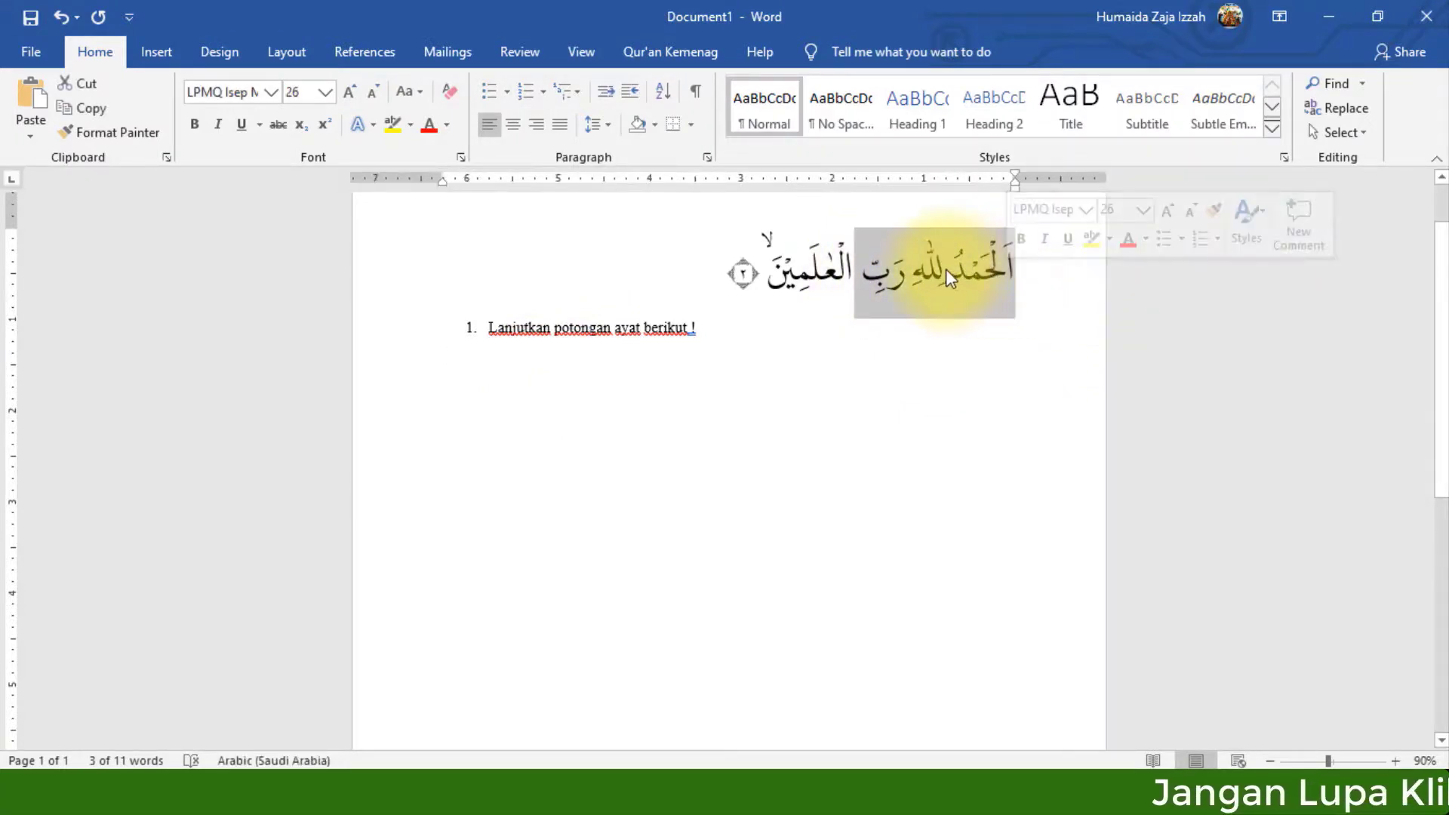
left_click(91, 111)
double_click(507, 351)
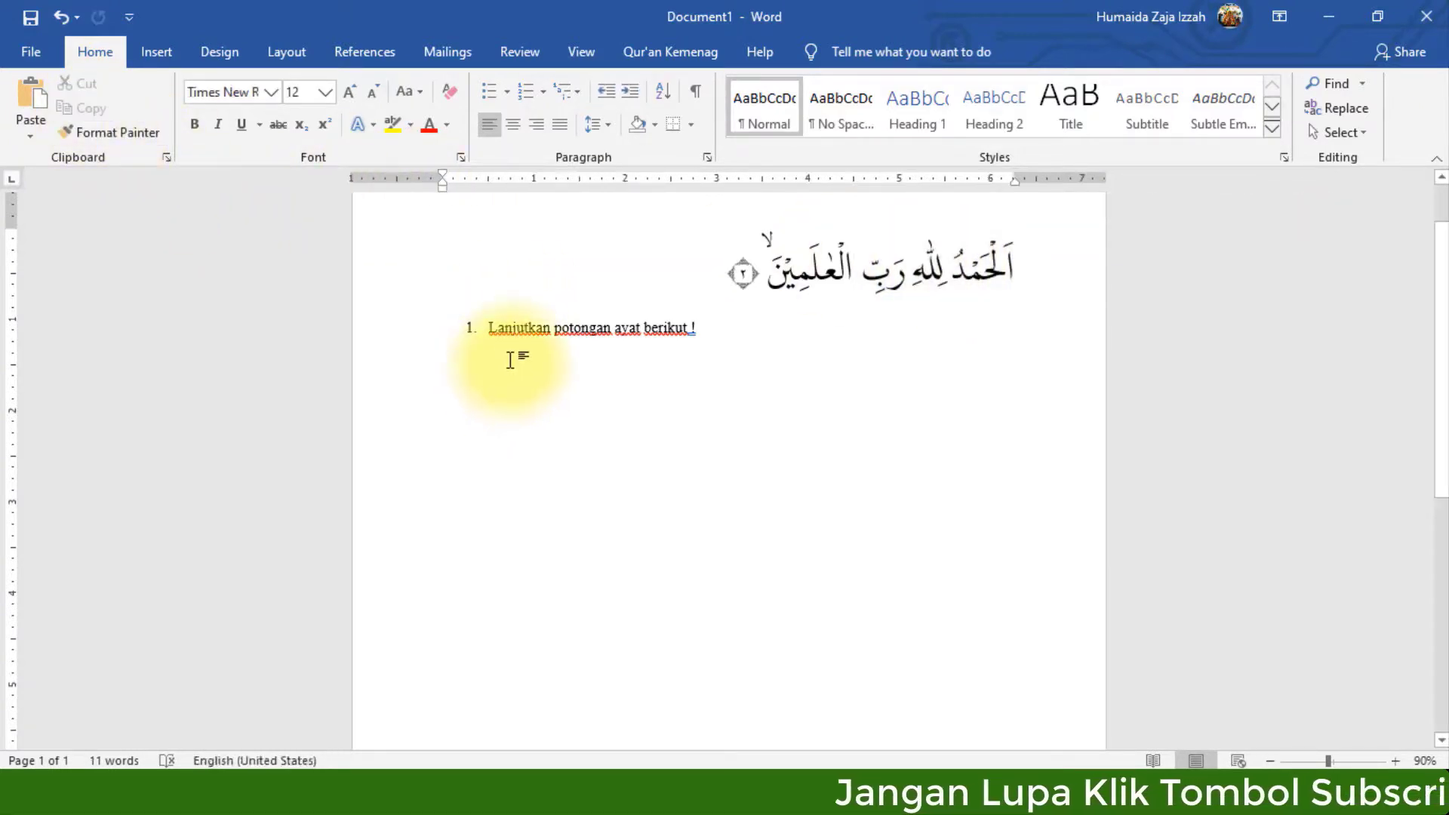
key("ctrl+v")
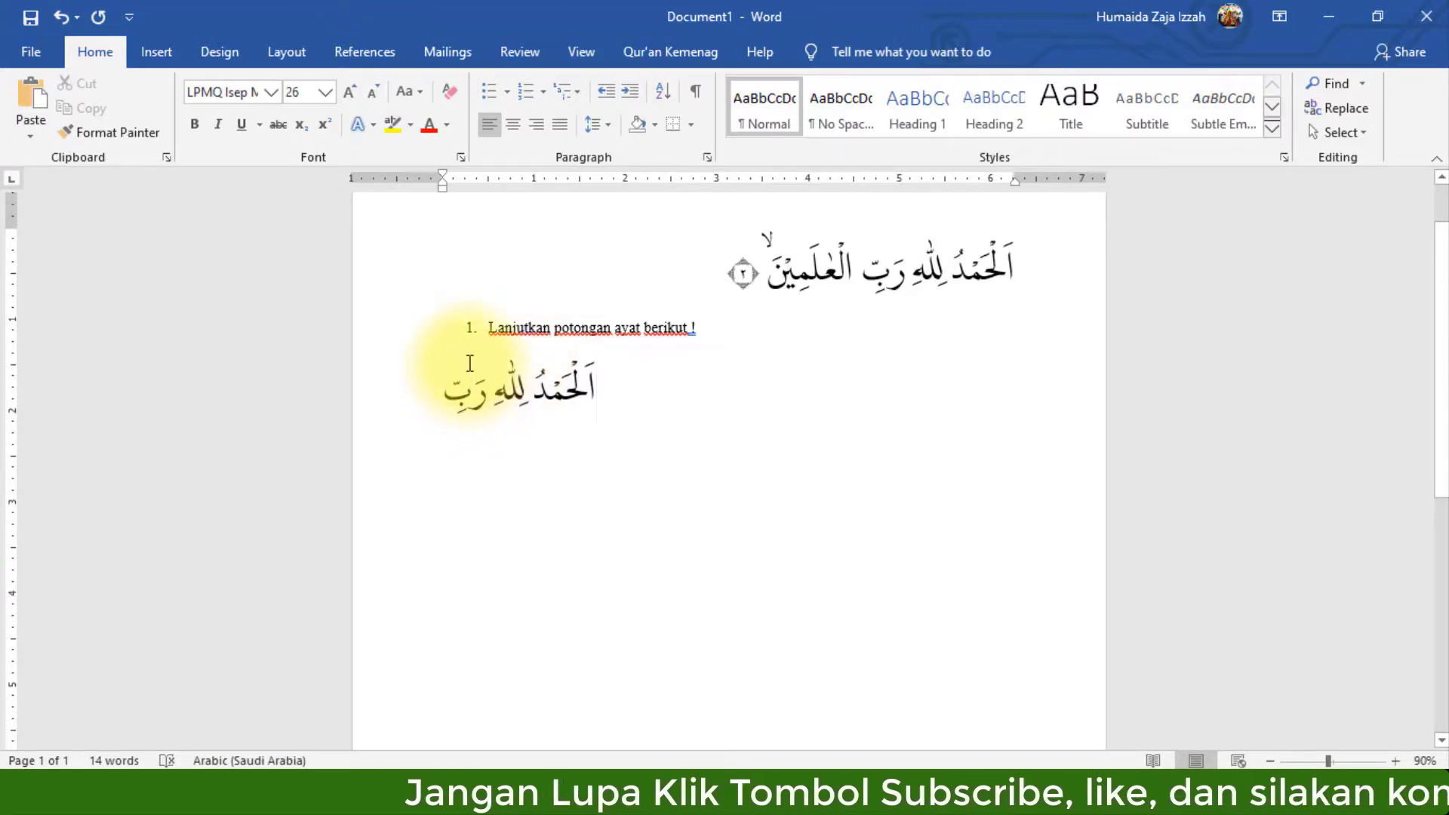
Indent the copied verse fragment to about the 1-inch mark and add a row of dots after its last word as the answer blank.
left_click_drag(444, 189, 532, 189)
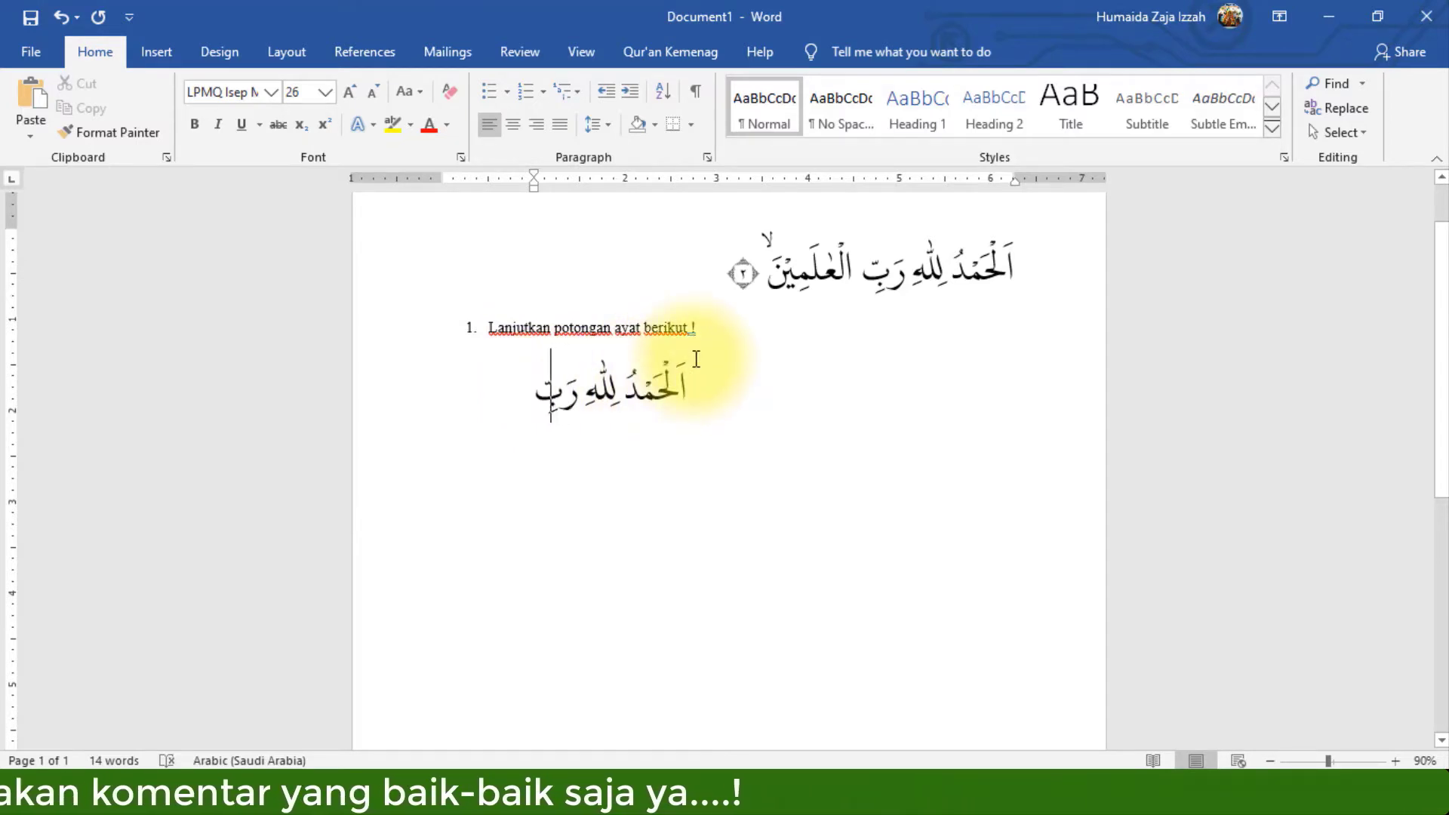
type("........................")
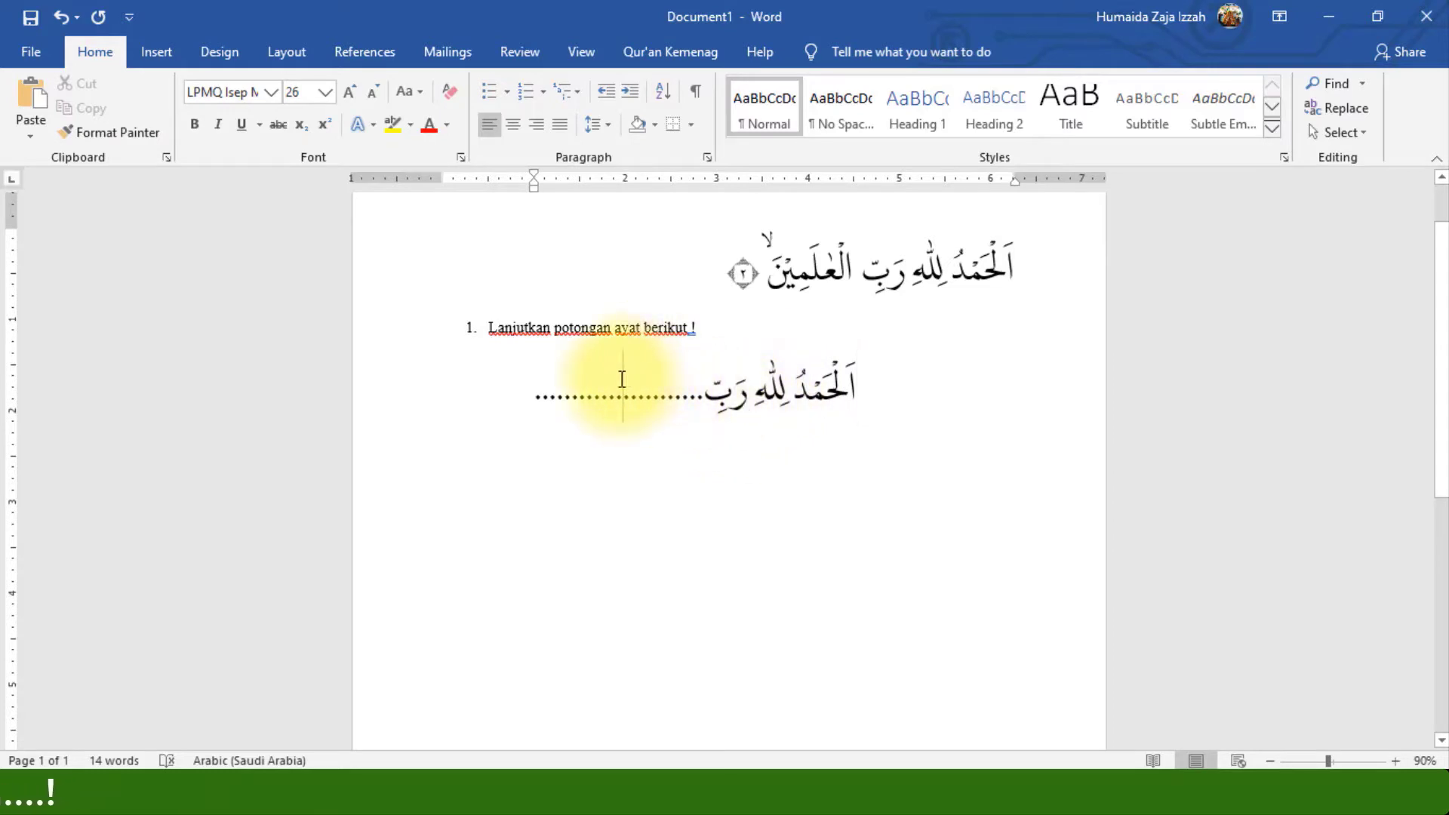
left_click(622, 378)
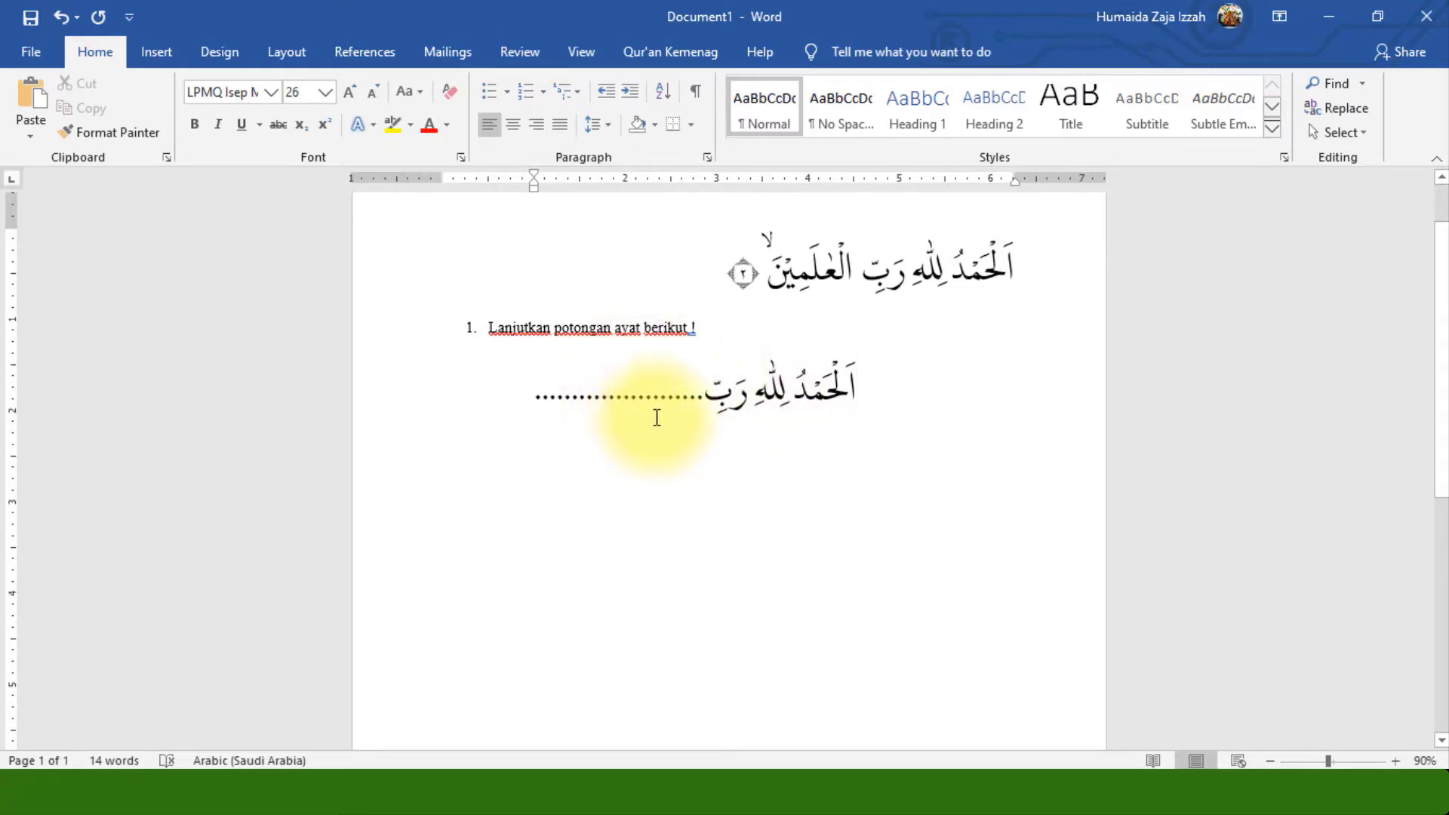
View the add-in's list of available translation and tafsir sources.
left_click(670, 53)
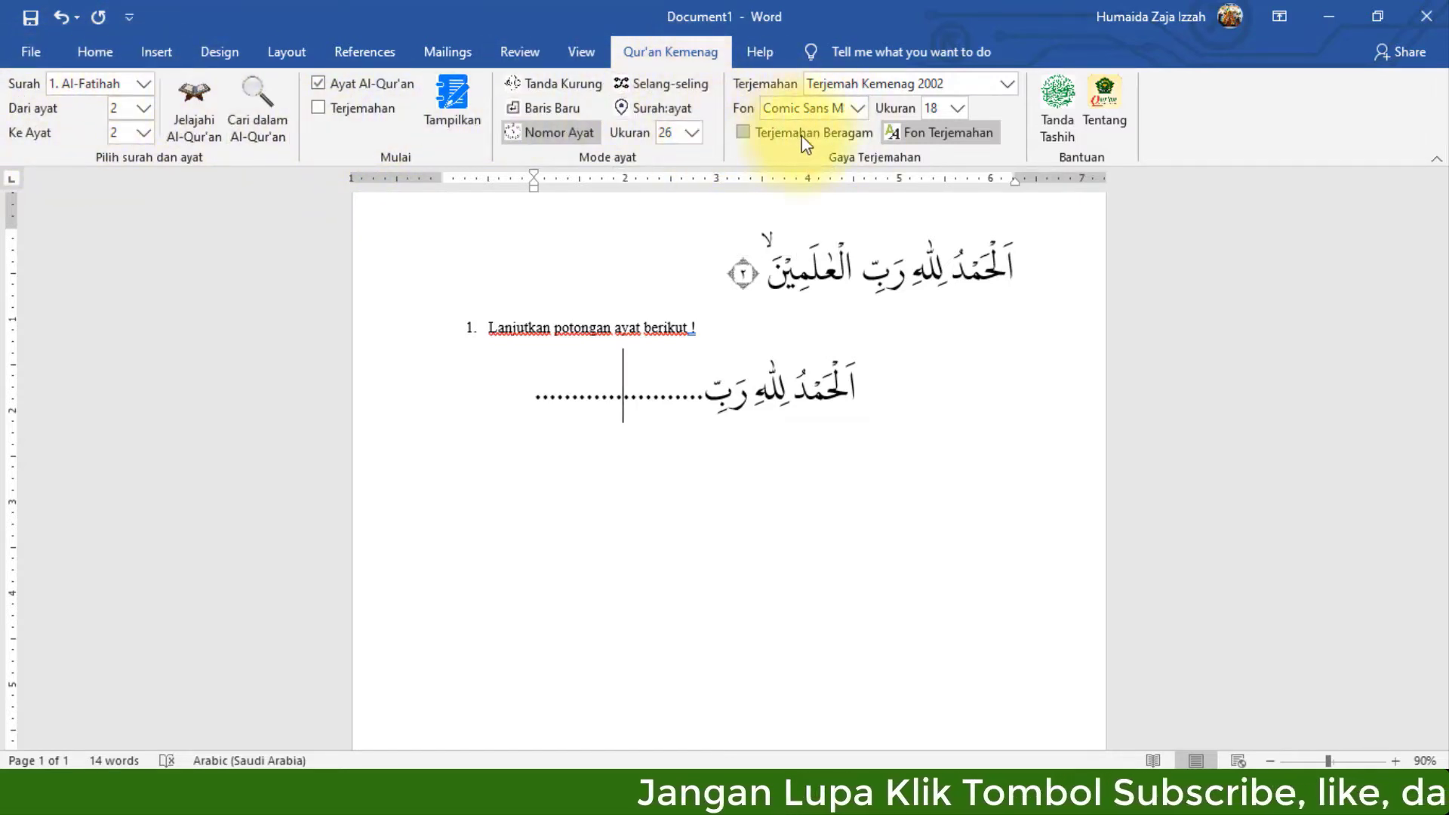
left_click(1007, 84)
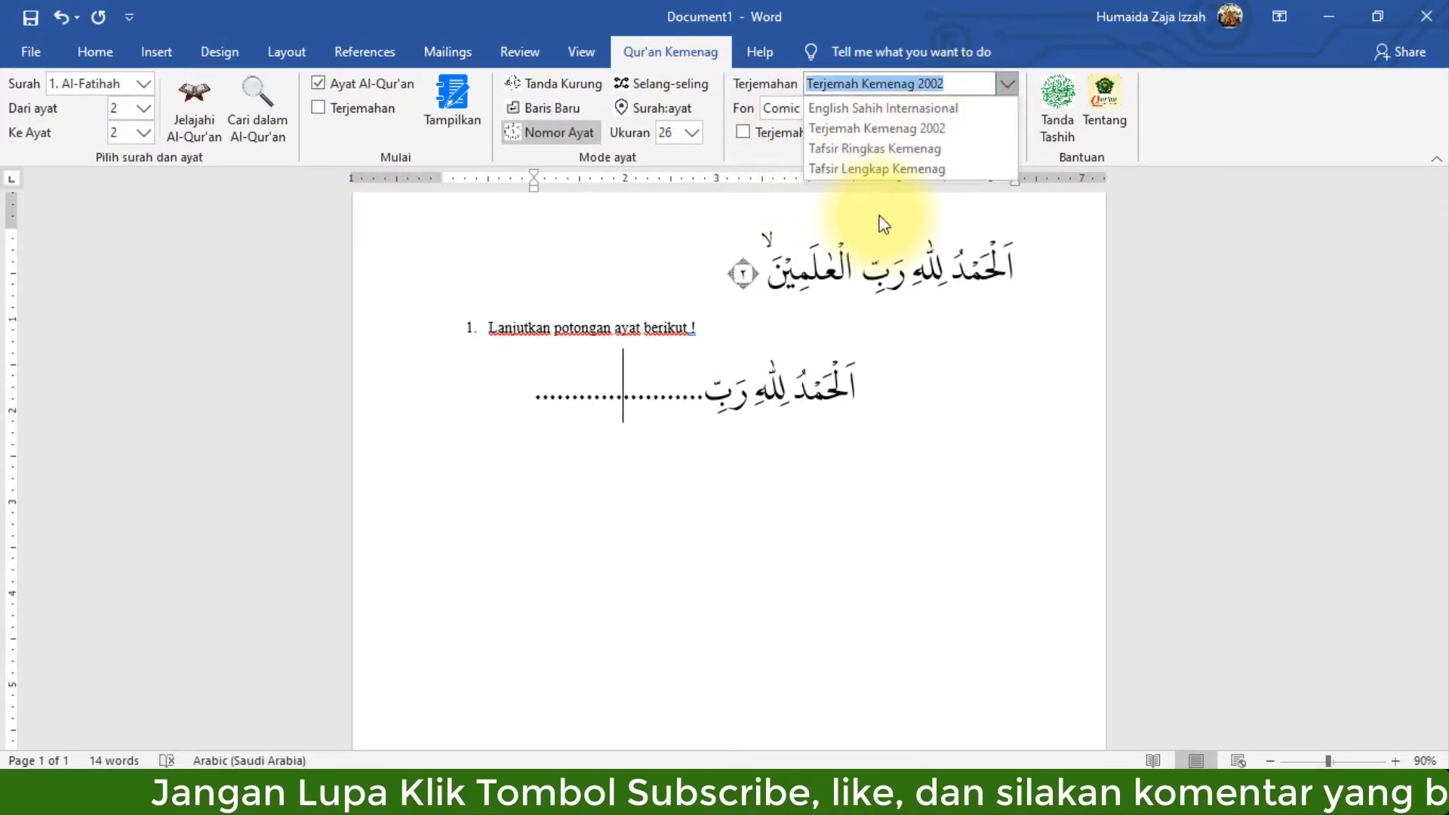
left_click(970, 366)
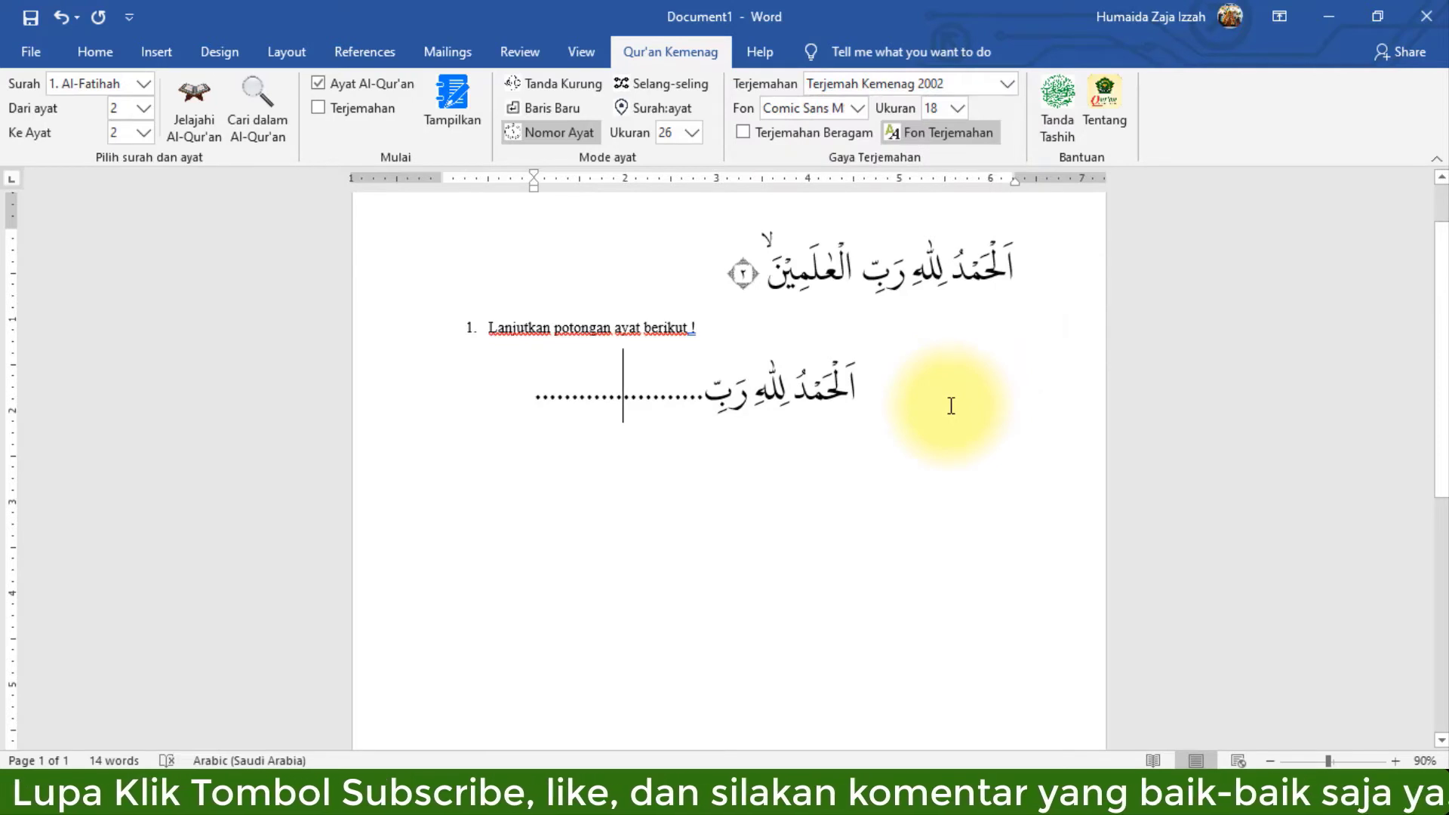